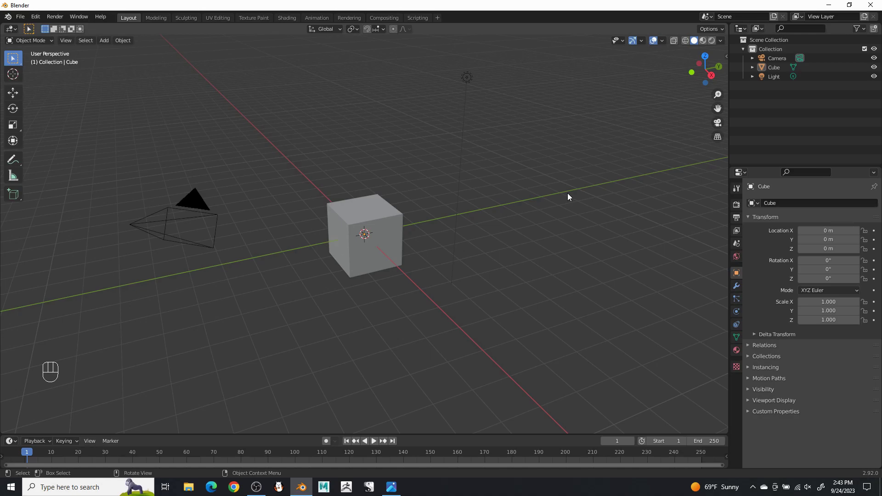
# Look at the reference image Gengar Gijinka Concept.png, and return to the Blender scene
pyautogui.click(391, 487)
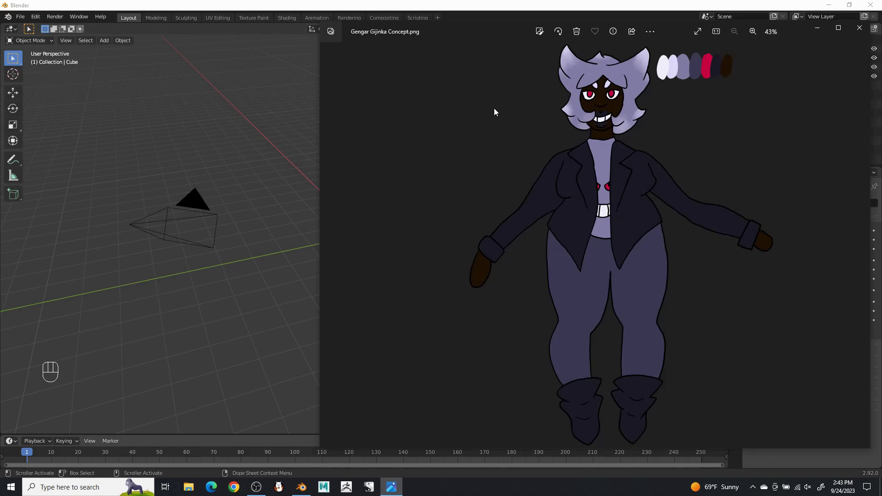
pyautogui.click(488, 4)
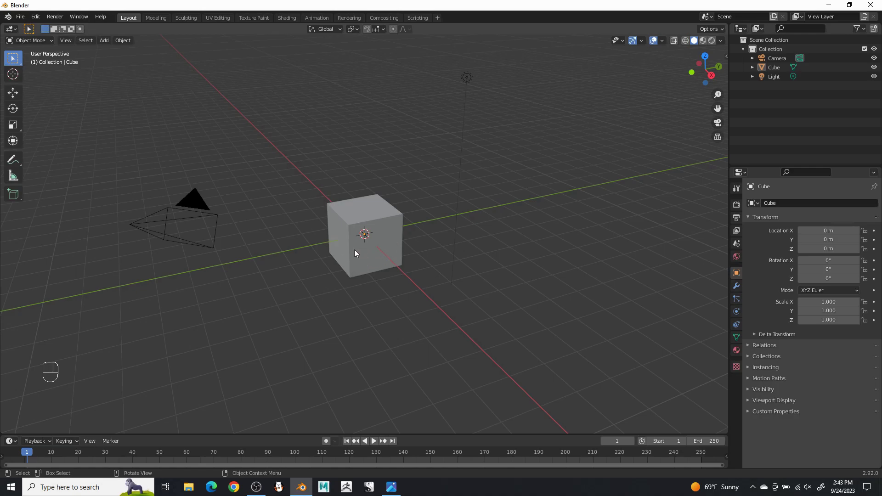
pyautogui.moveTo(342, 224); pyautogui.dragTo(376, 164, button='middle')
pyautogui.scroll(3, 434, 263)
pyautogui.scroll(-2, 434, 263)
pyautogui.scroll(-1, 434, 263)
pyautogui.scroll(2, 423, 266)
pyautogui.scroll(-3, 423, 264)
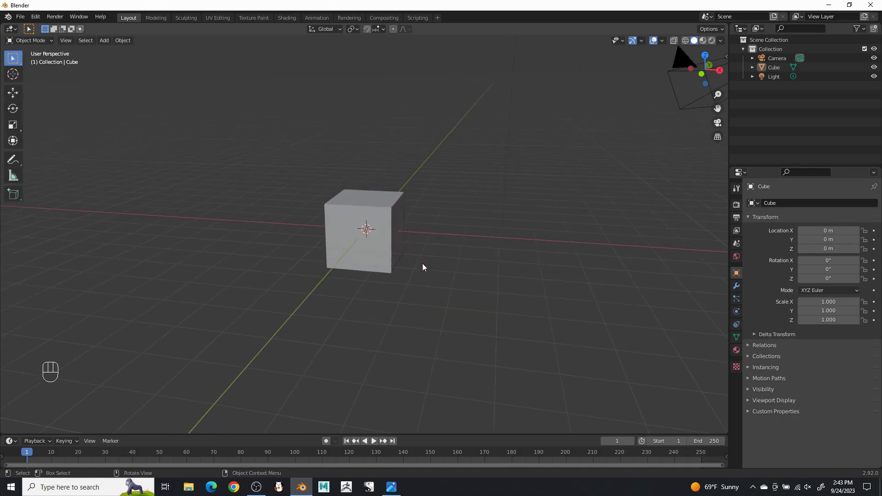
pyautogui.scroll(3, 423, 264)
pyautogui.scroll(-1, 423, 264)
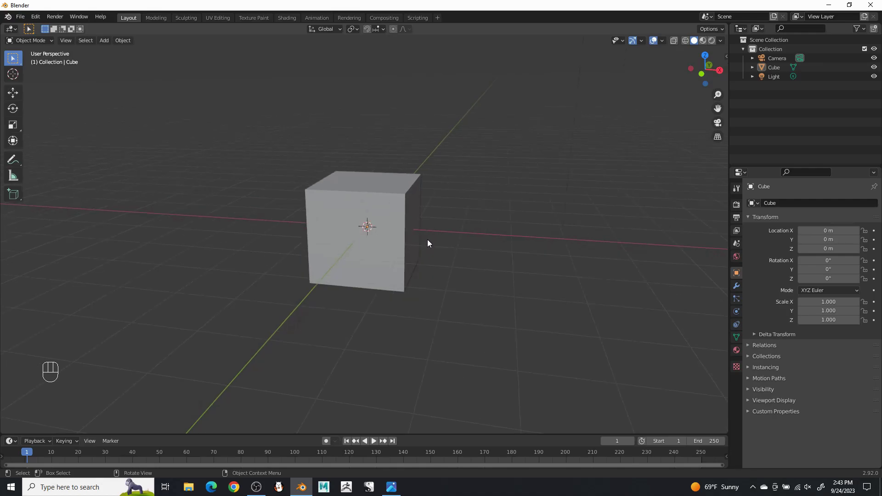
pyautogui.moveTo(457, 205); pyautogui.dragTo(379, 240, button='middle')
# In Edit Mode, add a centred vertical loop cut that divides the cube into left and right halves
pyautogui.click(377, 215)
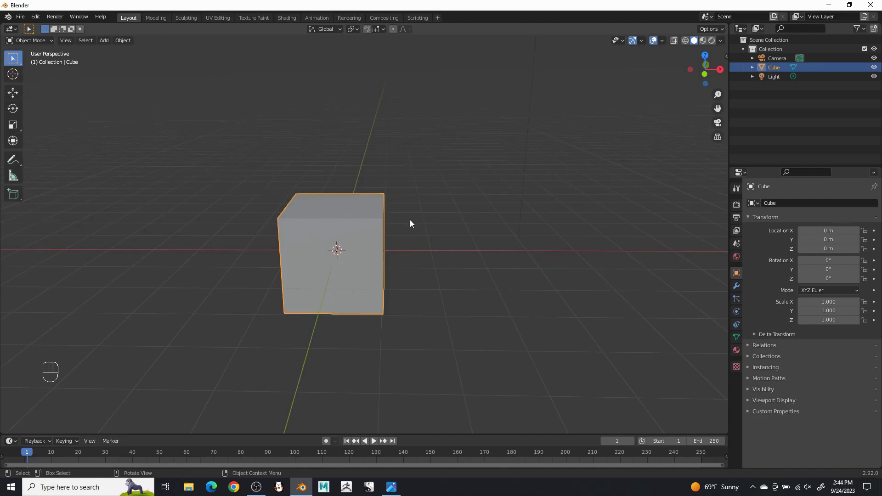
pyautogui.press('Tab')
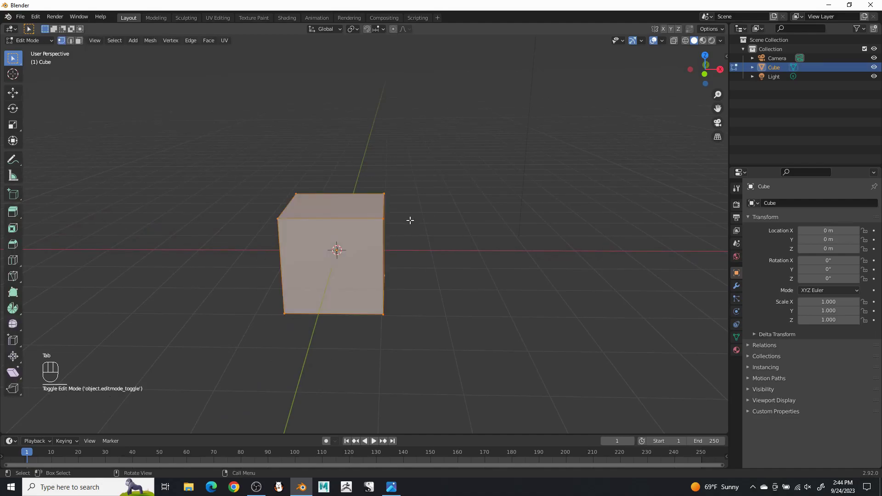
pyautogui.click(70, 41)
pyautogui.moveTo(475, 160); pyautogui.dragTo(483, 176, button='middle')
pyautogui.click(353, 224)
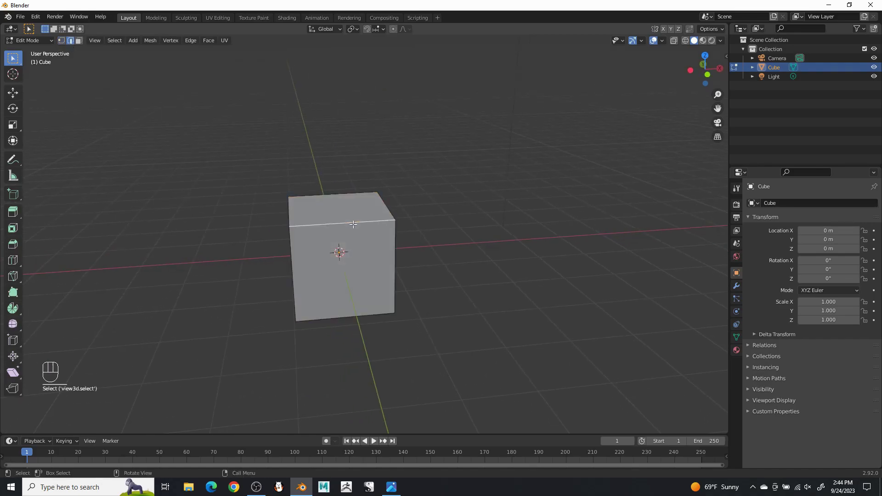
pyautogui.rightClick(353, 224)
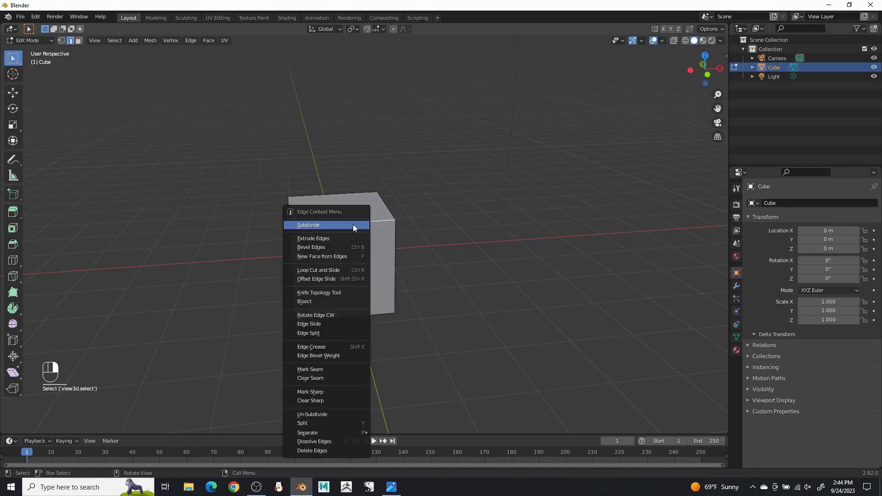
pyautogui.click(344, 269)
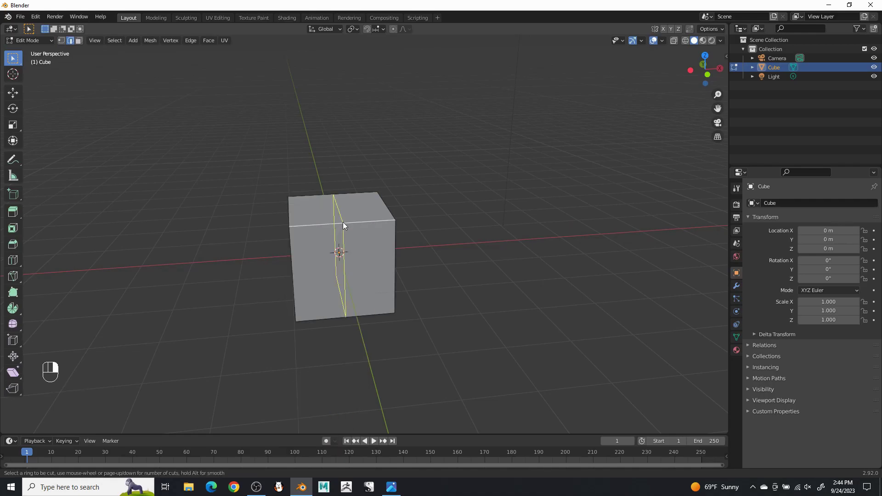
pyautogui.click(343, 222)
pyautogui.click(343, 222)
pyautogui.moveTo(453, 217); pyautogui.dragTo(445, 213, button='middle')
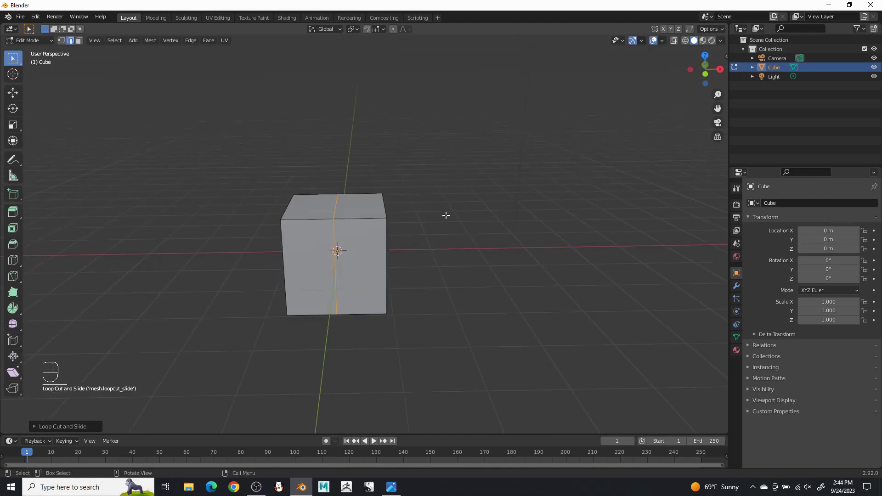
# In front view with X-ray on, delete all faces of the cube's left half, and turn X-ray off again
pyautogui.press('KP_1')
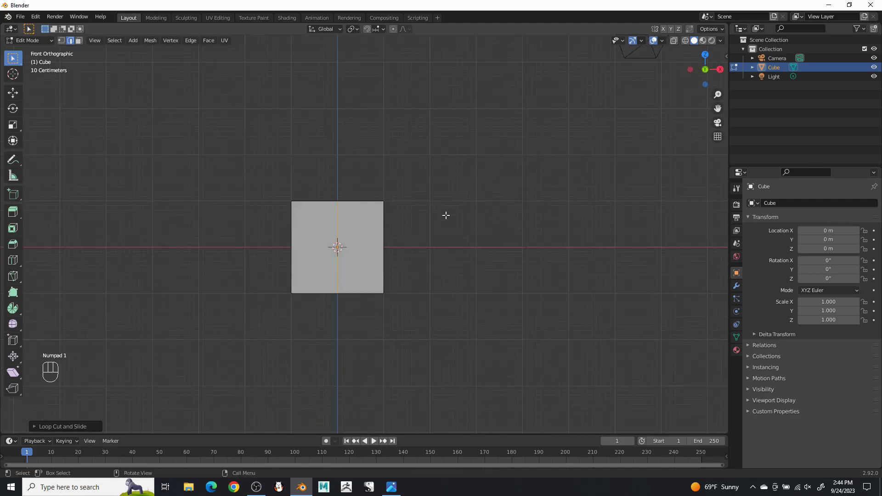
pyautogui.click(674, 40)
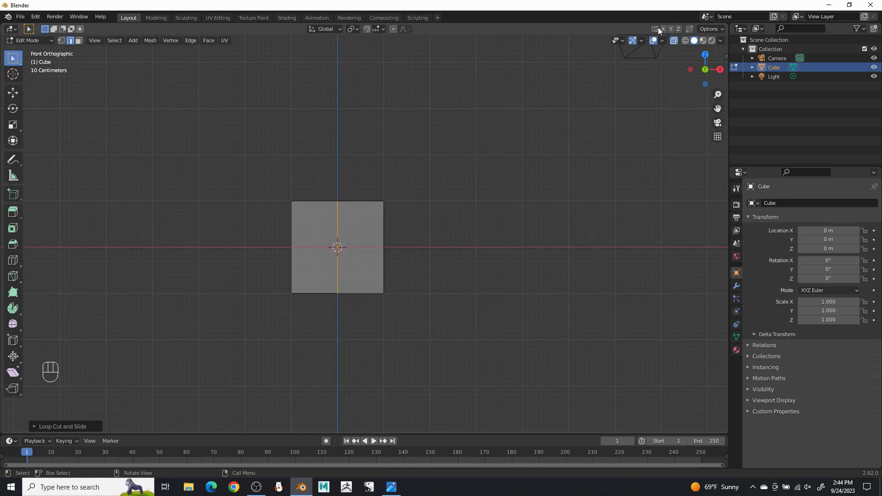
pyautogui.click(79, 41)
pyautogui.moveTo(205, 134); pyautogui.dragTo(339, 373)
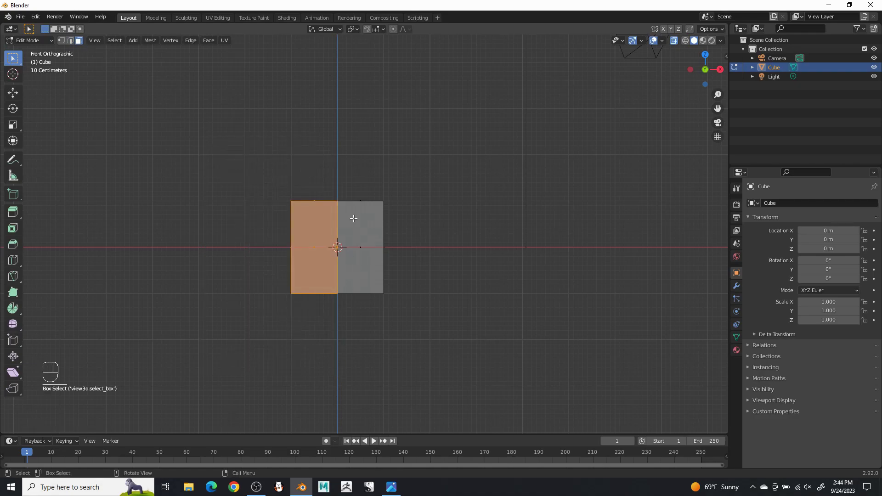
pyautogui.press('x')
pyautogui.click(329, 240)
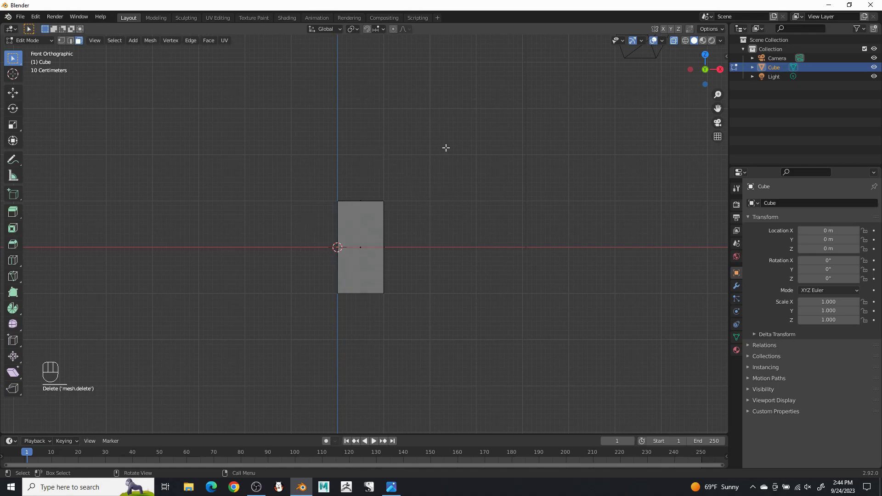
pyautogui.moveTo(446, 147); pyautogui.dragTo(432, 161, button='middle')
pyautogui.click(674, 41)
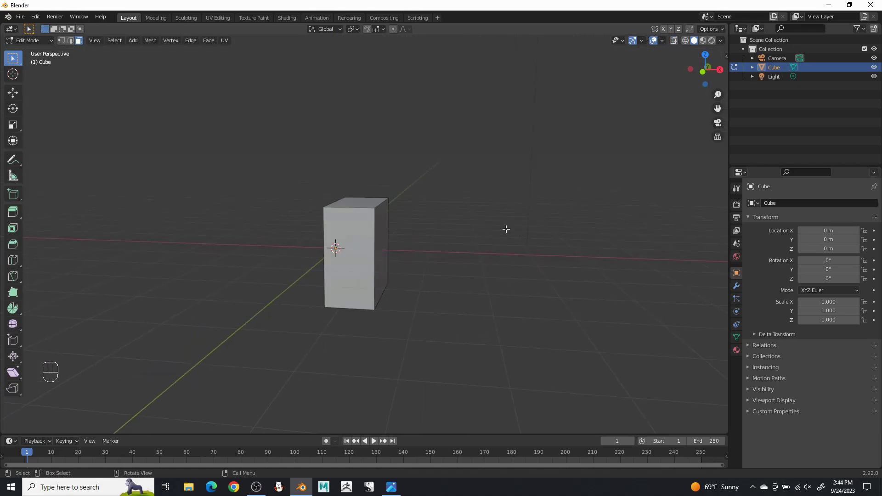
# In Object Mode, add a Mirror modifier on the X axis to the half cube and enable Clipping
pyautogui.press('Tab')
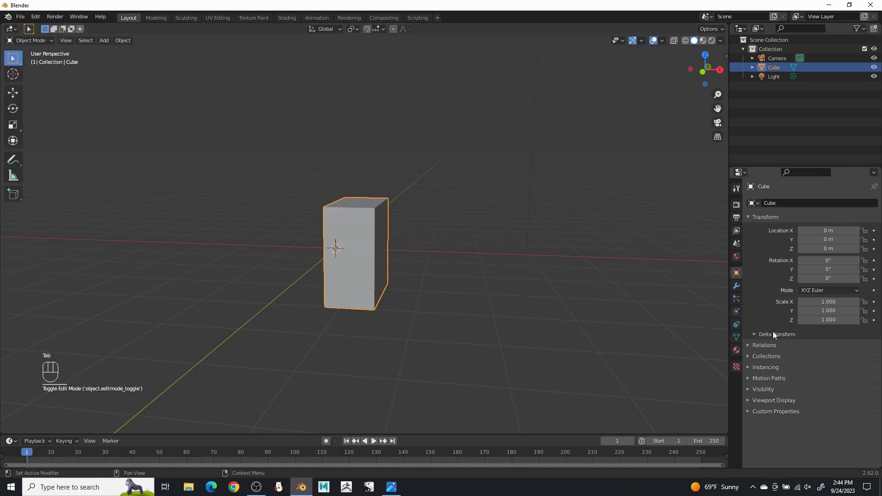
pyautogui.click(738, 285)
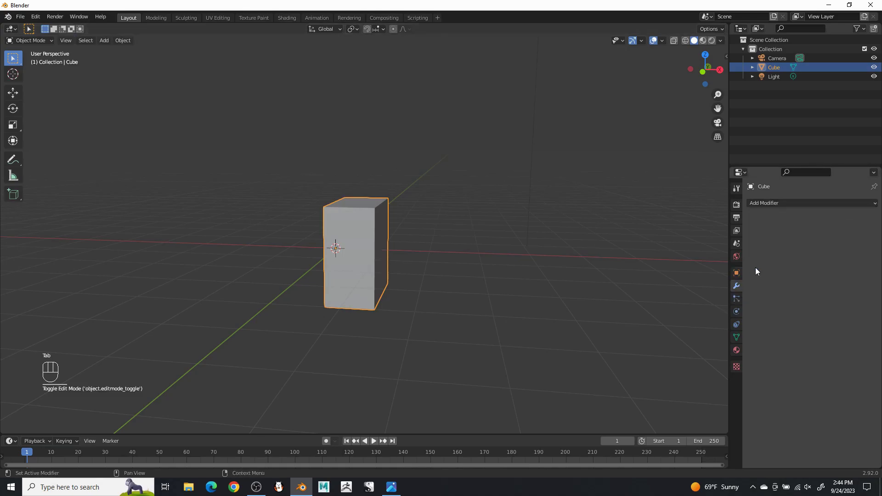
pyautogui.click(781, 204)
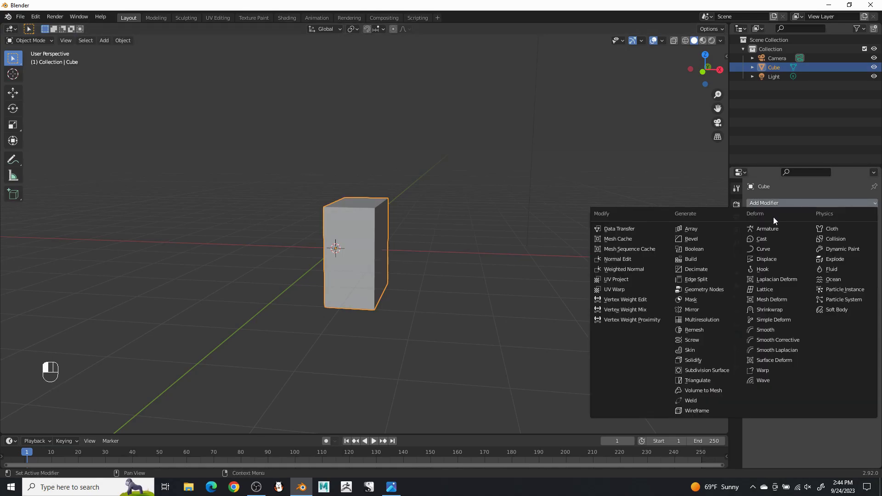
pyautogui.click(704, 310)
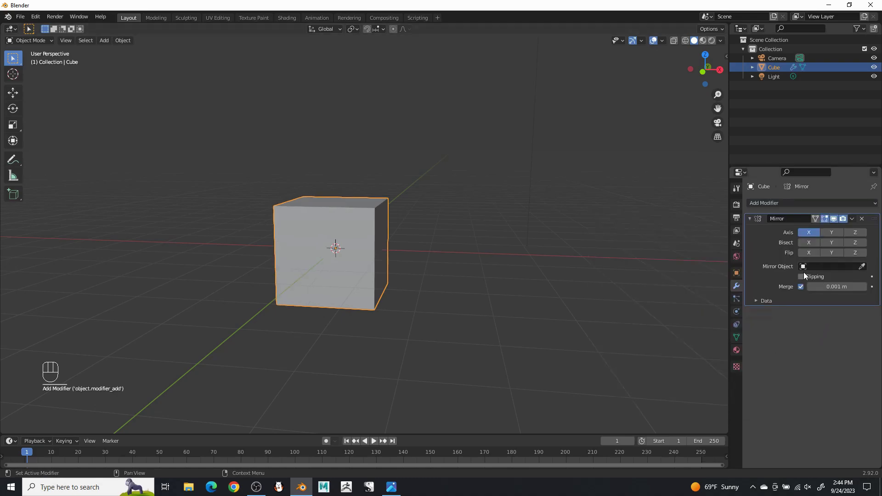
pyautogui.moveTo(386, 317); pyautogui.dragTo(403, 307, button='middle')
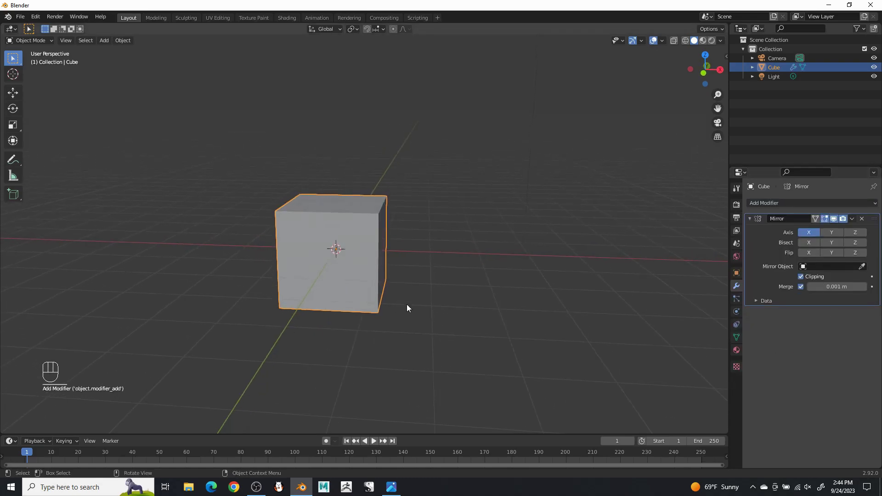
pyautogui.moveTo(431, 263); pyautogui.dragTo(424, 255, button='middle')
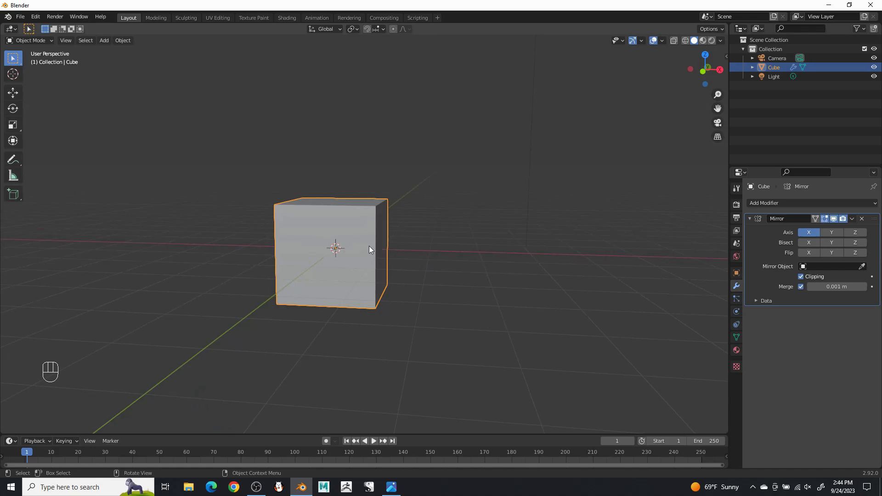
pyautogui.moveTo(369, 249); pyautogui.dragTo(367, 258, button='middle')
# Back in Edit Mode, add a centred loop cut that divides the half cube into front and back parts
pyautogui.press('Tab')
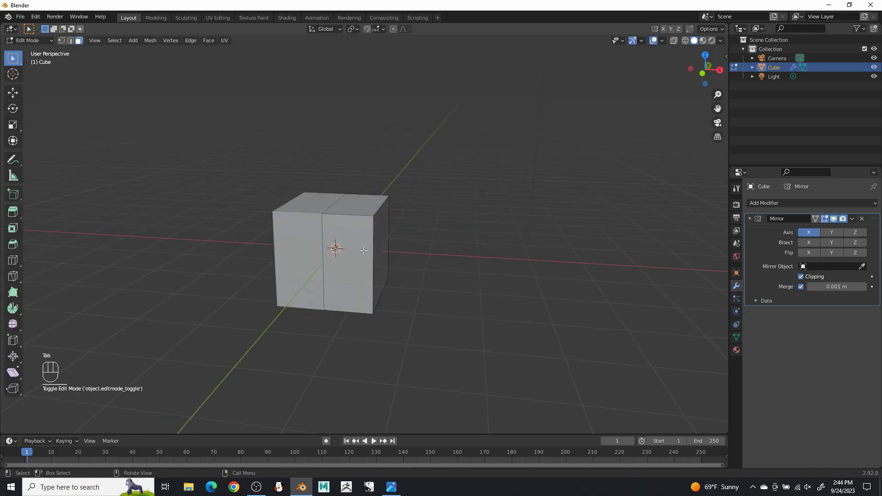
pyautogui.press('l')
pyautogui.moveTo(423, 197); pyautogui.dragTo(366, 196, button='middle')
pyautogui.click(69, 40)
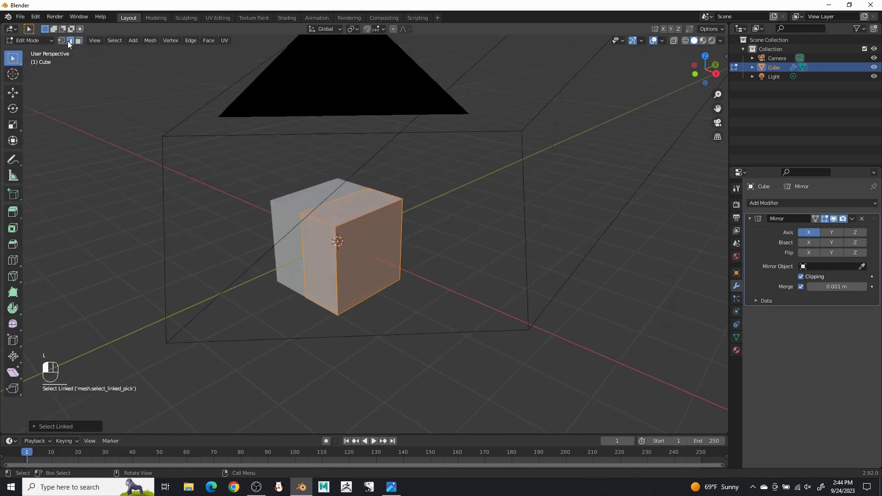
pyautogui.moveTo(319, 151); pyautogui.dragTo(281, 147, button='middle')
pyautogui.click(359, 214)
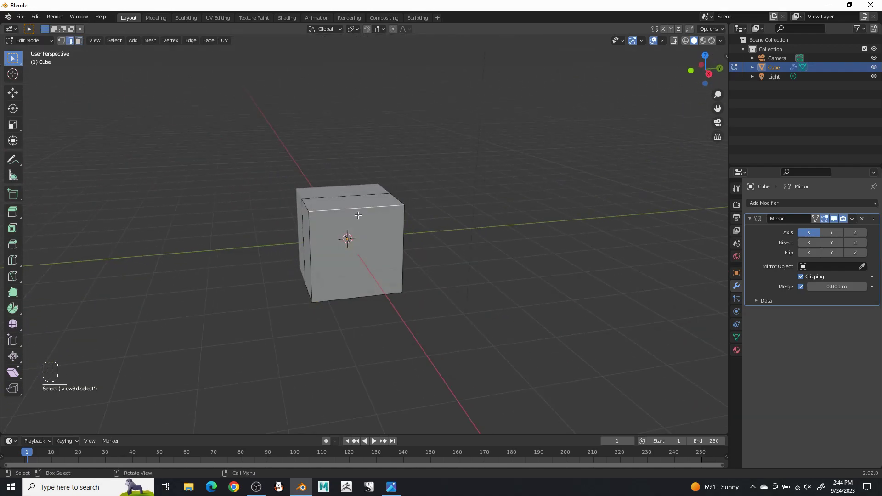
pyautogui.moveTo(356, 208); pyautogui.dragTo(424, 219, button='middle')
pyautogui.rightClick(362, 219)
pyautogui.click(362, 219)
pyautogui.click(362, 219)
pyautogui.rightClick(366, 218)
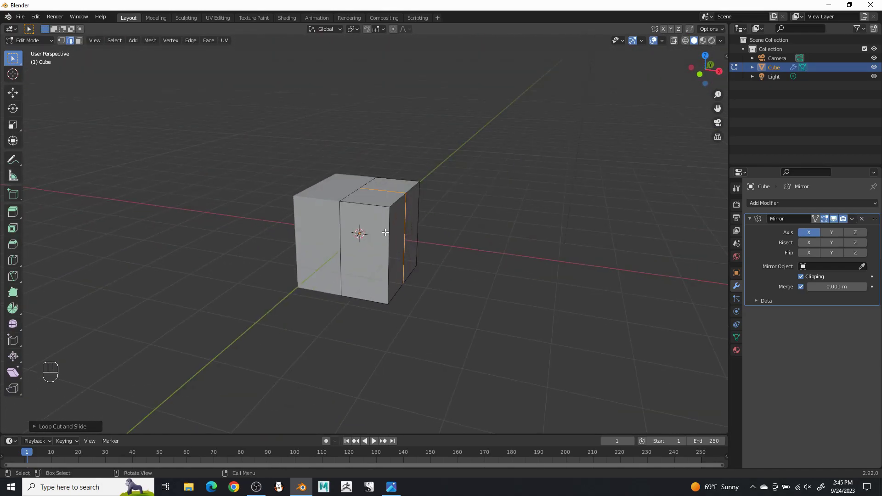
# Duplicate the entire linked half-cube mesh and move the copy straight down below the original block
pyautogui.press('l')
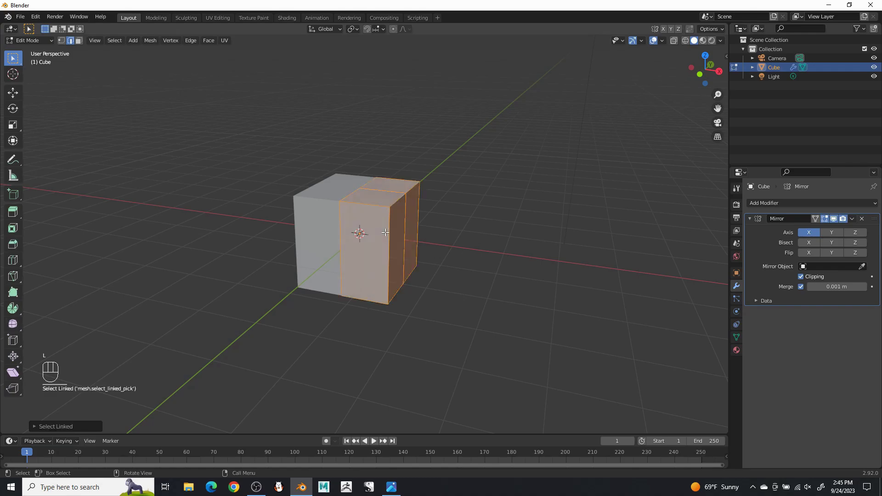
pyautogui.hotkey('shift', 'd')
pyautogui.click(13, 93)
pyautogui.moveTo(380, 199); pyautogui.dragTo(365, 321)
pyautogui.moveTo(381, 354); pyautogui.dragTo(393, 378, button='middle')
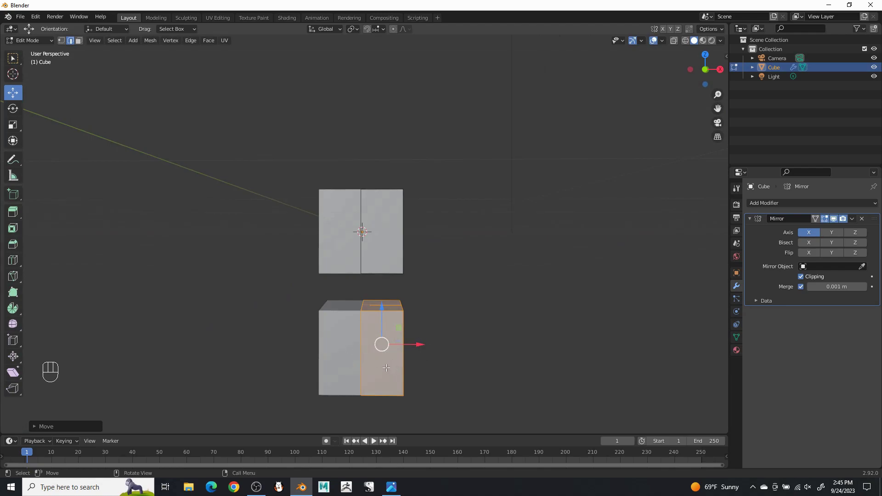
pyautogui.scroll(2, 399, 259)
# Raise the middle edge across the top of the upper block to form a ridge
pyautogui.moveTo(399, 259); pyautogui.dragTo(360, 187, button='middle')
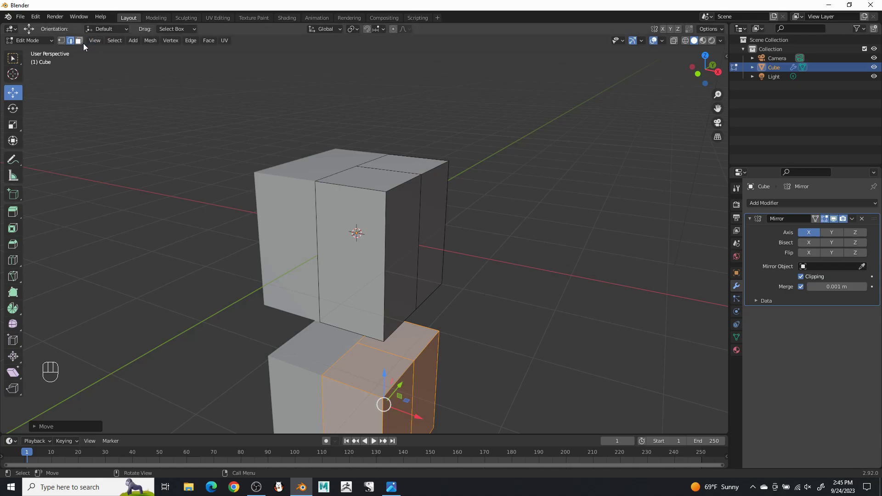
pyautogui.click(385, 254)
pyautogui.moveTo(463, 237); pyautogui.dragTo(401, 110, button='middle')
pyautogui.click(370, 176)
pyautogui.moveTo(411, 100); pyautogui.dragTo(423, 76)
# Select the upper block's front and back outer vertical edges and scale them closer together along Y
pyautogui.moveTo(423, 76); pyautogui.dragTo(377, 277, button='middle')
pyautogui.click(335, 281)
pyautogui.keyDown('shift'); pyautogui.click(433, 230); pyautogui.keyUp('shift')
pyautogui.moveTo(433, 234); pyautogui.dragTo(404, 245, button='middle')
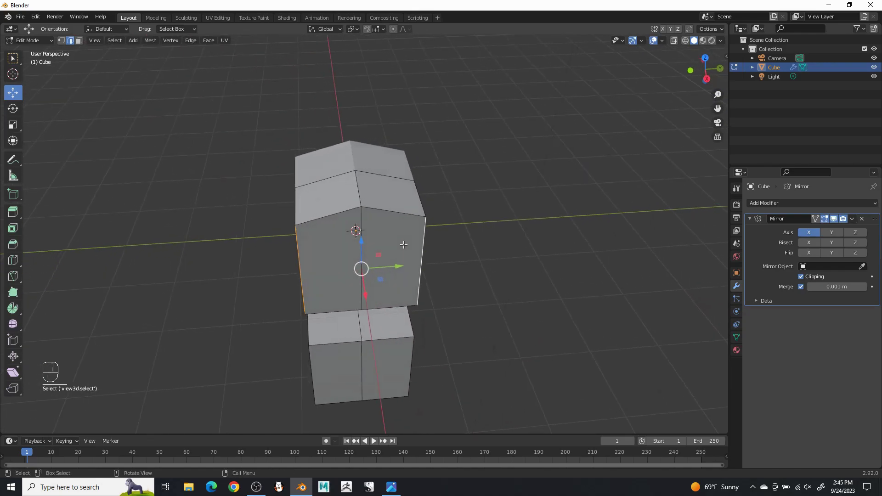
pyautogui.click(20, 124)
pyautogui.moveTo(396, 267); pyautogui.dragTo(384, 268)
pyautogui.moveTo(384, 268); pyautogui.dragTo(49, 61, button='middle')
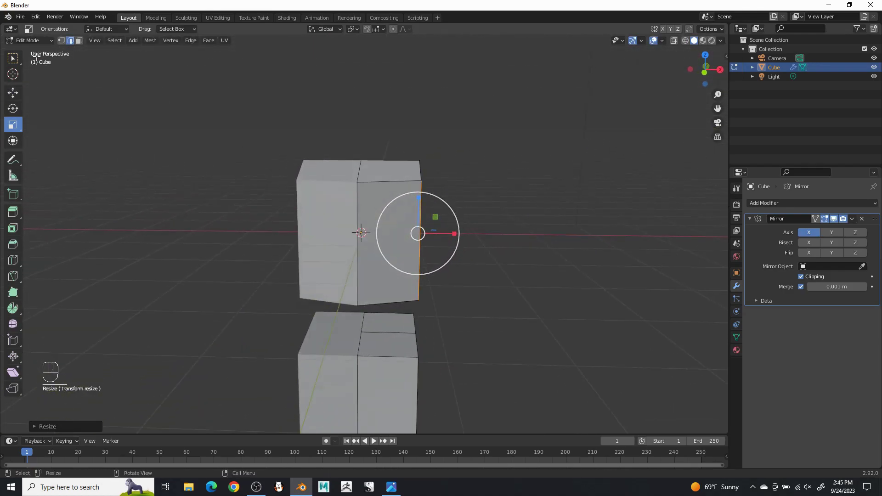
# Move the two selected outer vertical edges inward along X toward the mirror centre
pyautogui.click(18, 95)
pyautogui.moveTo(458, 233); pyautogui.dragTo(442, 235)
pyautogui.moveTo(442, 235); pyautogui.dragTo(342, 124, button='middle')
# In vertex selection, raise the top centre vertex of the upper block along Z to form a peak
pyautogui.click(61, 40)
pyautogui.click(362, 149)
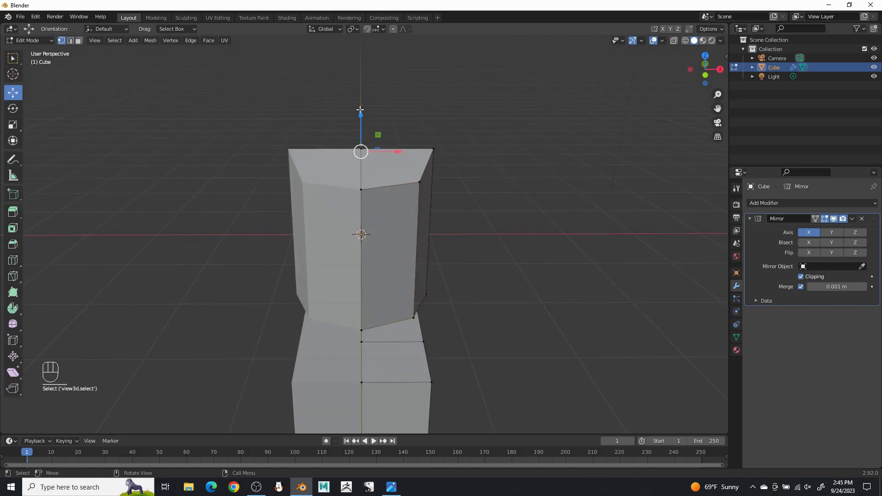
pyautogui.moveTo(361, 113); pyautogui.dragTo(361, 106)
pyautogui.hotkey('ctrl', 'z')
pyautogui.moveTo(368, 134); pyautogui.dragTo(379, 153, button='middle')
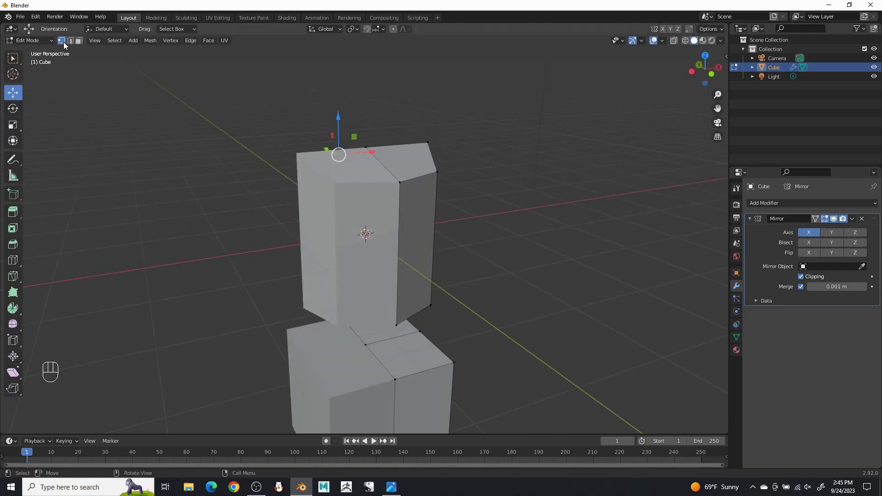
pyautogui.click(368, 148)
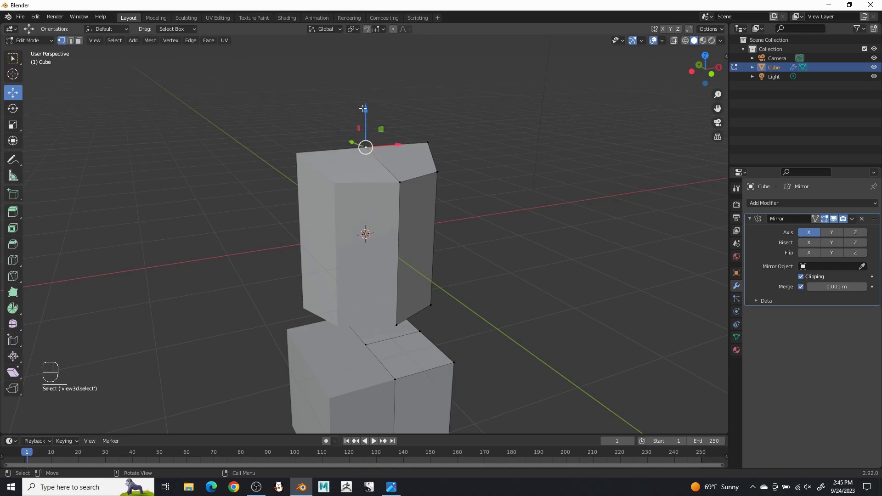
pyautogui.moveTo(363, 108); pyautogui.dragTo(369, 95)
pyautogui.moveTo(416, 126); pyautogui.dragTo(392, 114, button='middle')
pyautogui.keyDown('shift'); pyautogui.moveTo(390, 148); pyautogui.dragTo(518, 132, button='middle'); pyautogui.keyUp('shift')
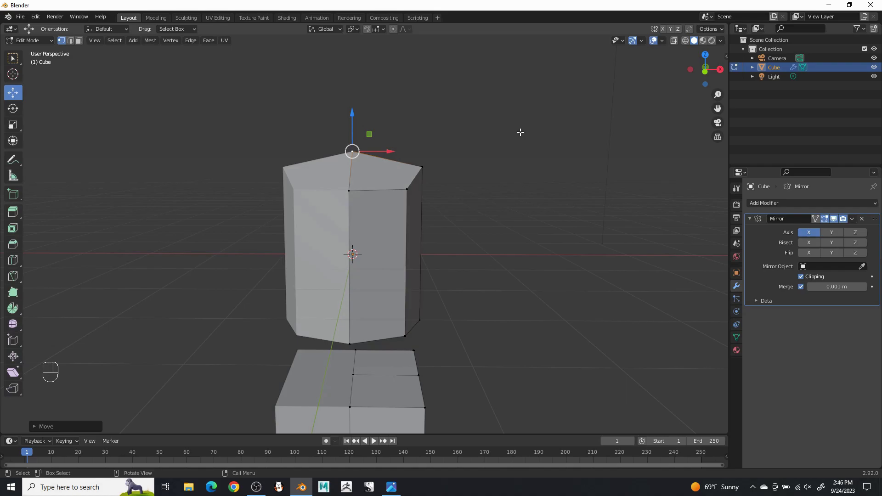
pyautogui.scroll(2, 428, 120)
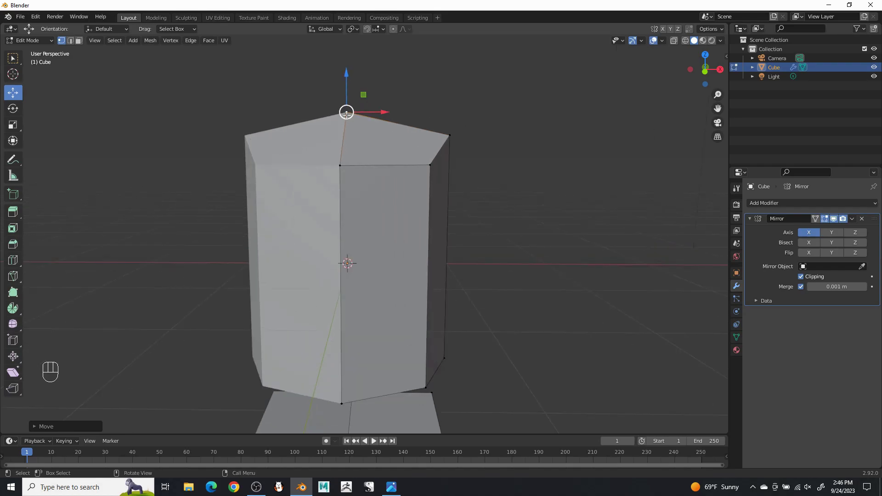
# Lower the bottom centre vertex of the head block along Z to form a point above the body
pyautogui.moveTo(405, 151); pyautogui.dragTo(441, 238, button='middle')
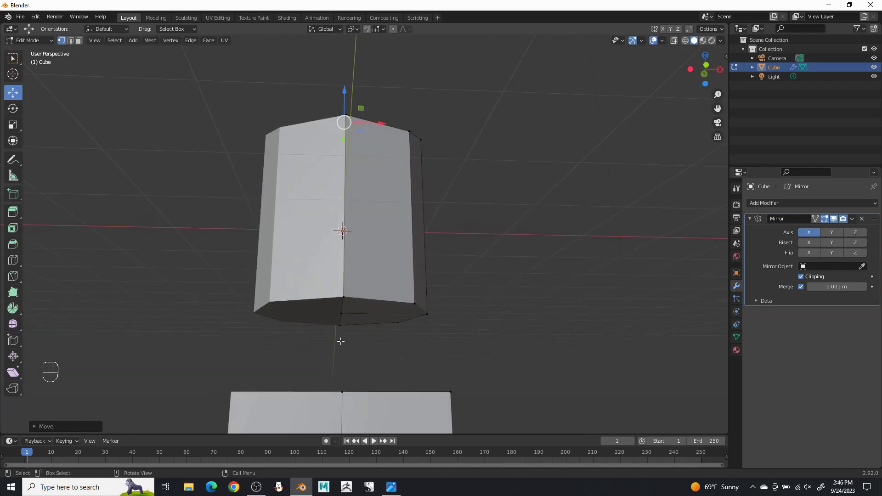
pyautogui.click(341, 313)
pyautogui.moveTo(341, 282); pyautogui.dragTo(336, 328)
pyautogui.moveTo(353, 310); pyautogui.dragTo(342, 354, button='middle')
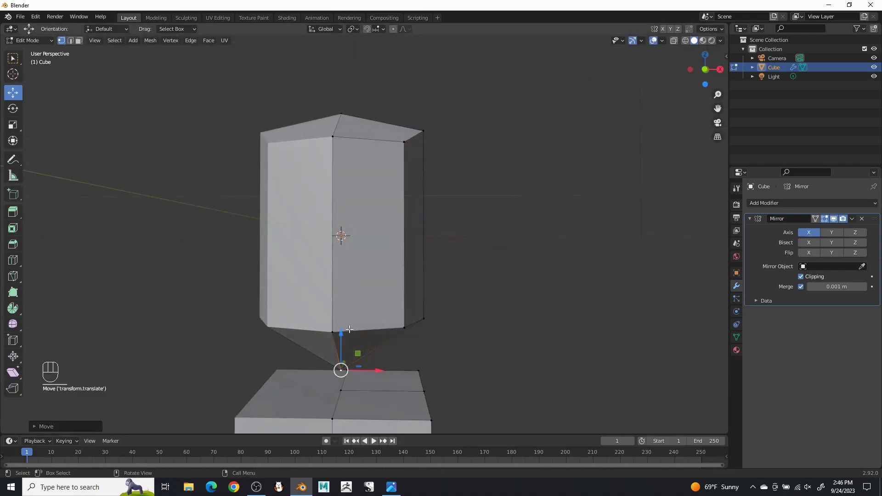
pyautogui.moveTo(482, 329); pyautogui.dragTo(448, 316, button='middle')
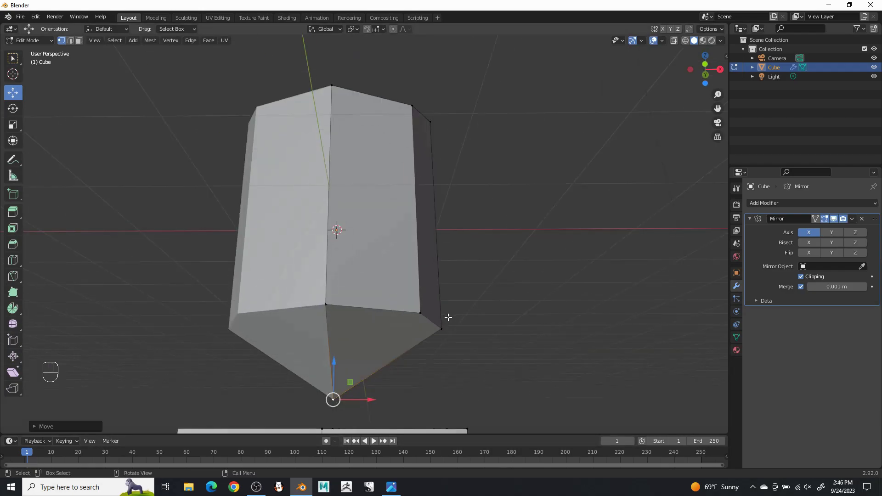
# Select the lower outer vertices of the head block and move them outward along X to widen its base
pyautogui.scroll(-3, 382, 325)
pyautogui.moveTo(441, 274); pyautogui.dragTo(405, 252, button='middle')
pyautogui.scroll(3, 425, 304)
pyautogui.scroll(1, 453, 345)
pyautogui.moveTo(453, 345); pyautogui.dragTo(423, 327, button='middle')
pyautogui.scroll(1, 483, 367)
pyautogui.scroll(-1, 483, 368)
pyautogui.keyDown('shift'); pyautogui.click(452, 347); pyautogui.keyUp('shift')
pyautogui.moveTo(268, 325); pyautogui.dragTo(415, 319, button='middle')
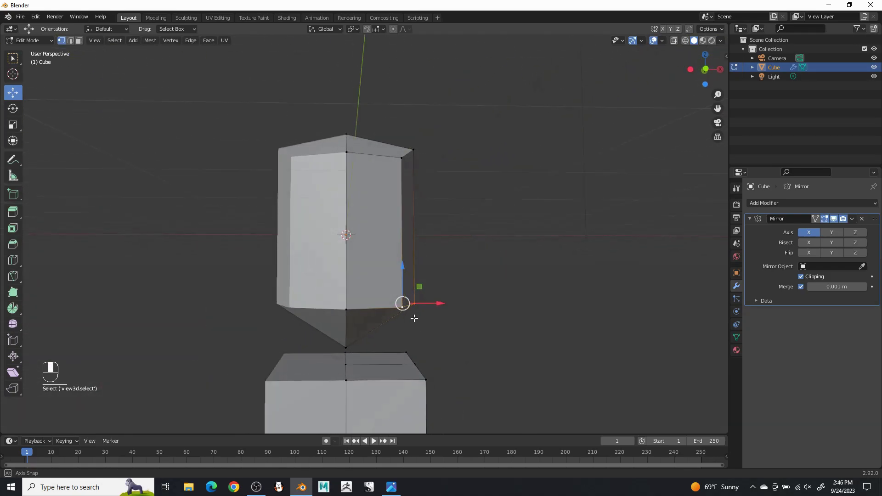
pyautogui.moveTo(437, 303); pyautogui.dragTo(452, 293)
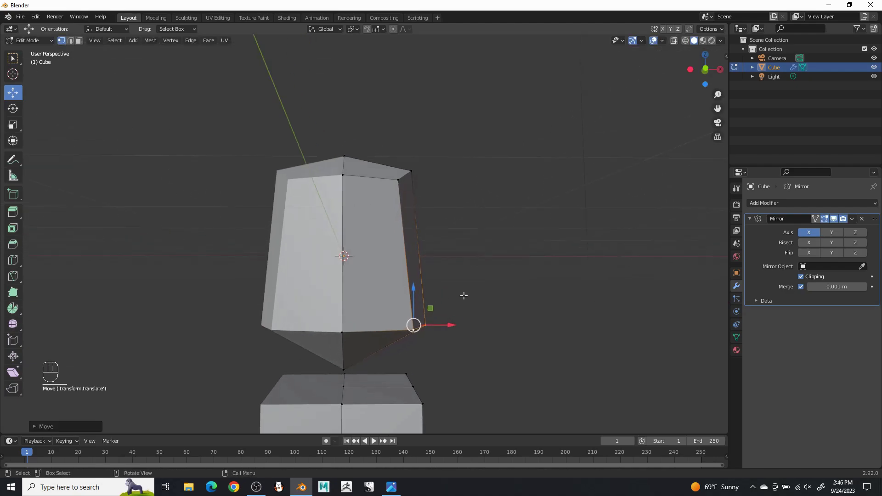
# Check the Gengar Gijinka concept image and add a horizontal loop cut around the upper part of the head block
pyautogui.click(391, 488)
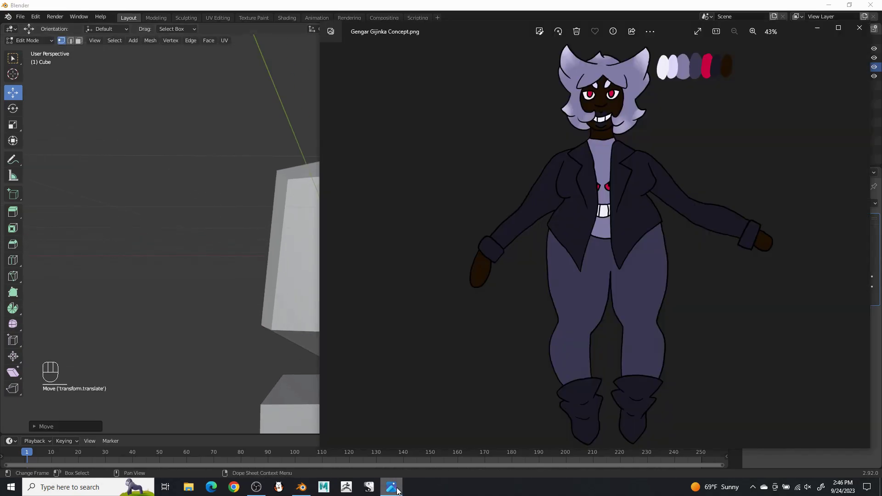
pyautogui.click(397, 493)
pyautogui.moveTo(462, 241); pyautogui.dragTo(460, 240, button='middle')
pyautogui.scroll(1, 460, 241)
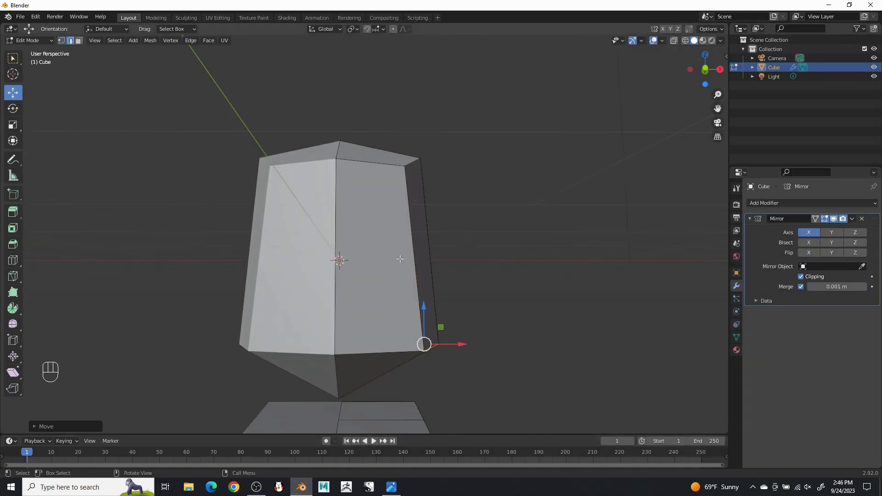
pyautogui.click(412, 237)
pyautogui.rightClick(412, 232)
pyautogui.click(412, 232)
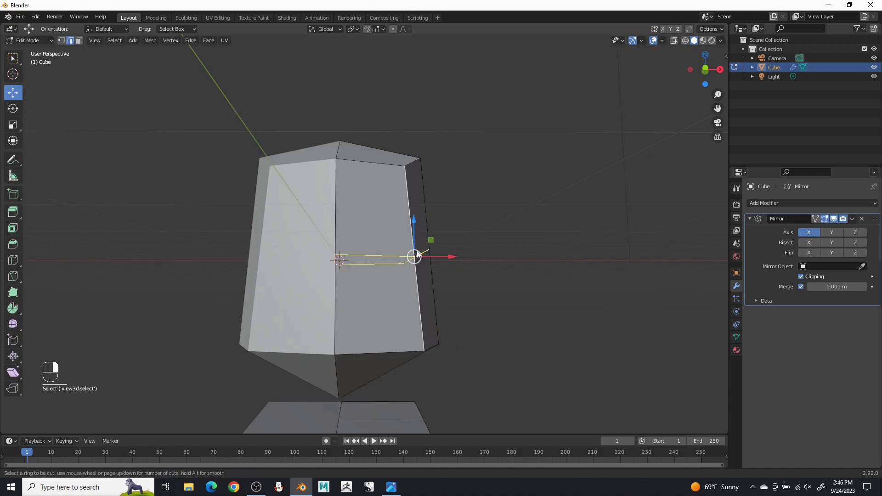
pyautogui.click(413, 233)
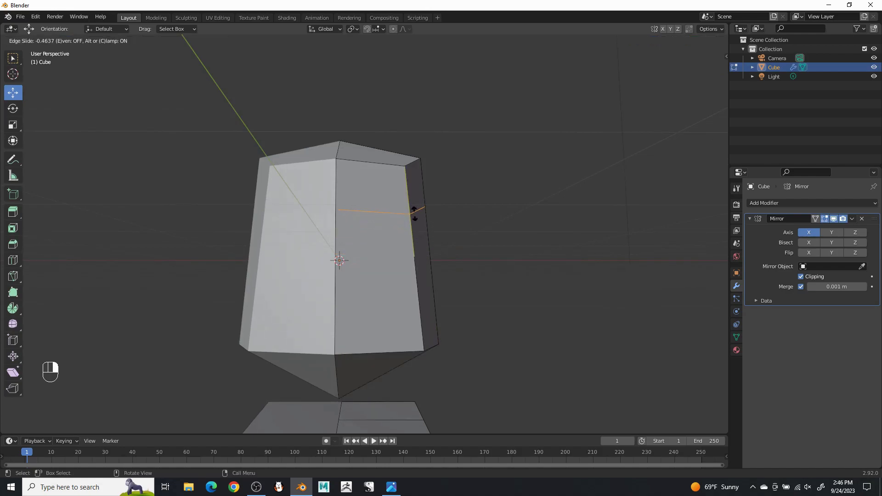
pyautogui.click(416, 210)
# Select the side edges of the upper loop cut and move them inward along X toward the mirror centre
pyautogui.moveTo(417, 210); pyautogui.dragTo(467, 216, button='middle')
pyautogui.click(385, 211)
pyautogui.keyDown('shift'); pyautogui.click(363, 211); pyautogui.keyUp('shift')
pyautogui.moveTo(457, 211); pyautogui.dragTo(449, 224)
pyautogui.moveTo(449, 224); pyautogui.dragTo(446, 224, button='middle')
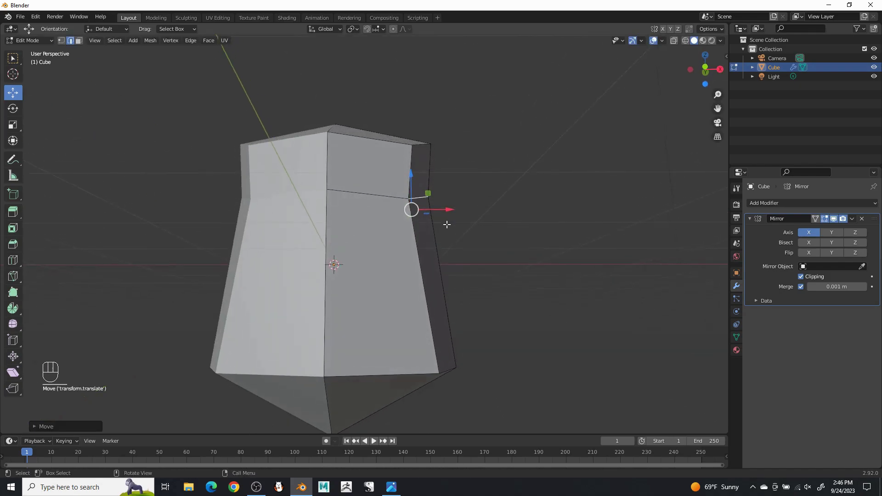
# Add a second horizontal loop cut around the head block, a little below the first one
pyautogui.click(422, 278)
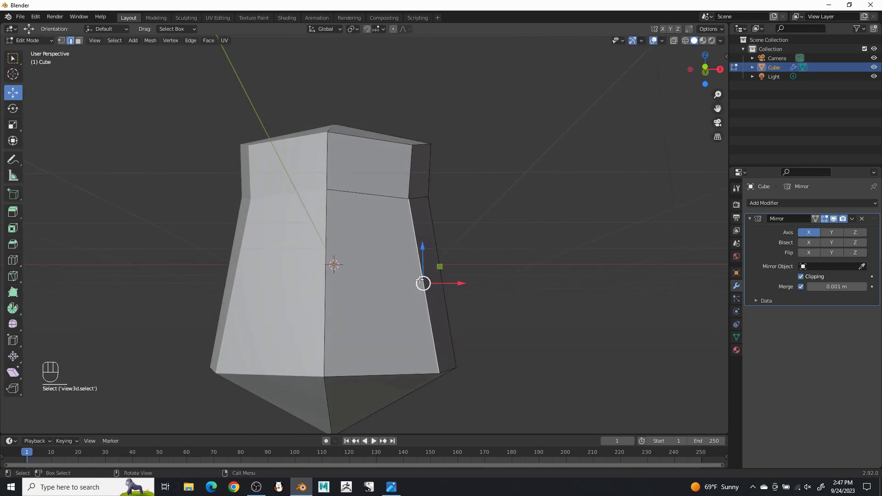
pyautogui.rightClick(420, 280)
pyautogui.click(386, 280)
pyautogui.click(423, 282)
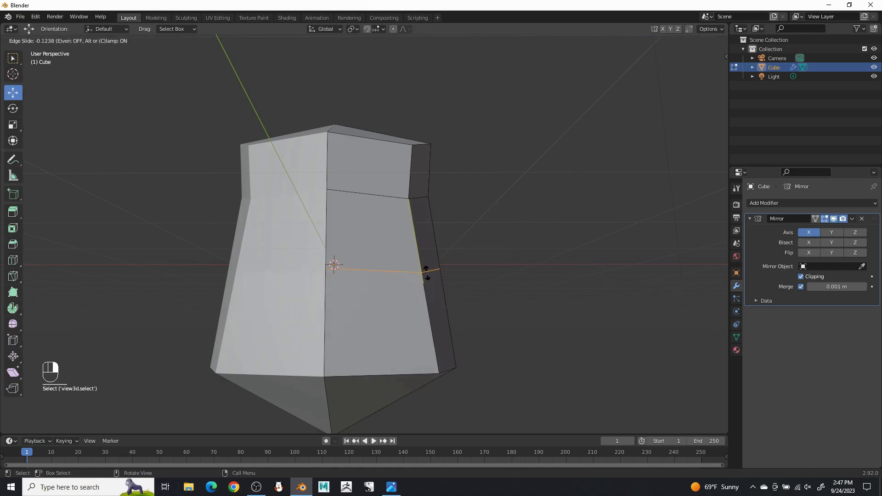
pyautogui.click(429, 243)
pyautogui.moveTo(429, 243); pyautogui.dragTo(453, 244, button='middle')
pyautogui.moveTo(423, 255); pyautogui.dragTo(424, 259)
# Lower the rear edge of the second loop along Z and move it inward along X and Y to shape the nape
pyautogui.moveTo(466, 256); pyautogui.dragTo(334, 260, button='middle')
pyautogui.moveTo(471, 272); pyautogui.dragTo(405, 259, button='middle')
pyautogui.click(395, 246)
pyautogui.moveTo(374, 212); pyautogui.dragTo(374, 273)
pyautogui.moveTo(374, 273); pyautogui.dragTo(364, 268, button='middle')
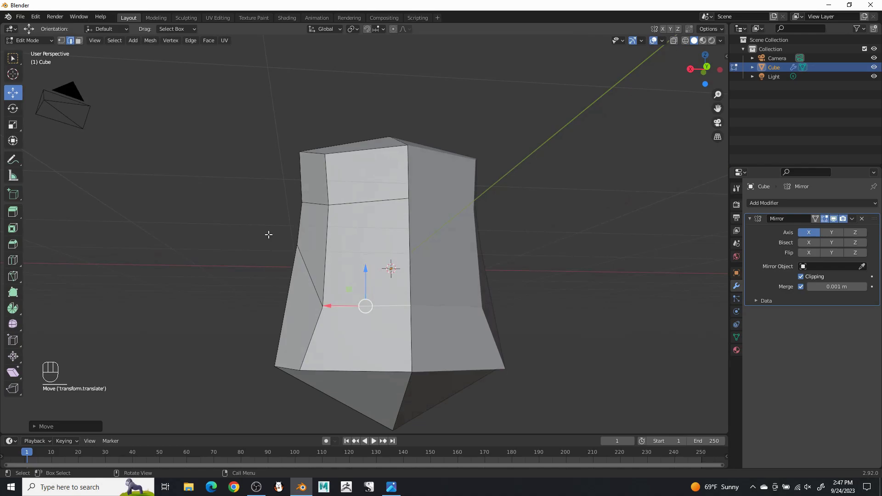
pyautogui.moveTo(324, 307); pyautogui.dragTo(362, 306)
pyautogui.moveTo(362, 306); pyautogui.dragTo(432, 311, button='middle')
pyautogui.moveTo(464, 311); pyautogui.dragTo(450, 312)
# Move the upper rear edge of the head up along Z and inward along Y to round the back
pyautogui.moveTo(449, 200); pyautogui.dragTo(374, 280, button='middle')
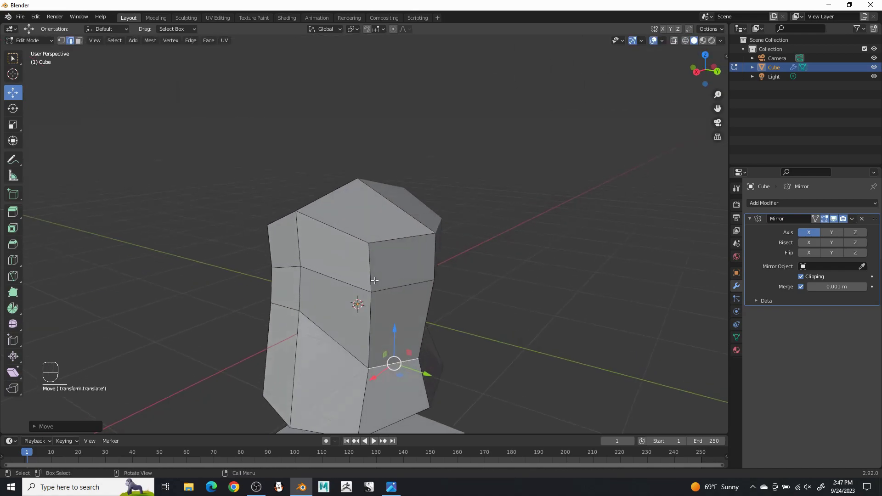
pyautogui.moveTo(408, 235); pyautogui.dragTo(480, 221, button='middle')
pyautogui.moveTo(407, 193); pyautogui.dragTo(408, 181)
pyautogui.moveTo(453, 221); pyautogui.dragTo(433, 206)
pyautogui.moveTo(395, 181); pyautogui.dragTo(396, 178)
pyautogui.moveTo(489, 265); pyautogui.dragTo(497, 265, button='middle')
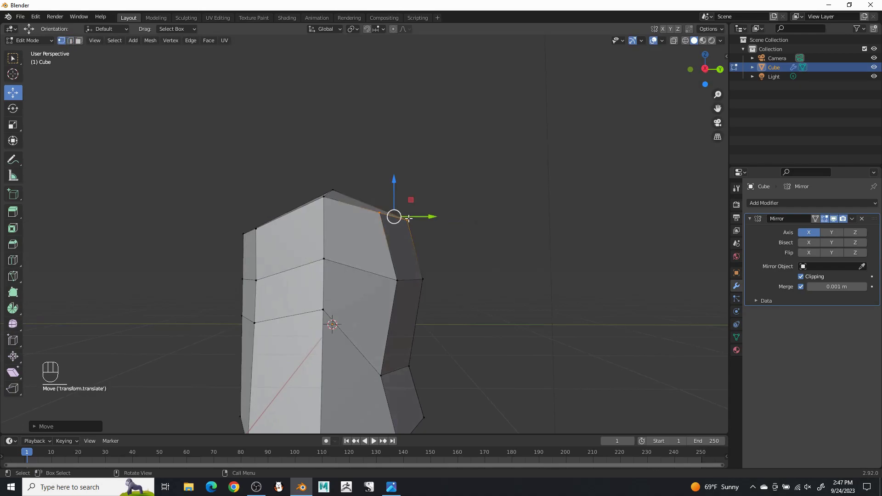
pyautogui.moveTo(408, 217); pyautogui.dragTo(397, 181)
# Move the rear centre vertices at the upper loop, nape and base inward along Y one after another
pyautogui.click(423, 280)
pyautogui.moveTo(458, 279); pyautogui.dragTo(449, 279)
pyautogui.moveTo(465, 303); pyautogui.dragTo(442, 271, button='middle')
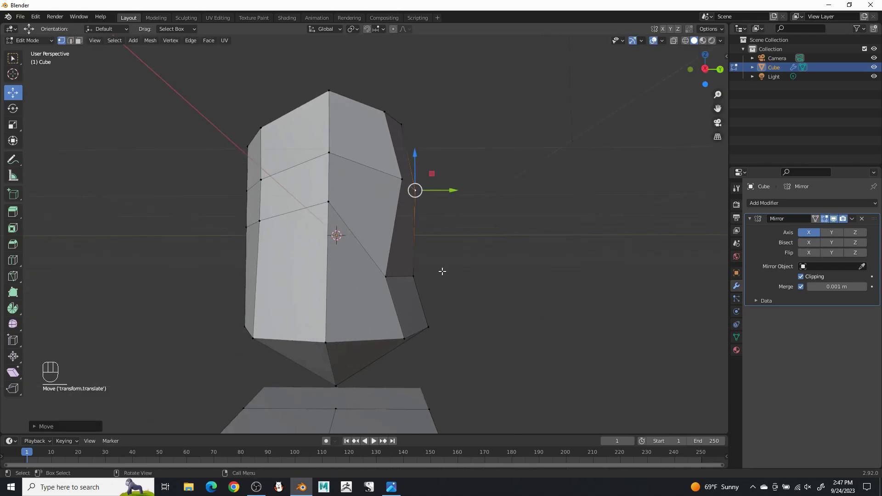
pyautogui.click(411, 271)
pyautogui.moveTo(451, 276); pyautogui.dragTo(436, 282)
pyautogui.click(431, 327)
pyautogui.moveTo(471, 330); pyautogui.dragTo(459, 329)
# Move the nape's outer vertex outward along X and the rear corner vertex of the upper loop inward
pyautogui.moveTo(461, 281); pyautogui.dragTo(337, 288, button='middle')
pyautogui.moveTo(341, 277); pyautogui.dragTo(329, 278)
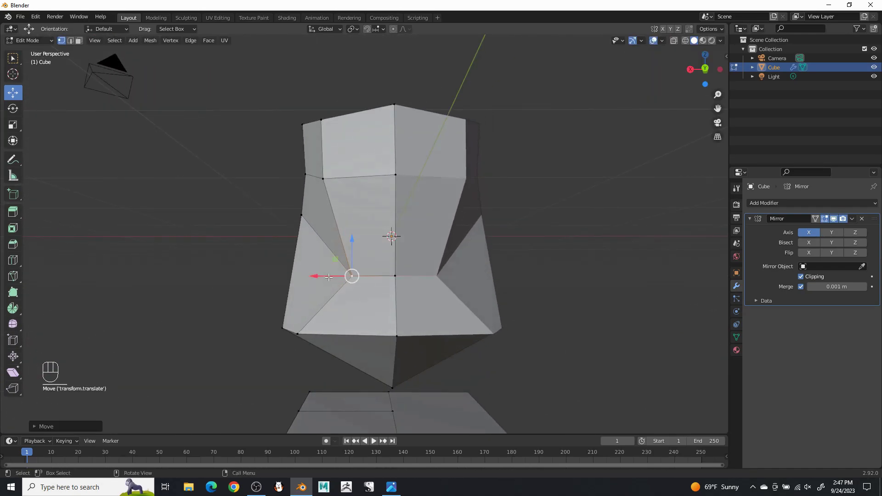
pyautogui.moveTo(326, 195); pyautogui.dragTo(324, 186, button='middle')
pyautogui.click(324, 184)
pyautogui.moveTo(295, 187); pyautogui.dragTo(310, 185)
pyautogui.moveTo(311, 185); pyautogui.dragTo(397, 207, button='middle')
# Raise the top front centre vertex of the head along Z
pyautogui.click(401, 204)
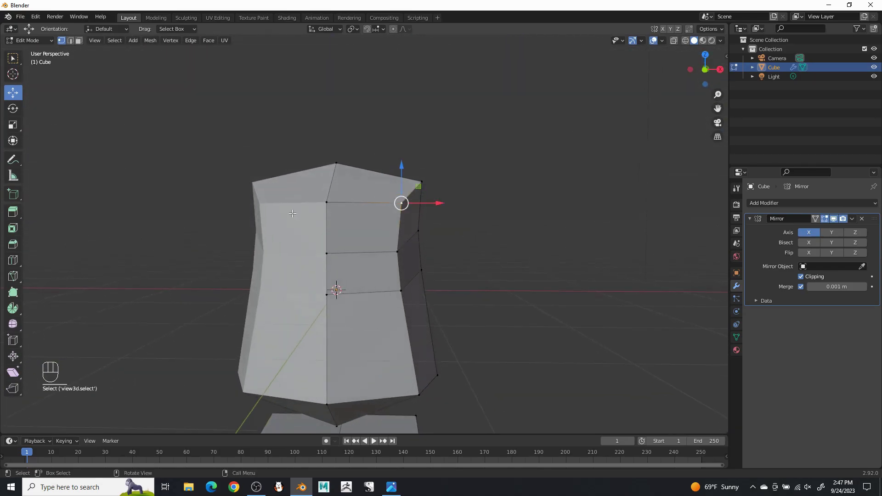
pyautogui.moveTo(324, 174); pyautogui.dragTo(325, 168)
pyautogui.keyDown('shift'); pyautogui.moveTo(431, 272); pyautogui.dragTo(443, 246, button='middle'); pyautogui.keyUp('shift')
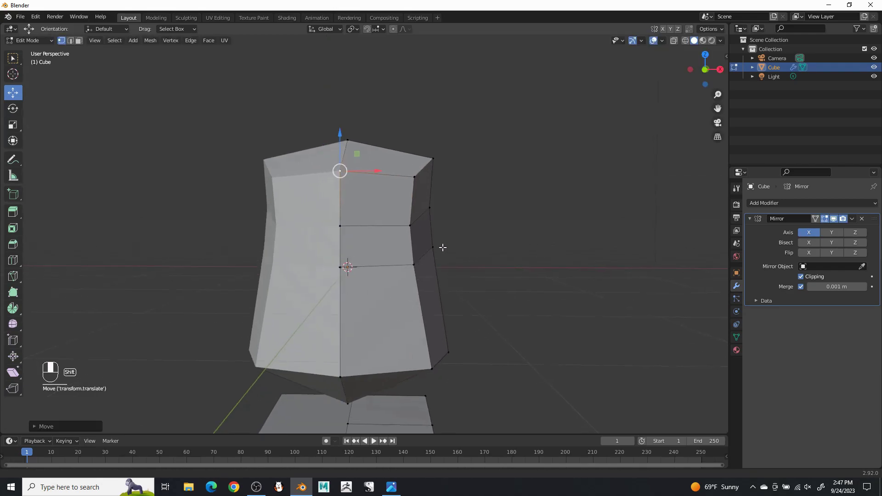
# In face selection, extrude the front face between the two loop cuts forward
pyautogui.moveTo(389, 253); pyautogui.dragTo(385, 245, button='middle')
pyautogui.scroll(-1, 385, 245)
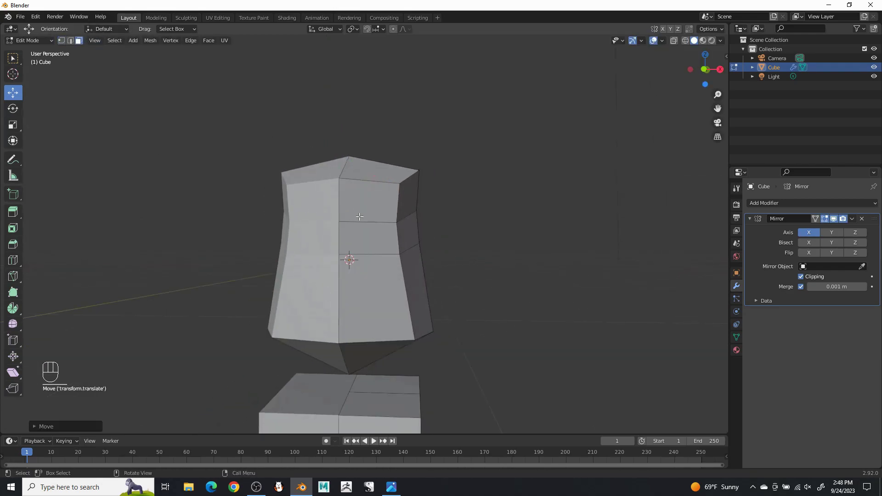
pyautogui.scroll(3, 349, 207)
pyautogui.click(363, 232)
pyautogui.moveTo(363, 232); pyautogui.dragTo(424, 231, button='middle')
pyautogui.press('e')
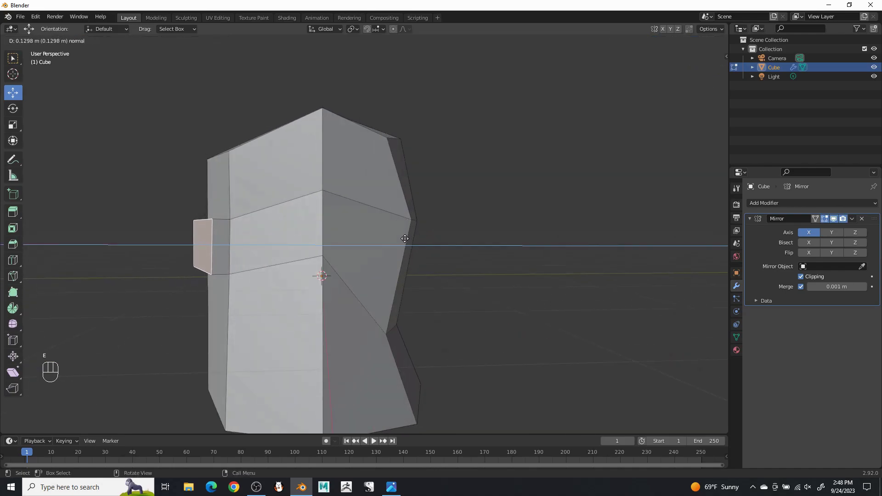
pyautogui.click(380, 251)
pyautogui.moveTo(381, 250); pyautogui.dragTo(552, 216, button='middle')
# Raise the edge where the extrusion's top meets the forehead along Z and pull it forward along Y
pyautogui.click(71, 41)
pyautogui.click(402, 235)
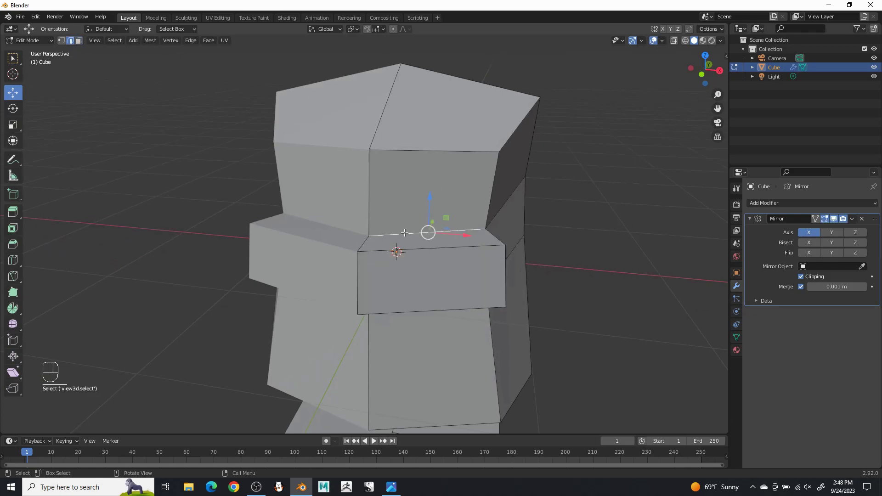
pyautogui.moveTo(429, 204); pyautogui.dragTo(429, 159)
pyautogui.moveTo(429, 159); pyautogui.dragTo(309, 144, button='middle')
pyautogui.moveTo(285, 156); pyautogui.dragTo(251, 152)
pyautogui.moveTo(252, 153); pyautogui.dragTo(286, 185, button='middle')
pyautogui.moveTo(286, 185)
pyautogui.mouseDown(button='middle')
pyautogui.moveTo(278, 185)
pyautogui.moveTo(283, 179)
pyautogui.mouseUp(button='middle')
pyautogui.moveTo(409, 180); pyautogui.dragTo(418, 181)
pyautogui.keyDown('shift'); pyautogui.moveTo(418, 181); pyautogui.dragTo(402, 152, button='middle'); pyautogui.keyUp('shift')
# Move the extrusion's outer front corners inward along X at its upper and lower ends to narrow it
pyautogui.click(422, 183)
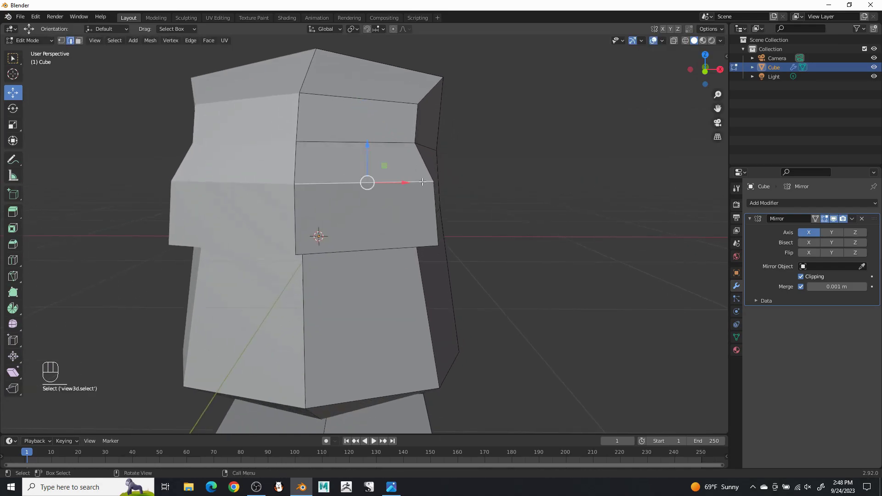
pyautogui.moveTo(411, 185); pyautogui.dragTo(385, 194)
pyautogui.click(441, 250)
pyautogui.moveTo(406, 253); pyautogui.dragTo(384, 257)
pyautogui.moveTo(384, 257); pyautogui.dragTo(460, 219, button='middle')
# Move the slanted side edge beside the extrusion's lower corner outward along X
pyautogui.click(397, 243)
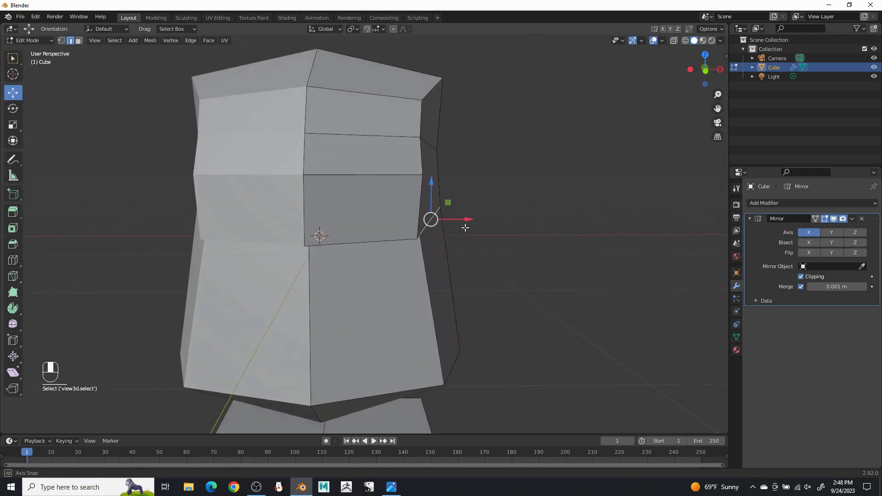
pyautogui.moveTo(470, 219); pyautogui.dragTo(483, 221)
pyautogui.moveTo(455, 209); pyautogui.dragTo(368, 170, button='middle')
# Lower the edge where the extrusion's underside meets the face along Z and nudge it forward
pyautogui.click(368, 170)
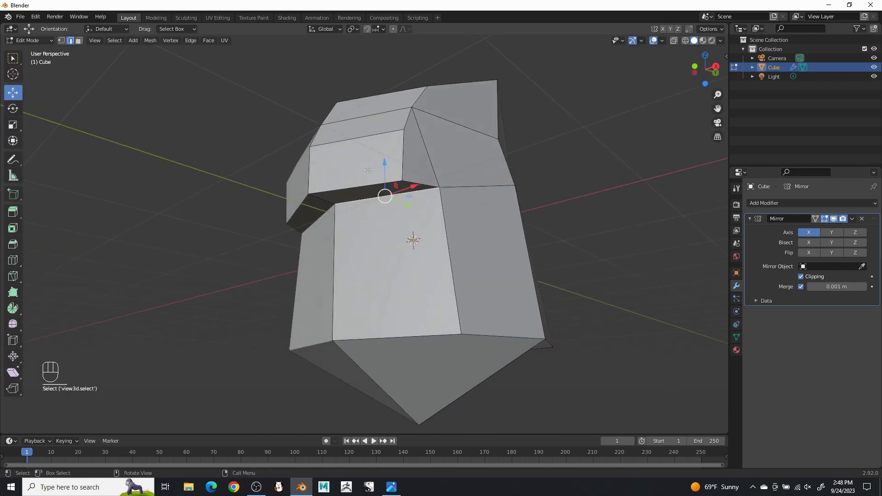
pyautogui.moveTo(385, 166); pyautogui.dragTo(386, 191)
pyautogui.moveTo(385, 192); pyautogui.dragTo(385, 243, button='middle')
pyautogui.moveTo(377, 248); pyautogui.dragTo(363, 252)
pyautogui.moveTo(363, 252); pyautogui.dragTo(462, 216, button='middle')
# Lower the bottom front edge of the extrusion along Z and move it forward along Y
pyautogui.moveTo(409, 200); pyautogui.dragTo(469, 202, button='middle')
pyautogui.scroll(2, 468, 203)
pyautogui.moveTo(368, 198); pyautogui.dragTo(242, 190, button='middle')
pyautogui.click(342, 216)
pyautogui.moveTo(473, 227); pyautogui.dragTo(408, 224, button='middle')
pyautogui.moveTo(252, 166); pyautogui.dragTo(248, 182)
pyautogui.moveTo(293, 221); pyautogui.dragTo(281, 213)
pyautogui.scroll(-7, 294, 202)
pyautogui.moveTo(302, 195)
pyautogui.keyDown('shift'); pyautogui.mouseDown(button='middle')
pyautogui.moveTo(303, 218)
pyautogui.moveTo(305, 203)
pyautogui.mouseUp(button='middle'); pyautogui.keyUp('shift')
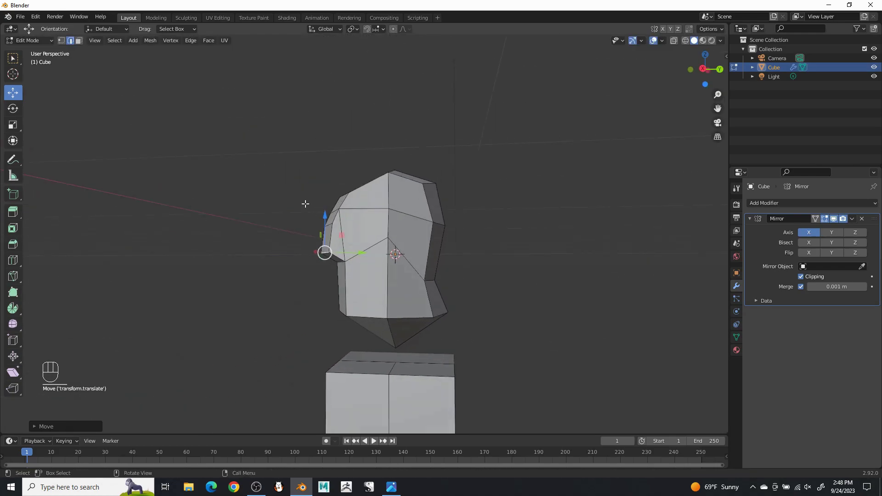
# Check the concept image and move the face's vertical centre edge below the extrusion forward along Y
pyautogui.scroll(2, 307, 207)
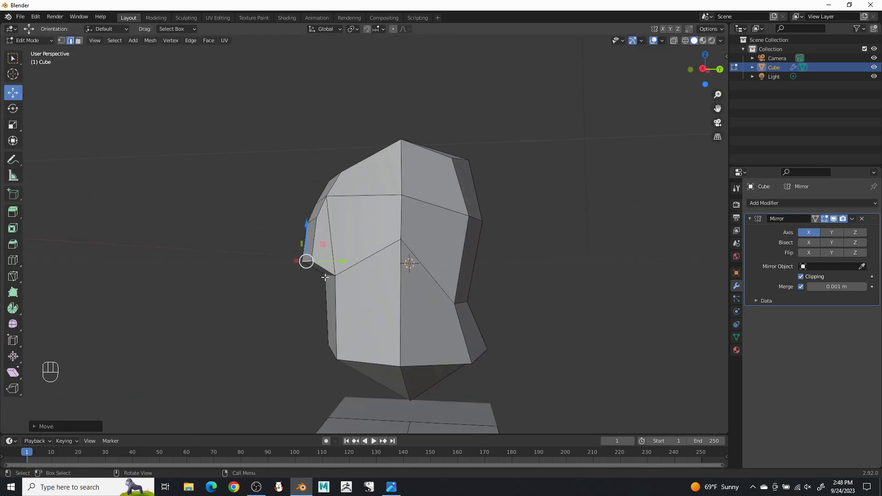
pyautogui.click(325, 278)
pyautogui.moveTo(331, 281); pyautogui.dragTo(464, 273, button='middle')
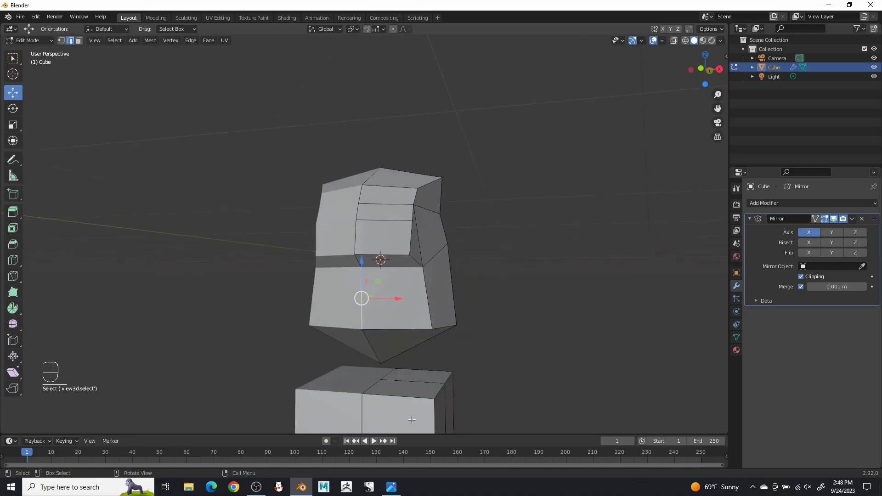
pyautogui.hotkey('alt', 'Tab')
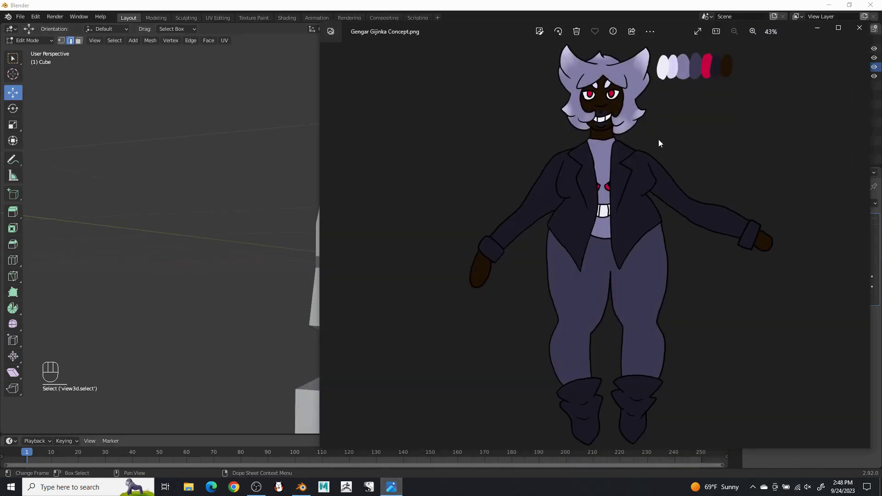
pyautogui.click(466, 4)
pyautogui.scroll(2, 418, 253)
pyautogui.moveTo(417, 252); pyautogui.dragTo(326, 202, button='middle')
pyautogui.scroll(1, 333, 244)
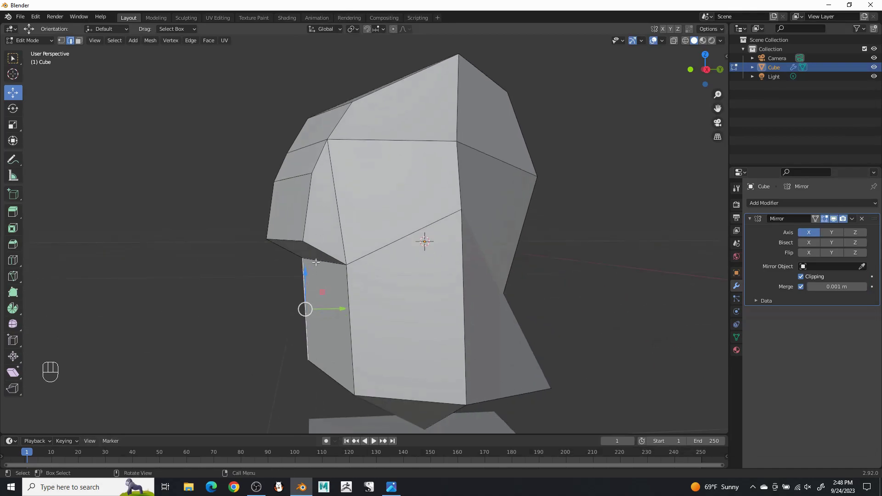
pyautogui.moveTo(373, 304); pyautogui.dragTo(359, 285, button='middle')
pyautogui.moveTo(368, 306); pyautogui.dragTo(359, 313)
pyautogui.moveTo(359, 313); pyautogui.dragTo(387, 297, button='middle')
# Lower the edge joining the extrusion's underside to the lower face a little further along Z
pyautogui.click(331, 247)
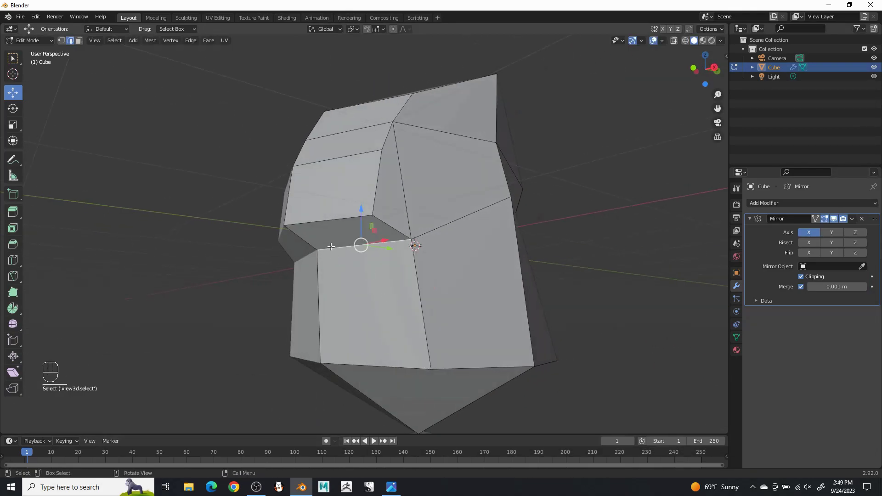
pyautogui.moveTo(360, 211); pyautogui.dragTo(361, 223)
pyautogui.moveTo(392, 219); pyautogui.dragTo(347, 228, button='middle')
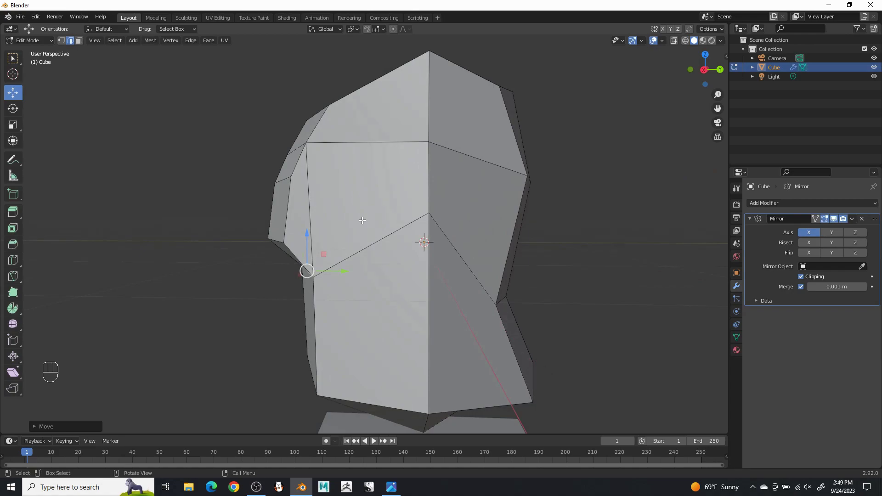
# Select the outer vertical edge on the front of the extrusion and move it forward along Y
pyautogui.moveTo(278, 205); pyautogui.dragTo(294, 241, button='middle')
pyautogui.click(435, 230)
pyautogui.click(316, 198)
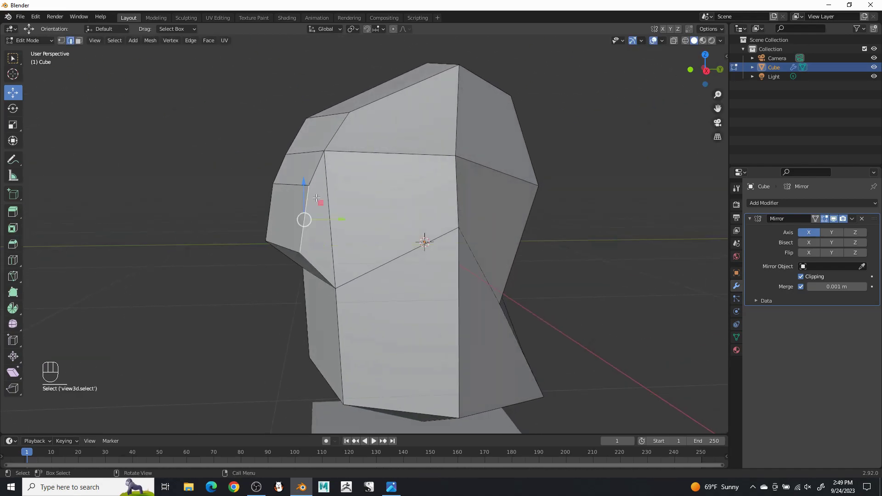
pyautogui.moveTo(344, 215); pyautogui.dragTo(325, 216)
pyautogui.moveTo(325, 216); pyautogui.dragTo(412, 287, button='middle')
# Move the vertical edge between the extrusion's side and the side of the head outward along X
pyautogui.moveTo(473, 252); pyautogui.dragTo(440, 263, button='middle')
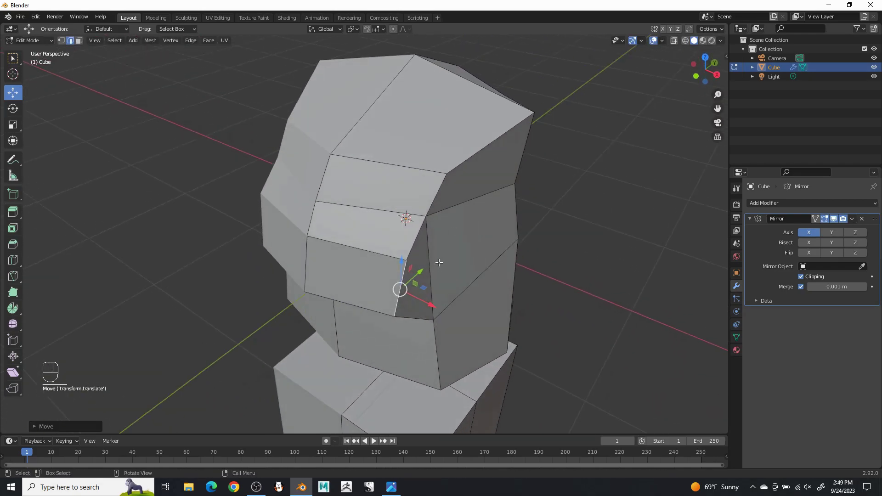
pyautogui.click(440, 261)
pyautogui.moveTo(461, 283); pyautogui.dragTo(470, 283)
# Move the vertex joining the lower face to the extrusion's underside inward along X, using vertex selection
pyautogui.moveTo(471, 283); pyautogui.dragTo(467, 232, button='middle')
pyautogui.click(63, 41)
pyautogui.click(449, 317)
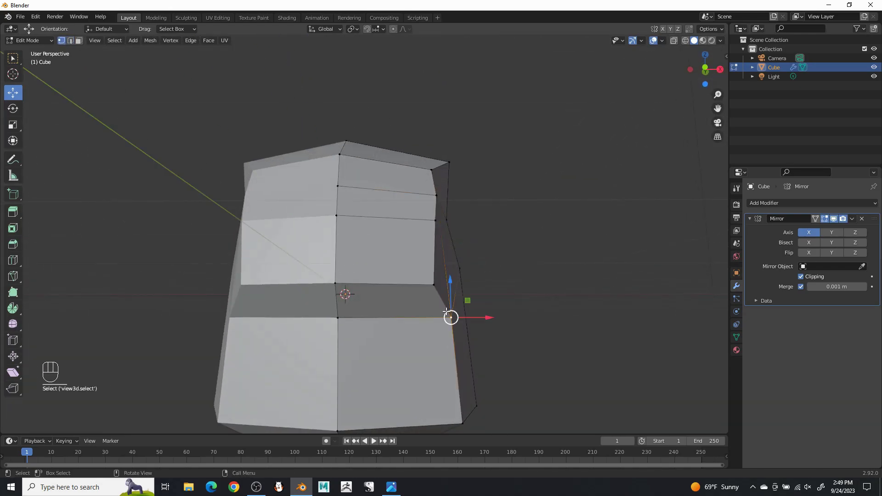
pyautogui.moveTo(480, 316); pyautogui.dragTo(463, 314)
pyautogui.moveTo(433, 287); pyautogui.dragTo(434, 282)
pyautogui.click(435, 287)
# Move two outer vertices on the upper front of the head back along Y
pyautogui.moveTo(444, 300); pyautogui.dragTo(358, 267, button='middle')
pyautogui.click(275, 231)
pyautogui.moveTo(275, 231); pyautogui.dragTo(297, 195, button='middle')
pyautogui.moveTo(308, 172); pyautogui.dragTo(339, 164)
pyautogui.click(256, 211)
pyautogui.moveTo(288, 202); pyautogui.dragTo(311, 198)
# Pull the outer vertex of the row above the extrusion inward along X and move the jaw's side corner vertex outward
pyautogui.click(313, 198)
pyautogui.moveTo(313, 198); pyautogui.dragTo(432, 202, button='middle')
pyautogui.moveTo(479, 215); pyautogui.dragTo(472, 212)
pyautogui.moveTo(472, 212)
pyautogui.mouseDown(button='middle')
pyautogui.moveTo(361, 195)
pyautogui.moveTo(430, 247)
pyautogui.moveTo(478, 213)
pyautogui.moveTo(493, 182)
pyautogui.moveTo(558, 178)
pyautogui.moveTo(601, 195)
pyautogui.moveTo(473, 227)
pyautogui.mouseUp(button='middle')
pyautogui.scroll(-2, 467, 225)
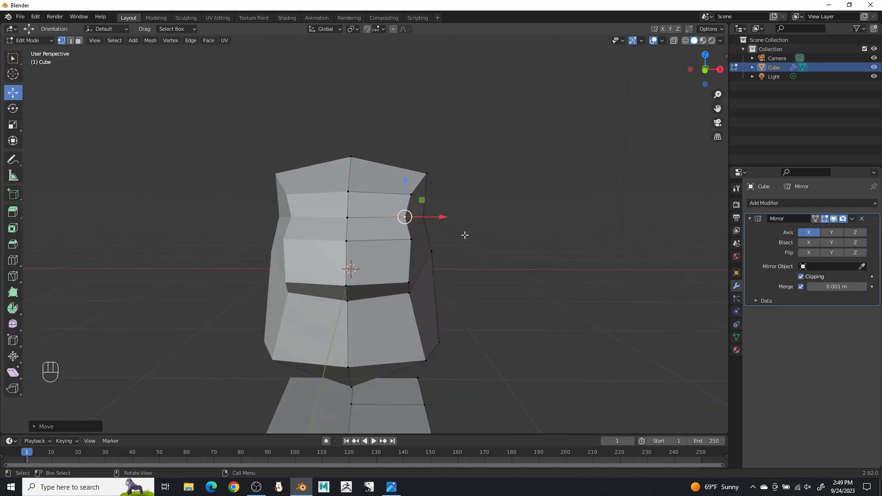
pyautogui.moveTo(435, 205); pyautogui.dragTo(414, 300, button='middle')
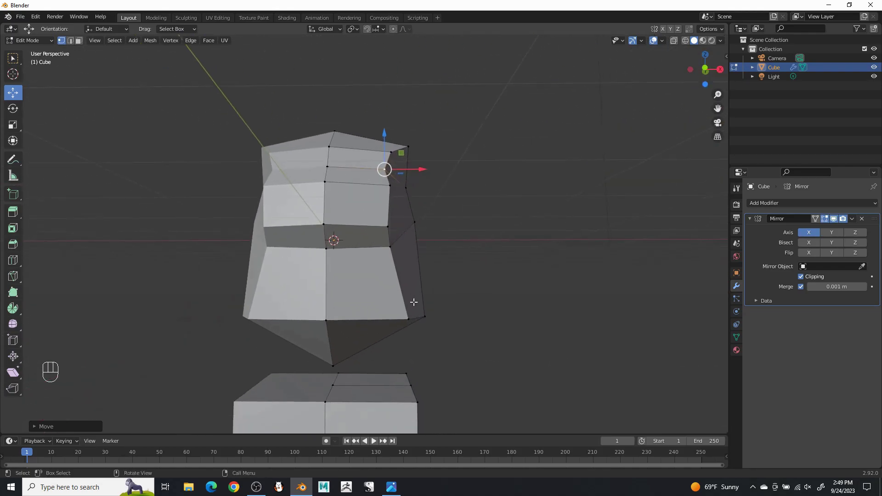
pyautogui.moveTo(454, 317); pyautogui.dragTo(460, 318)
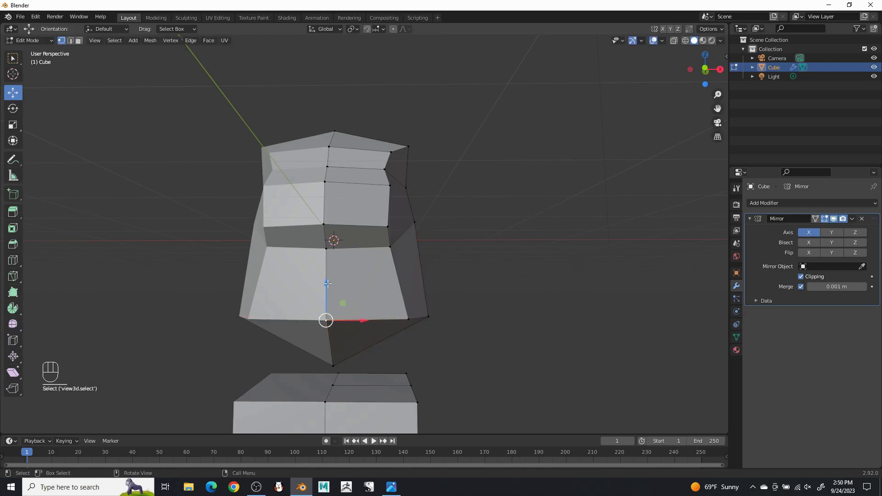
# Select the lower outer corner vertex of the face extrusion and shift it slightly forward along Y
pyautogui.moveTo(535, 222); pyautogui.dragTo(312, 257, button='middle')
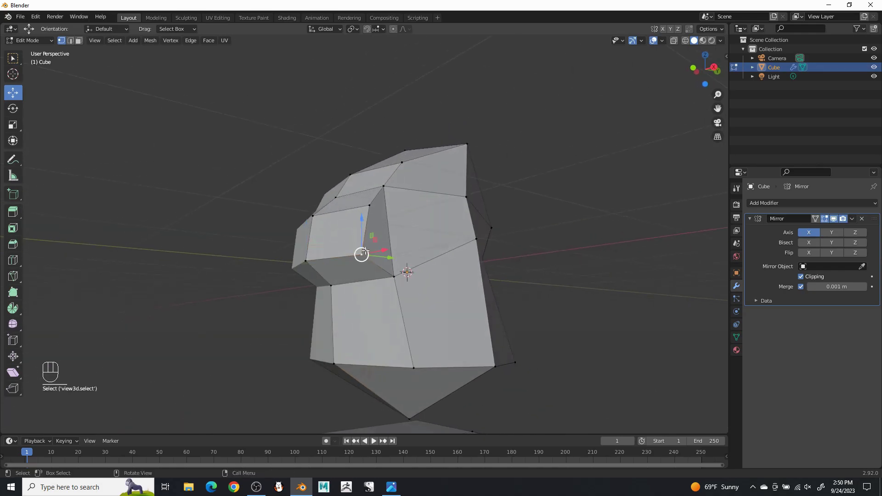
pyautogui.moveTo(365, 252); pyautogui.dragTo(439, 263, button='middle')
pyautogui.moveTo(367, 260); pyautogui.dragTo(360, 263)
pyautogui.moveTo(360, 262); pyautogui.dragTo(384, 284, button='middle')
pyautogui.moveTo(386, 275); pyautogui.dragTo(374, 290)
# Nudge the extrusion's upper outer corner vertex outward along X and lower it along Z
pyautogui.moveTo(455, 212)
pyautogui.mouseDown(button='middle')
pyautogui.moveTo(464, 202)
pyautogui.moveTo(458, 207)
pyautogui.mouseUp(button='middle')
pyautogui.moveTo(450, 222); pyautogui.dragTo(452, 224)
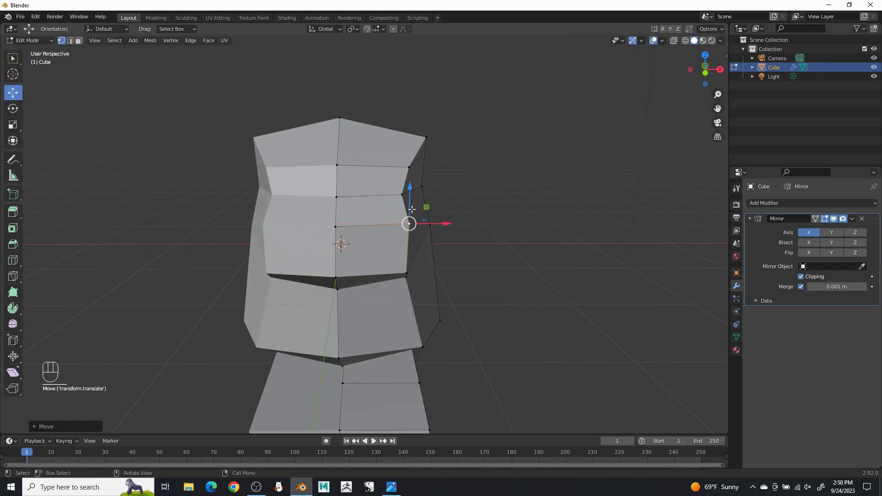
pyautogui.moveTo(412, 189); pyautogui.dragTo(412, 202)
pyautogui.click(414, 199)
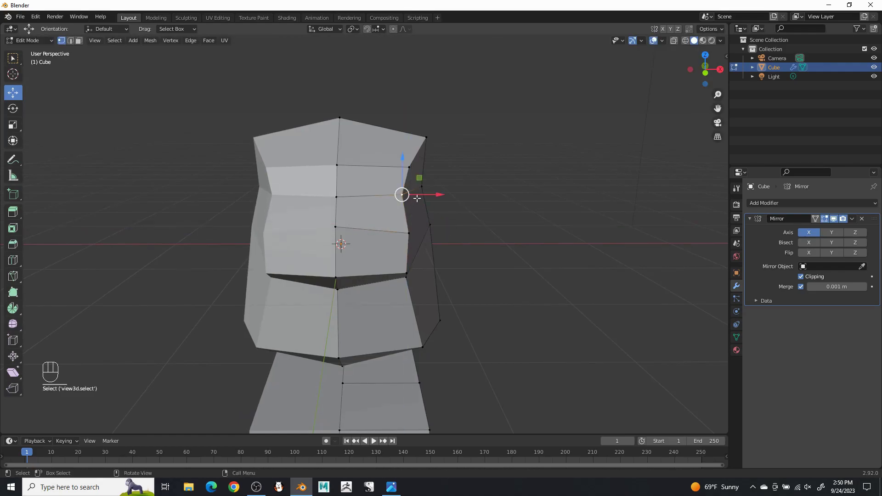
# Lower the head's middle side vertex along Z to about the level of the extrusion's underside and move it outward along X
pyautogui.moveTo(541, 207); pyautogui.dragTo(410, 235, button='middle')
pyautogui.scroll(3, 411, 234)
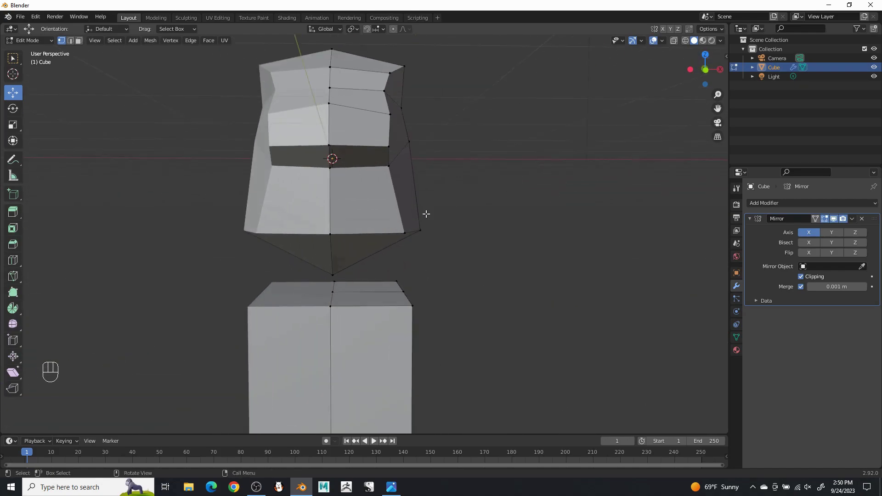
pyautogui.keyDown('shift'); pyautogui.moveTo(423, 194); pyautogui.dragTo(418, 214, button='middle'); pyautogui.keyUp('shift')
pyautogui.moveTo(417, 214); pyautogui.dragTo(443, 207, button='middle')
pyautogui.scroll(3, 418, 219)
pyautogui.scroll(-2, 437, 218)
pyautogui.moveTo(433, 160); pyautogui.dragTo(439, 160)
pyautogui.moveTo(411, 120); pyautogui.dragTo(429, 160)
pyautogui.moveTo(448, 195); pyautogui.dragTo(458, 197)
pyautogui.moveTo(418, 157); pyautogui.dragTo(416, 162)
pyautogui.moveTo(449, 196); pyautogui.dragTo(445, 189)
# Select the side corner vertex at the bottom of the jaw and move it further outward along X
pyautogui.click(418, 260)
pyautogui.moveTo(439, 261); pyautogui.dragTo(443, 261)
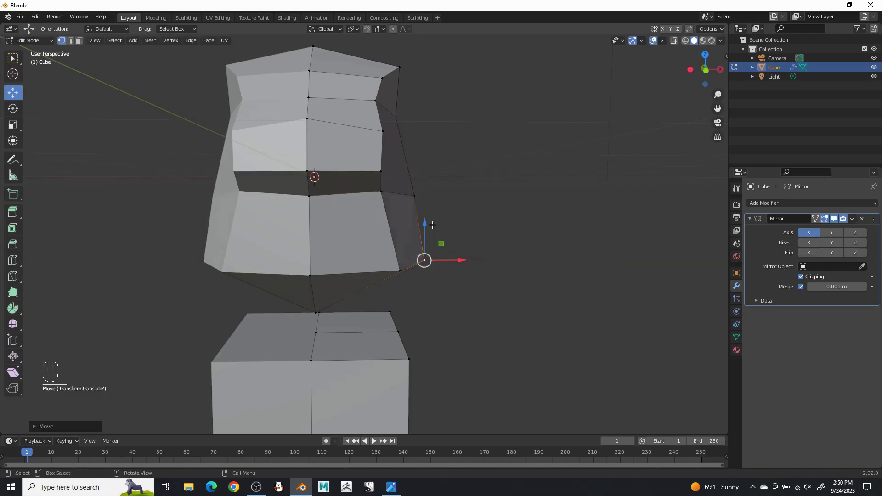
pyautogui.moveTo(477, 184); pyautogui.dragTo(430, 196, button='middle')
pyautogui.scroll(-1, 478, 188)
pyautogui.moveTo(522, 178); pyautogui.dragTo(528, 179)
# Move the outer vertex at the narrow part of the back of the head outward along X
pyautogui.moveTo(528, 179); pyautogui.dragTo(360, 203, button='middle')
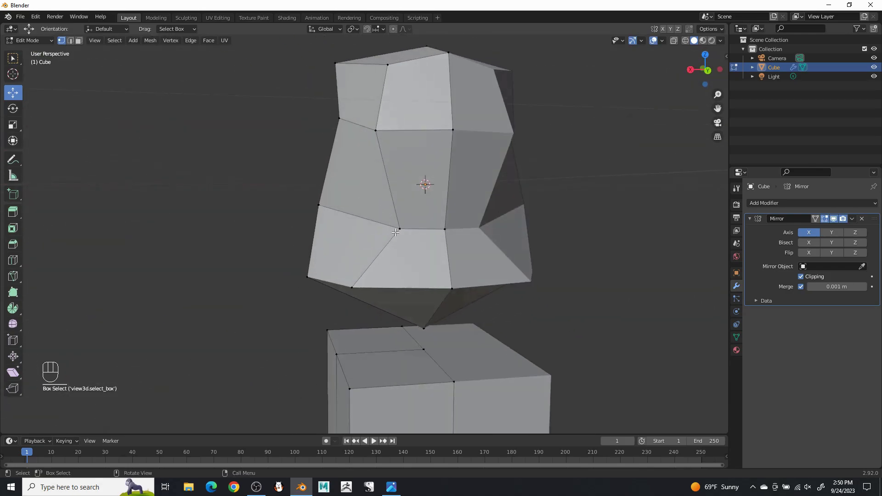
pyautogui.moveTo(363, 232); pyautogui.dragTo(352, 230)
pyautogui.moveTo(352, 231); pyautogui.dragTo(552, 239, button='middle')
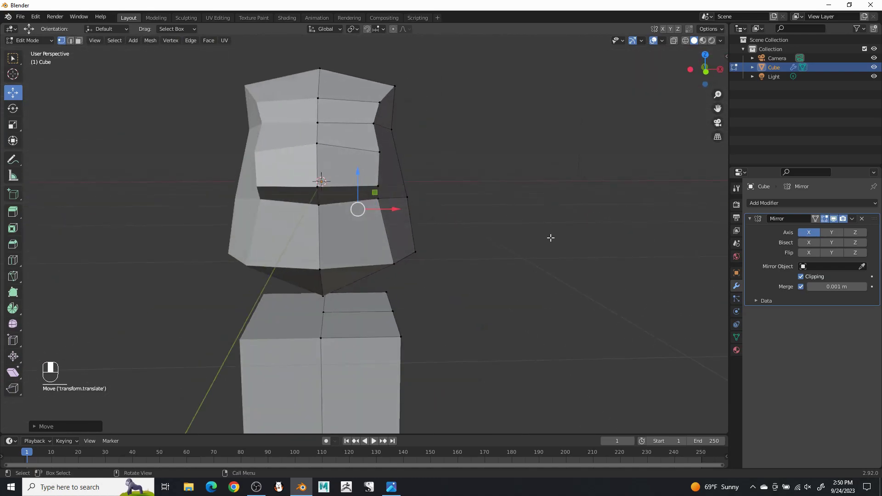
# Select the whole linked block below the head and move it down along Z
pyautogui.click(491, 274)
pyautogui.scroll(-4, 486, 272)
pyautogui.scroll(4, 470, 305)
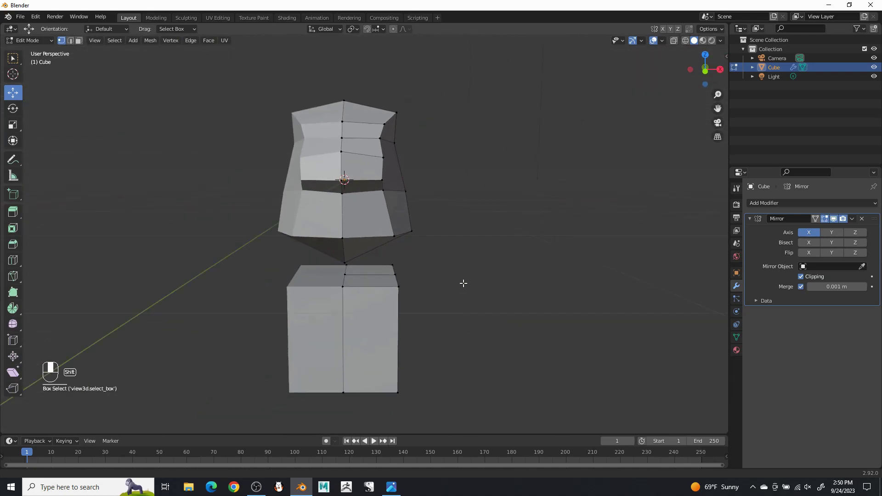
pyautogui.moveTo(432, 272); pyautogui.dragTo(419, 266, button='middle')
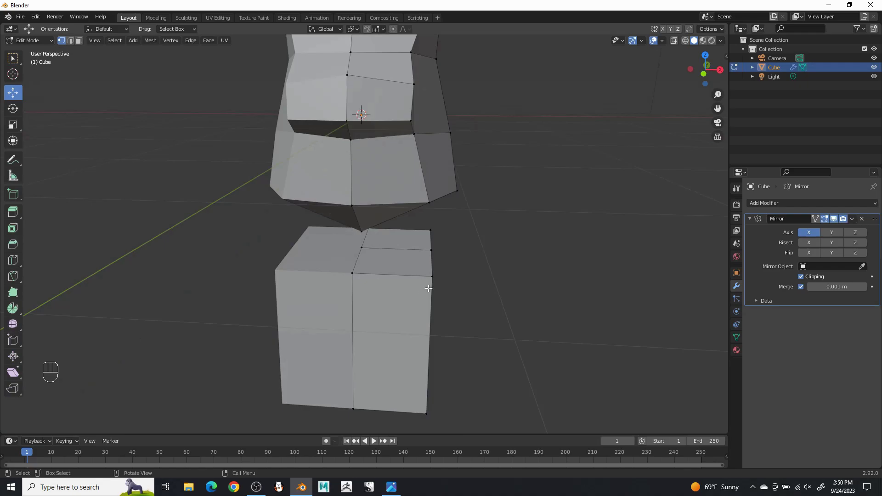
pyautogui.press('l')
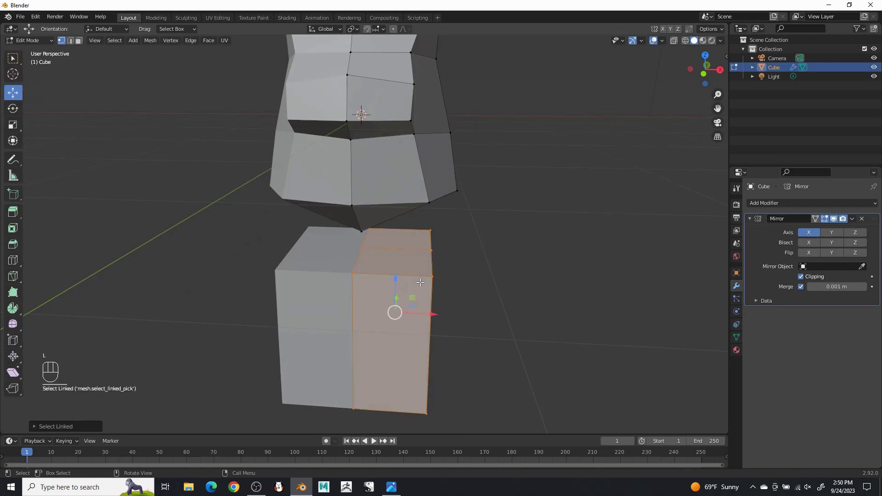
pyautogui.moveTo(397, 279); pyautogui.dragTo(397, 293)
# Raise the block's top centre vertex along Z, then move the whole linked block up to meet the head
pyautogui.click(364, 260)
pyautogui.moveTo(360, 226); pyautogui.dragTo(361, 190)
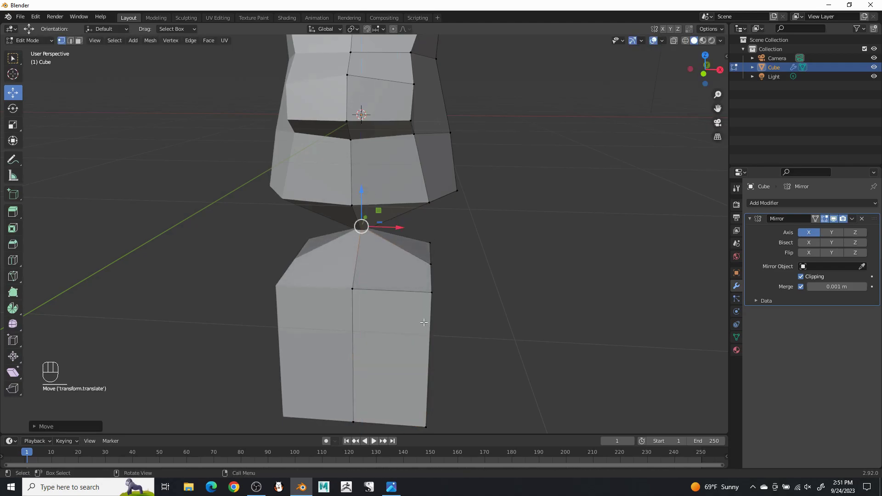
pyautogui.press('l')
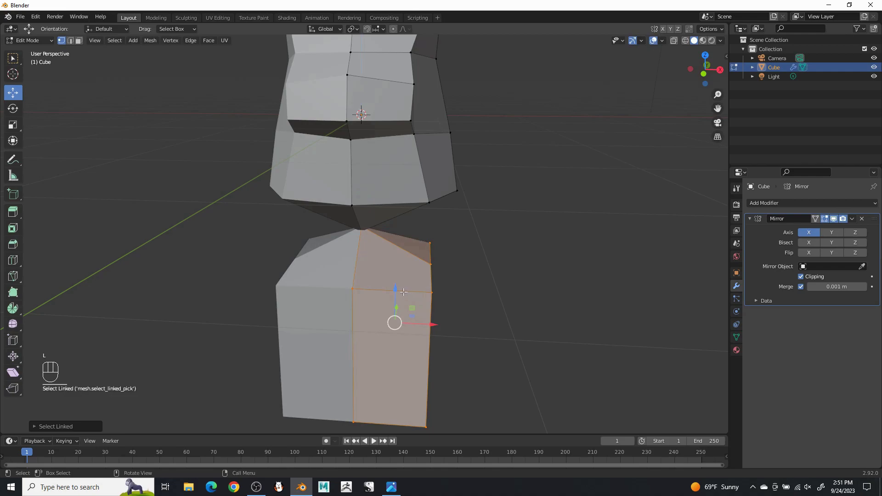
pyautogui.moveTo(395, 287); pyautogui.dragTo(398, 216)
# Select the lower block's front and rear outer vertical edges and scale them closer together along Y
pyautogui.moveTo(421, 198); pyautogui.dragTo(306, 203, button='middle')
pyautogui.keyDown('shift'); pyautogui.moveTo(361, 217); pyautogui.dragTo(318, 219, button='middle'); pyautogui.keyUp('shift')
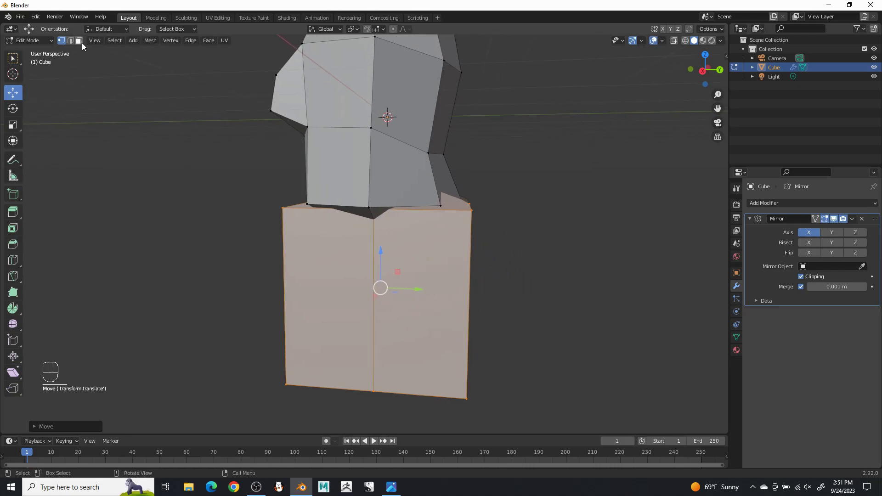
pyautogui.click(293, 321)
pyautogui.keyDown('shift'); pyautogui.click(466, 302); pyautogui.keyUp('shift')
pyautogui.moveTo(451, 309); pyautogui.dragTo(460, 337, button='middle')
pyautogui.click(13, 125)
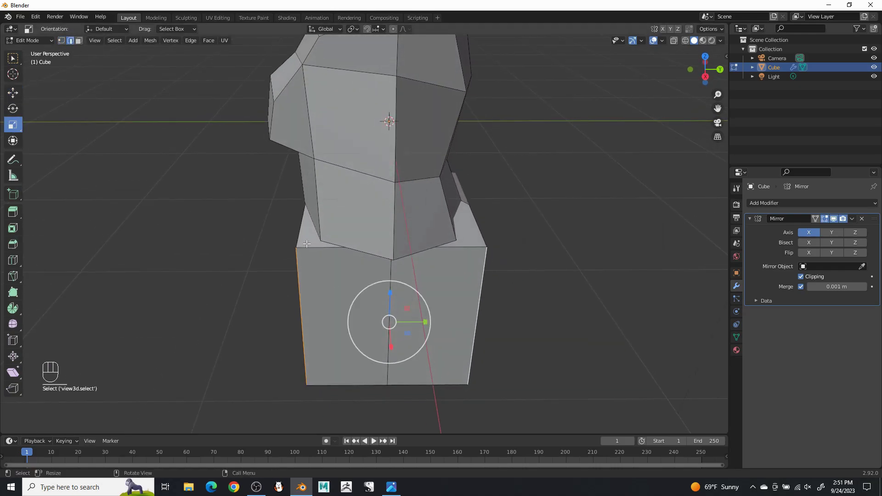
pyautogui.moveTo(424, 325); pyautogui.dragTo(415, 320)
pyautogui.hotkey('ctrl', 'z')
# Move the lower block's middle side vertical edge outward along X and its rear centre edge forward along Y
pyautogui.moveTo(421, 320); pyautogui.dragTo(511, 293, button='middle')
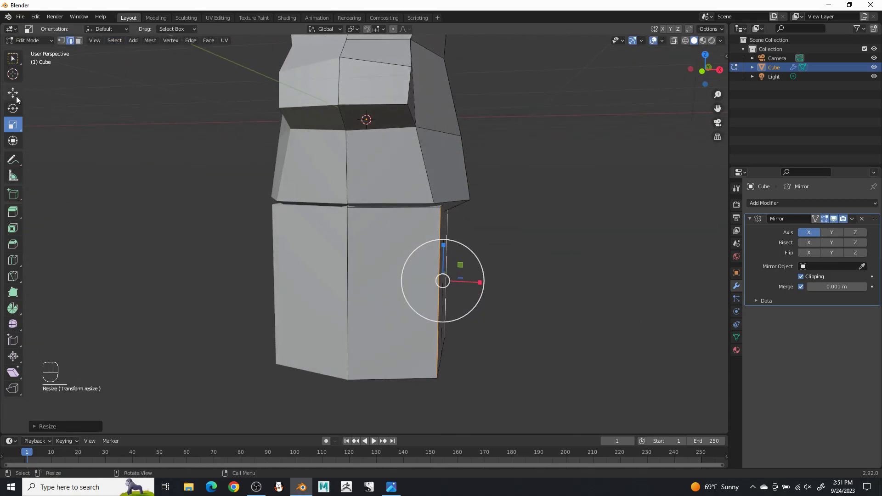
pyautogui.moveTo(480, 284); pyautogui.dragTo(508, 286)
pyautogui.click(455, 301)
pyautogui.moveTo(508, 285); pyautogui.dragTo(658, 298, button='middle')
pyautogui.click(273, 281)
pyautogui.moveTo(229, 309); pyautogui.dragTo(240, 307)
pyautogui.moveTo(239, 307); pyautogui.dragTo(451, 297, button='middle')
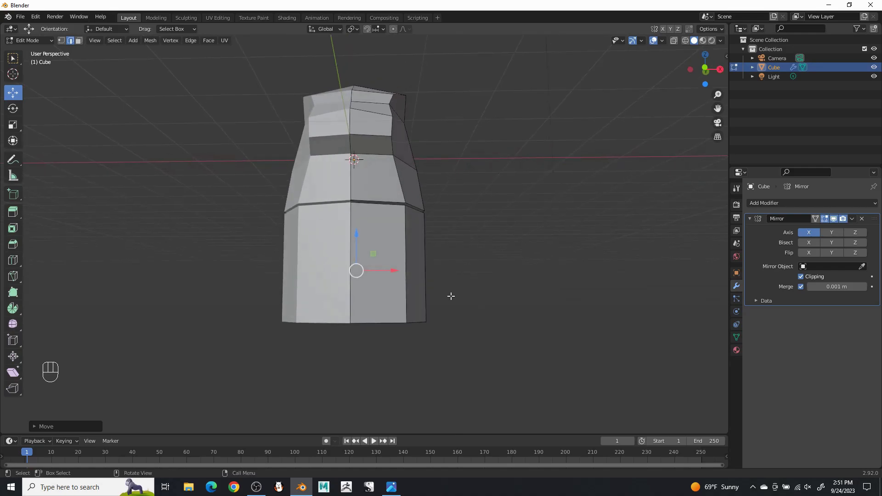
# Check the concept image and scale up the edge ring around the bottom of the lower block
pyautogui.moveTo(425, 324); pyautogui.dragTo(392, 448, button='middle')
pyautogui.click(392, 495)
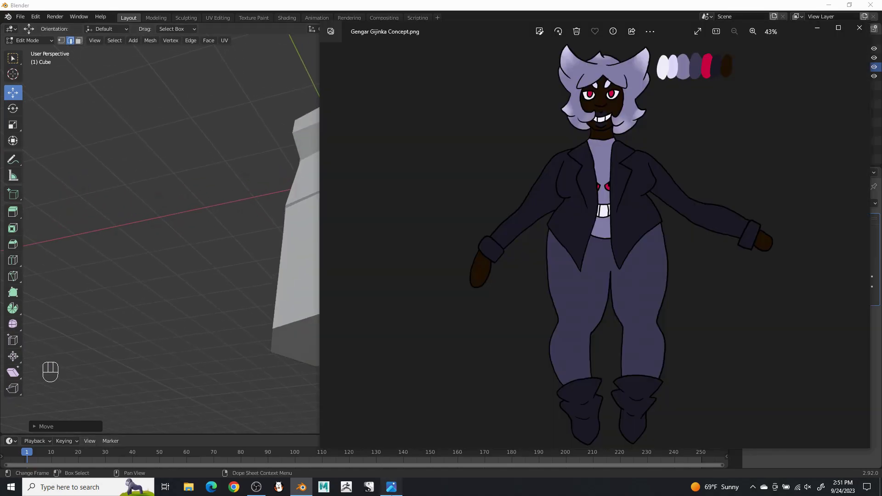
pyautogui.click(392, 494)
pyautogui.moveTo(493, 295); pyautogui.dragTo(378, 277, button='middle')
pyautogui.click(436, 312)
pyautogui.keyDown('alt'); pyautogui.keyDown('shift'); pyautogui.click(421, 254); pyautogui.keyUp('shift'); pyautogui.keyUp('alt')
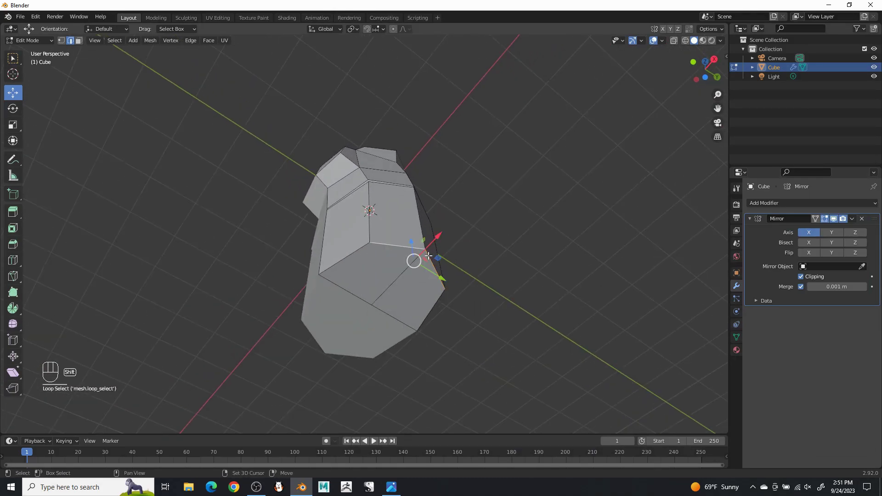
pyautogui.moveTo(439, 298); pyautogui.dragTo(415, 311, button='middle')
pyautogui.press('s')
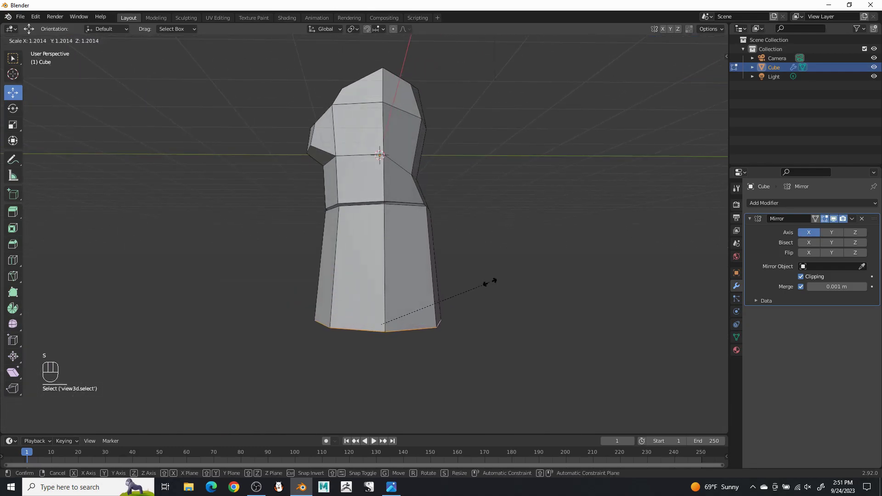
pyautogui.click(500, 283)
# Move the bottom edge ring back along Y and raise it along Z to shorten the block
pyautogui.moveTo(423, 325); pyautogui.dragTo(435, 316)
pyautogui.moveTo(395, 288); pyautogui.dragTo(394, 263)
pyautogui.moveTo(395, 262); pyautogui.dragTo(496, 266, button='middle')
pyautogui.scroll(4, 494, 264)
pyautogui.scroll(-2, 498, 298)
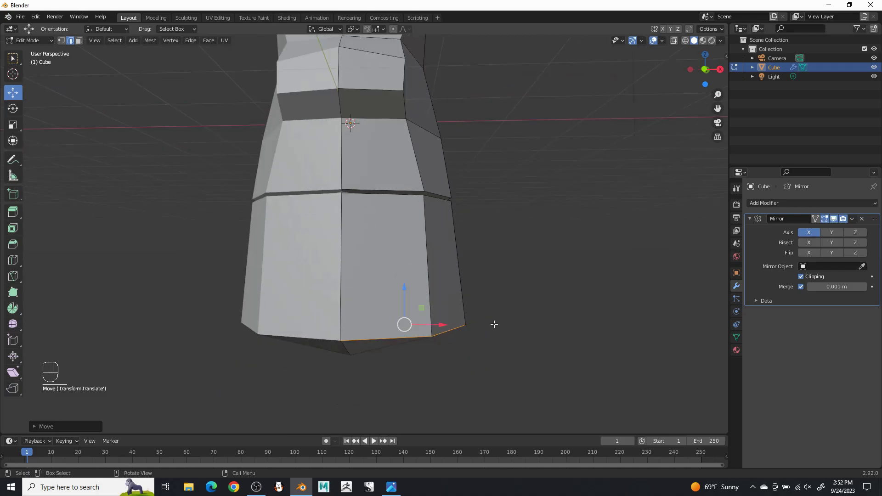
# Scale the bottom edge ring up further and shift it slightly back along Y
pyautogui.press('s')
pyautogui.click(517, 326)
pyautogui.moveTo(514, 321); pyautogui.dragTo(461, 335, button='middle')
pyautogui.press('s')
pyautogui.click(525, 327)
pyautogui.scroll(-1, 461, 335)
pyautogui.moveTo(432, 318)
pyautogui.mouseDown()
pyautogui.moveTo(447, 313)
pyautogui.moveTo(440, 318)
pyautogui.mouseUp()
pyautogui.press('s')
pyautogui.click(514, 288)
# Select the rear bottom edge of the lower block and move it forward along Y
pyautogui.moveTo(440, 319); pyautogui.dragTo(516, 246, button='middle')
pyautogui.click(498, 293)
pyautogui.moveTo(536, 290); pyautogui.dragTo(518, 294)
pyautogui.moveTo(518, 294); pyautogui.dragTo(520, 316, button='middle')
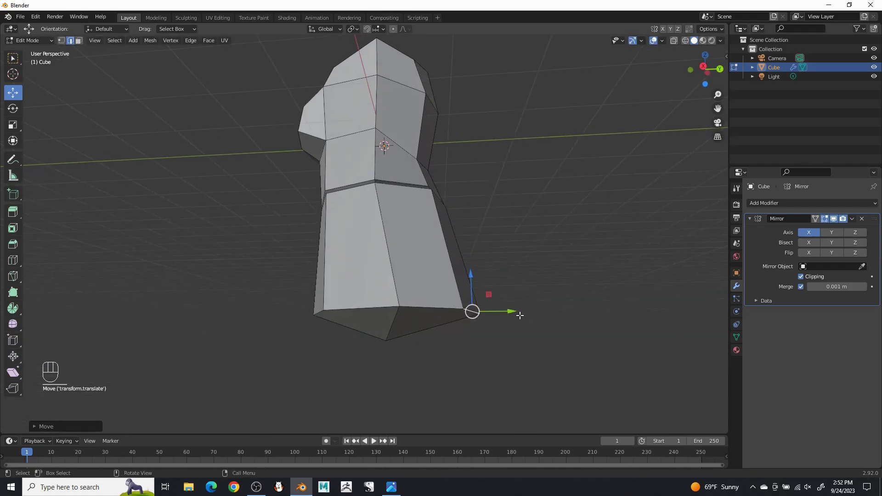
pyautogui.moveTo(509, 309); pyautogui.dragTo(504, 308)
pyautogui.moveTo(506, 302); pyautogui.dragTo(511, 311, button='middle')
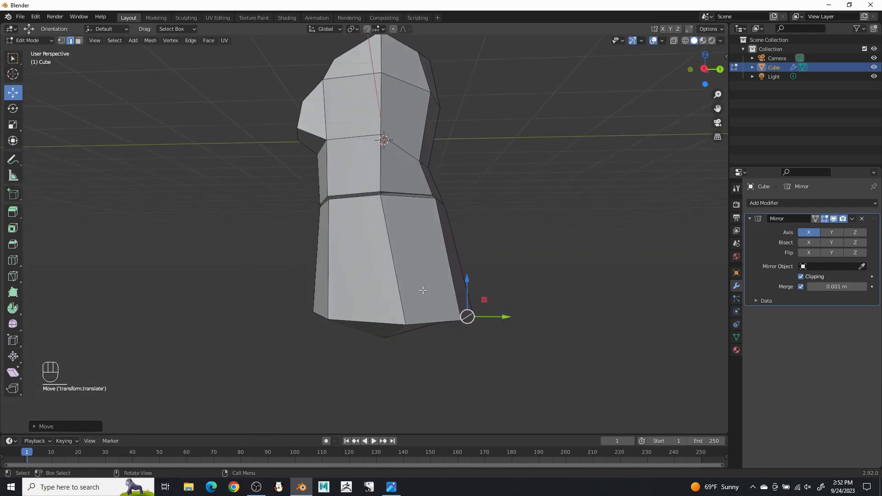
# Cut a horizontal edge loop around the lower block and slide it toward the upper part
pyautogui.click(397, 257)
pyautogui.rightClick(395, 261)
pyautogui.click(395, 260)
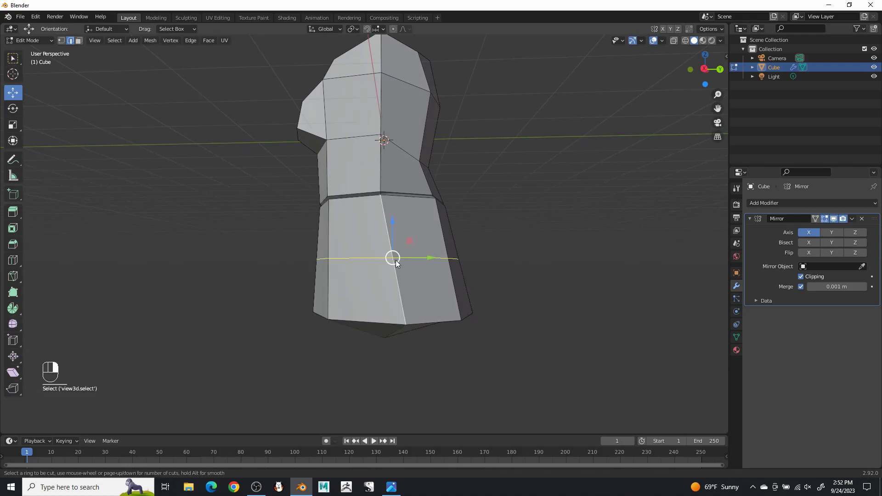
pyautogui.click(395, 255)
pyautogui.click(398, 232)
pyautogui.moveTo(428, 232); pyautogui.dragTo(427, 245, button='middle')
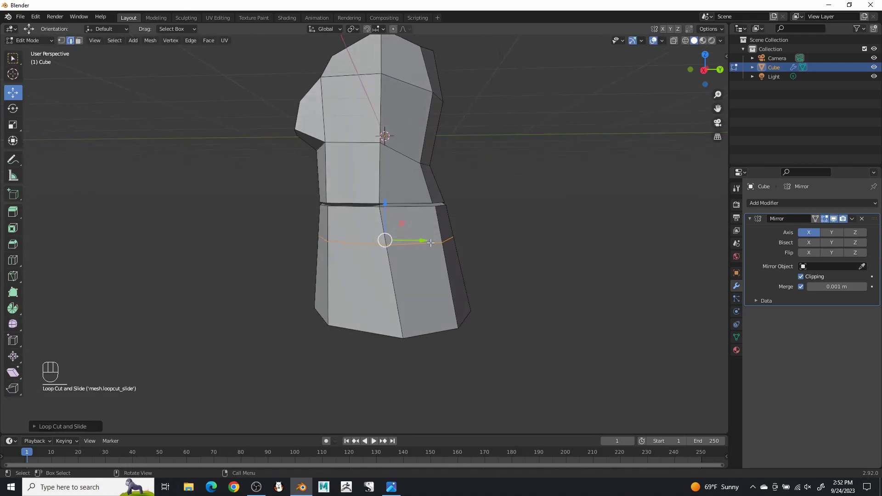
pyautogui.click(448, 239)
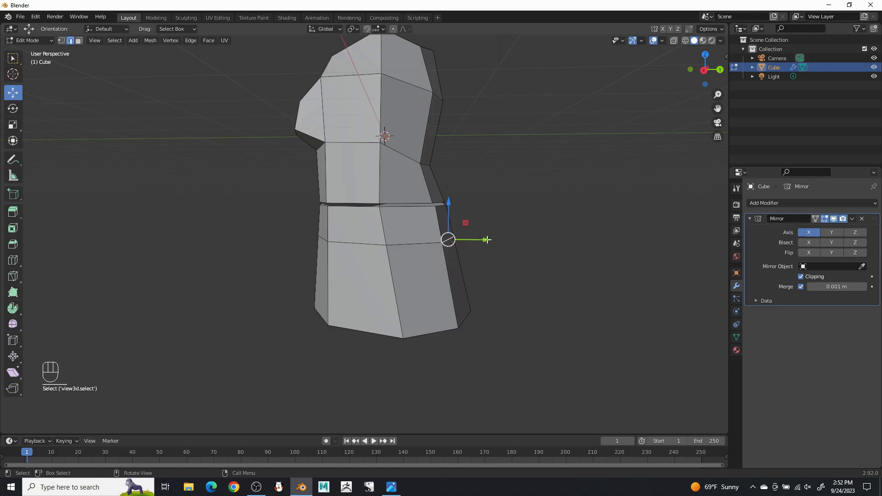
pyautogui.moveTo(508, 233); pyautogui.dragTo(484, 238, button='middle')
pyautogui.moveTo(473, 250); pyautogui.dragTo(502, 251)
pyautogui.moveTo(503, 250); pyautogui.dragTo(532, 239, button='middle')
pyautogui.moveTo(478, 206); pyautogui.dragTo(477, 201)
pyautogui.moveTo(477, 201); pyautogui.dragTo(499, 239, button='middle')
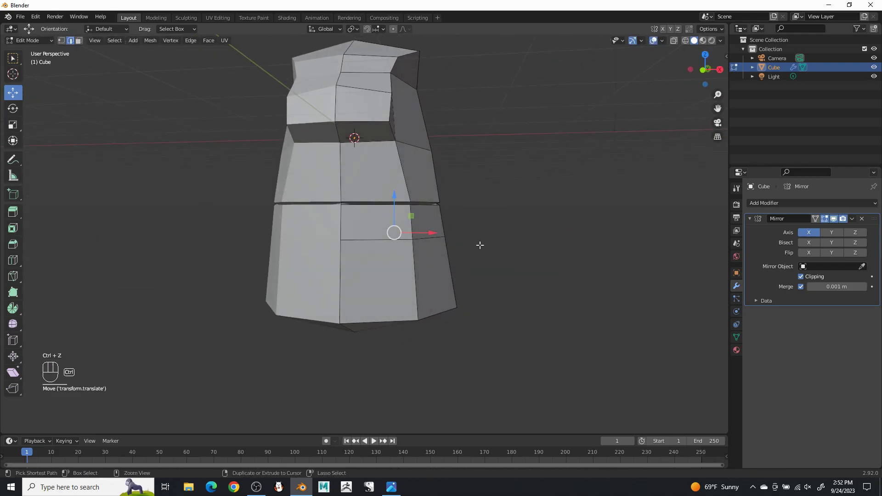
pyautogui.hotkey('ctrl', 'z')
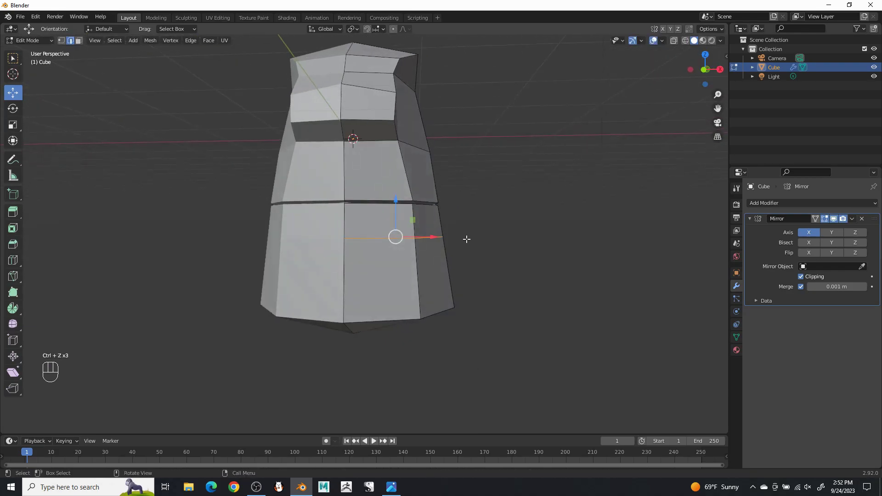
# Scale up the new edge loop around the lower block and raise it slightly along Z
pyautogui.press('s')
pyautogui.click(481, 236)
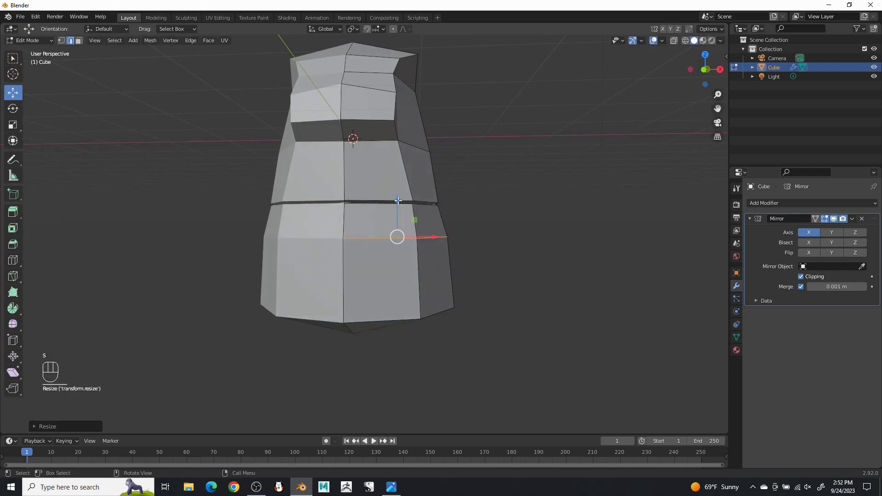
pyautogui.moveTo(399, 197); pyautogui.dragTo(398, 194)
pyautogui.moveTo(398, 194); pyautogui.dragTo(309, 194, button='middle')
# Shift the upper edge loop back along Y and scale it up a little more
pyautogui.scroll(1, 418, 241)
pyautogui.moveTo(426, 237); pyautogui.dragTo(434, 236)
pyautogui.moveTo(434, 236); pyautogui.dragTo(416, 230, button='middle')
pyautogui.press('s')
pyautogui.click(543, 224)
pyautogui.moveTo(429, 235); pyautogui.dragTo(437, 232)
# Cut another horizontal edge loop around the lower block, between the upper loop and the bottom ring
pyautogui.click(476, 289)
pyautogui.rightClick(477, 290)
pyautogui.click(477, 291)
pyautogui.click(476, 292)
pyautogui.click(475, 292)
# Scale up the second edge loop and move it back along Y
pyautogui.moveTo(462, 296); pyautogui.dragTo(429, 286, button='middle')
pyautogui.press('s')
pyautogui.click(550, 296)
pyautogui.moveTo(428, 291); pyautogui.dragTo(439, 295)
# Select the rear edge of the second loop and move it forward along Y
pyautogui.moveTo(439, 294); pyautogui.dragTo(487, 271, button='middle')
pyautogui.click(460, 283)
pyautogui.moveTo(484, 271); pyautogui.dragTo(476, 276)
pyautogui.moveTo(476, 277); pyautogui.dragTo(493, 315, button='middle')
pyautogui.moveTo(484, 300); pyautogui.dragTo(478, 300)
# Using vertex selection, move the outer vertices of the bottom ring and of the loop above it outward along X
pyautogui.moveTo(510, 322); pyautogui.dragTo(451, 273, button='middle')
pyautogui.click(61, 40)
pyautogui.scroll(4, 431, 262)
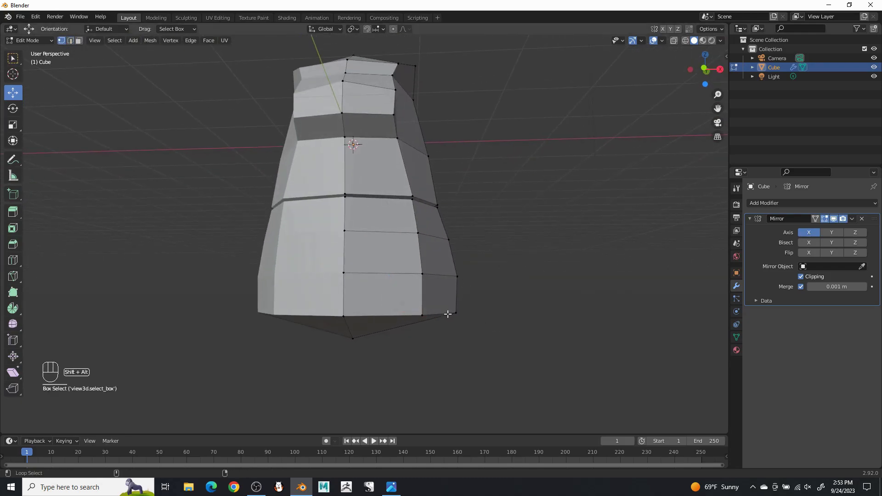
pyautogui.moveTo(475, 314); pyautogui.dragTo(485, 316)
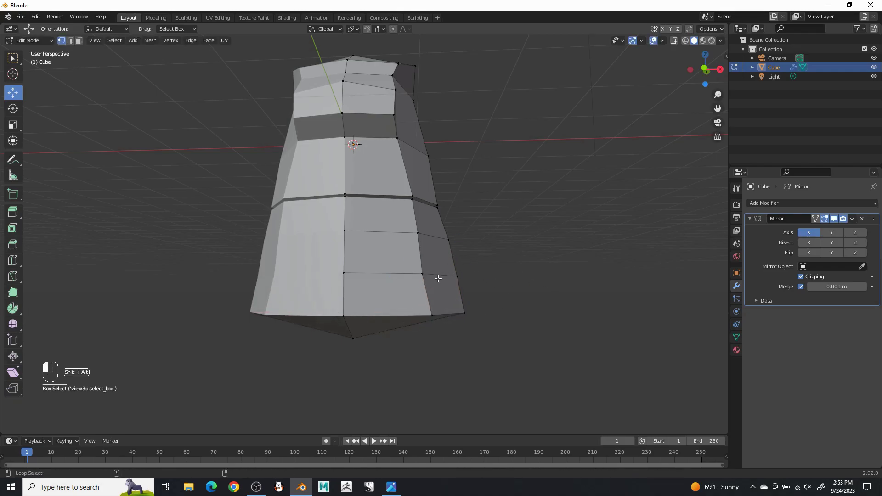
pyautogui.moveTo(441, 279); pyautogui.dragTo(446, 278)
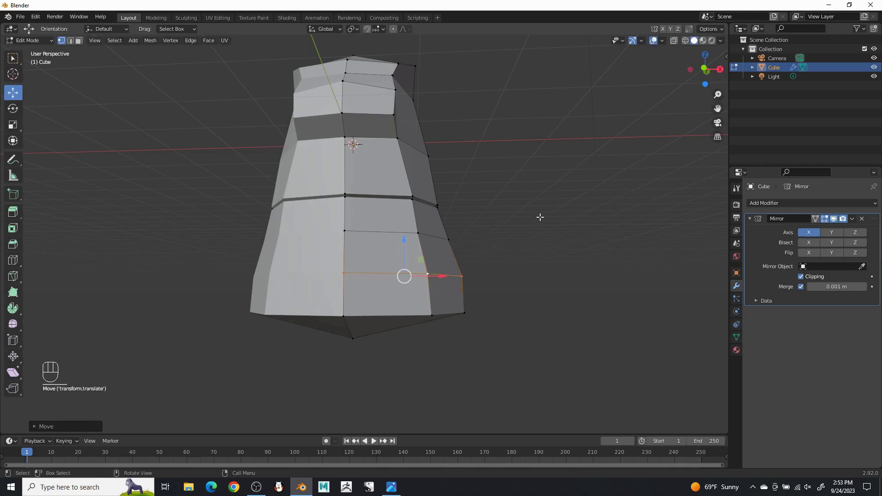
# Adjust the vertices of the lower block's upper loop, moving them slightly outward along X and up along Z
pyautogui.moveTo(449, 241); pyautogui.dragTo(452, 241)
pyautogui.moveTo(403, 203); pyautogui.dragTo(402, 195)
pyautogui.moveTo(436, 234); pyautogui.dragTo(434, 232)
pyautogui.moveTo(598, 225); pyautogui.dragTo(602, 228)
# Cut a vertical edge loop through the lower block's rear faces, midway between the centre line and the rear corner, and return to vertex selection
pyautogui.moveTo(601, 228); pyautogui.dragTo(369, 259, button='middle')
pyautogui.scroll(-1, 560, 246)
pyautogui.scroll(1, 364, 273)
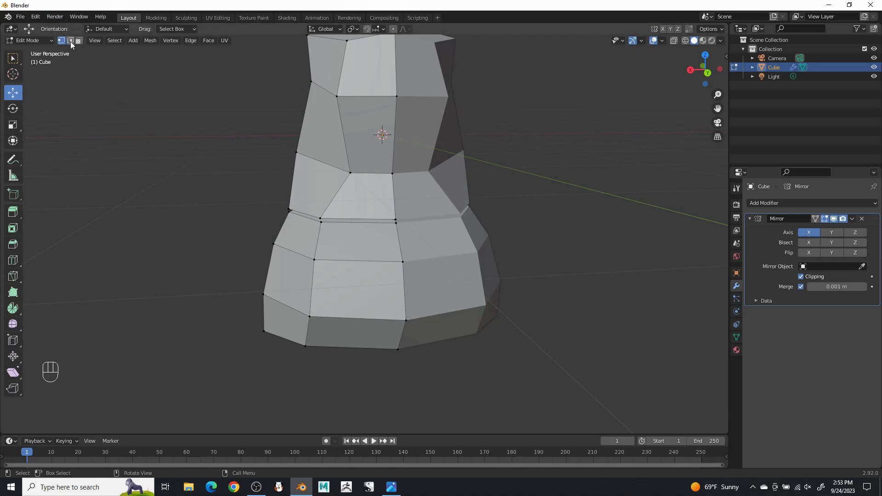
pyautogui.rightClick(370, 260)
pyautogui.click(370, 261)
pyautogui.click(367, 261)
pyautogui.rightClick(382, 267)
pyautogui.moveTo(381, 268); pyautogui.dragTo(384, 260, button='middle')
pyautogui.click(61, 41)
# Move the lower block's rear centre-line vertices forward along Y to form an indentation
pyautogui.scroll(2, 417, 308)
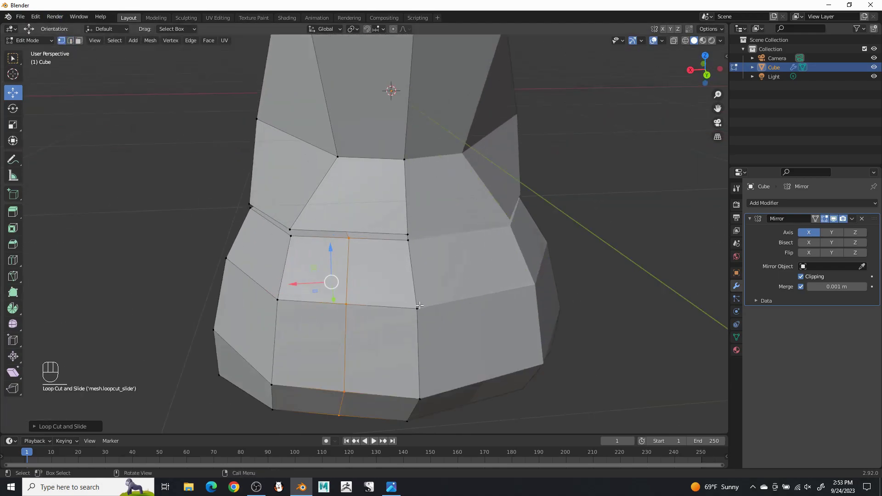
pyautogui.moveTo(429, 280); pyautogui.dragTo(500, 292, button='middle')
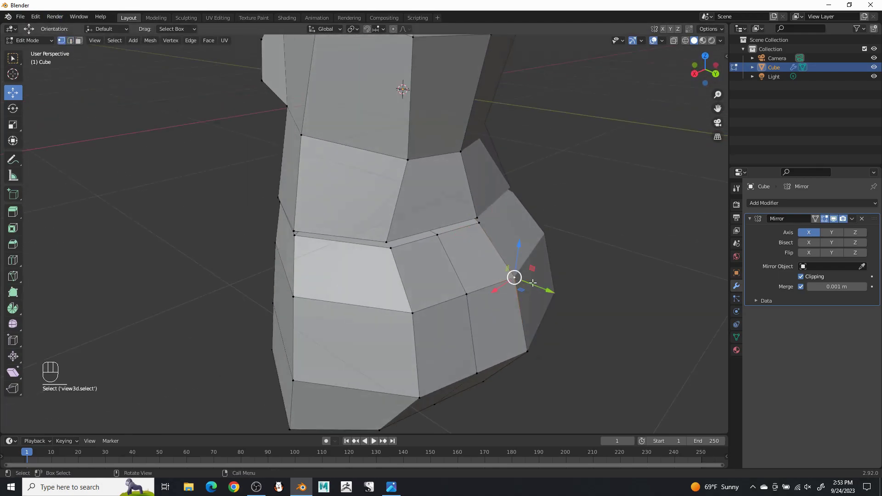
pyautogui.moveTo(547, 291); pyautogui.dragTo(514, 282)
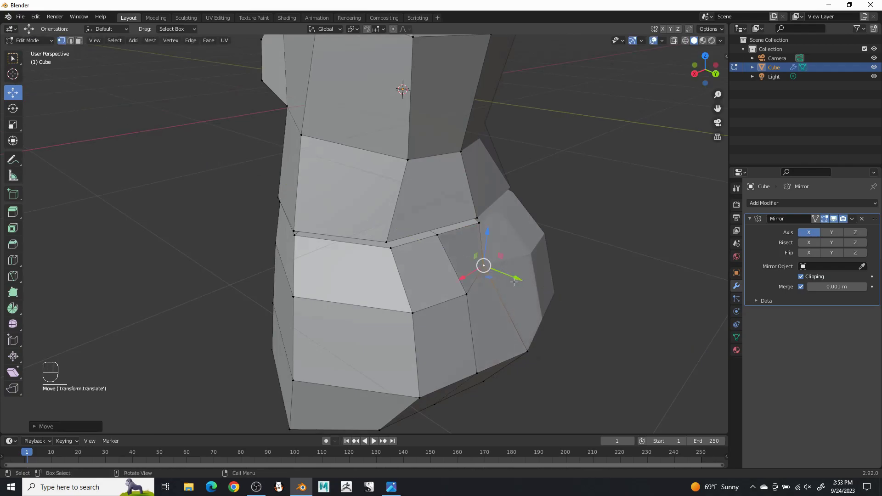
pyautogui.moveTo(561, 365); pyautogui.dragTo(518, 353)
pyautogui.moveTo(518, 353); pyautogui.dragTo(472, 279, button='middle')
pyautogui.moveTo(510, 269); pyautogui.dragTo(475, 287)
pyautogui.moveTo(475, 287); pyautogui.dragTo(492, 359, button='middle')
# Move the rear corner vertices of the lower loop and bottom ring outward along X and forward along Y
pyautogui.click(378, 309)
pyautogui.moveTo(378, 309); pyautogui.dragTo(403, 292, button='middle')
pyautogui.moveTo(387, 294); pyautogui.dragTo(378, 303)
pyautogui.moveTo(437, 298); pyautogui.dragTo(415, 293)
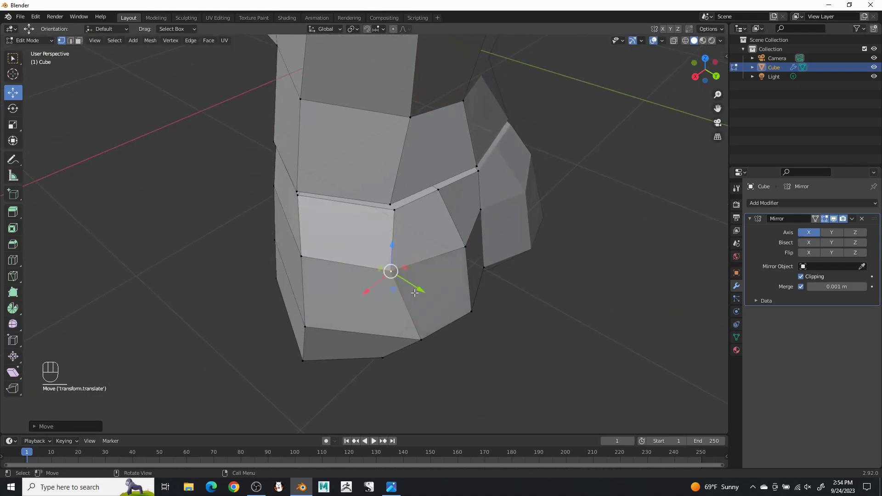
pyautogui.moveTo(397, 367); pyautogui.dragTo(382, 378)
pyautogui.moveTo(439, 374); pyautogui.dragTo(412, 382)
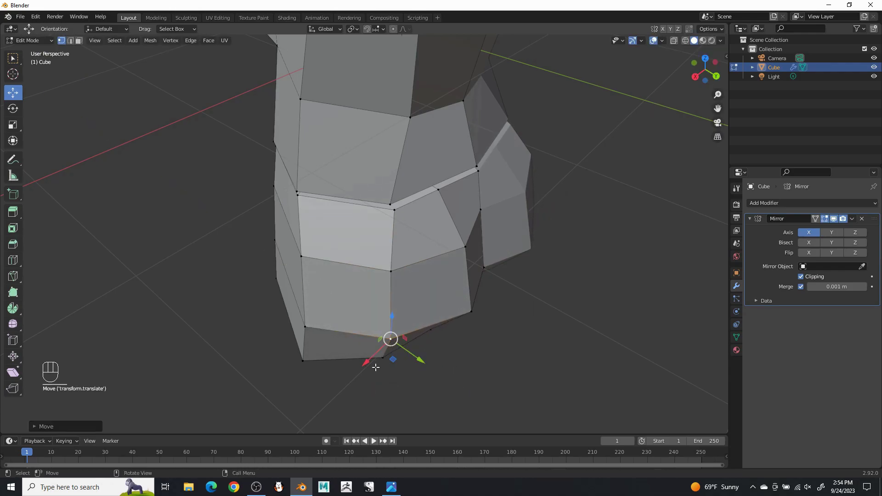
# Select the two lowest vertices of the new rear loop and adjust them along Y
pyautogui.moveTo(359, 368); pyautogui.dragTo(387, 308, button='middle')
pyautogui.moveTo(429, 272); pyautogui.dragTo(342, 213, button='middle')
pyautogui.moveTo(339, 211); pyautogui.dragTo(318, 204)
pyautogui.moveTo(317, 204); pyautogui.dragTo(486, 219, button='middle')
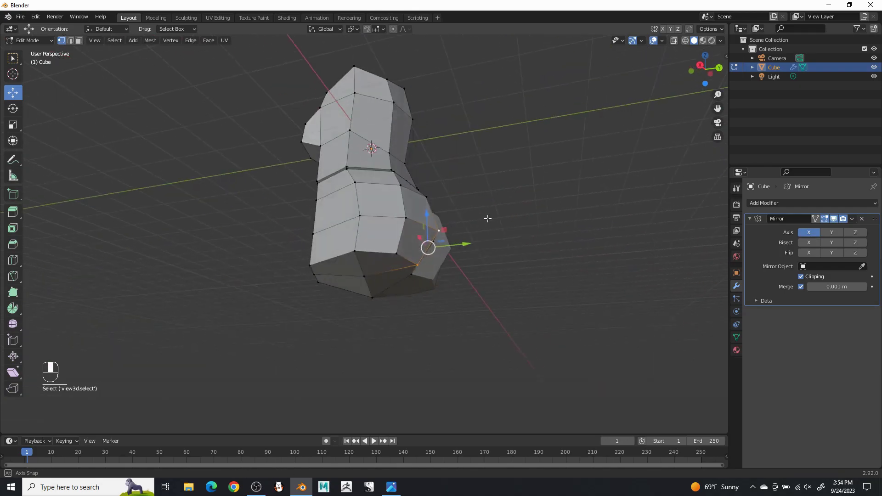
pyautogui.press('g')
pyautogui.press('y')
pyautogui.click(474, 250)
pyautogui.moveTo(474, 250); pyautogui.dragTo(471, 279, button='middle')
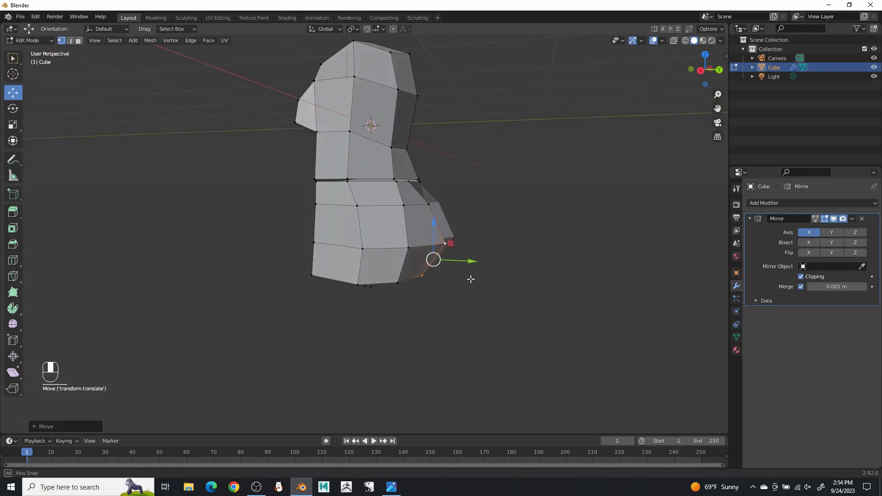
# Move the upper vertex of the new rear loop slightly back along Y
pyautogui.moveTo(442, 201); pyautogui.dragTo(465, 196, button='middle')
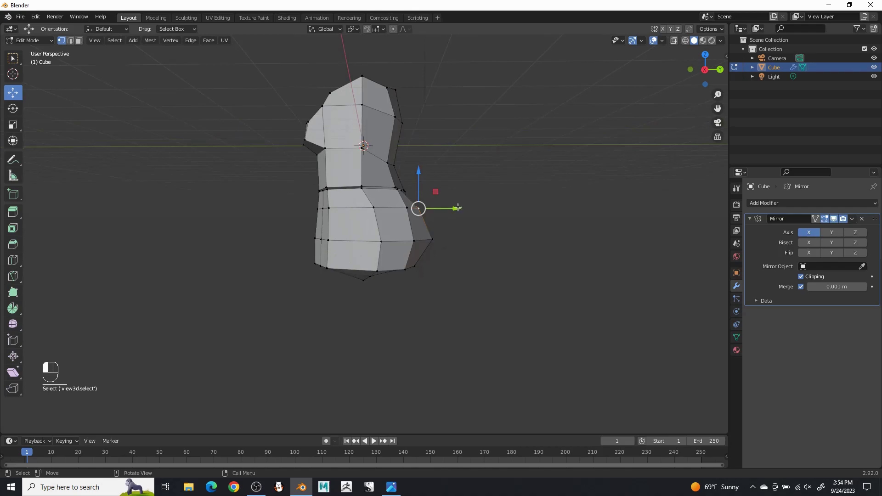
pyautogui.moveTo(457, 208); pyautogui.dragTo(463, 205)
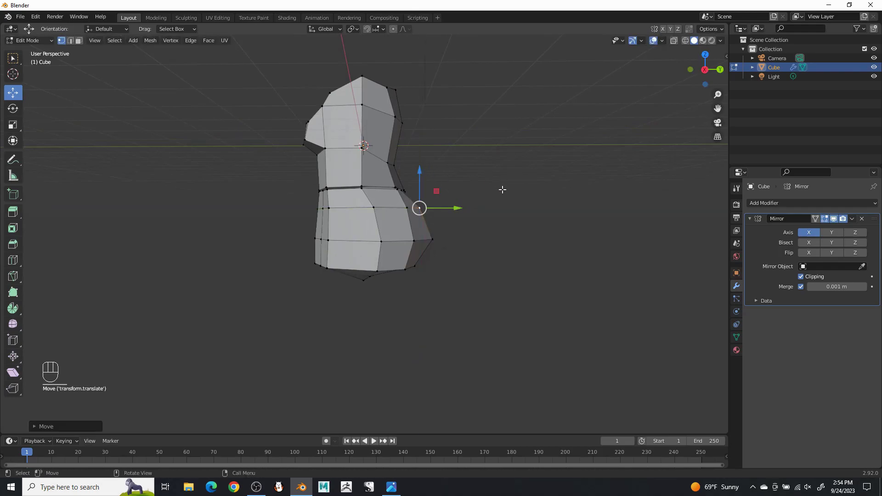
pyautogui.moveTo(423, 178); pyautogui.dragTo(432, 177)
# Merge the new loop's surplus vertices on the underside into the neighbouring centre-line vertices using At Last
pyautogui.moveTo(461, 224); pyautogui.dragTo(415, 226, button='middle')
pyautogui.click(401, 258)
pyautogui.moveTo(401, 257); pyautogui.dragTo(492, 303, button='middle')
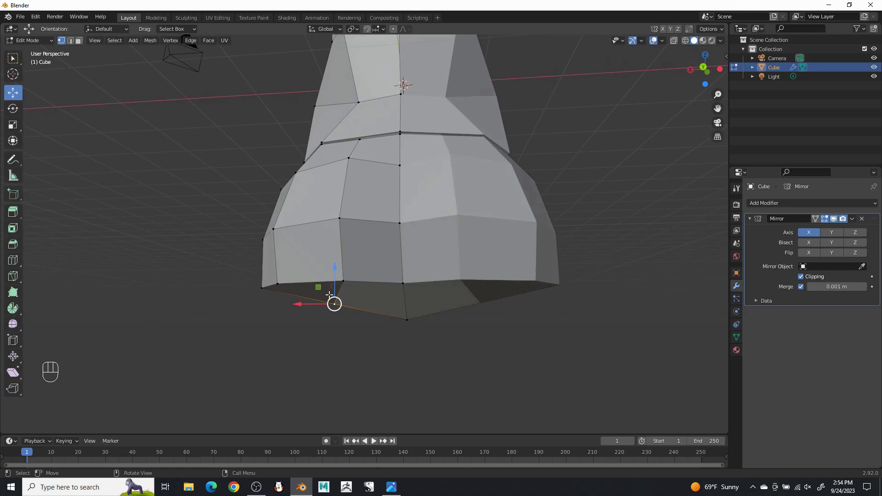
pyautogui.rightClick(407, 283)
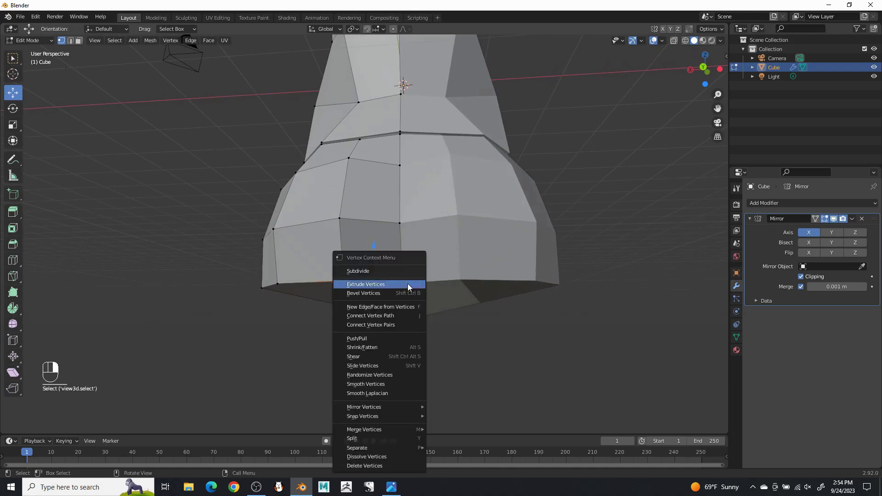
pyautogui.moveTo(422, 421)
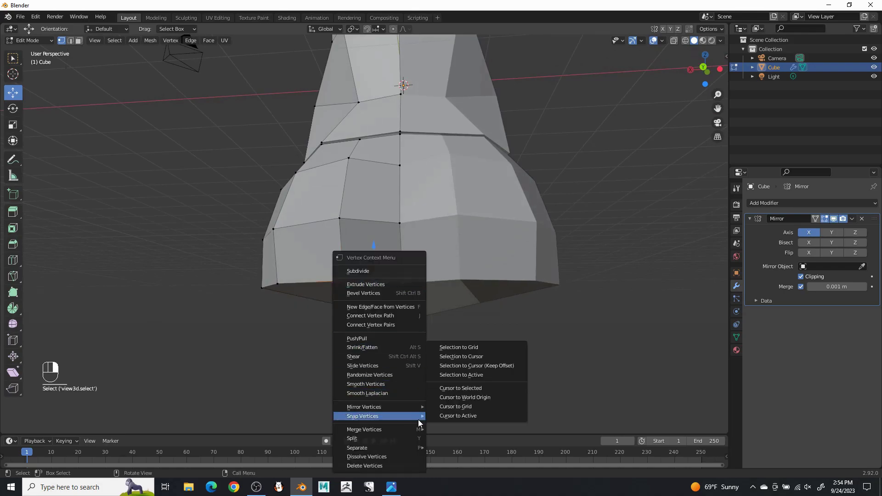
pyautogui.click(448, 405)
pyautogui.moveTo(451, 388); pyautogui.dragTo(326, 316, button='middle')
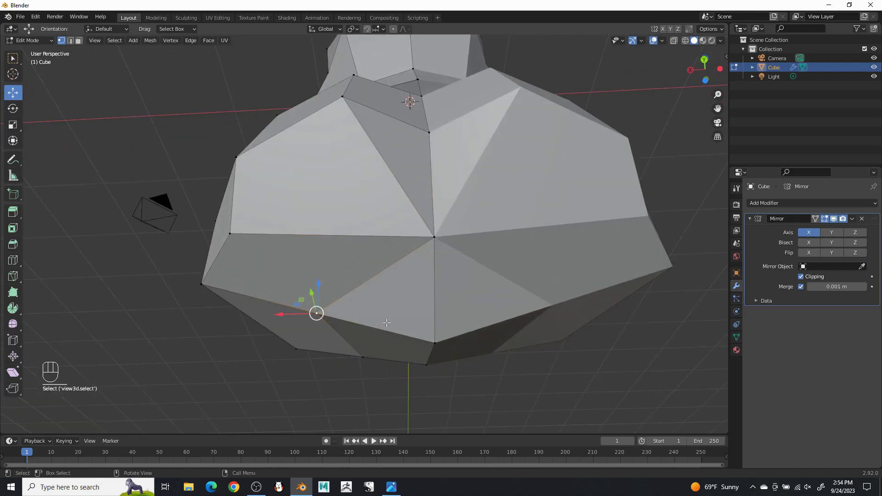
pyautogui.rightClick(427, 339)
pyautogui.moveTo(427, 339)
pyautogui.click(475, 352)
# Merge the new loop's front vertices on the bottom ring and the row above into the centre line using At Last
pyautogui.moveTo(475, 352); pyautogui.dragTo(464, 235, button='middle')
pyautogui.click(410, 186)
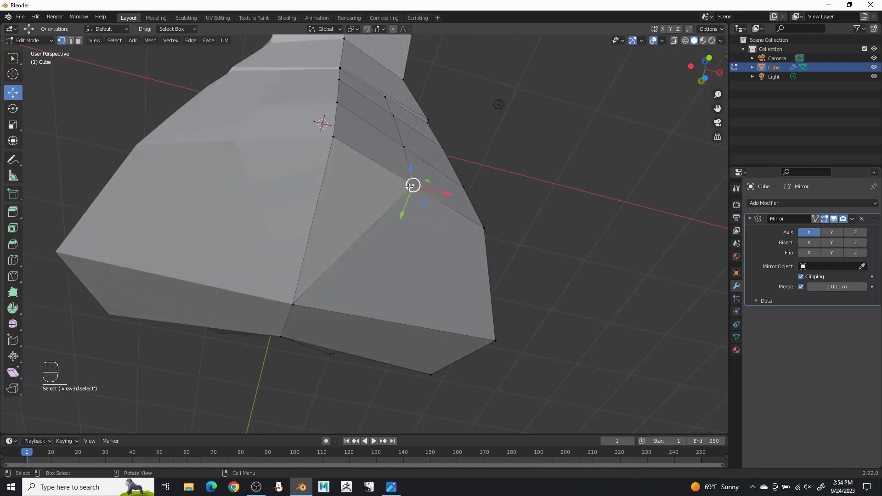
pyautogui.rightClick(337, 148)
pyautogui.moveTo(343, 197)
pyautogui.click(381, 202)
pyautogui.moveTo(408, 172); pyautogui.dragTo(408, 202, button='middle')
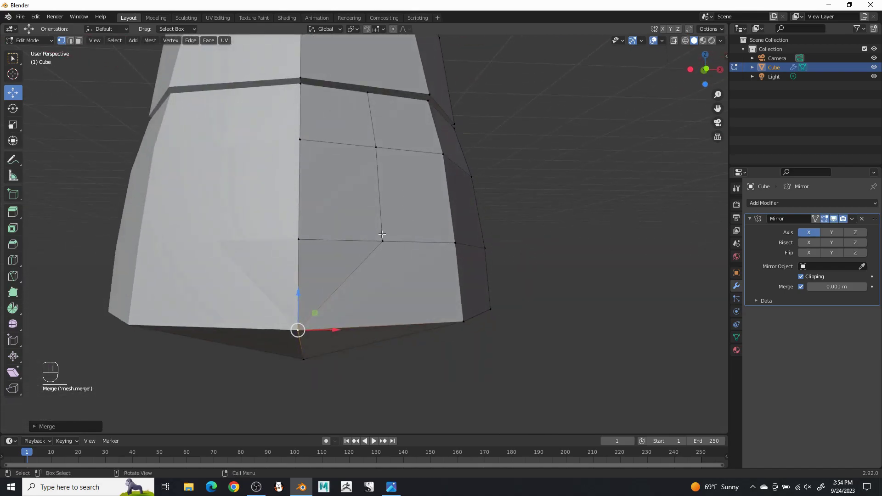
pyautogui.rightClick(300, 239)
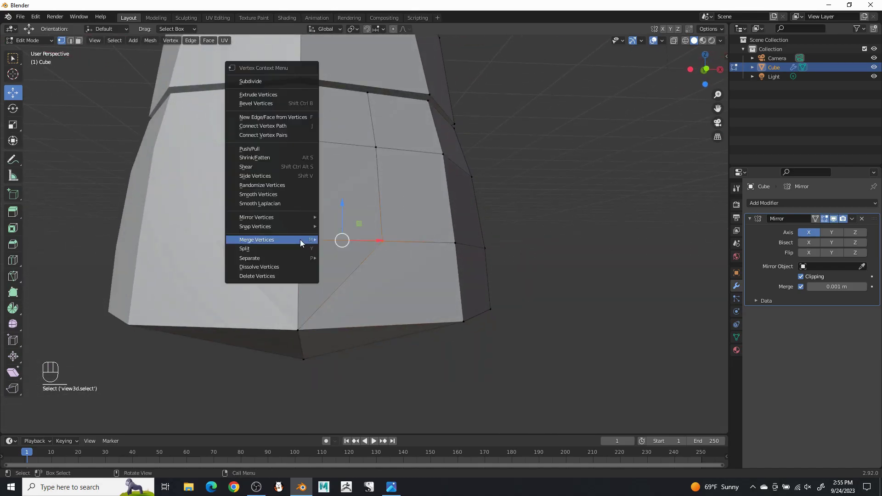
pyautogui.moveTo(324, 239)
pyautogui.click(357, 251)
# Merge the new loop's two remaining upper front vertices into the centre line using At Last
pyautogui.keyDown('shift'); pyautogui.moveTo(375, 164); pyautogui.dragTo(387, 216, button='middle'); pyautogui.keyUp('shift')
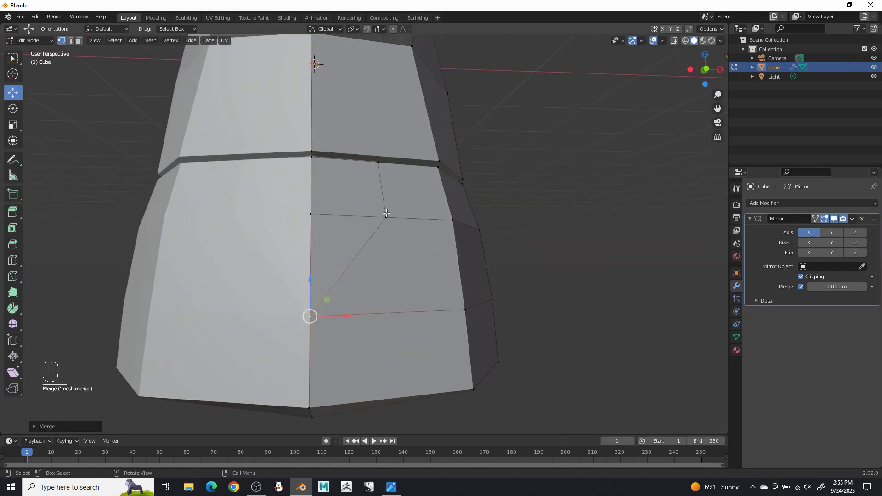
pyautogui.rightClick(310, 212)
pyautogui.moveTo(310, 211)
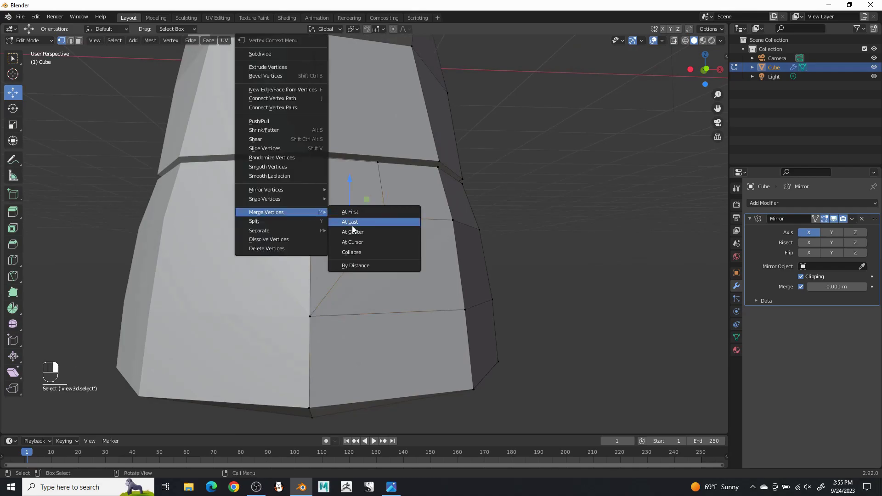
pyautogui.click(391, 222)
pyautogui.rightClick(312, 161)
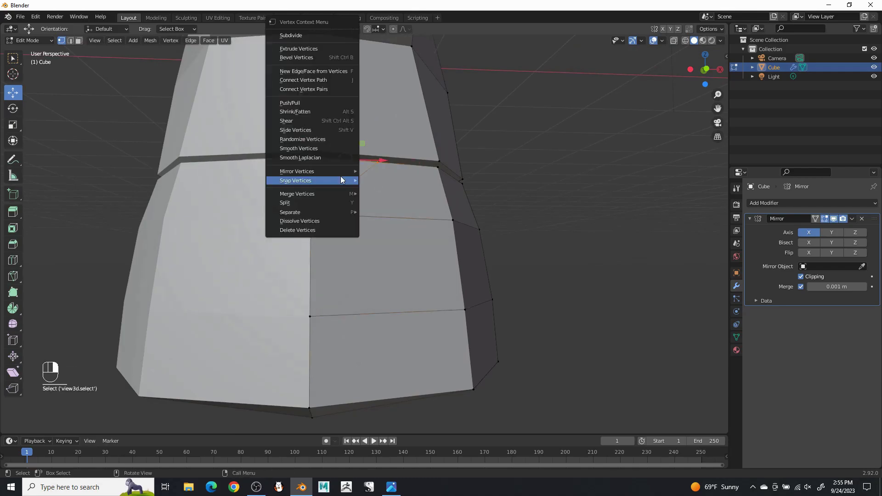
pyautogui.moveTo(328, 196)
pyautogui.click(396, 203)
# Merge the loop's leftover vertices around the lower block's top rim into their neighbouring vertices using At Last
pyautogui.moveTo(395, 203); pyautogui.dragTo(209, 329, button='middle')
pyautogui.scroll(4, 387, 267)
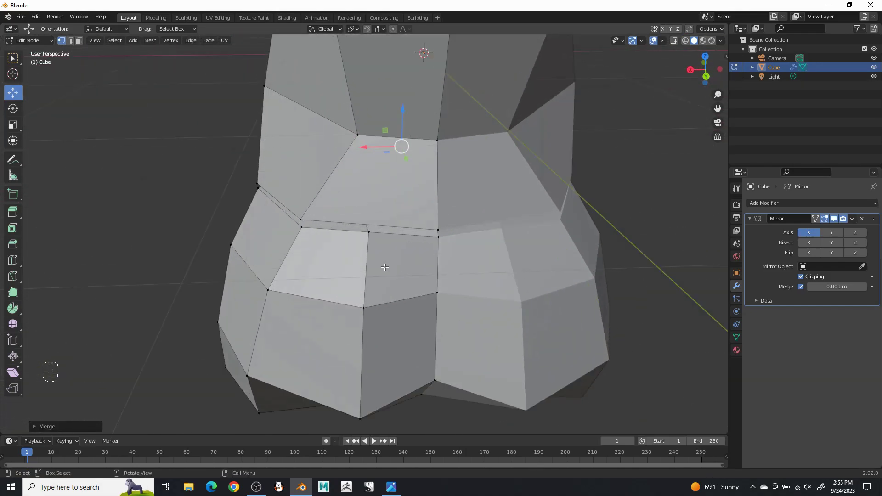
pyautogui.rightClick(438, 244)
pyautogui.moveTo(438, 241)
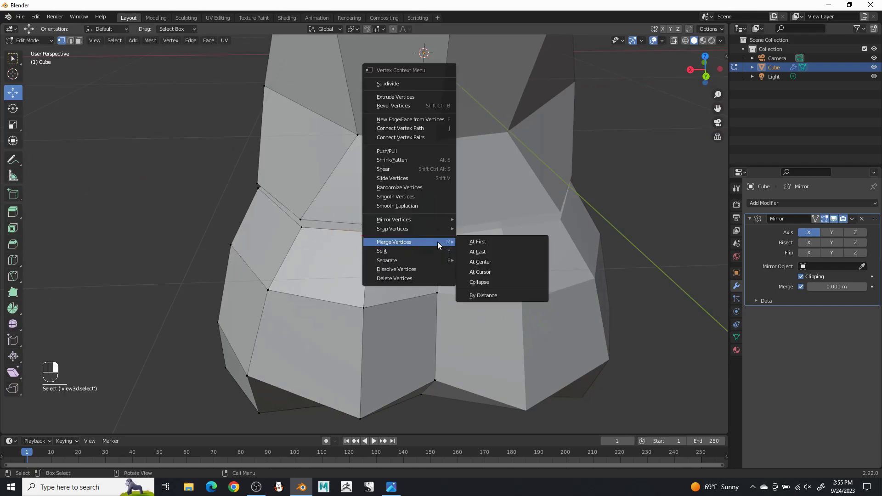
pyautogui.click(495, 251)
pyautogui.moveTo(487, 255); pyautogui.dragTo(541, 253, button='middle')
pyautogui.scroll(4, 441, 236)
pyautogui.keyDown('shift'); pyautogui.moveTo(449, 205); pyautogui.dragTo(426, 295, button='middle'); pyautogui.keyUp('shift')
pyautogui.scroll(4, 429, 262)
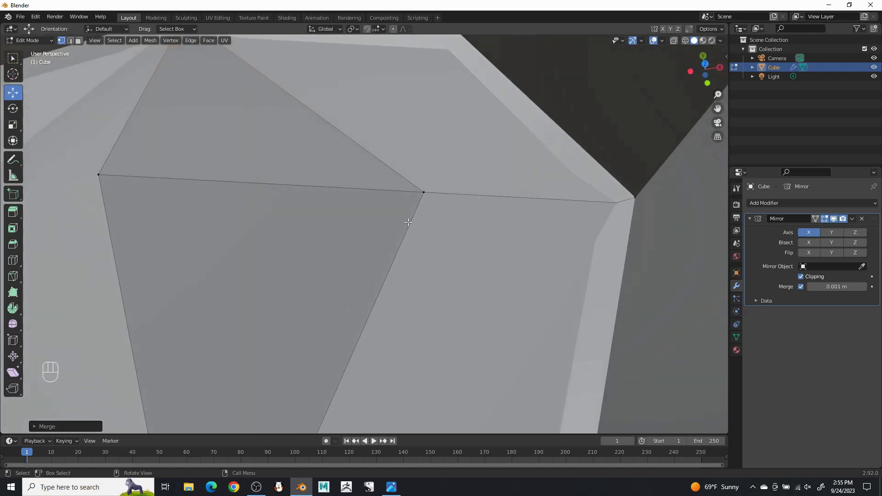
pyautogui.rightClick(109, 179)
pyautogui.moveTo(108, 179)
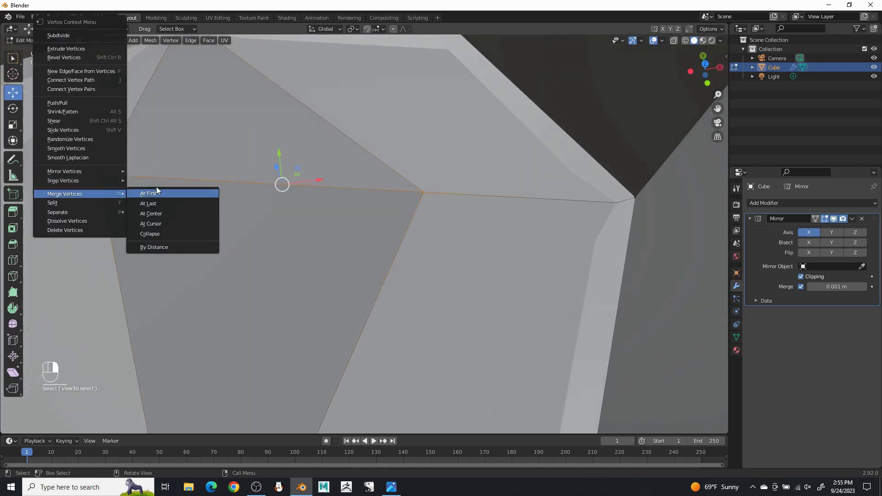
pyautogui.click(169, 205)
# Select the head's lower front side vertices and the adjoining body corner, and move them outward along X
pyautogui.scroll(-4, 344, 250)
pyautogui.moveTo(345, 250); pyautogui.dragTo(335, 198, button='middle')
pyautogui.scroll(-5, 365, 235)
pyautogui.moveTo(389, 301); pyautogui.dragTo(305, 302, button='middle')
pyautogui.moveTo(248, 298); pyautogui.dragTo(334, 293, button='middle')
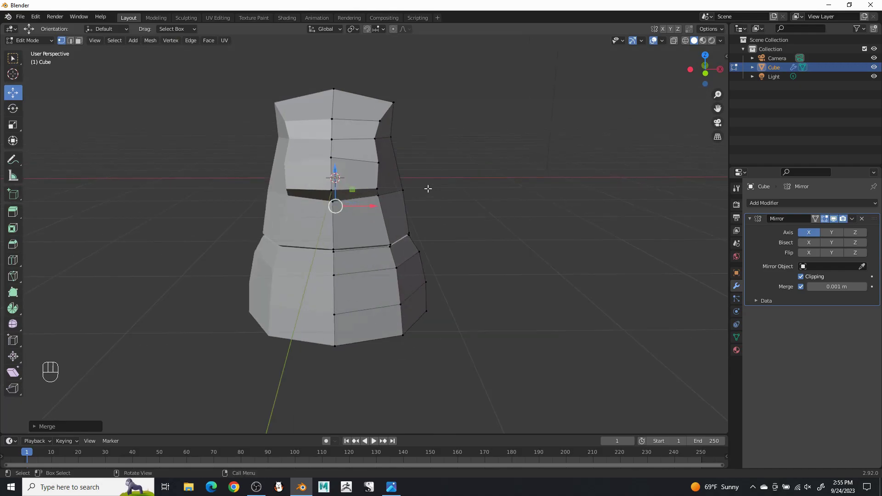
pyautogui.moveTo(399, 158); pyautogui.dragTo(367, 202, button='middle')
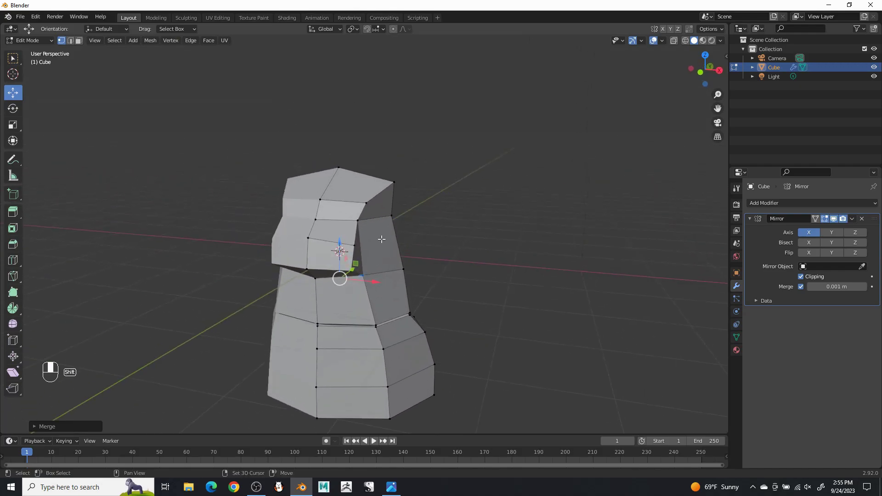
pyautogui.scroll(5, 360, 217)
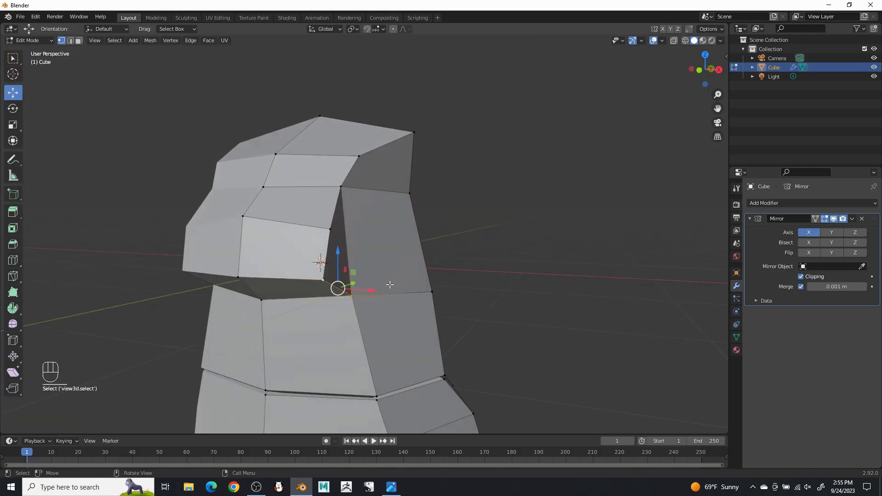
pyautogui.moveTo(330, 230); pyautogui.dragTo(403, 318, button='middle')
pyautogui.press('g')
pyautogui.press('x')
pyautogui.click(458, 250)
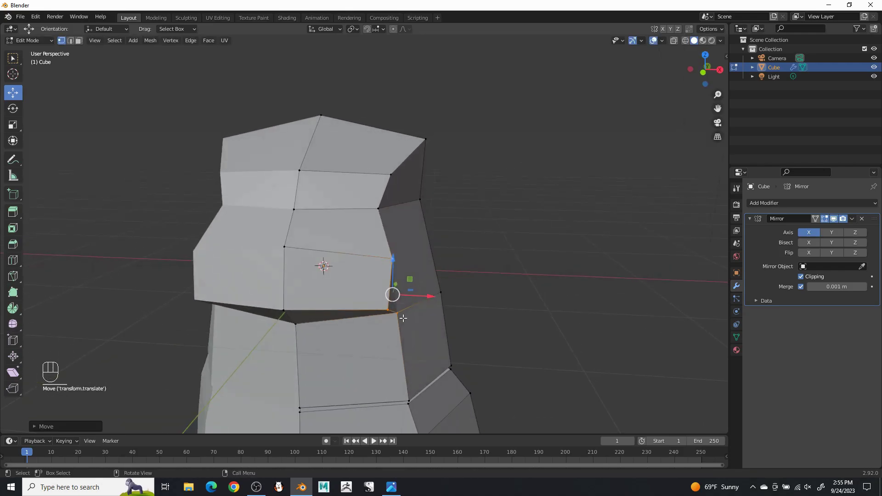
# Fine-tune the head's lower front vertices and pull the side vertex at chin level inward along X
pyautogui.moveTo(522, 267); pyautogui.dragTo(522, 246, button='middle')
pyautogui.moveTo(476, 298)
pyautogui.mouseDown()
pyautogui.moveTo(455, 305)
pyautogui.moveTo(466, 287)
pyautogui.mouseUp()
pyautogui.click(472, 250)
pyautogui.moveTo(470, 235); pyautogui.dragTo(475, 234)
pyautogui.moveTo(335, 186); pyautogui.dragTo(334, 202)
pyautogui.moveTo(546, 190); pyautogui.dragTo(559, 193)
pyautogui.moveTo(560, 193); pyautogui.dragTo(509, 258, button='middle')
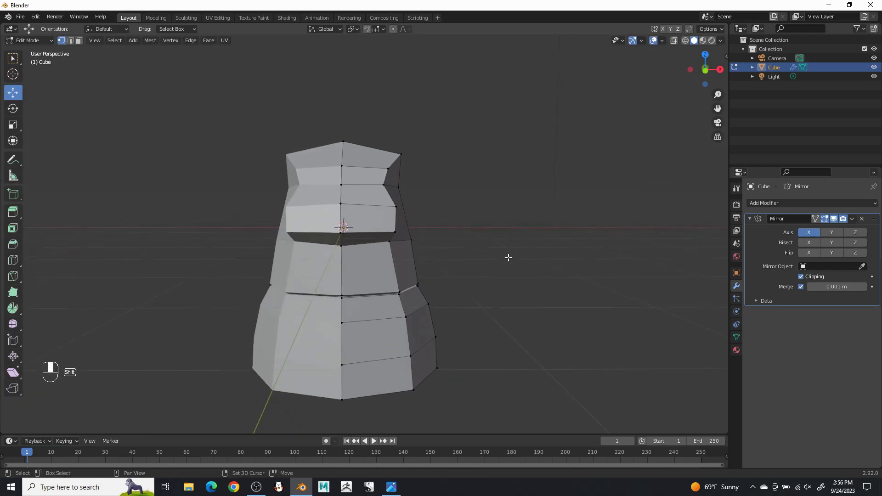
pyautogui.moveTo(438, 238); pyautogui.dragTo(435, 237)
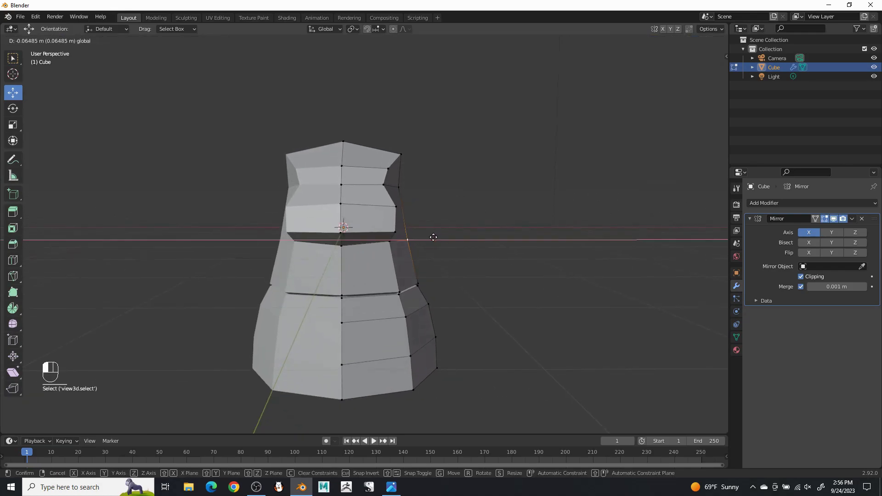
pyautogui.click(492, 241)
# Start saving the project and browse to the "PS1 Gijinka Gengar Tutorial" folder on the Desktop
pyautogui.moveTo(479, 279); pyautogui.dragTo(502, 328, button='middle')
pyautogui.scroll(-3, 502, 327)
pyautogui.moveTo(470, 278)
pyautogui.mouseDown(button='middle')
pyautogui.moveTo(455, 266)
pyautogui.moveTo(464, 267)
pyautogui.mouseUp(button='middle')
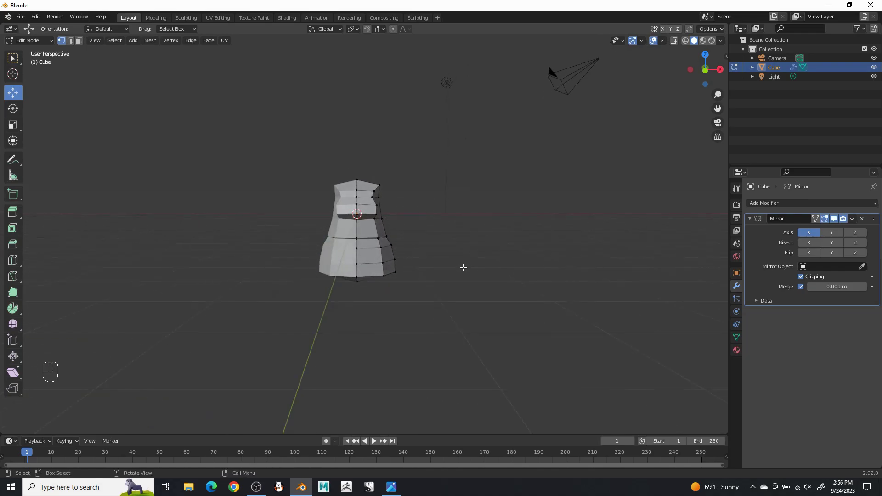
pyautogui.scroll(2, 458, 243)
pyautogui.click(21, 16)
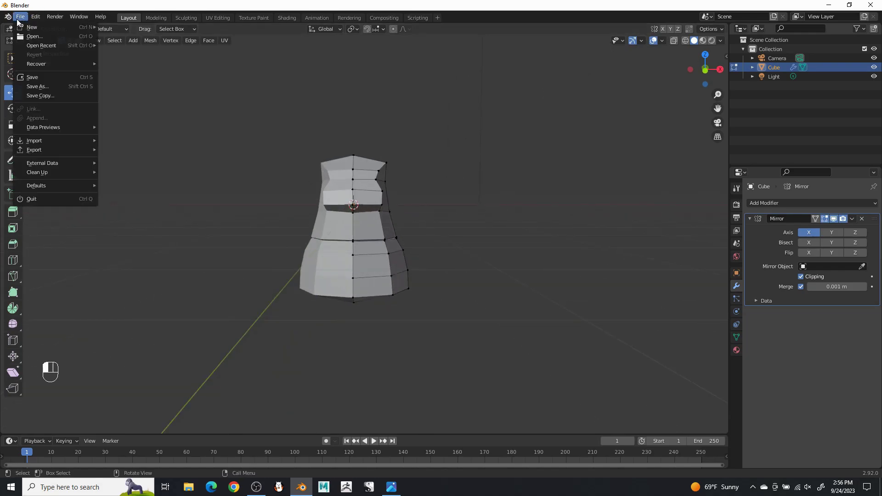
pyautogui.click(29, 78)
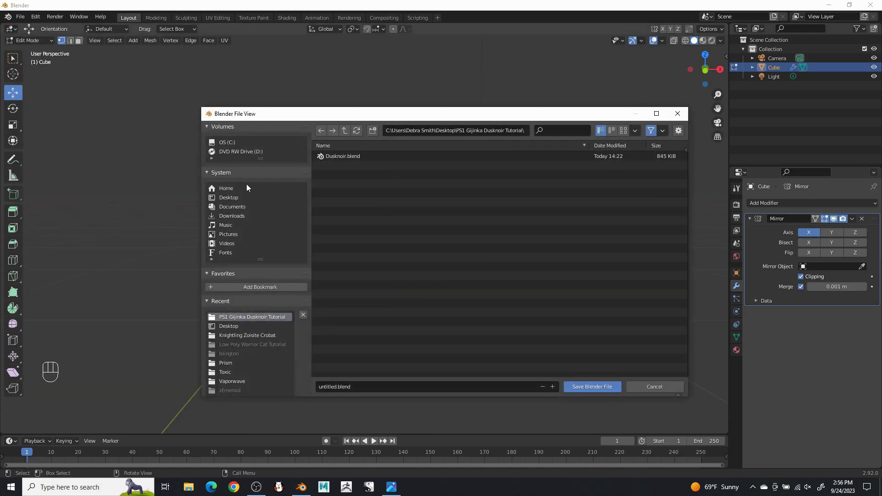
pyautogui.click(225, 196)
pyautogui.doubleClick(380, 200)
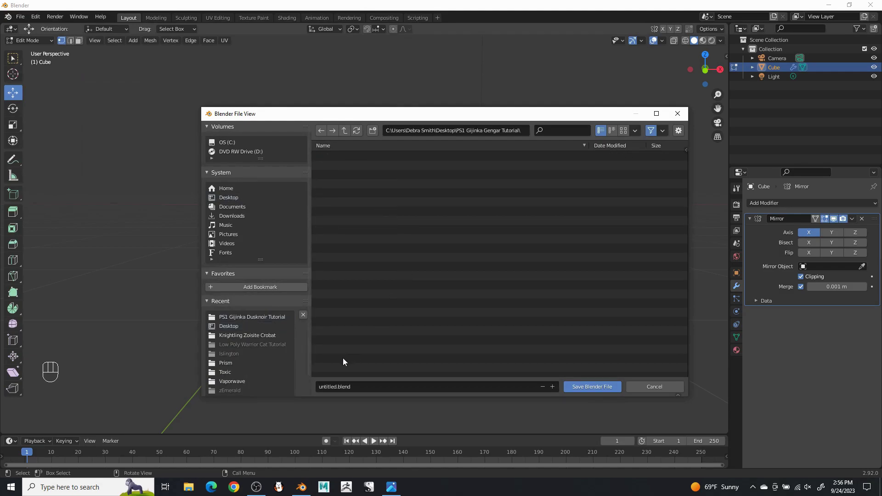
# Name the file Gengar.blend and save it in the chosen folder
pyautogui.click(364, 387)
pyautogui.write('Geng')
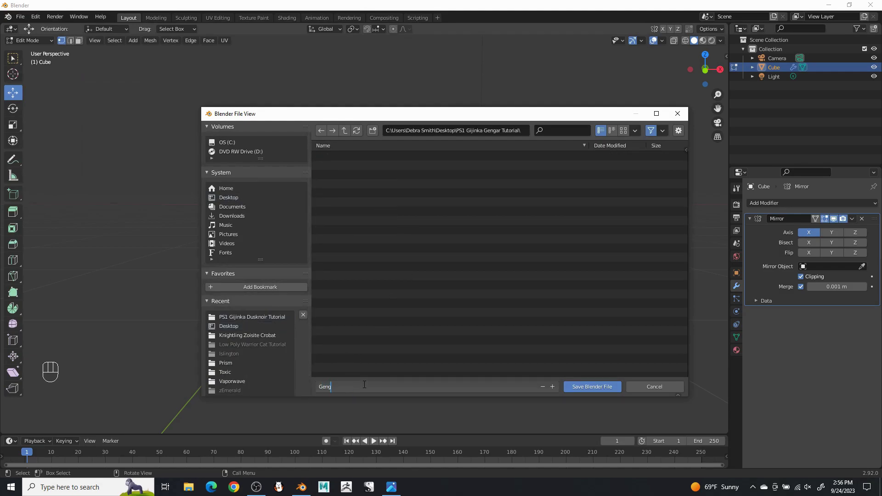
pyautogui.write('ar')
pyautogui.press('Return')
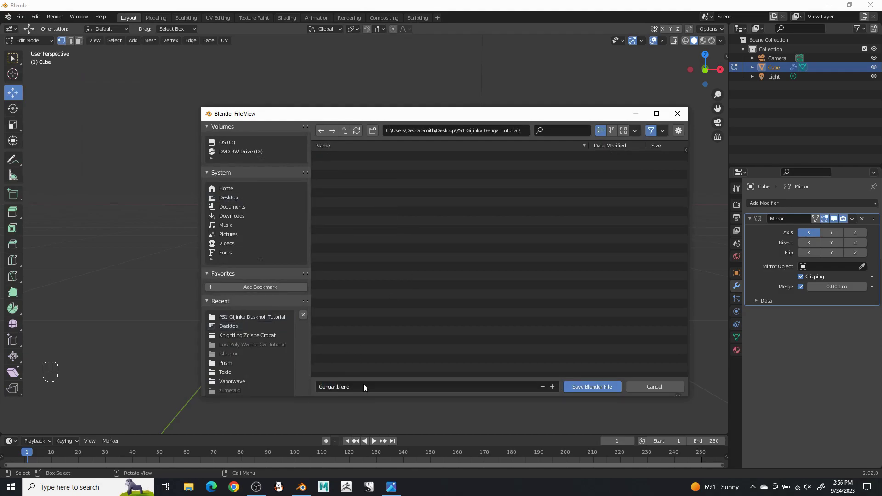
pyautogui.click(581, 386)
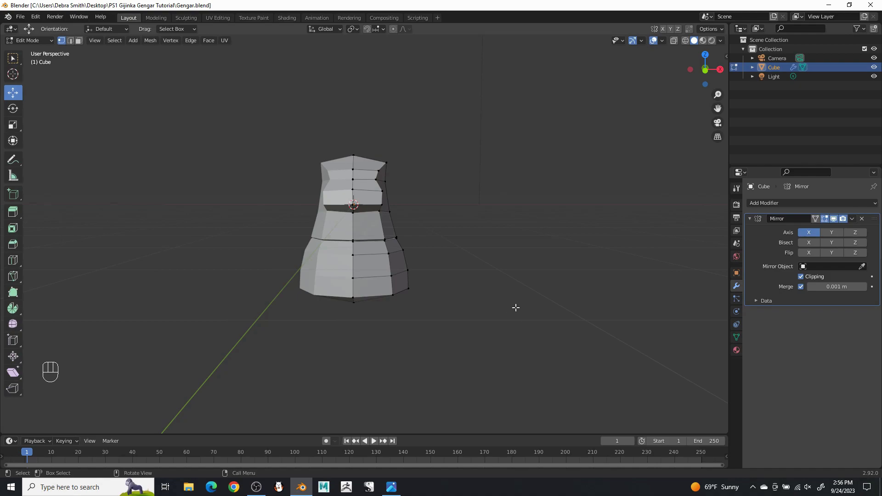
# Add a cylinder with 6 vertices to the mesh and disable clipping on the Mirror modifier
pyautogui.scroll(2, 464, 262)
pyautogui.moveTo(460, 271); pyautogui.dragTo(483, 265, button='middle')
pyautogui.click(147, 40)
pyautogui.moveTo(138, 40)
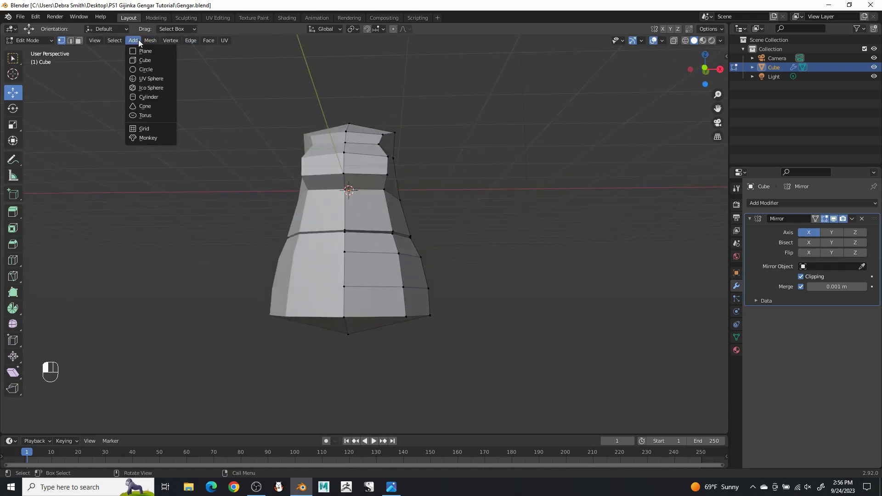
pyautogui.click(147, 97)
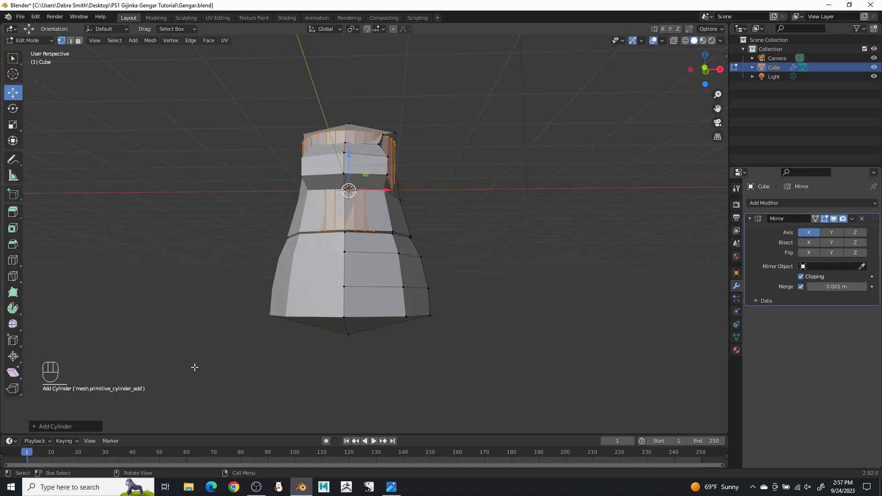
pyautogui.click(34, 427)
pyautogui.click(132, 313)
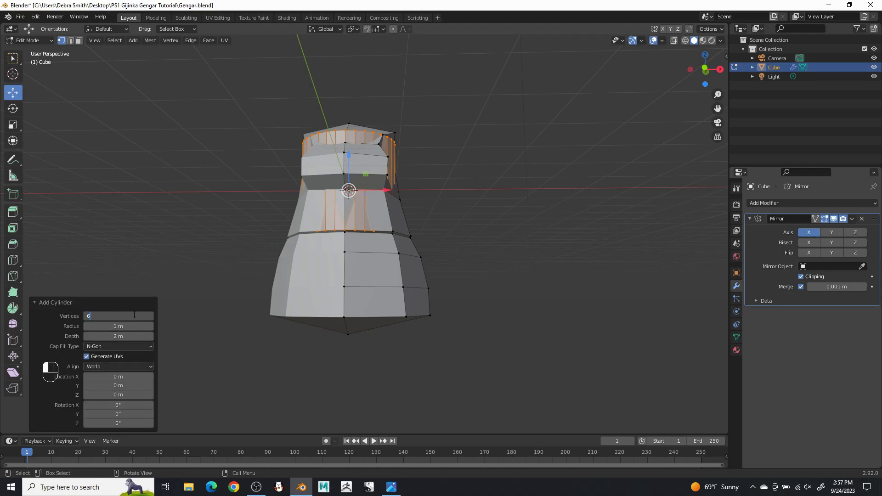
pyautogui.press('Return')
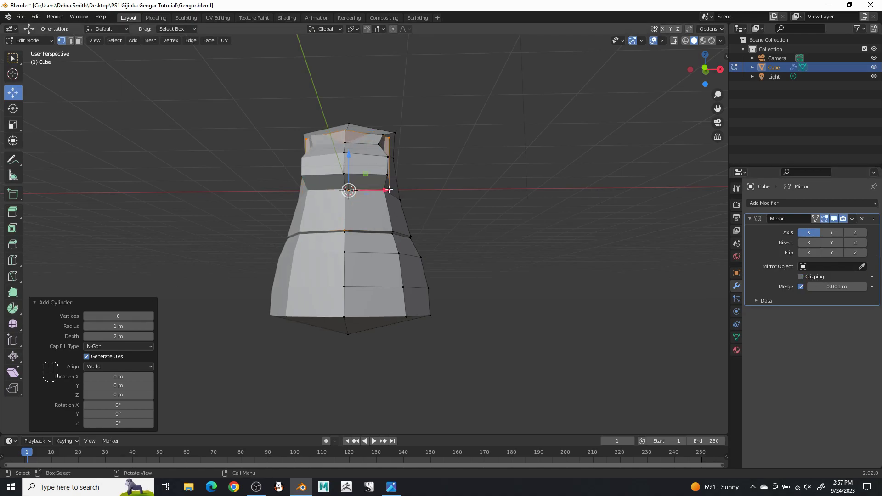
# Move the six-sided cylinder about 3 m along X so it stands clear beside the body
pyautogui.moveTo(389, 189); pyautogui.dragTo(529, 190)
pyautogui.moveTo(507, 260); pyautogui.dragTo(413, 215, button='middle')
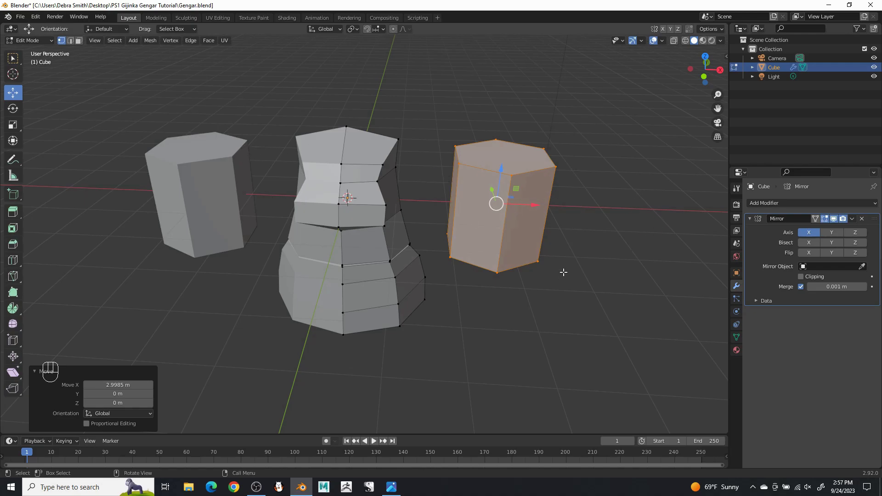
pyautogui.moveTo(514, 243); pyautogui.dragTo(404, 276, button='middle')
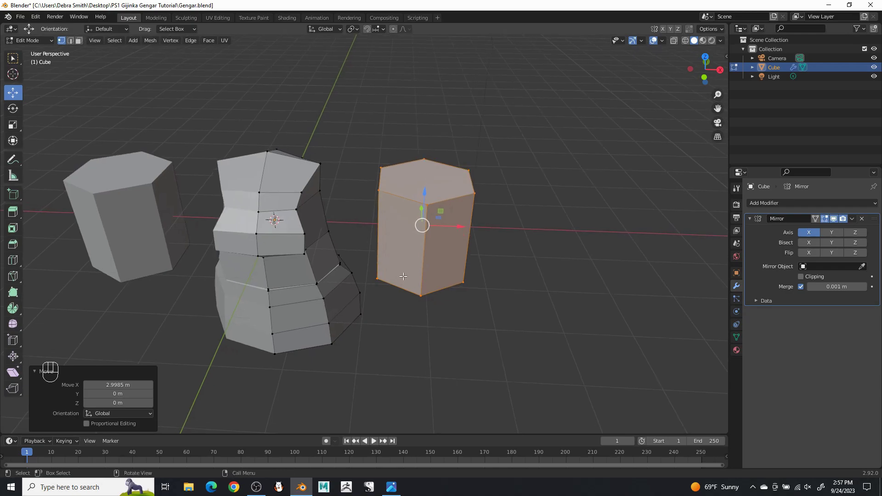
# Select the cylinder's top and bottom cap faces and poke them so each gets a centre vertex
pyautogui.click(449, 183)
pyautogui.moveTo(449, 183); pyautogui.dragTo(478, 269, button='middle')
pyautogui.keyDown('shift'); pyautogui.click(431, 246); pyautogui.keyUp('shift')
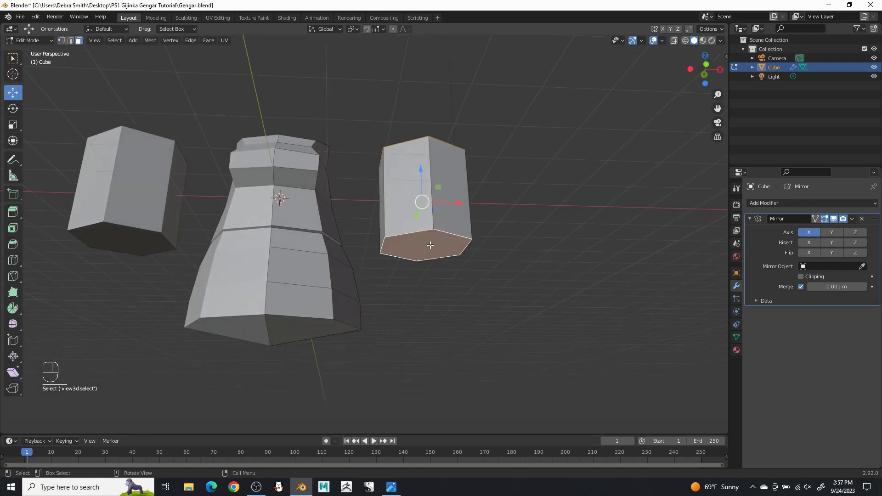
pyautogui.rightClick(430, 245)
pyautogui.click(449, 298)
pyautogui.moveTo(483, 254); pyautogui.dragTo(472, 307, button='middle')
pyautogui.click(609, 305)
pyautogui.moveTo(610, 304); pyautogui.dragTo(460, 265, button='middle')
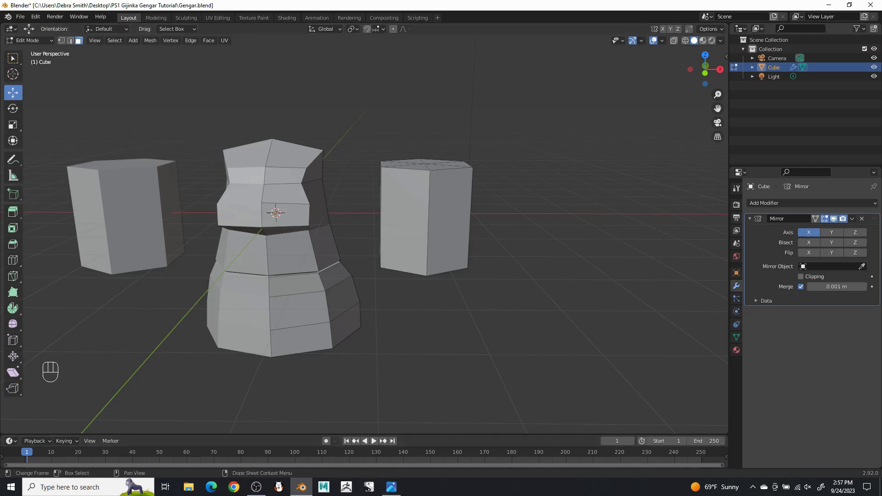
# Check the Gengar concept image, then duplicate the whole cylinder in Blender and lower the copy along Z for the legs
pyautogui.click(391, 487)
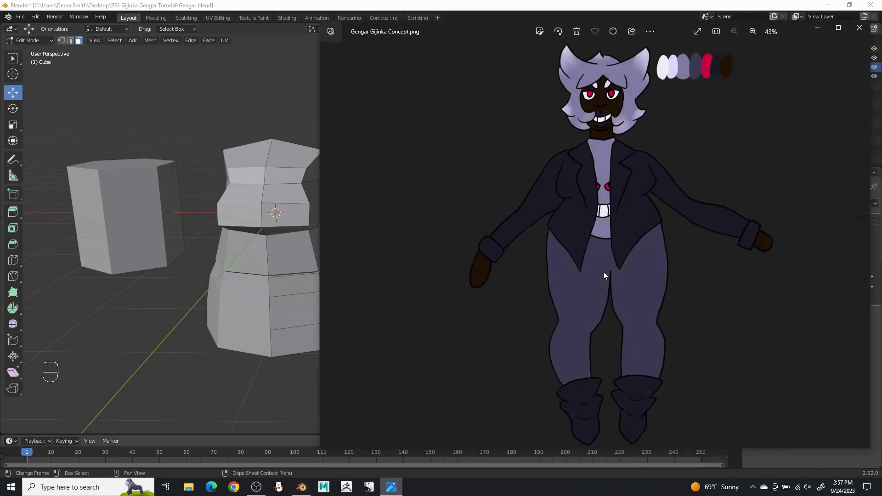
pyautogui.click(527, 4)
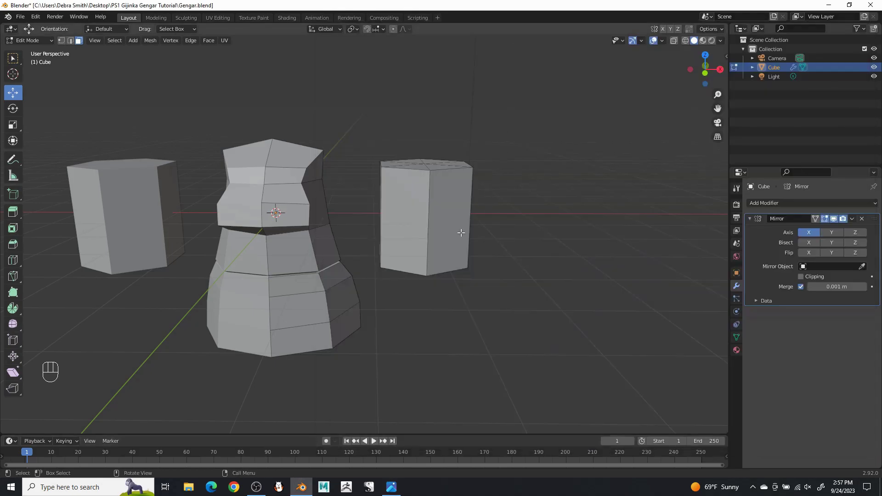
pyautogui.press('l')
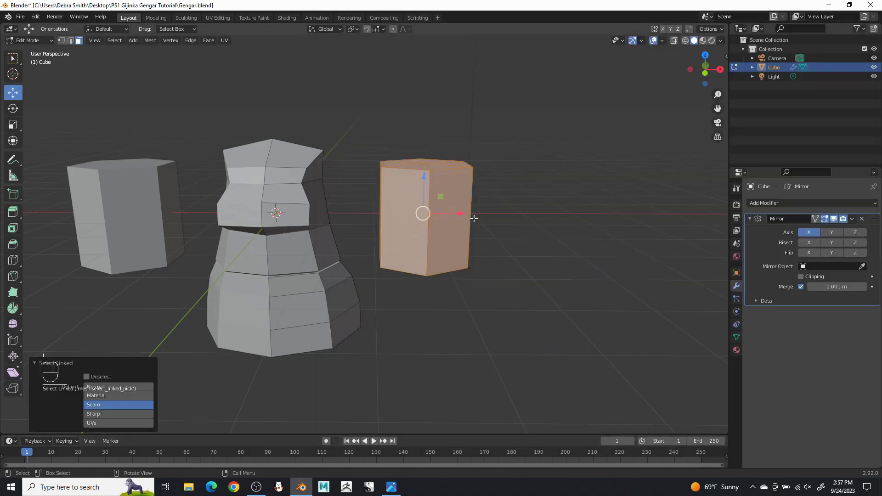
pyautogui.hotkey('shift', 'd')
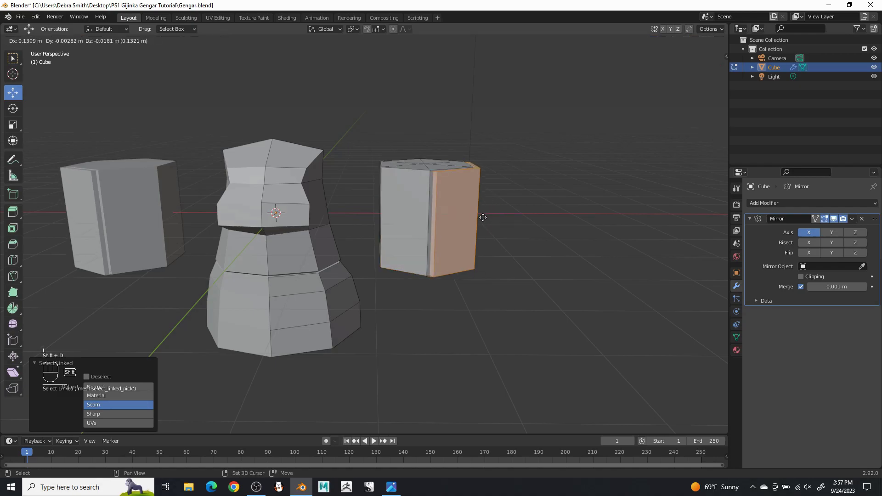
pyautogui.rightClick(415, 188)
pyautogui.moveTo(423, 175); pyautogui.dragTo(404, 349)
pyautogui.keyDown('shift'); pyautogui.moveTo(418, 321); pyautogui.dragTo(454, 146, button='middle'); pyautogui.keyUp('shift')
# Move the duplicated cylinder inward along X beneath the lower block and lower it about 0.46 m along Z
pyautogui.moveTo(465, 225); pyautogui.dragTo(409, 234)
pyautogui.moveTo(413, 233); pyautogui.dragTo(465, 245, button='middle')
pyautogui.moveTo(442, 252); pyautogui.dragTo(399, 252)
pyautogui.moveTo(400, 252); pyautogui.dragTo(417, 231, button='middle')
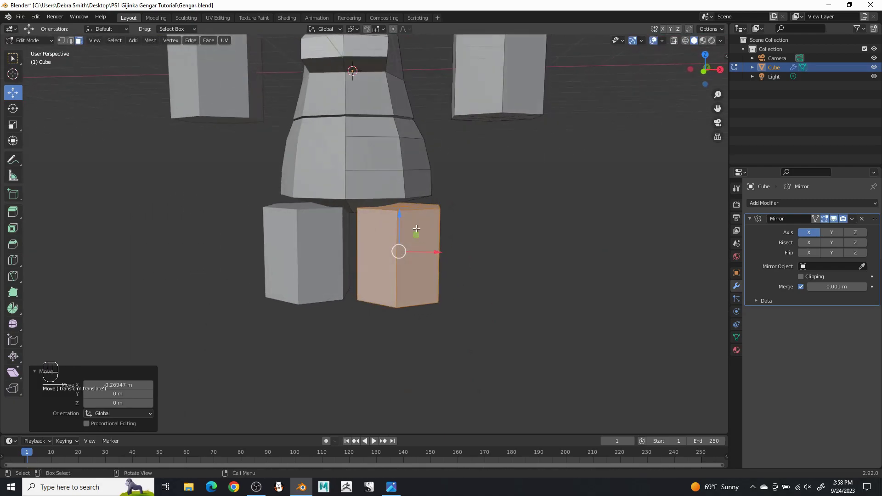
pyautogui.moveTo(399, 227); pyautogui.dragTo(398, 246)
pyautogui.moveTo(398, 246); pyautogui.dragTo(423, 216, button='middle')
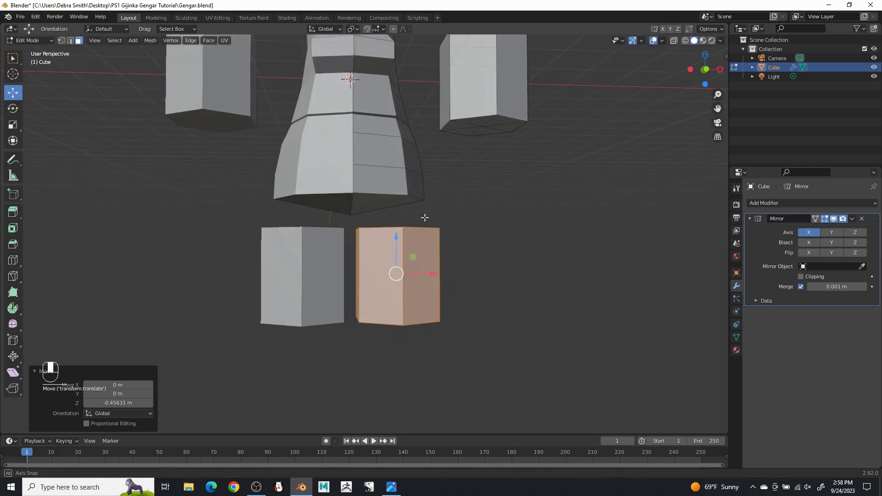
# Lengthen the leg cylinder along Z by factors of about 1.743 and 1.027, lowering it about 0.56 m between the two scalings
pyautogui.click(12, 124)
pyautogui.moveTo(396, 235); pyautogui.dragTo(397, 207)
pyautogui.scroll(-4, 388, 258)
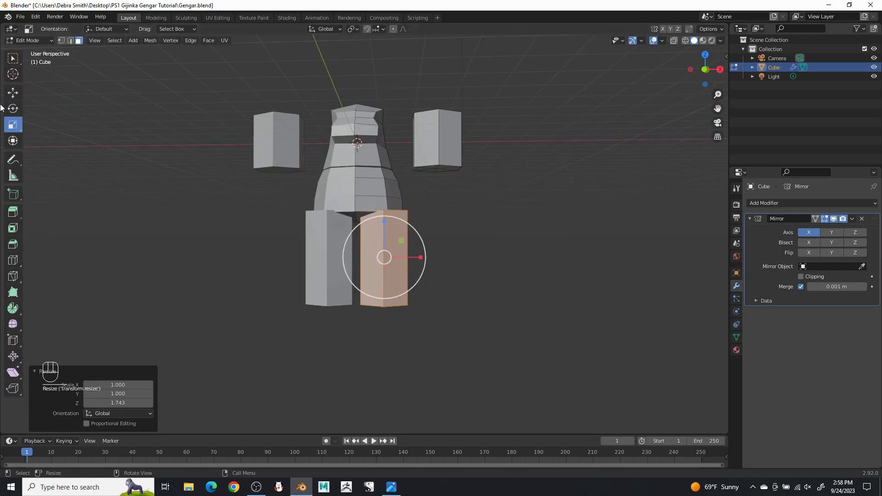
pyautogui.click(13, 92)
pyautogui.moveTo(384, 224); pyautogui.dragTo(382, 240)
pyautogui.moveTo(418, 235); pyautogui.dragTo(422, 246, button='middle')
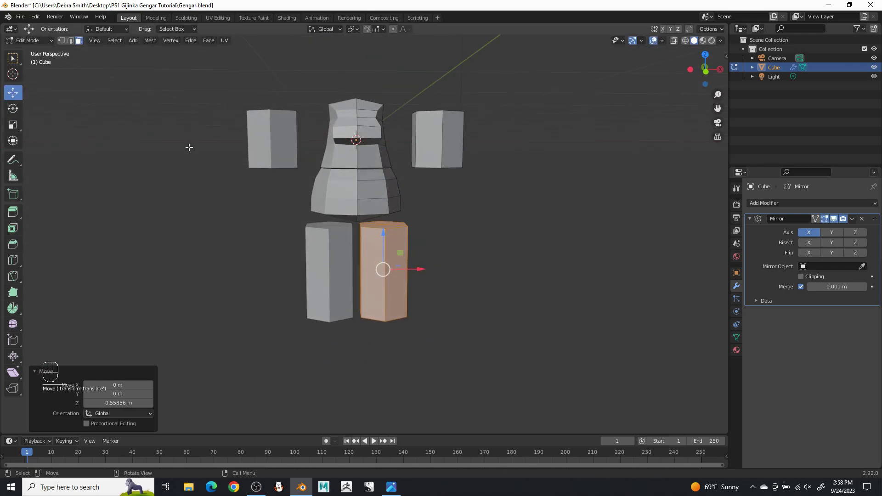
pyautogui.click(14, 124)
pyautogui.moveTo(384, 236); pyautogui.dragTo(385, 232)
# Select the centre vertices of the leg's top and bottom caps and scale them apart by about 1.373 into points
pyautogui.click(61, 40)
pyautogui.scroll(3, 479, 304)
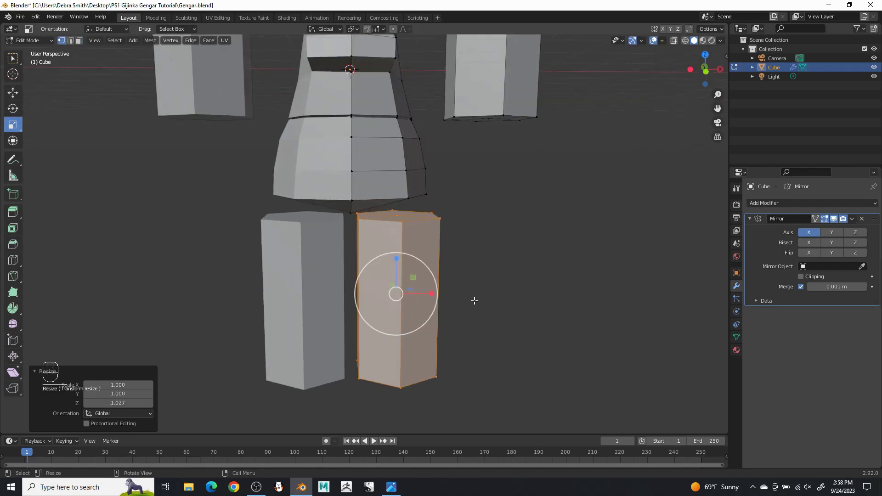
pyautogui.click(395, 220)
pyautogui.moveTo(395, 220); pyautogui.dragTo(399, 193, button='middle')
pyautogui.keyDown('shift'); pyautogui.click(407, 382); pyautogui.keyUp('shift')
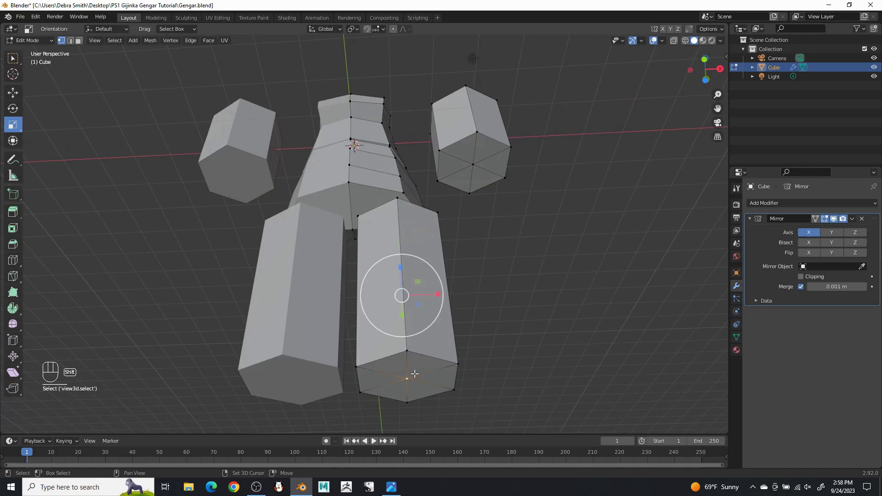
pyautogui.press('s')
pyautogui.click(611, 297)
pyautogui.moveTo(612, 296); pyautogui.dragTo(532, 308, button='middle')
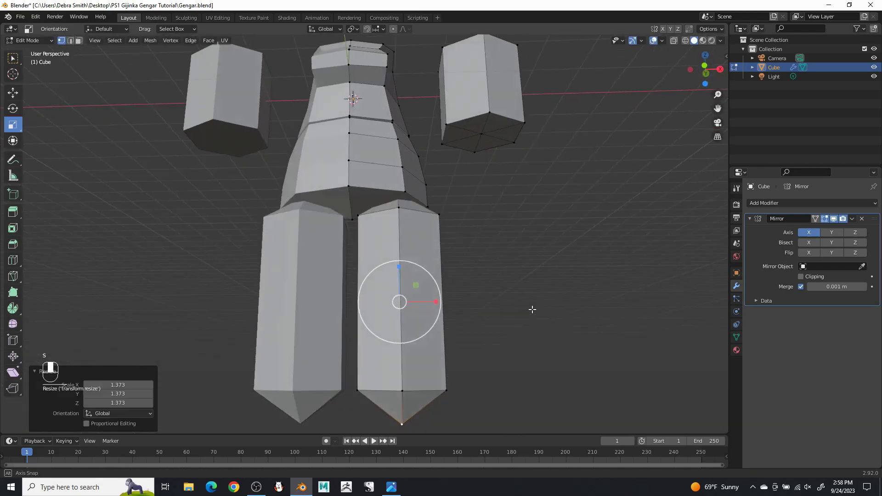
pyautogui.scroll(3, 533, 339)
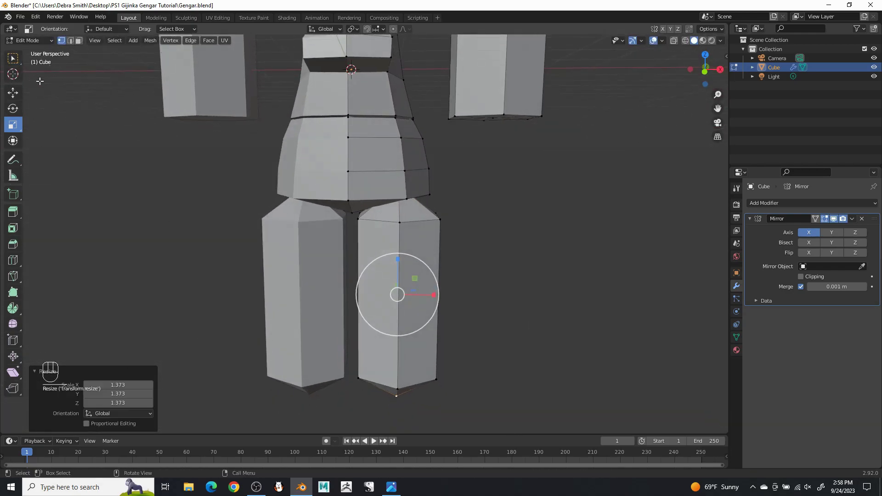
# Select the whole leg, raise it slightly along Z and move it about 0.088 m inward along X
pyautogui.click(13, 94)
pyautogui.scroll(2, 474, 315)
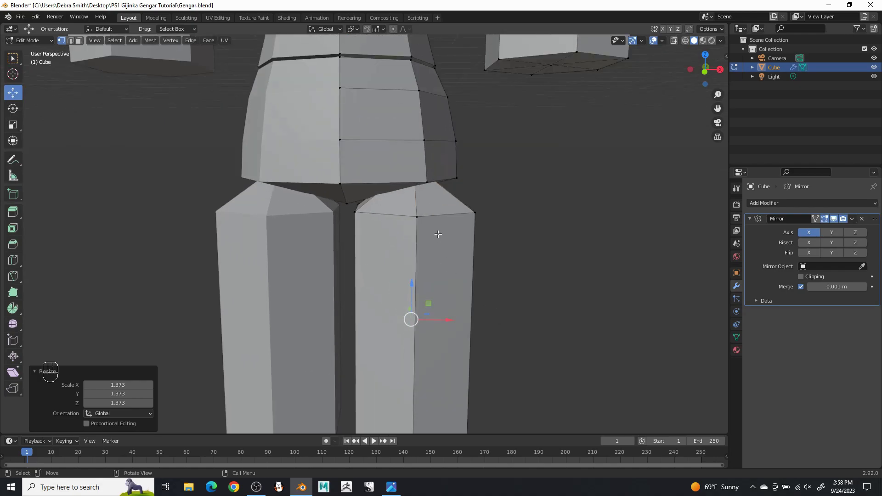
pyautogui.press('l')
pyautogui.moveTo(414, 273); pyautogui.dragTo(410, 260)
pyautogui.moveTo(447, 312); pyautogui.dragTo(434, 304)
pyautogui.moveTo(434, 304); pyautogui.dragTo(418, 284, button='middle')
# Select the edge loop around the leg's top, tilt it so its outer side is higher, and move it about 0.05 m inward along X
pyautogui.click(71, 42)
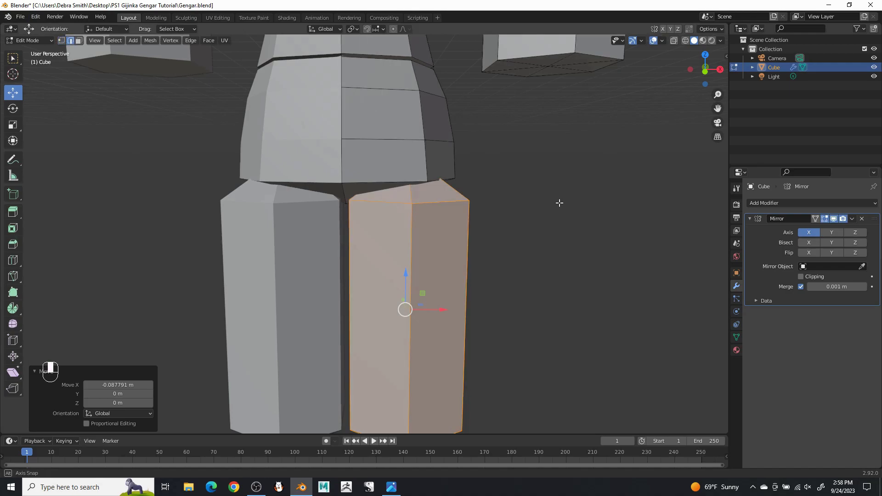
pyautogui.keyDown('alt'); pyautogui.click(443, 203); pyautogui.keyUp('alt')
pyautogui.click(13, 109)
pyautogui.moveTo(433, 177); pyautogui.dragTo(408, 151)
pyautogui.click(13, 95)
pyautogui.moveTo(437, 194); pyautogui.dragTo(403, 189)
pyautogui.moveTo(404, 189); pyautogui.dragTo(297, 185, button='middle')
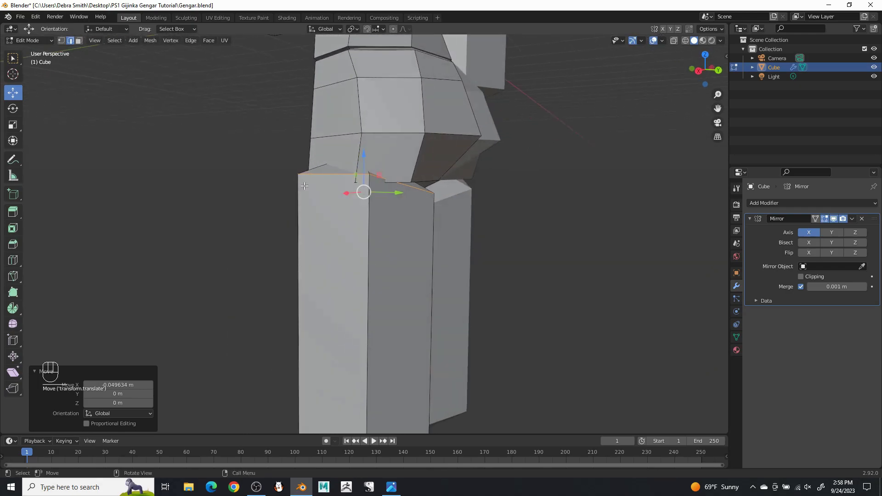
# Shift the leg's top loop slightly along Y, scale it to about 0.939, and move it about 0.073 m inward along X
pyautogui.moveTo(403, 194); pyautogui.dragTo(411, 191)
pyautogui.moveTo(411, 192); pyautogui.dragTo(547, 191, button='middle')
pyautogui.press('s')
pyautogui.click(516, 188)
pyautogui.scroll(1, 525, 184)
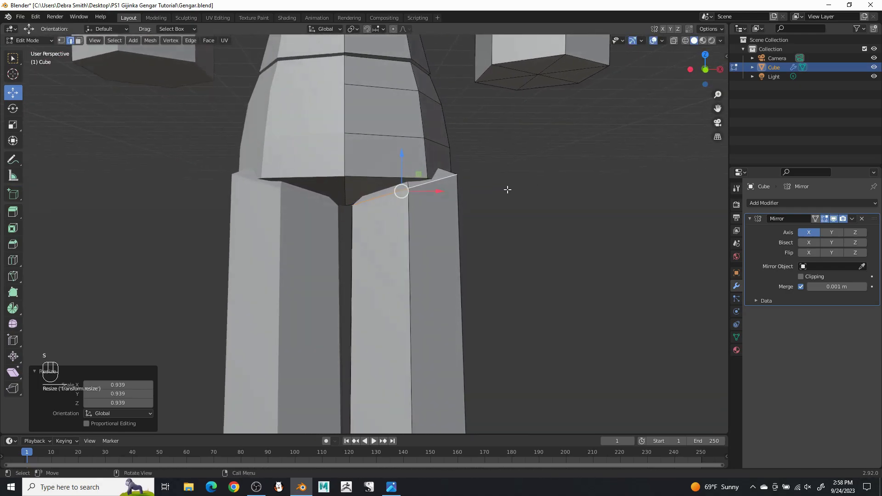
pyautogui.moveTo(439, 192); pyautogui.dragTo(394, 192)
pyautogui.moveTo(394, 191)
pyautogui.mouseDown(button='middle')
pyautogui.moveTo(233, 199)
pyautogui.moveTo(380, 203)
pyautogui.mouseUp(button='middle')
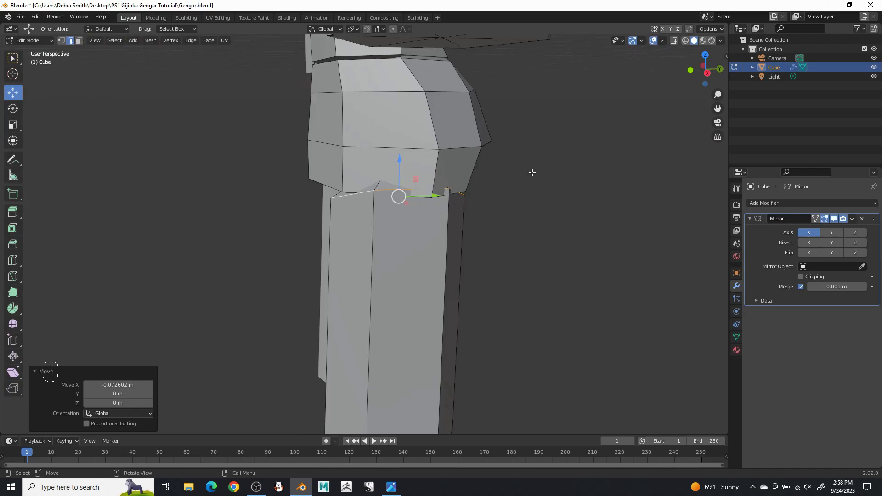
# Select the side edges of the lower block's bottom rim and scale them to adjust the hip's lower outline
pyautogui.scroll(4, 496, 199)
pyautogui.scroll(-4, 547, 158)
pyautogui.scroll(2, 517, 250)
pyautogui.click(436, 239)
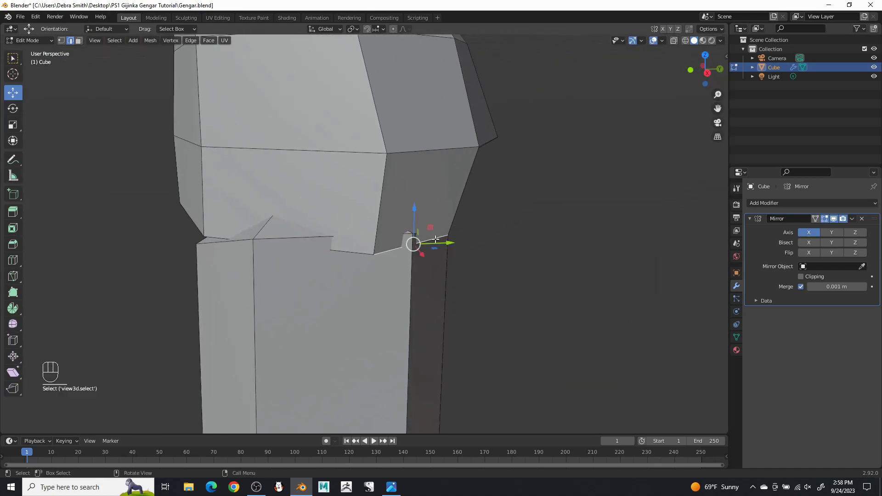
pyautogui.keyDown('shift'); pyautogui.click(355, 250); pyautogui.keyUp('shift')
pyautogui.moveTo(368, 270); pyautogui.dragTo(492, 254, button='middle')
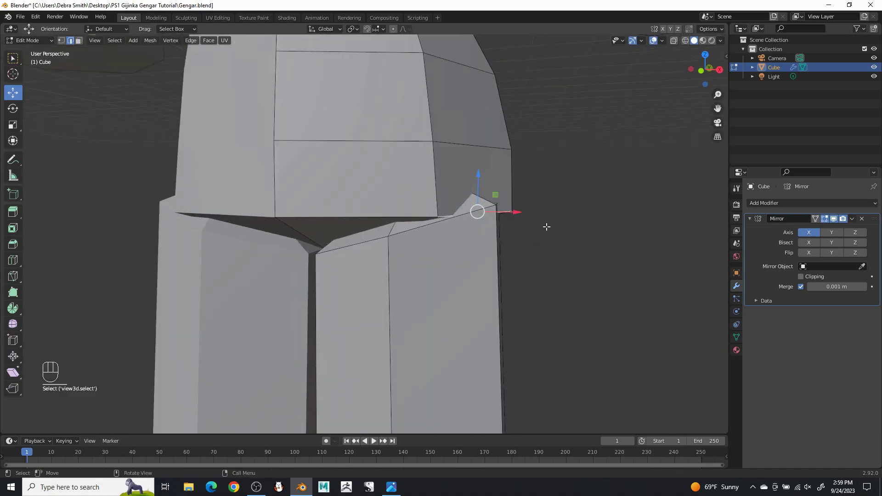
pyautogui.press('s')
pyautogui.click(581, 209)
# Try moving the lower block's bottom side edges about 0.273 m along X, scaling them to 0.899 and shifting them along Y
pyautogui.press('g')
pyautogui.press('x')
pyautogui.click(552, 203)
pyautogui.moveTo(552, 202); pyautogui.dragTo(426, 218, button='middle')
pyautogui.press('s')
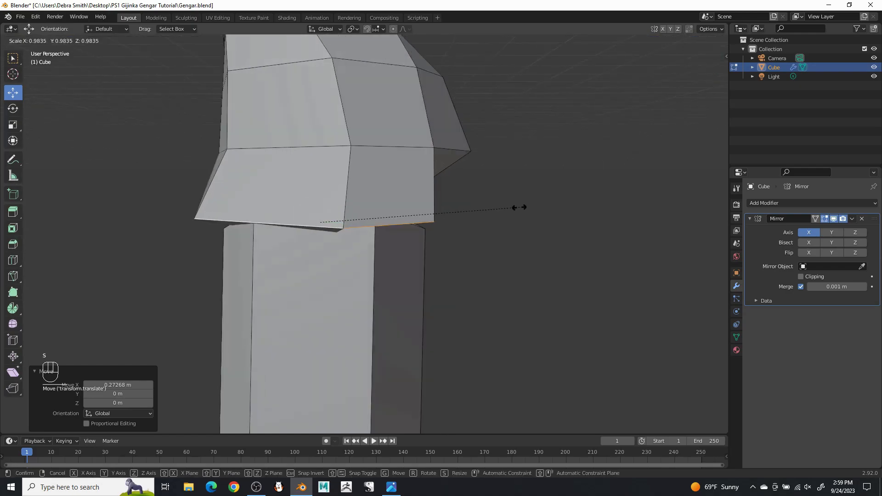
pyautogui.click(502, 211)
pyautogui.press('g')
pyautogui.press('y')
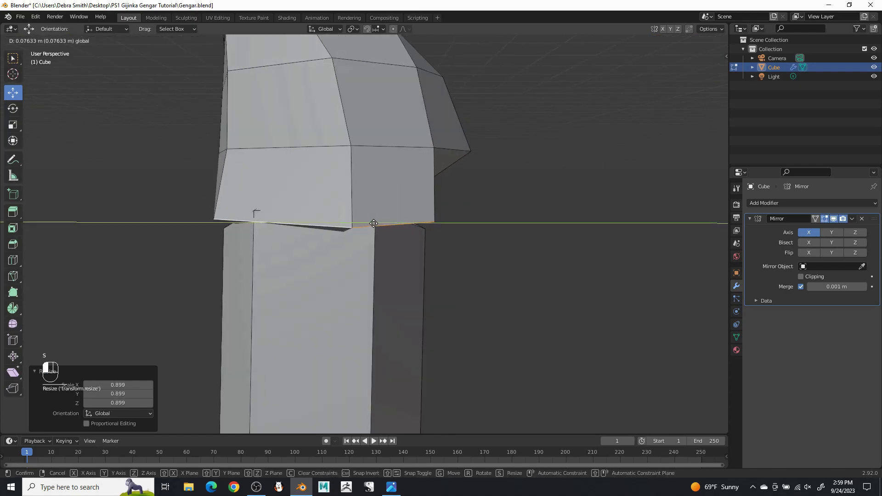
pyautogui.click(376, 222)
# Undo the recent moves and scaling of the lower block's bottom rim edges
pyautogui.moveTo(376, 221); pyautogui.dragTo(375, 178, button='middle')
pyautogui.hotkey('ctrl', 'z')
pyautogui.hotkey('ctrl', 'z')
pyautogui.hotkey('ctrl', 'z')
pyautogui.click(388, 163)
pyautogui.scroll(2, 346, 209)
pyautogui.hotkey('ctrl', 'z')
pyautogui.hotkey('ctrl', 'z')
# Try enlarging the lower block's bottom rim edges by scaling them outward, and undo that change
pyautogui.keyDown('shift'); pyautogui.click(387, 179); pyautogui.keyUp('shift')
pyautogui.press('s')
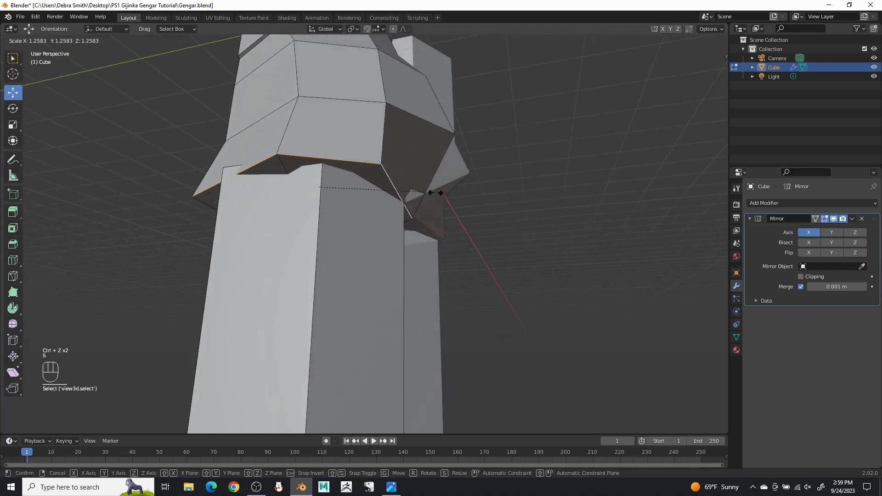
pyautogui.click(436, 192)
pyautogui.moveTo(436, 191); pyautogui.dragTo(357, 191, button='middle')
pyautogui.hotkey('ctrl', 'z')
pyautogui.hotkey('ctrl', 'z')
pyautogui.moveTo(404, 246); pyautogui.dragTo(472, 205, button='middle')
# Switch to vertex selection and raise the leg's outer top vertex slightly along Z to meet the hip
pyautogui.click(62, 40)
pyautogui.moveTo(425, 257); pyautogui.dragTo(351, 287, button='middle')
pyautogui.click(272, 241)
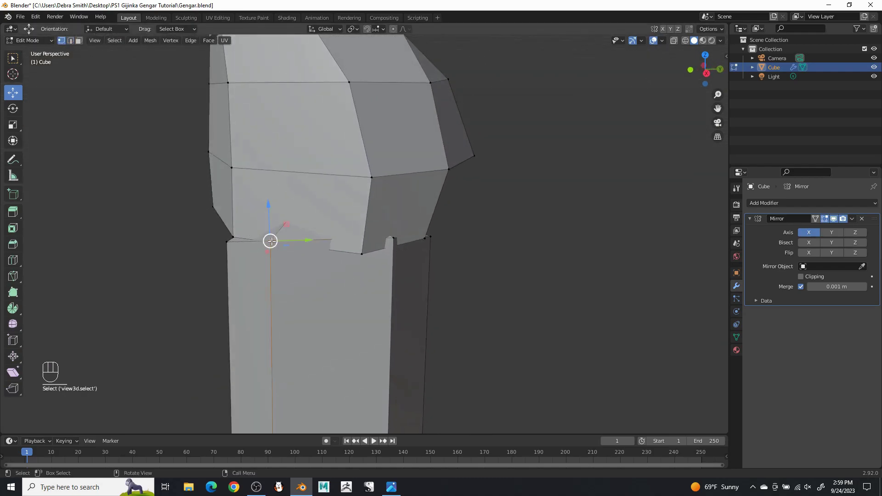
pyautogui.moveTo(267, 250); pyautogui.dragTo(269, 235)
pyautogui.moveTo(306, 239); pyautogui.dragTo(264, 223, button='middle')
pyautogui.scroll(-4, 390, 229)
pyautogui.scroll(-1, 432, 255)
pyautogui.scroll(2, 417, 234)
pyautogui.scroll(1, 428, 225)
# Adjust a neighbouring top vertex of the leg slightly to follow the hip's lower edge
pyautogui.moveTo(326, 204)
pyautogui.mouseDown(button='middle')
pyautogui.moveTo(285, 182)
pyautogui.moveTo(457, 197)
pyautogui.moveTo(336, 202)
pyautogui.mouseUp(button='middle')
pyautogui.click(336, 203)
pyautogui.moveTo(282, 220); pyautogui.dragTo(294, 217)
pyautogui.moveTo(219, 275); pyautogui.dragTo(225, 282)
pyautogui.moveTo(225, 281); pyautogui.dragTo(406, 236, button='middle')
pyautogui.scroll(-3, 388, 256)
pyautogui.scroll(2, 349, 228)
pyautogui.moveTo(347, 227); pyautogui.dragTo(338, 183, button='middle')
# Select the leg's inner top vertex at the crotch and lower it slightly along Z
pyautogui.click(329, 213)
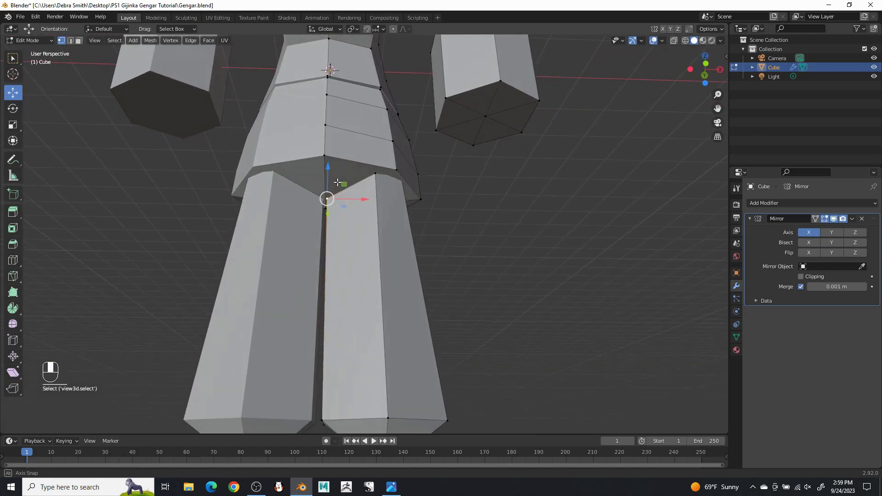
pyautogui.moveTo(328, 182); pyautogui.dragTo(326, 193)
pyautogui.moveTo(328, 193); pyautogui.dragTo(91, 80, button='middle')
pyautogui.moveTo(483, 331); pyautogui.dragTo(440, 255, button='middle')
pyautogui.moveTo(487, 327); pyautogui.dragTo(444, 335)
# Select the leg's outer rear top vertex and move it about 0.183 m forward along Y
pyautogui.moveTo(391, 178); pyautogui.dragTo(408, 156, button='middle')
pyautogui.scroll(3, 383, 184)
pyautogui.click(674, 40)
pyautogui.click(675, 41)
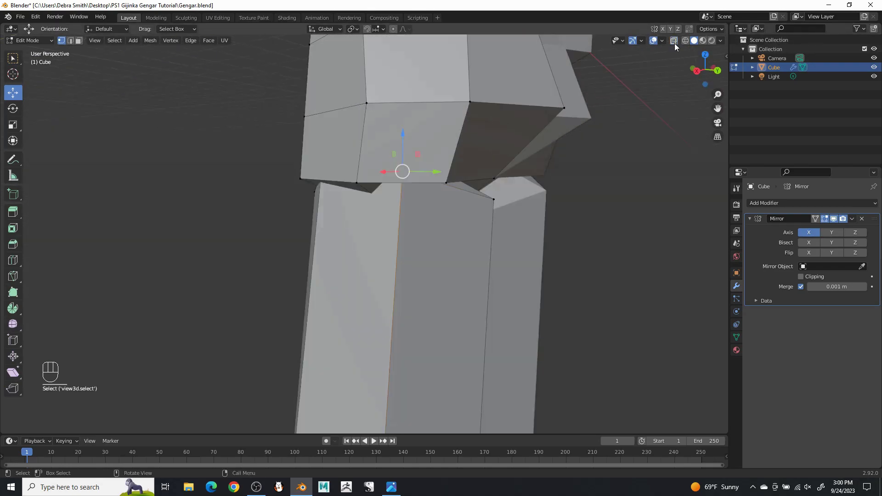
pyautogui.moveTo(375, 177); pyautogui.dragTo(351, 183)
pyautogui.moveTo(351, 184); pyautogui.dragTo(453, 194, button='middle')
pyautogui.moveTo(474, 191); pyautogui.dragTo(447, 191)
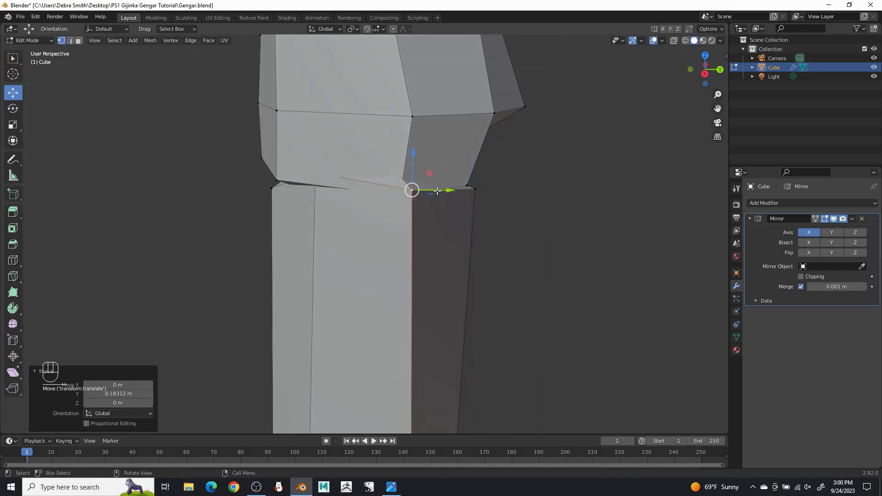
# Select another top vertex of the leg and raise it about 0.03 m along Z
pyautogui.moveTo(446, 192); pyautogui.dragTo(396, 210, button='middle')
pyautogui.moveTo(324, 231); pyautogui.dragTo(414, 227)
pyautogui.moveTo(414, 226); pyautogui.dragTo(322, 220, button='middle')
pyautogui.click(361, 222)
pyautogui.moveTo(361, 196); pyautogui.dragTo(370, 183)
pyautogui.moveTo(378, 258); pyautogui.dragTo(463, 300, button='middle')
pyautogui.scroll(-3, 457, 297)
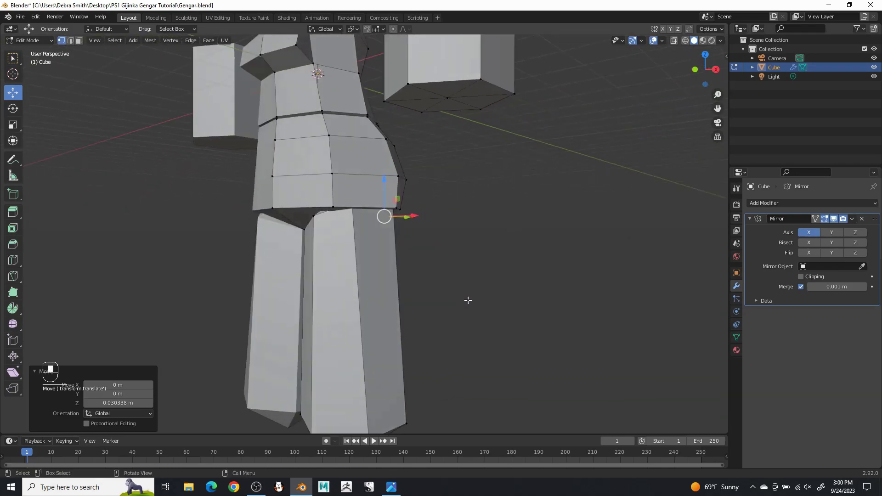
# Add one loop cut around the upper leg and slide it toward the hip, at a factor of about -0.647
pyautogui.moveTo(393, 315); pyautogui.dragTo(436, 305, button='middle')
pyautogui.click(360, 235)
pyautogui.rightClick(355, 249)
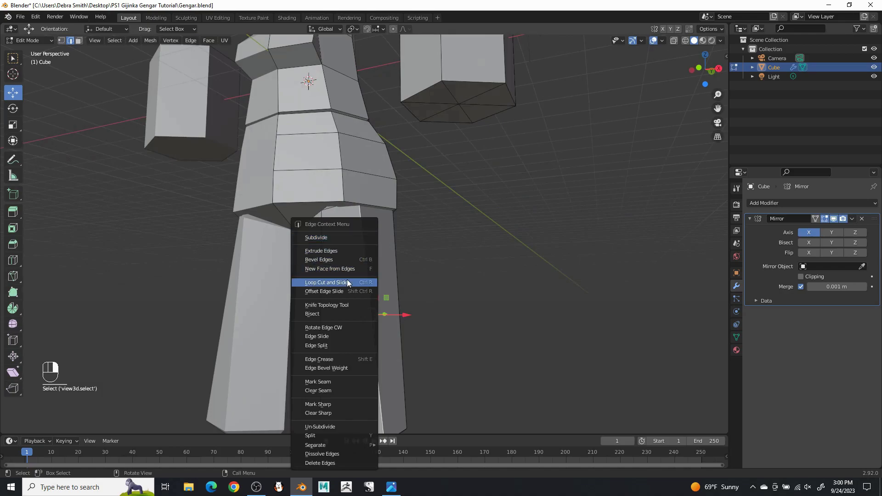
pyautogui.click(347, 282)
pyautogui.click(368, 315)
pyautogui.click(344, 250)
# Enlarge the new thigh loop by scaling, shift it slightly, and scale it again to about 1.019
pyautogui.moveTo(345, 250); pyautogui.dragTo(425, 252, button='middle')
pyautogui.press('s')
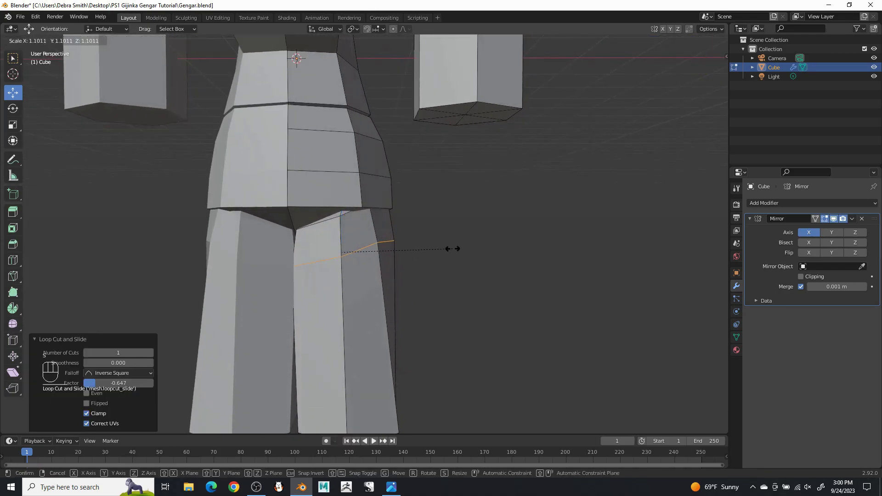
pyautogui.click(446, 249)
pyautogui.moveTo(378, 251); pyautogui.dragTo(383, 255)
pyautogui.moveTo(473, 264); pyautogui.dragTo(377, 275, button='middle')
pyautogui.moveTo(402, 253); pyautogui.dragTo(471, 247)
pyautogui.press('s')
pyautogui.click(469, 249)
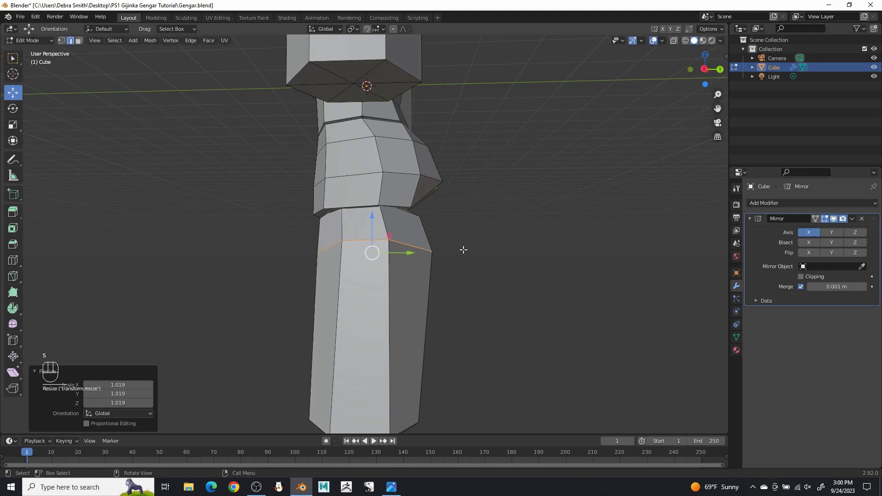
# Select the leg's top edge loop and raise it about 0.05 m along Z into the hip
pyautogui.click(487, 216)
pyautogui.moveTo(487, 216); pyautogui.dragTo(397, 225, button='middle')
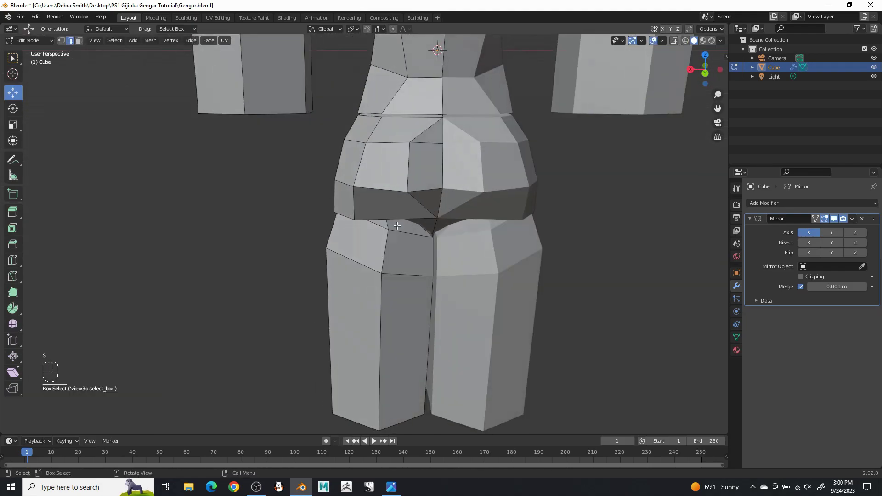
pyautogui.moveTo(390, 195); pyautogui.dragTo(390, 165)
pyautogui.press('s')
pyautogui.click(434, 195)
pyautogui.moveTo(390, 164); pyautogui.dragTo(466, 250, button='middle')
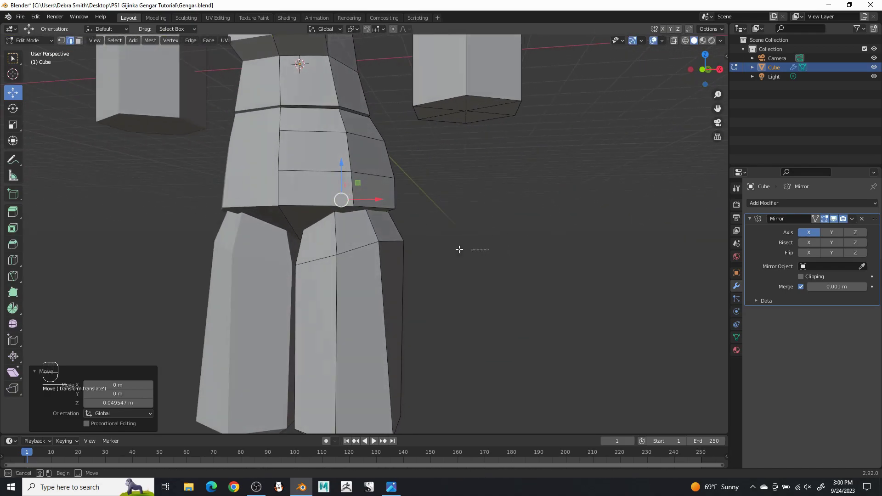
# Select the thigh's upper edge loop, raise it along Z and scale it to about 1.055, nudging it outward along X
pyautogui.keyDown('alt'); pyautogui.keyDown('shift'); pyautogui.click(401, 240); pyautogui.keyUp('shift'); pyautogui.keyUp('alt')
pyautogui.moveTo(348, 220); pyautogui.dragTo(358, 193)
pyautogui.moveTo(358, 193); pyautogui.dragTo(393, 212, button='middle')
pyautogui.press('s')
pyautogui.click(449, 225)
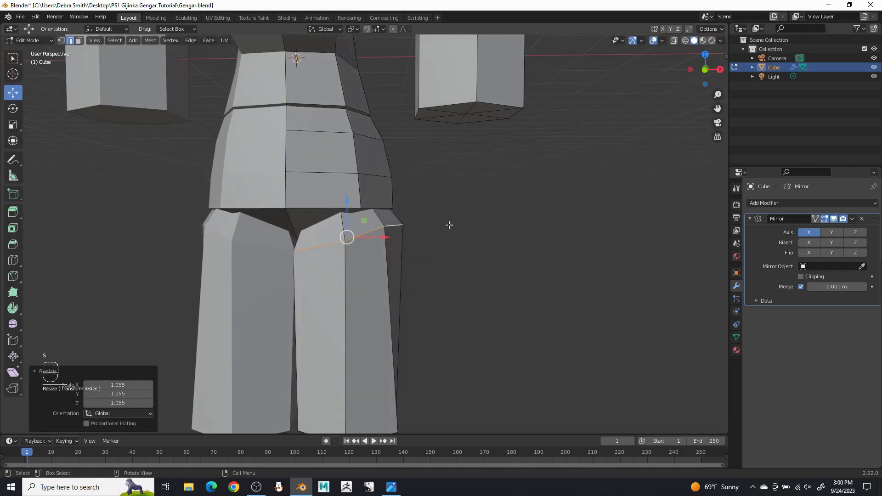
pyautogui.moveTo(348, 202); pyautogui.dragTo(347, 208)
pyautogui.moveTo(385, 238); pyautogui.dragTo(393, 239)
# Scale the thigh loop to about 0.911, shift it about 0.085 m forward along Y, and rescale it to 1.035
pyautogui.moveTo(401, 236); pyautogui.dragTo(232, 241, button='middle')
pyautogui.press('s')
pyautogui.click(487, 221)
pyautogui.moveTo(487, 221); pyautogui.dragTo(467, 219, button='middle')
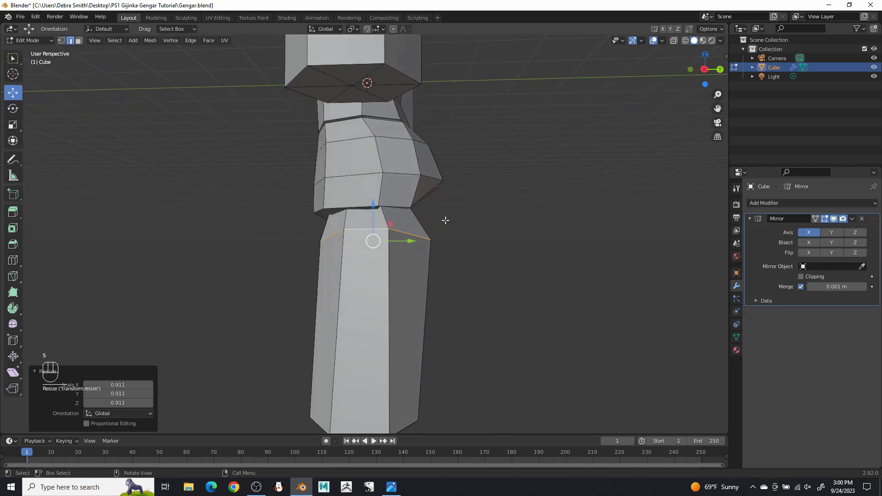
pyautogui.moveTo(371, 206); pyautogui.dragTo(369, 202)
pyautogui.moveTo(413, 238); pyautogui.dragTo(407, 238)
pyautogui.press('s')
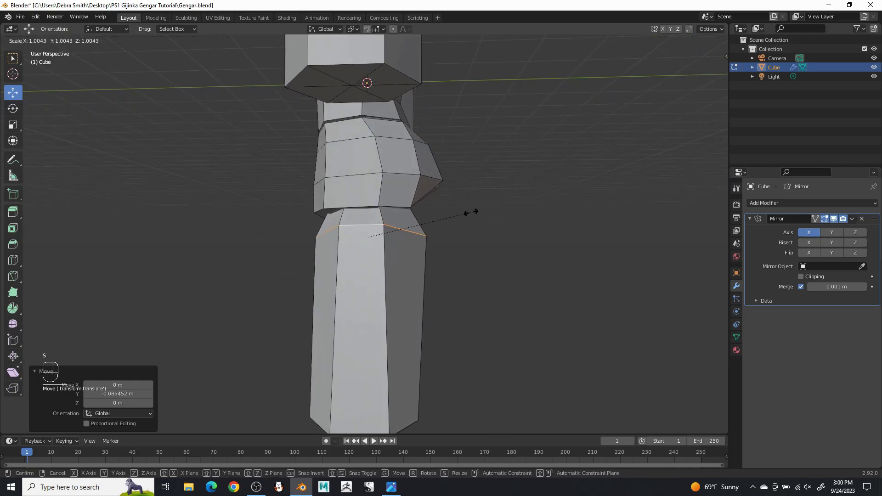
pyautogui.click(475, 212)
# Turn on X-ray, select the leg's top edge loop inside the hip, lower it along Z and scale it
pyautogui.scroll(1, 473, 212)
pyautogui.click(672, 42)
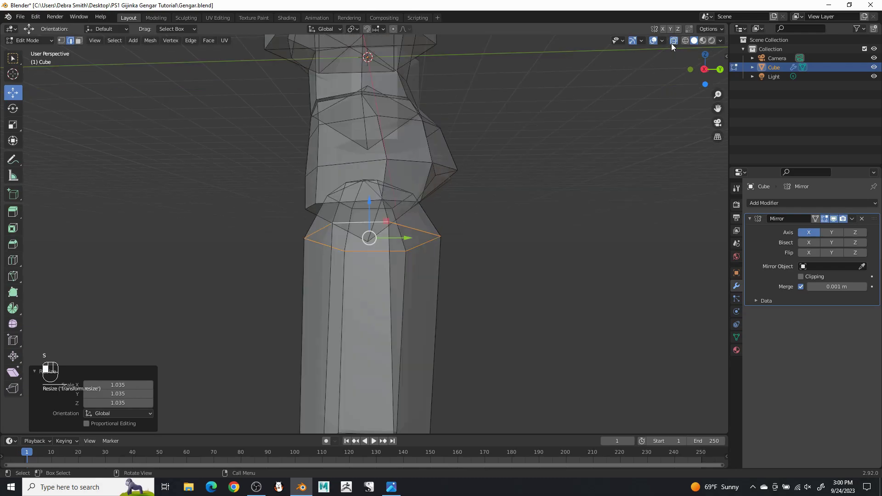
pyautogui.moveTo(499, 209); pyautogui.dragTo(483, 209)
pyautogui.moveTo(406, 173); pyautogui.dragTo(374, 166, button='middle')
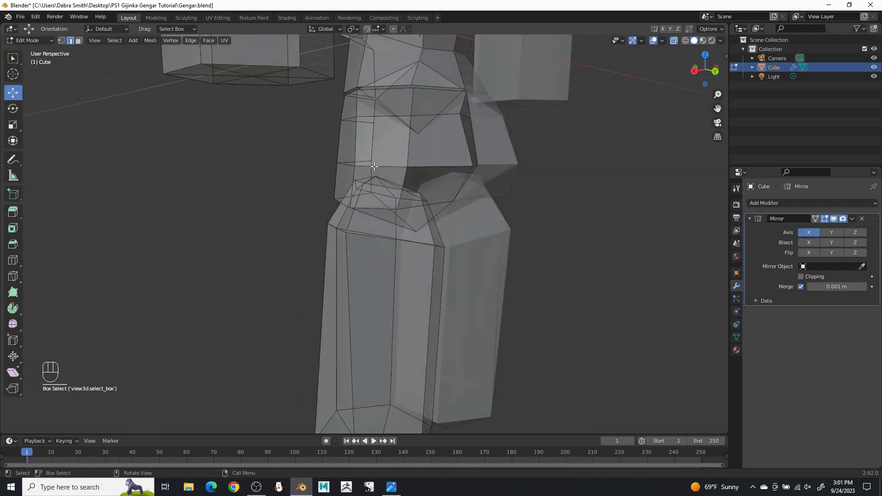
pyautogui.press('g')
pyautogui.press('z')
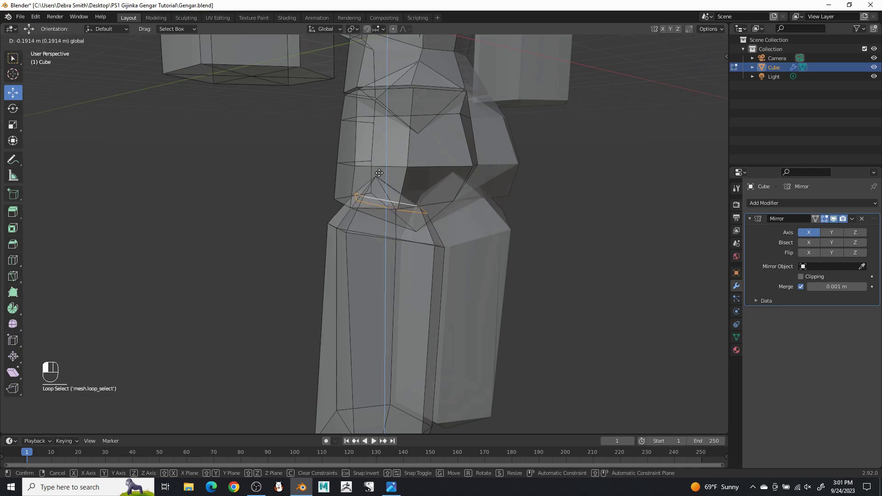
pyautogui.click(379, 175)
pyautogui.press('s')
pyautogui.click(463, 176)
# Turn off X-ray and nudge the leg's upper edge loop slightly to refine its fit beneath the hip
pyautogui.moveTo(666, 44); pyautogui.dragTo(147, 242, button='middle')
pyautogui.click(364, 198)
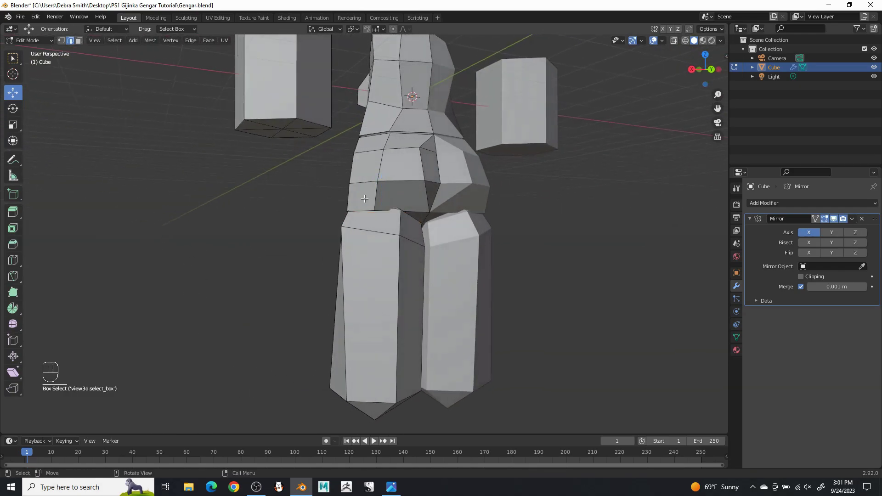
pyautogui.moveTo(382, 199); pyautogui.dragTo(388, 200)
pyautogui.moveTo(388, 200); pyautogui.dragTo(462, 209, button='middle')
pyautogui.moveTo(406, 241); pyautogui.dragTo(411, 244)
pyautogui.moveTo(416, 239); pyautogui.dragTo(419, 239, button='middle')
# Select the whole leg and move it about 0.125 m forward along Y
pyautogui.press('l')
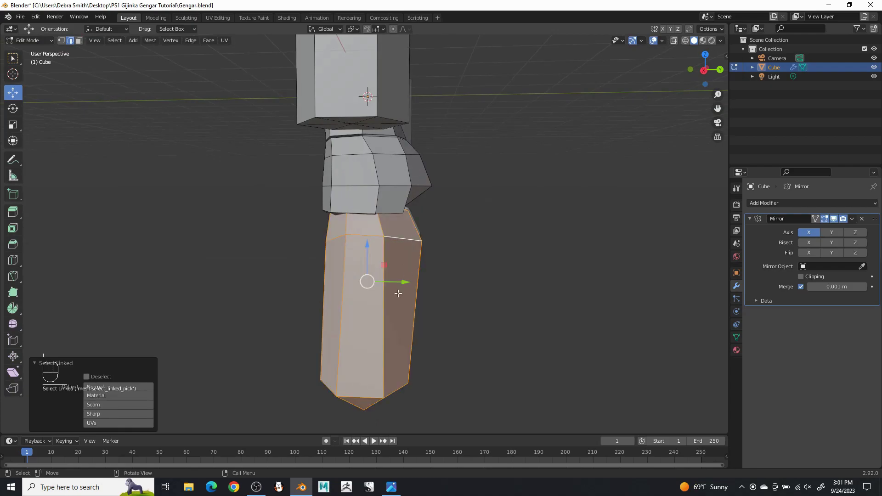
pyautogui.moveTo(406, 279); pyautogui.dragTo(401, 278)
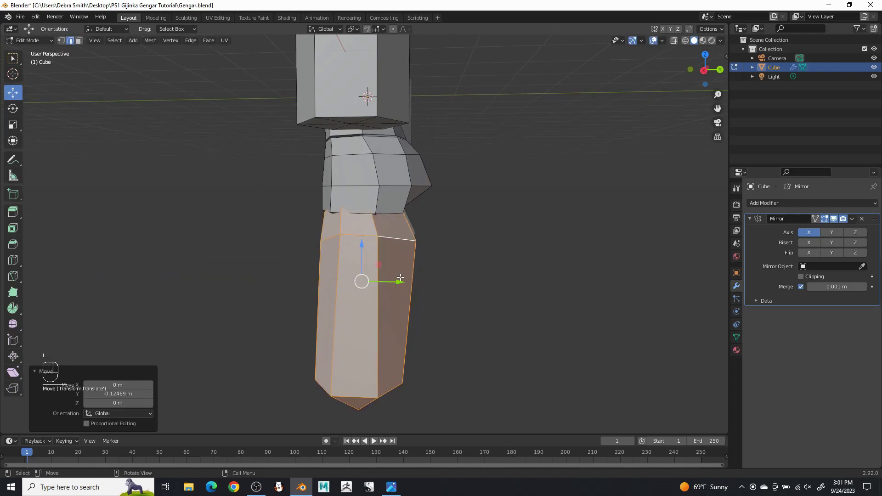
pyautogui.click(476, 267)
# Select the edge loop at the thigh's lower end and scale it to about 0.762 to taper the leg
pyautogui.moveTo(476, 267); pyautogui.dragTo(591, 250, button='middle')
pyautogui.scroll(-2, 481, 292)
pyautogui.keyDown('shift'); pyautogui.moveTo(481, 292); pyautogui.dragTo(508, 205, button='middle'); pyautogui.keyUp('shift')
pyautogui.scroll(3, 508, 206)
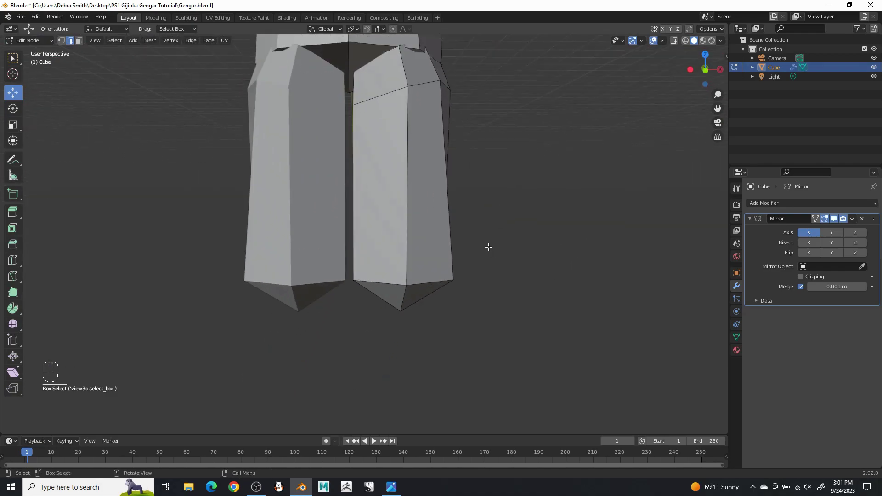
pyautogui.moveTo(489, 315); pyautogui.dragTo(491, 299, button='middle')
pyautogui.press('s')
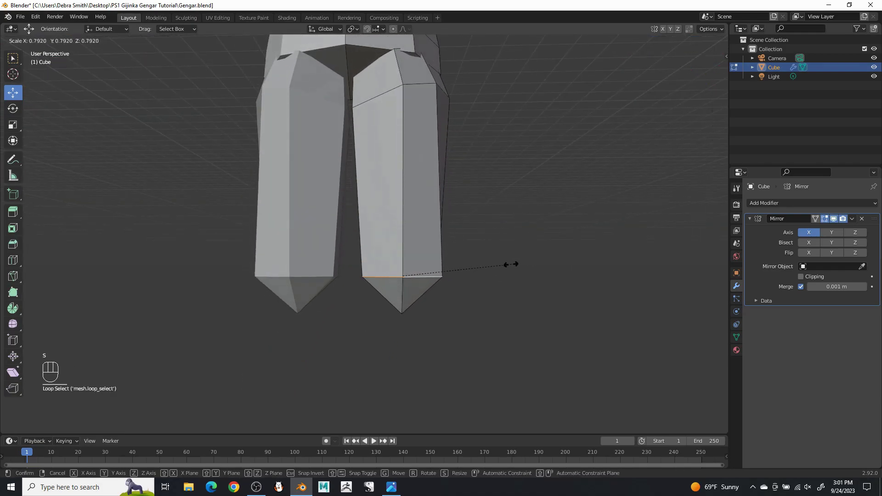
pyautogui.click(508, 262)
pyautogui.scroll(-3, 478, 278)
pyautogui.scroll(-2, 478, 291)
pyautogui.keyDown('shift'); pyautogui.moveTo(477, 274); pyautogui.dragTo(469, 315, button='middle'); pyautogui.keyUp('shift')
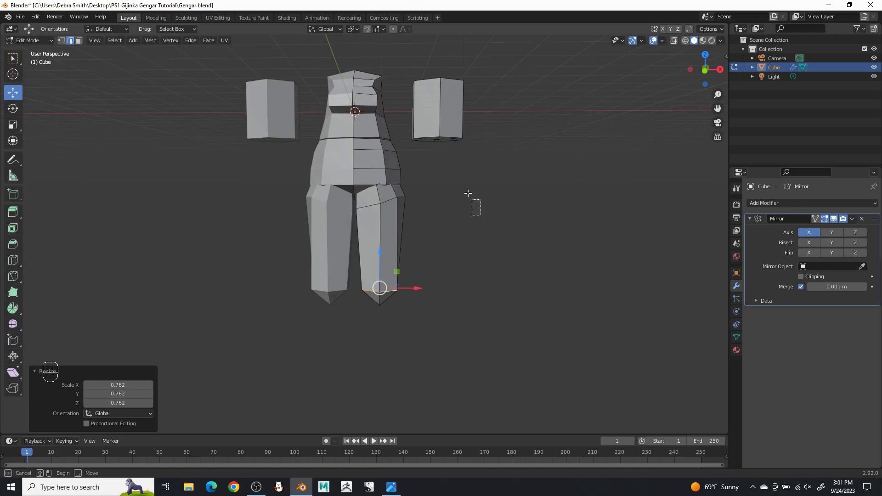
# Duplicate the hexagonal arm cylinder and place the copy beneath the thigh, moving it about 1.47 m inward along X
pyautogui.press('l')
pyautogui.hotkey('shift', 'd')
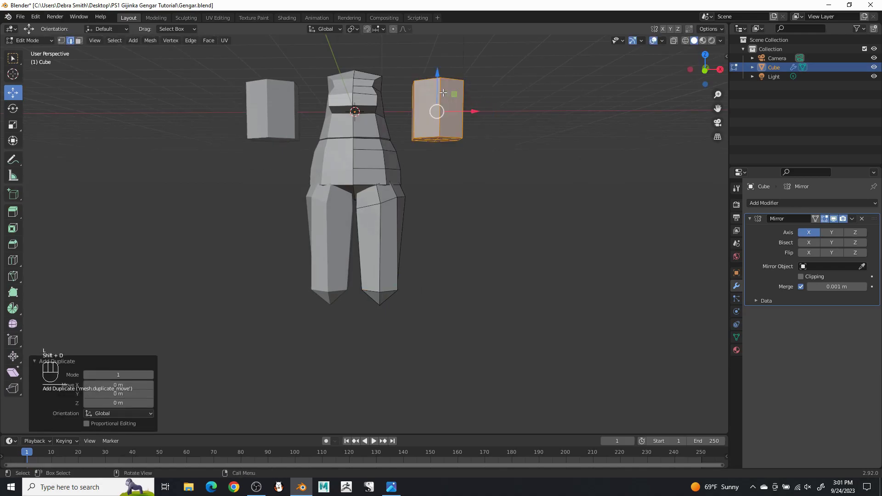
pyautogui.click(393, 312)
pyautogui.moveTo(468, 347); pyautogui.dragTo(424, 354)
pyautogui.keyDown('shift'); pyautogui.moveTo(470, 295); pyautogui.dragTo(459, 230, button='middle'); pyautogui.keyUp('shift')
pyautogui.scroll(3, 456, 233)
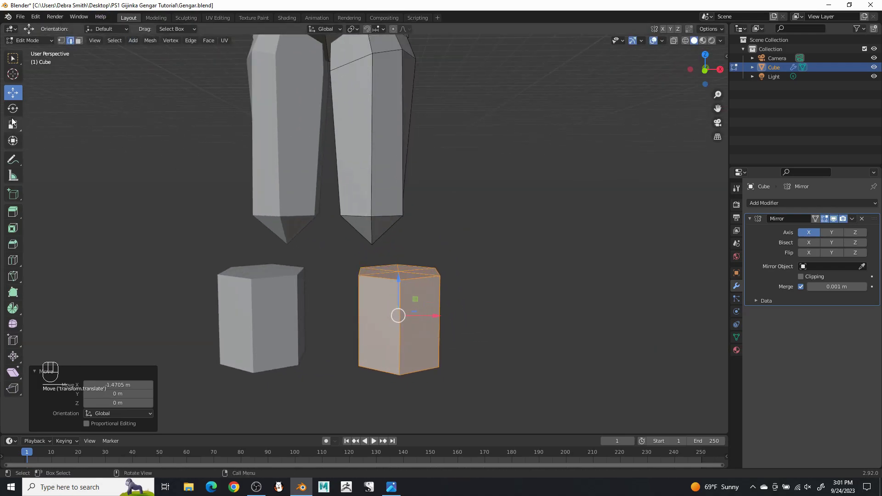
# Stretch the duplicated cylinder to about 2.327 along Z and shrink it uniformly for the lower leg
pyautogui.moveTo(398, 279); pyautogui.dragTo(407, 232)
pyautogui.scroll(-2, 412, 224)
pyautogui.moveTo(422, 215); pyautogui.dragTo(425, 203, button='middle')
pyautogui.scroll(-1, 441, 212)
pyautogui.press('s')
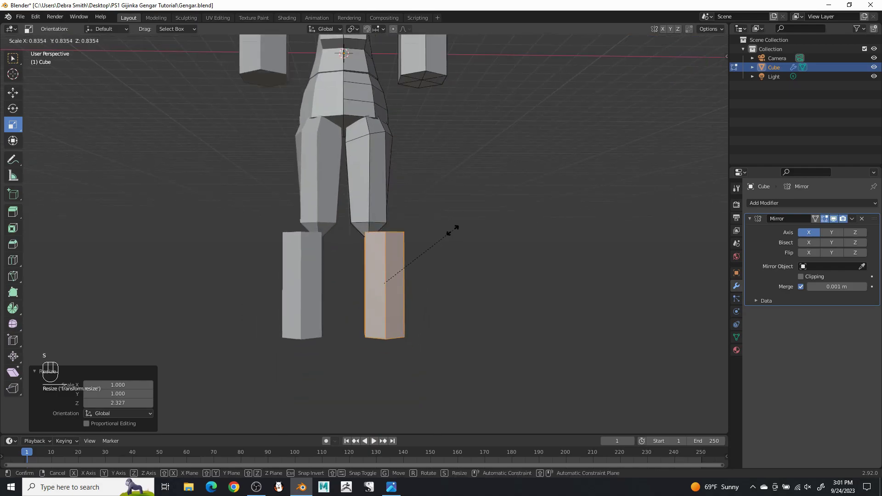
pyautogui.click(447, 231)
# Move the lower-leg cylinder about 0.488 m inward along X and scale it to about 1.026
pyautogui.moveTo(425, 279); pyautogui.dragTo(413, 281)
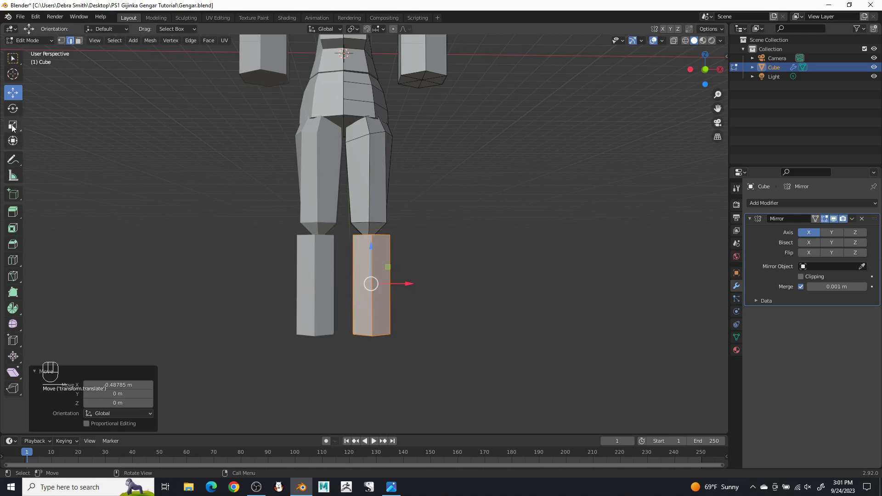
pyautogui.press('s')
pyautogui.moveTo(370, 248); pyautogui.dragTo(370, 248)
pyautogui.moveTo(339, 126); pyautogui.dragTo(225, 148, button='middle')
pyautogui.scroll(4, 225, 147)
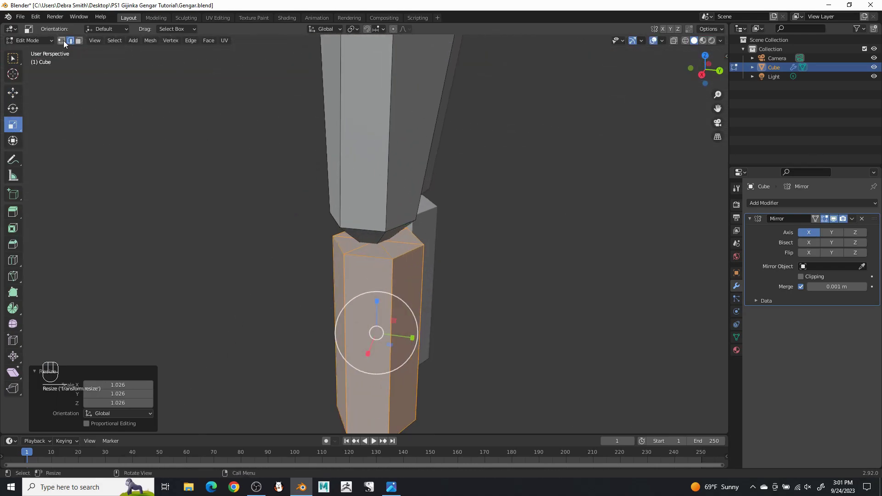
# Select the centre vertices of the lower leg's top and bottom caps and scale them apart to form pointed ends
pyautogui.moveTo(392, 229); pyautogui.dragTo(352, 279, button='middle')
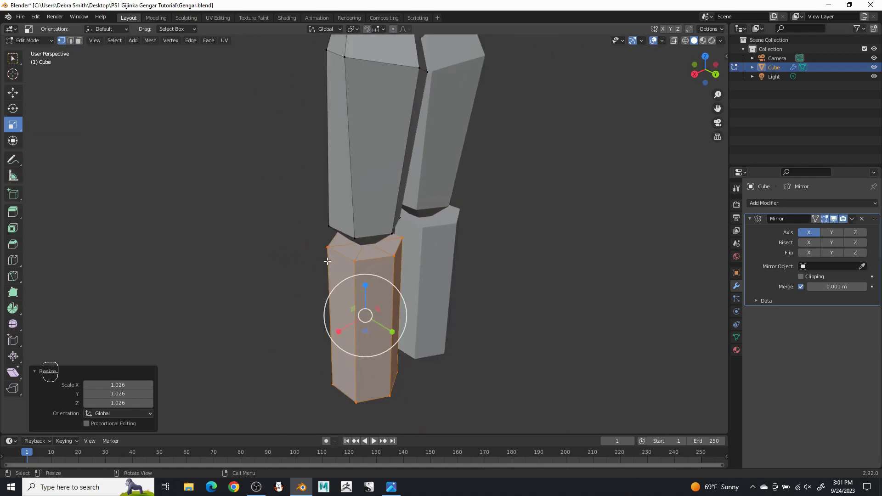
pyautogui.moveTo(366, 286); pyautogui.dragTo(366, 324)
pyautogui.click(365, 286)
pyautogui.moveTo(409, 367); pyautogui.dragTo(379, 272, button='middle')
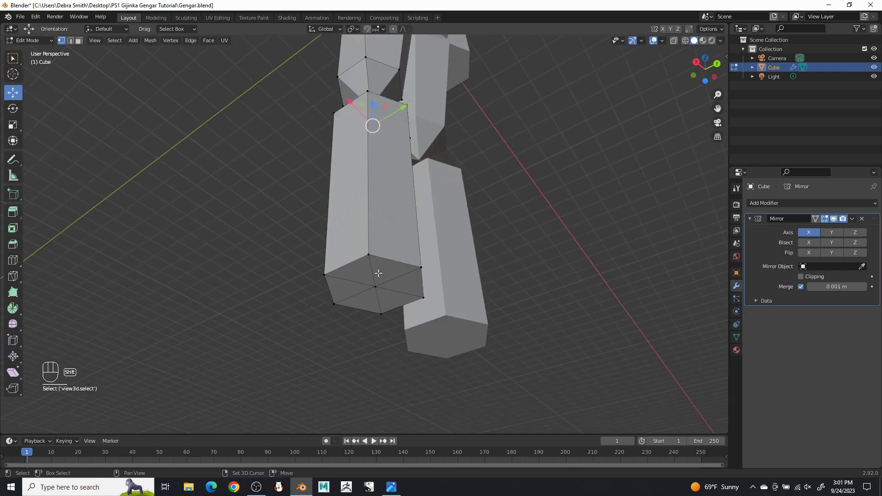
pyautogui.press('s')
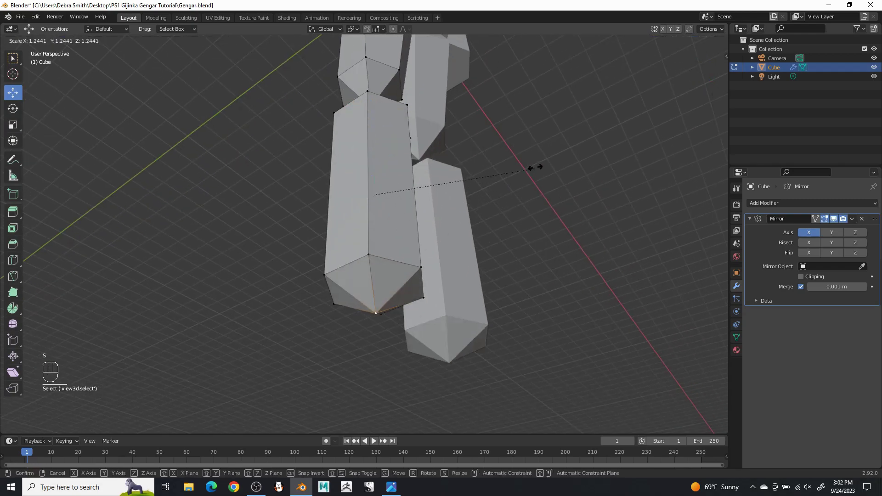
pyautogui.click(509, 144)
pyautogui.moveTo(509, 144); pyautogui.dragTo(436, 219, button='middle')
# Select the whole lower leg, raise it along Z to meet the thigh, and move it about 0.113 m inward along X
pyautogui.press('l')
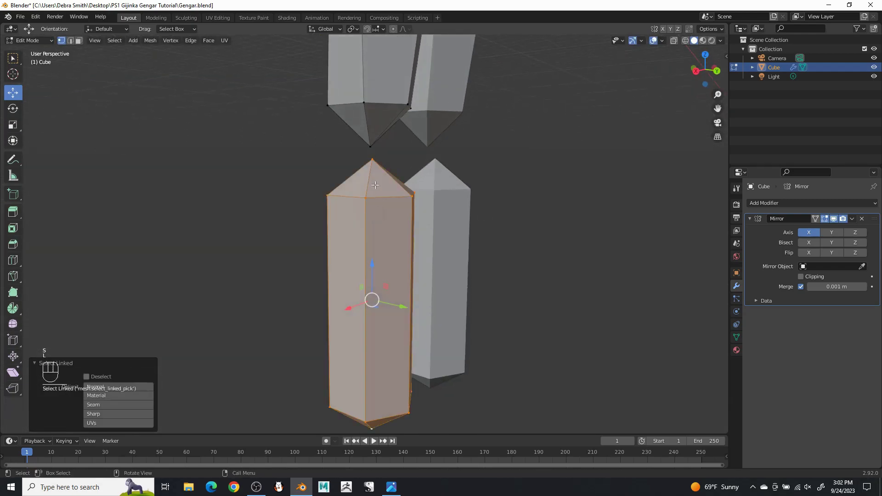
pyautogui.press('g')
pyautogui.press('z')
pyautogui.click(363, 191)
pyautogui.moveTo(362, 191); pyautogui.dragTo(469, 249, button='middle')
pyautogui.press('g')
pyautogui.press('x')
pyautogui.click(416, 248)
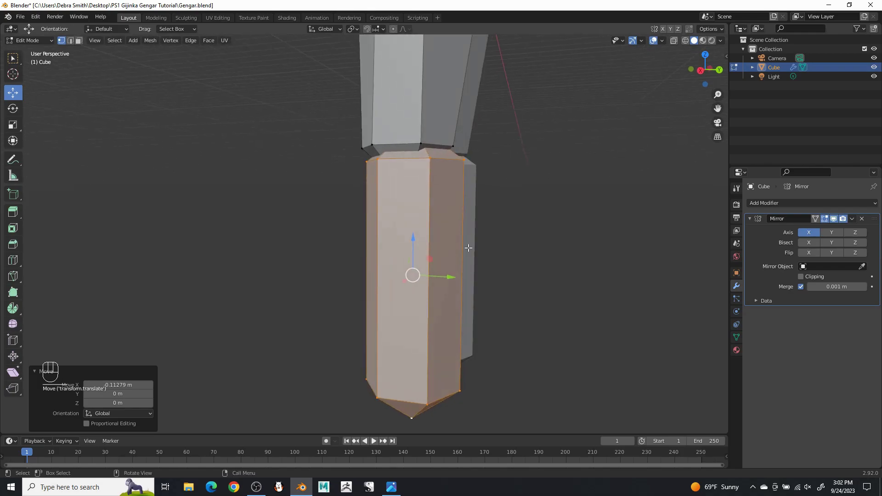
# Align the lower leg under the thigh along Y, rescale it slightly, and raise it about 0.151 m along Z
pyautogui.press('g')
pyautogui.press('y')
pyautogui.click(469, 282)
pyautogui.moveTo(469, 282); pyautogui.dragTo(499, 261, button='middle')
pyautogui.press('g')
pyautogui.press('y')
pyautogui.click(464, 271)
pyautogui.scroll(-3, 524, 272)
pyautogui.press('s')
pyautogui.click(486, 229)
pyautogui.press('g')
pyautogui.press('z')
pyautogui.click(393, 217)
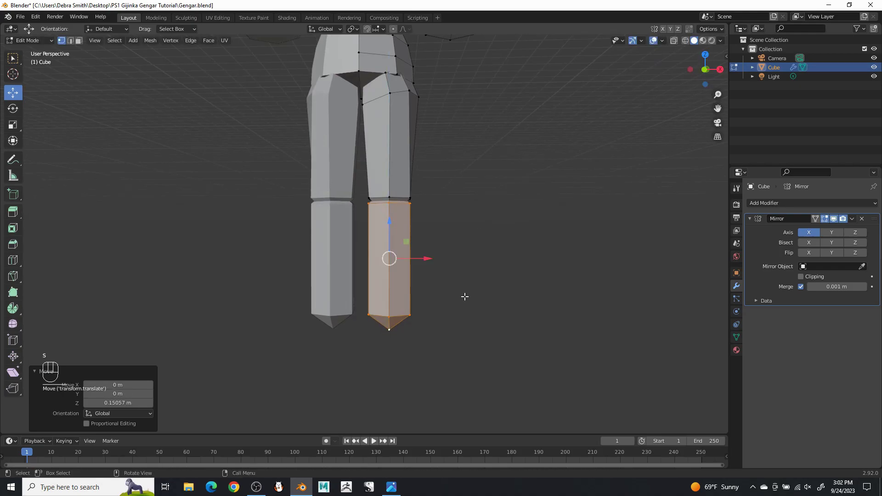
# Check Gengar Gijinka Concept.png, lower the lower leg's bottom vertices about 0.322 m along Z, and scale them down to taper the ankle
pyautogui.moveTo(465, 299); pyautogui.dragTo(431, 327, button='middle')
pyautogui.scroll(-2, 442, 285)
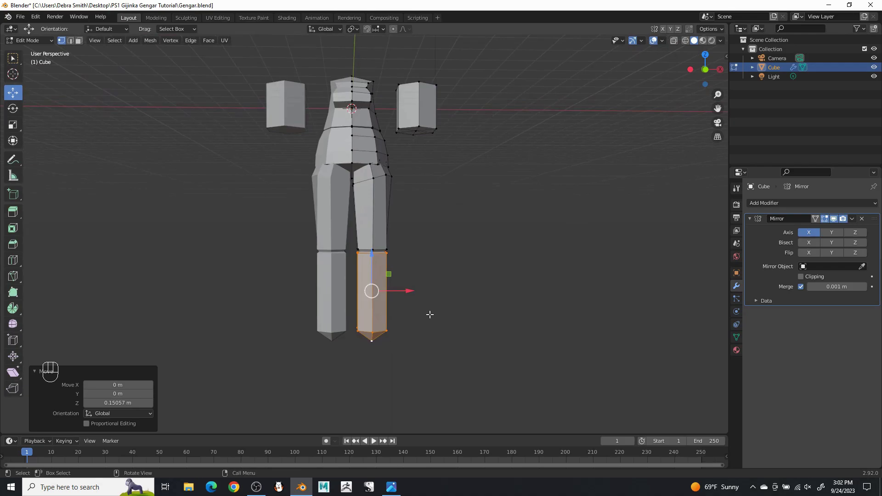
pyautogui.click(392, 489)
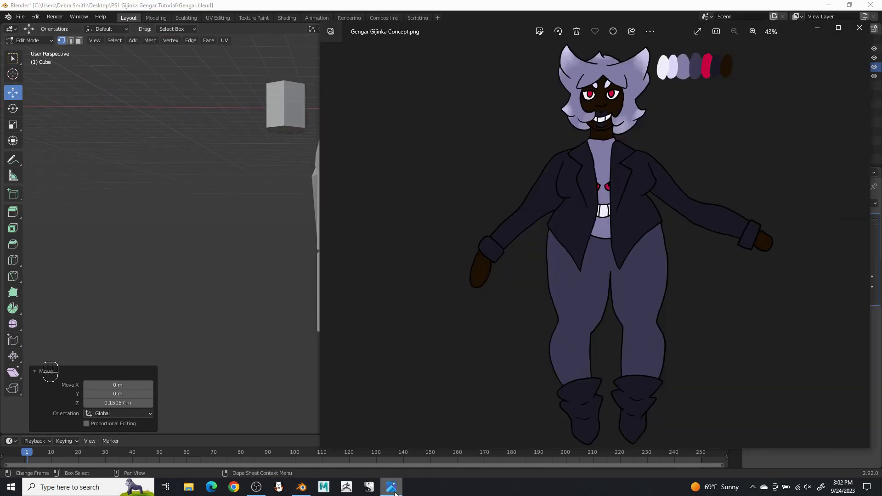
pyautogui.click(392, 489)
pyautogui.keyDown('shift'); pyautogui.moveTo(451, 360); pyautogui.dragTo(460, 280, button='middle'); pyautogui.keyUp('shift')
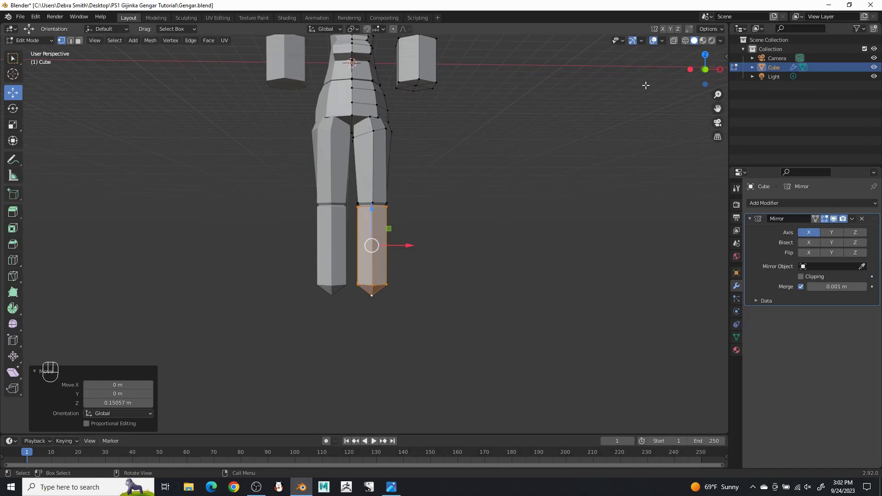
pyautogui.click(674, 42)
pyautogui.moveTo(344, 277); pyautogui.dragTo(345, 277)
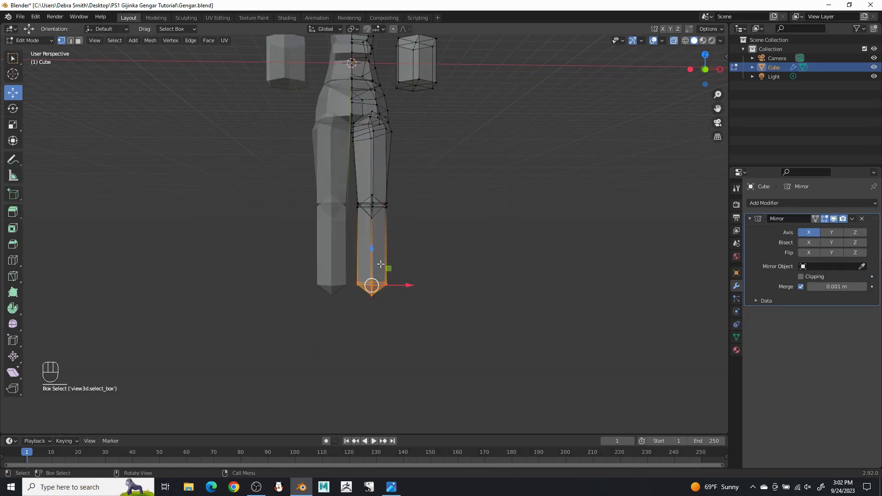
pyautogui.moveTo(372, 252); pyautogui.dragTo(371, 262)
pyautogui.press('s')
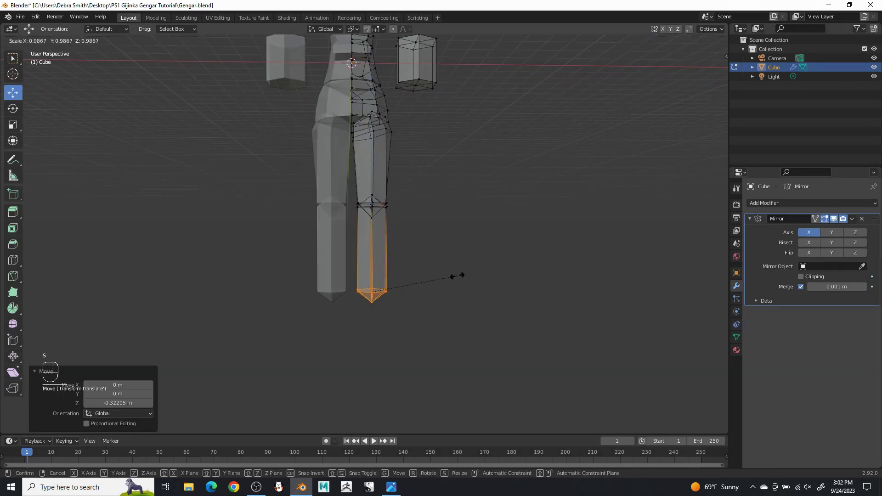
pyautogui.click(446, 277)
pyautogui.click(438, 253)
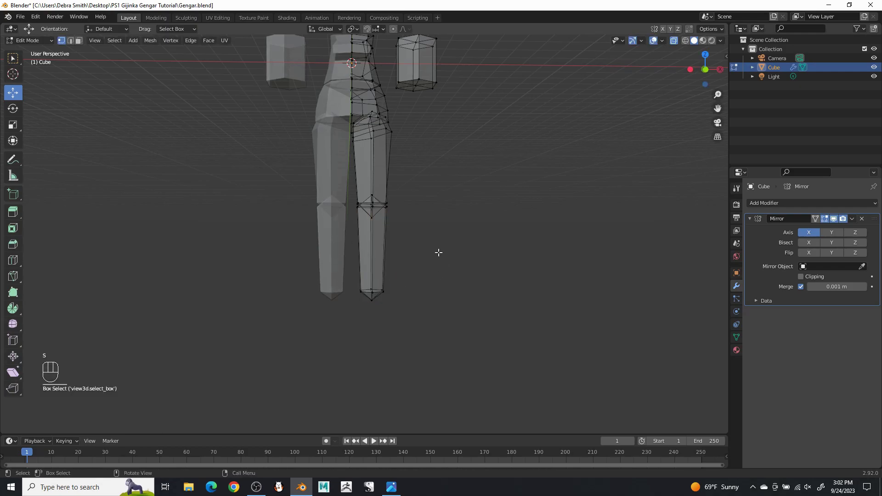
pyautogui.click(674, 41)
# Add one loop cut around the lower leg below the knee with a factor of -0.459 and scale it up
pyautogui.scroll(2, 395, 254)
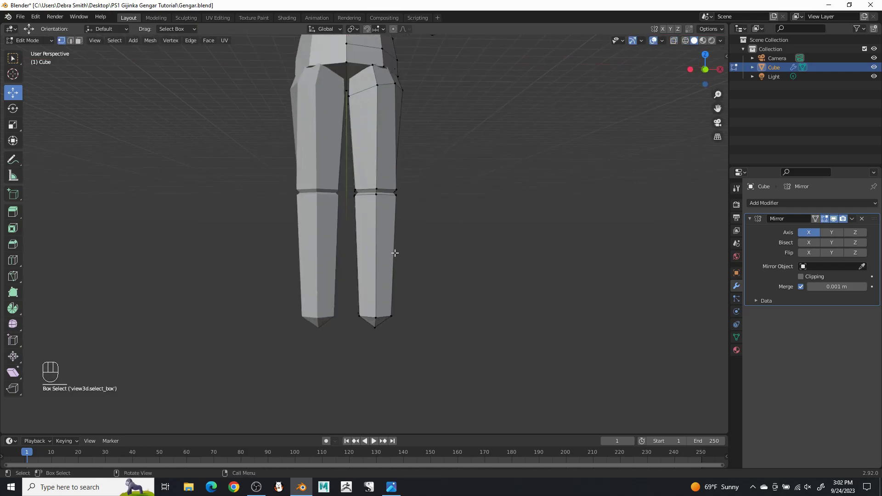
pyautogui.keyDown('shift'); pyautogui.moveTo(408, 224); pyautogui.dragTo(396, 255, button='middle'); pyautogui.keyUp('shift')
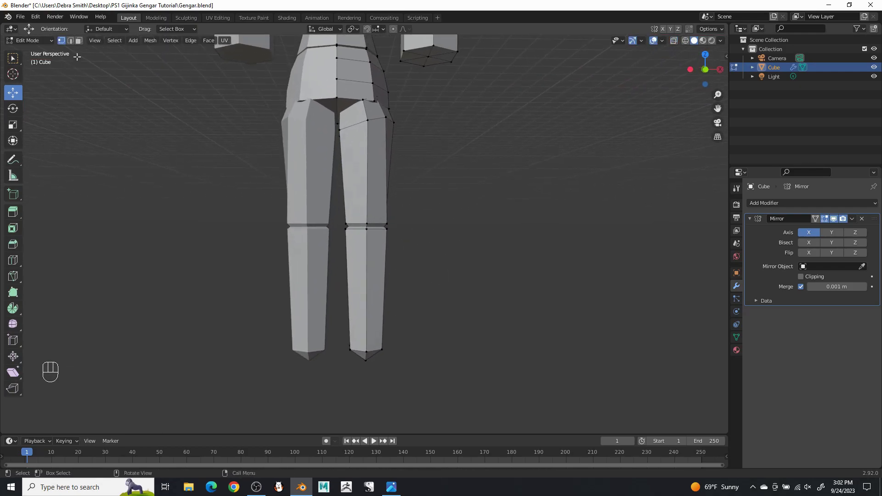
pyautogui.rightClick(369, 259)
pyautogui.click(368, 258)
pyautogui.click(368, 260)
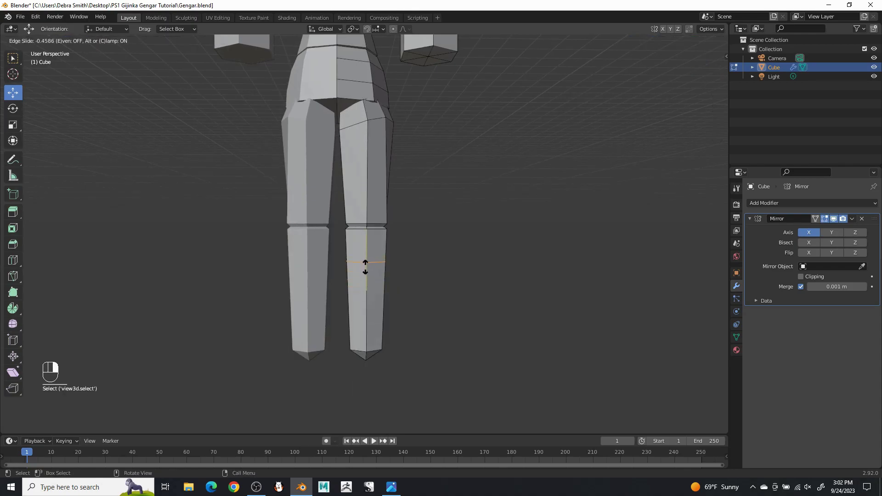
pyautogui.click(365, 266)
pyautogui.moveTo(463, 260); pyautogui.dragTo(478, 293, button='middle')
pyautogui.press('s')
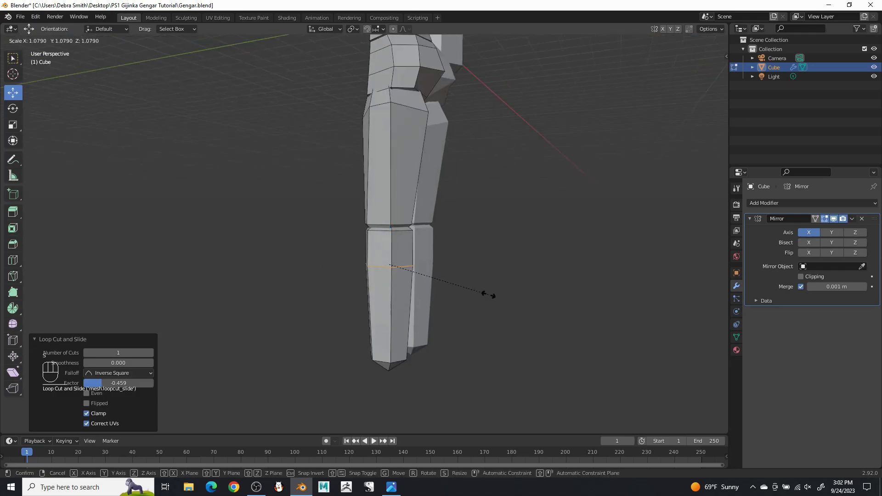
pyautogui.click(495, 295)
# Shift the calf loop backward along Y and outward along X, and scale it to 1.079
pyautogui.scroll(3, 453, 296)
pyautogui.moveTo(414, 299); pyautogui.dragTo(448, 289, button='middle')
pyautogui.moveTo(450, 285); pyautogui.dragTo(464, 285)
pyautogui.moveTo(442, 298); pyautogui.dragTo(538, 317, button='middle')
pyautogui.moveTo(417, 279); pyautogui.dragTo(424, 278)
pyautogui.moveTo(424, 278)
pyautogui.mouseDown(button='middle')
pyautogui.moveTo(437, 275)
pyautogui.moveTo(417, 271)
pyautogui.mouseUp(button='middle')
pyautogui.moveTo(416, 271); pyautogui.dragTo(413, 270)
pyautogui.press('s')
pyautogui.click(436, 271)
pyautogui.moveTo(435, 271); pyautogui.dragTo(384, 305, button='middle')
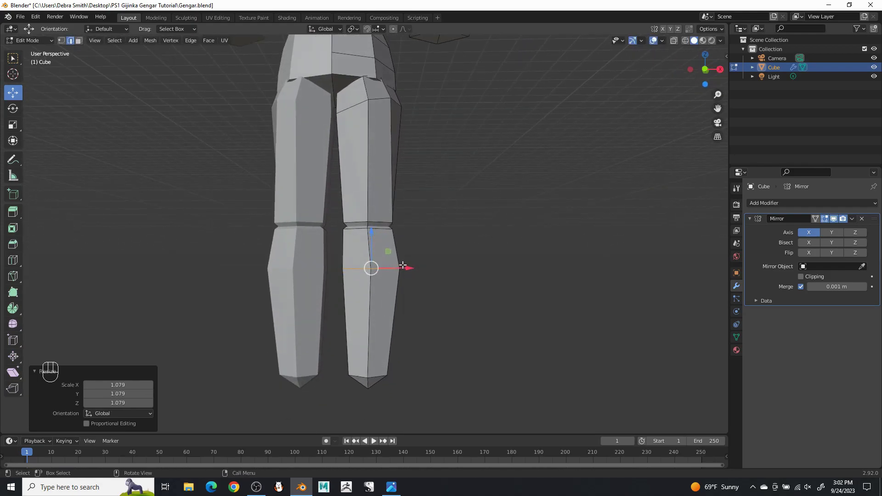
# Select the calf edge loop on the lower leg and fine-tune its scale
pyautogui.click(395, 317)
pyautogui.press('s')
pyautogui.click(437, 260)
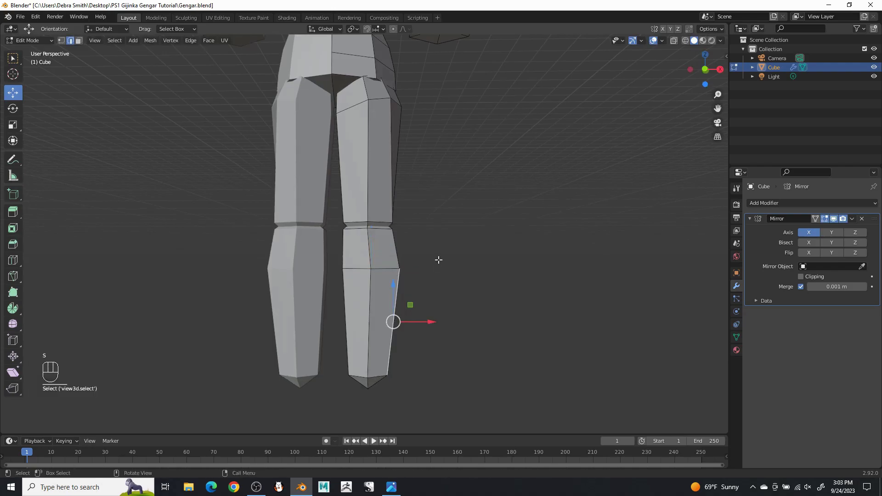
pyautogui.scroll(-2, 449, 258)
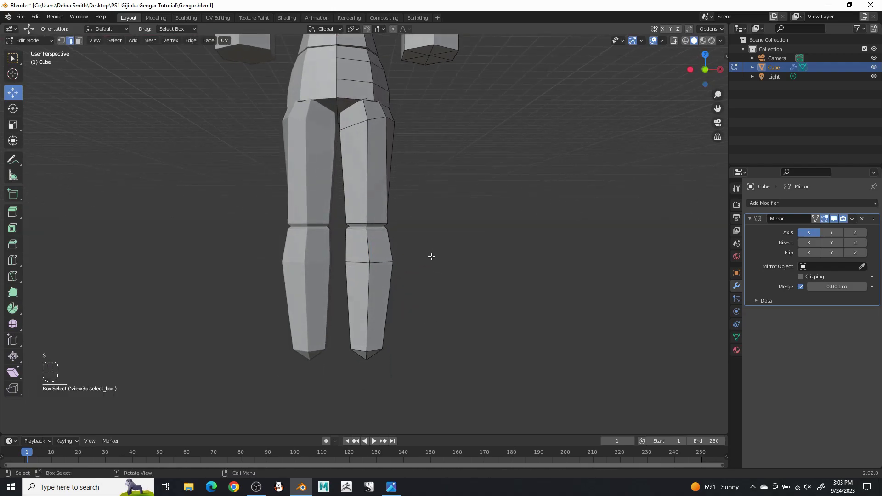
pyautogui.keyDown('alt'); pyautogui.keyDown('shift'); pyautogui.click(385, 262); pyautogui.keyUp('shift'); pyautogui.keyUp('alt')
pyautogui.press('s')
pyautogui.click(452, 238)
pyautogui.click(461, 234)
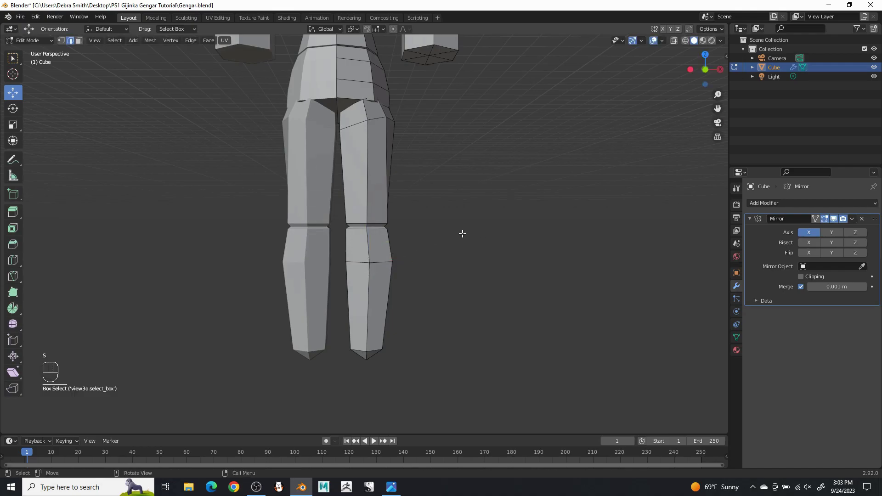
# Select the upper torso in X-ray view, enable Clipping on the Mirror modifier, and scale the selection up slightly
pyautogui.keyDown('shift'); pyautogui.moveTo(464, 217); pyautogui.dragTo(474, 233, button='middle'); pyautogui.keyUp('shift')
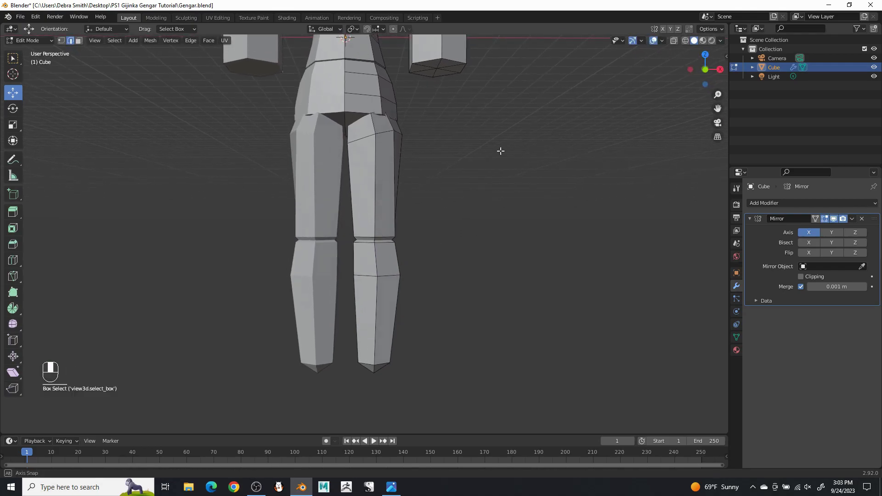
pyautogui.keyDown('shift'); pyautogui.moveTo(498, 147); pyautogui.dragTo(534, 256, button='middle'); pyautogui.keyUp('shift')
pyautogui.scroll(-3, 476, 226)
pyautogui.moveTo(472, 225); pyautogui.dragTo(486, 212, button='middle')
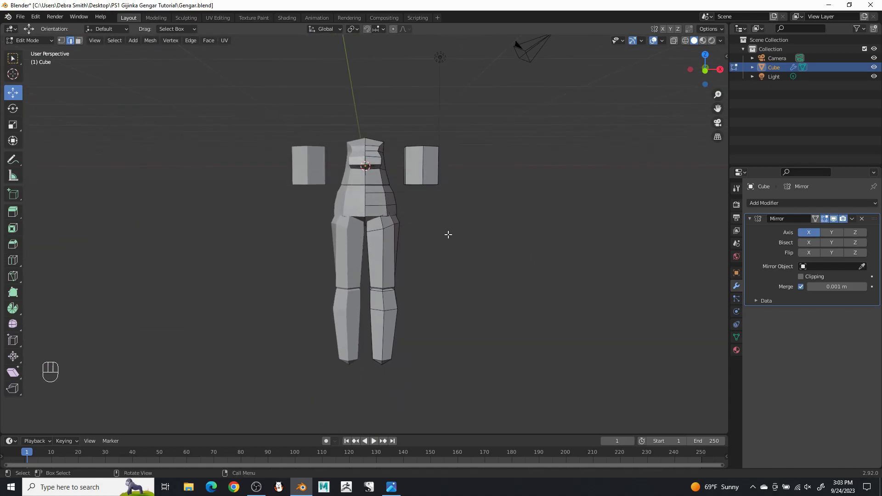
pyautogui.scroll(3, 439, 113)
pyautogui.keyDown('shift'); pyautogui.moveTo(426, 118); pyautogui.dragTo(418, 169, button='middle'); pyautogui.keyUp('shift')
pyautogui.hotkey('alt', 'z')
pyautogui.moveTo(327, 101); pyautogui.dragTo(413, 184)
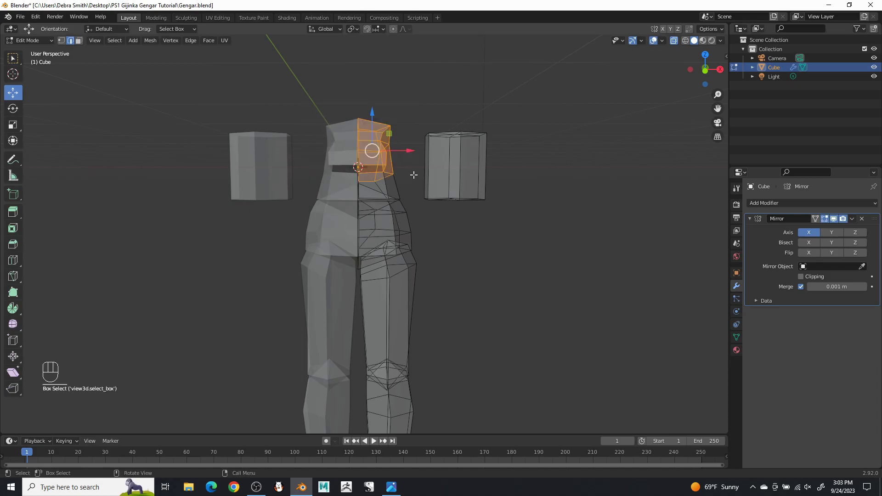
pyautogui.press('s')
pyautogui.rightClick(428, 152)
pyautogui.scroll(3, 425, 104)
pyautogui.press('s')
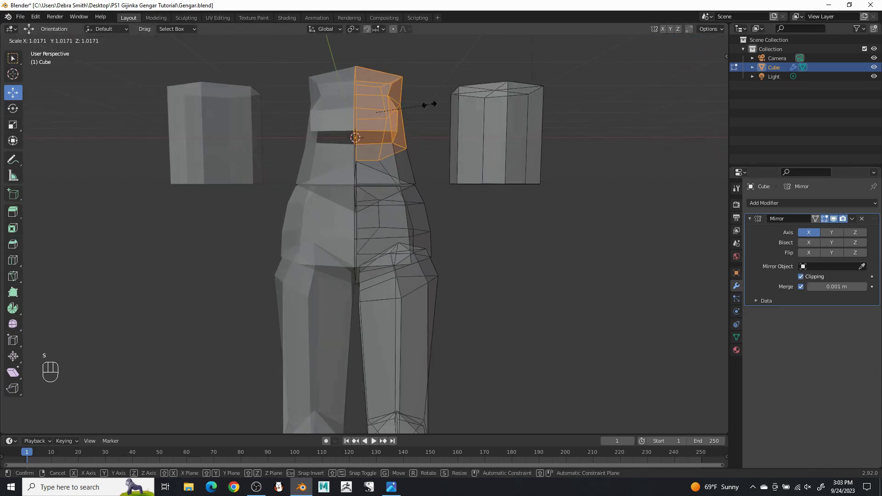
pyautogui.click(399, 91)
# Raise the upper torso about 0.179 m along Z, scale it to 1.070, and lower it about 0.012 m
pyautogui.moveTo(381, 73); pyautogui.dragTo(388, 65)
pyautogui.press('s')
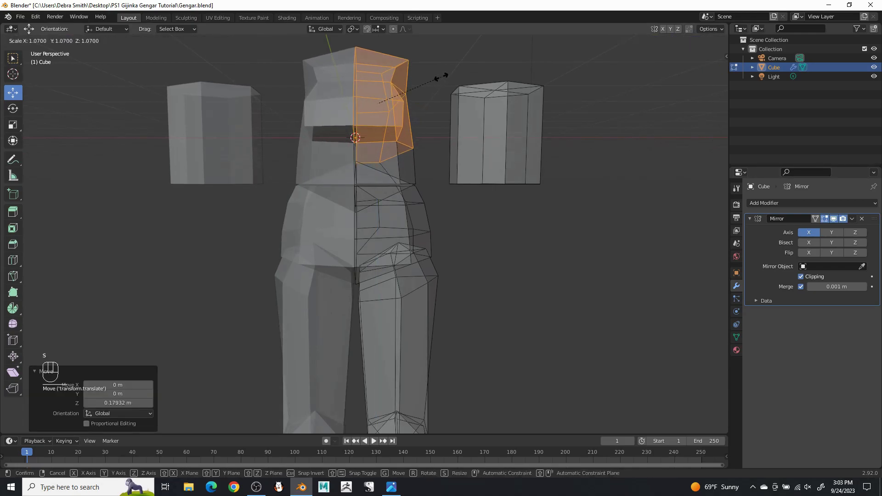
pyautogui.click(442, 76)
pyautogui.keyDown('shift'); pyautogui.moveTo(437, 87); pyautogui.dragTo(437, 137, button='middle'); pyautogui.keyUp('shift')
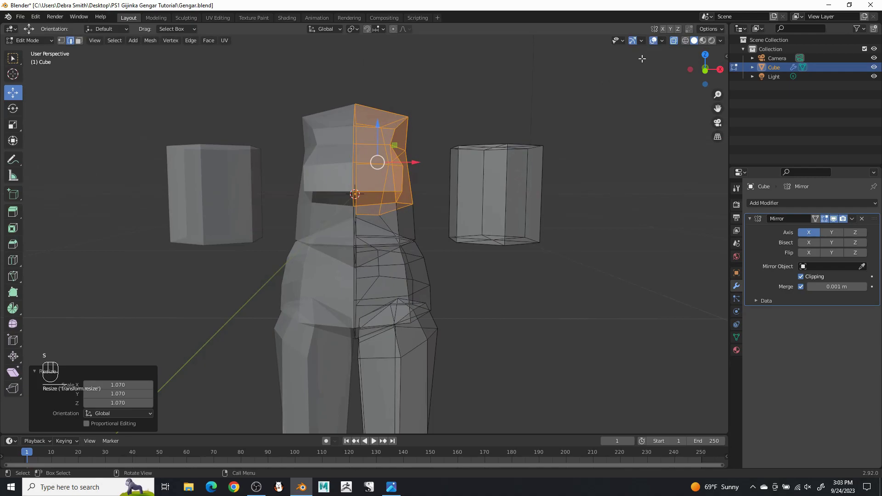
pyautogui.click(675, 43)
pyautogui.moveTo(397, 180); pyautogui.dragTo(401, 176, button='middle')
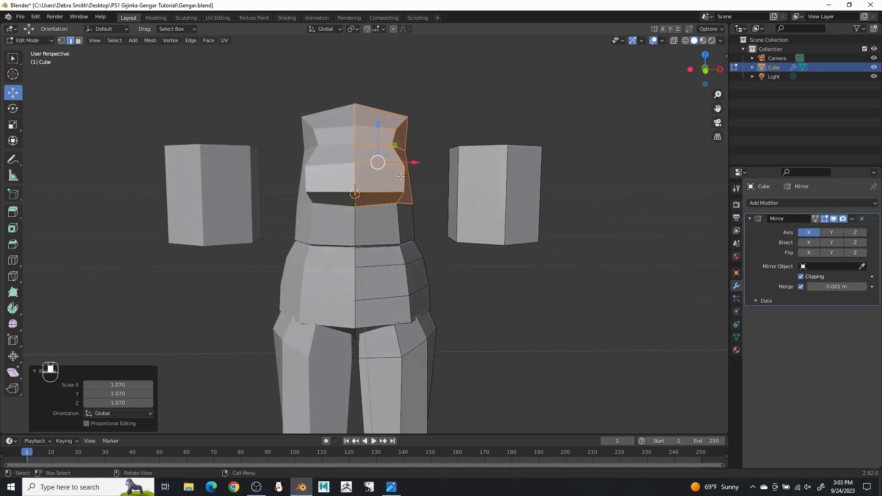
pyautogui.scroll(-3, 479, 142)
pyautogui.keyDown('shift'); pyautogui.moveTo(467, 201); pyautogui.dragTo(449, 191, button='middle'); pyautogui.keyUp('shift')
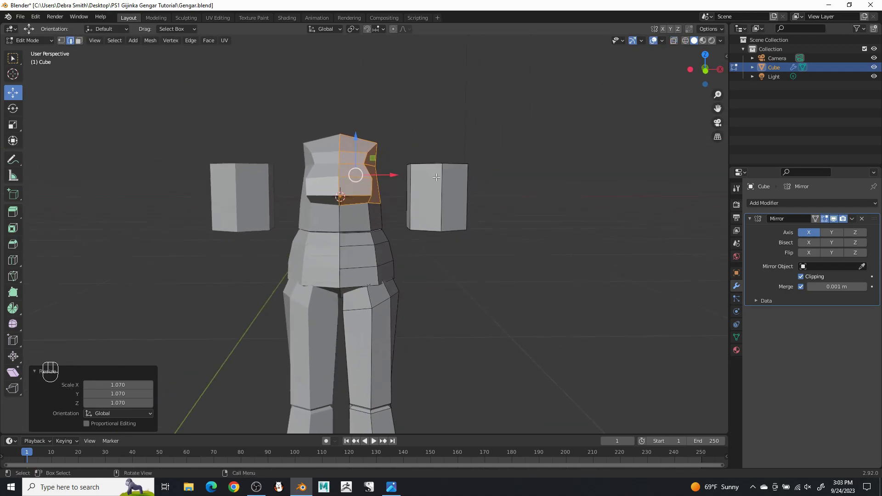
pyautogui.scroll(2, 427, 172)
pyautogui.moveTo(355, 123); pyautogui.dragTo(351, 125)
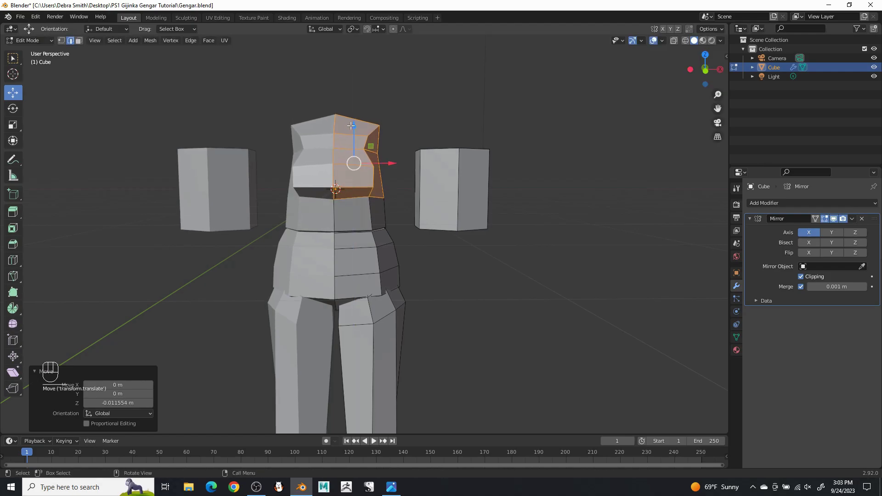
# Select the waist edges where the torso meets the hips and scale them to 1.137
pyautogui.moveTo(415, 239); pyautogui.dragTo(385, 226)
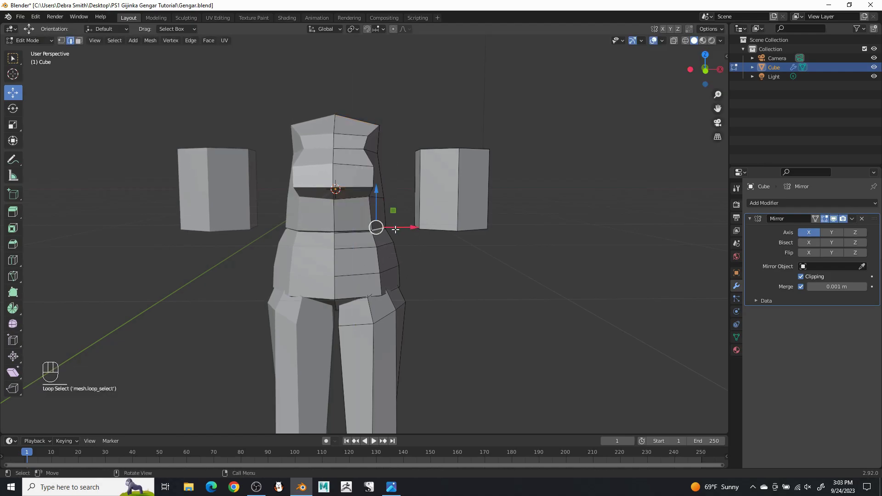
pyautogui.scroll(4, 394, 228)
pyautogui.moveTo(457, 248); pyautogui.dragTo(446, 217)
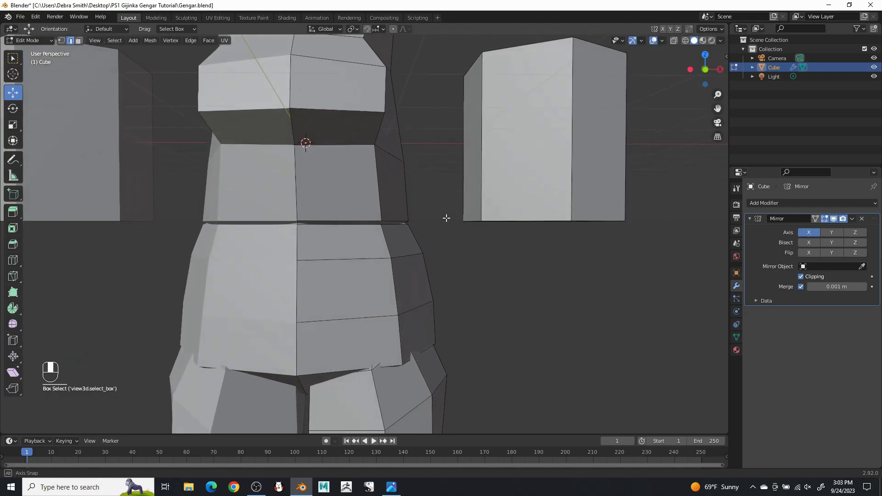
pyautogui.click(675, 40)
pyautogui.moveTo(415, 230); pyautogui.dragTo(416, 230)
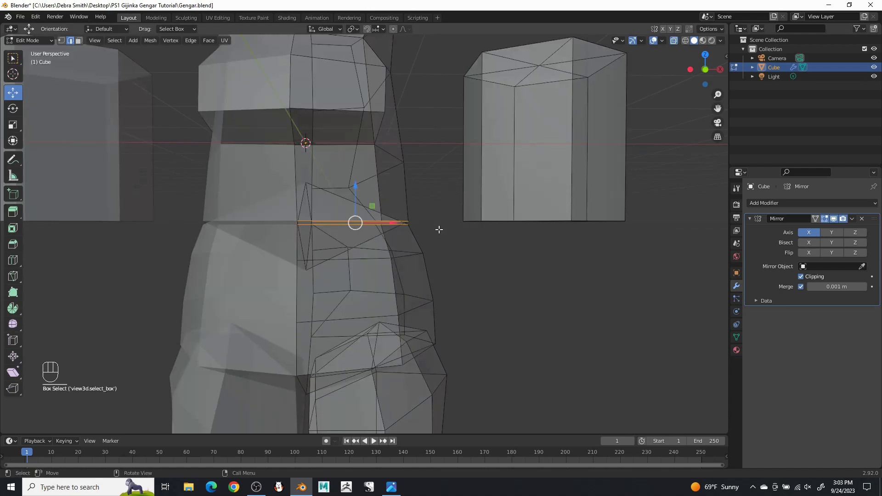
pyautogui.press('s')
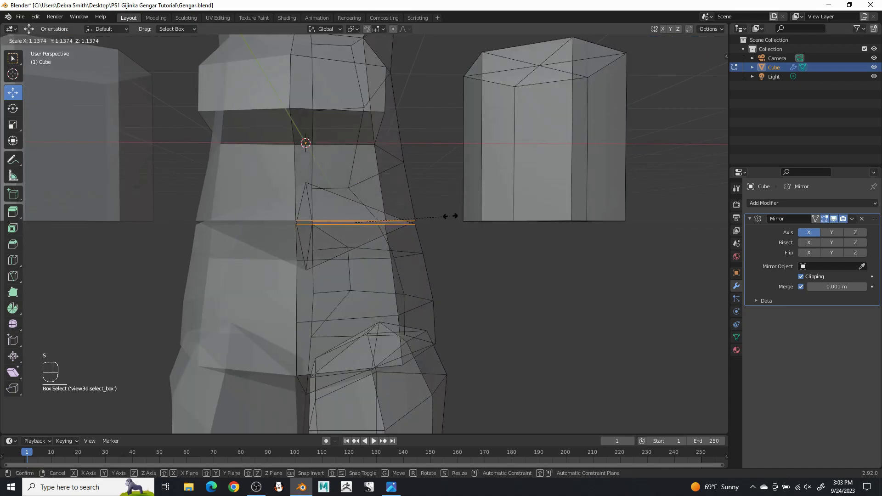
pyautogui.click(450, 216)
pyautogui.click(674, 41)
# Enlarge the waist edges further and scale the first hip edge loop below them to 1.118
pyautogui.moveTo(402, 152); pyautogui.dragTo(556, 232, button='middle')
pyautogui.press('s')
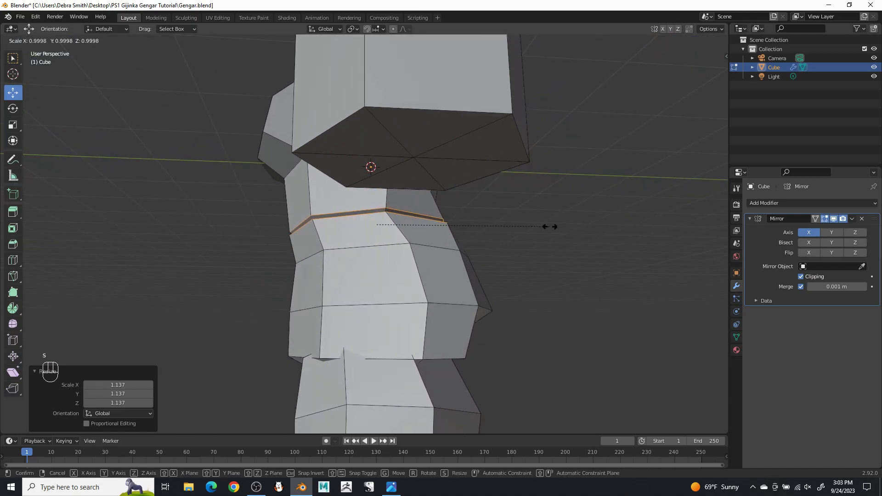
pyautogui.click(558, 227)
pyautogui.moveTo(538, 238); pyautogui.dragTo(530, 244)
pyautogui.keyDown('alt'); pyautogui.click(440, 250); pyautogui.keyUp('alt')
pyautogui.press('s')
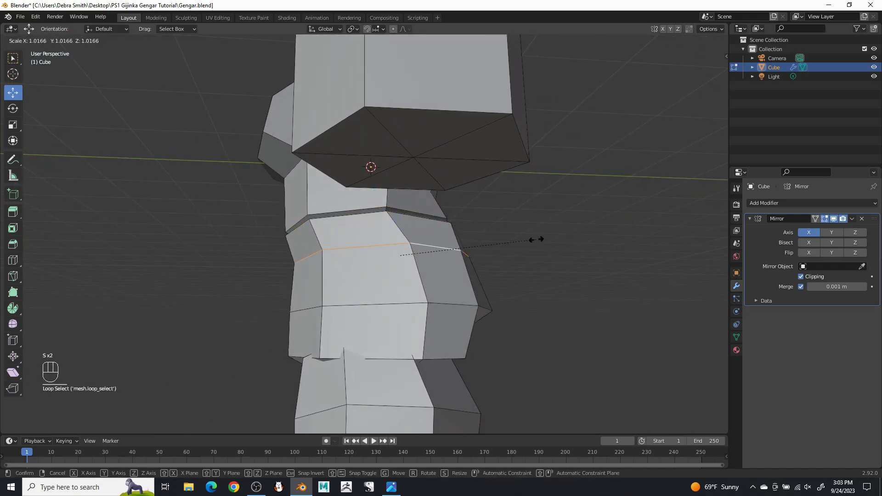
pyautogui.click(550, 241)
pyautogui.moveTo(550, 240); pyautogui.dragTo(543, 249, button='middle')
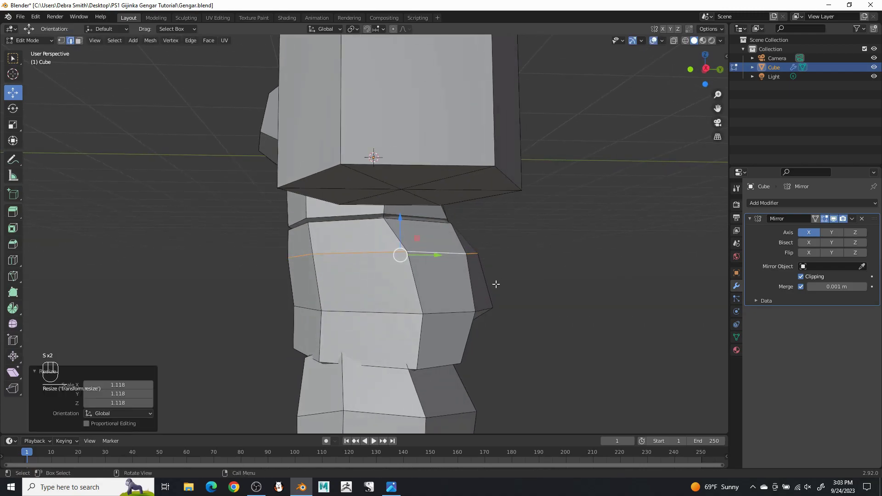
# Select the lower hip edge loop and scale it up to about 1.06
pyautogui.moveTo(498, 283); pyautogui.dragTo(491, 290)
pyautogui.keyDown('alt'); pyautogui.click(452, 313); pyautogui.keyUp('alt')
pyautogui.press('s')
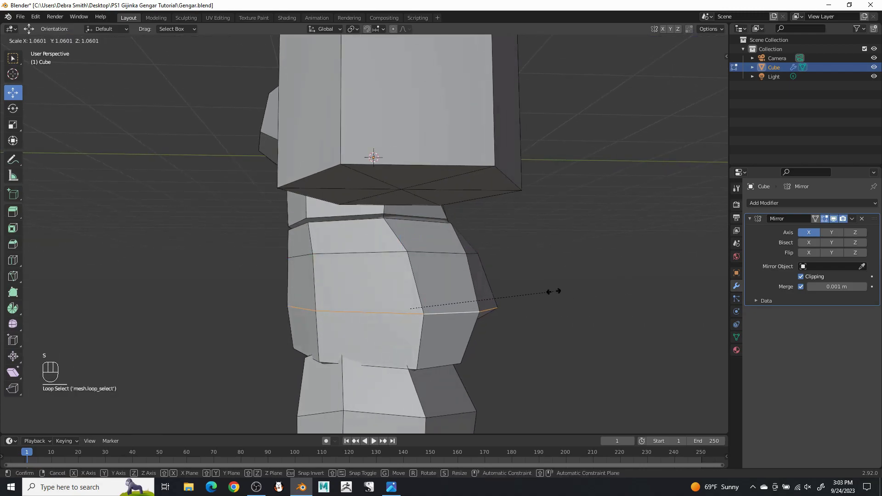
pyautogui.click(552, 291)
pyautogui.moveTo(557, 258); pyautogui.dragTo(524, 254)
pyautogui.moveTo(524, 254); pyautogui.dragTo(406, 233, button='middle')
pyautogui.scroll(-1, 406, 243)
# Select the rear edge at the bottom of the hips and move it outward to fill out the back
pyautogui.click(409, 309)
pyautogui.moveTo(409, 308); pyautogui.dragTo(485, 324, button='middle')
pyautogui.moveTo(474, 335); pyautogui.dragTo(490, 315)
pyautogui.moveTo(491, 316); pyautogui.dragTo(469, 297, button='middle')
pyautogui.scroll(2, 337, 263)
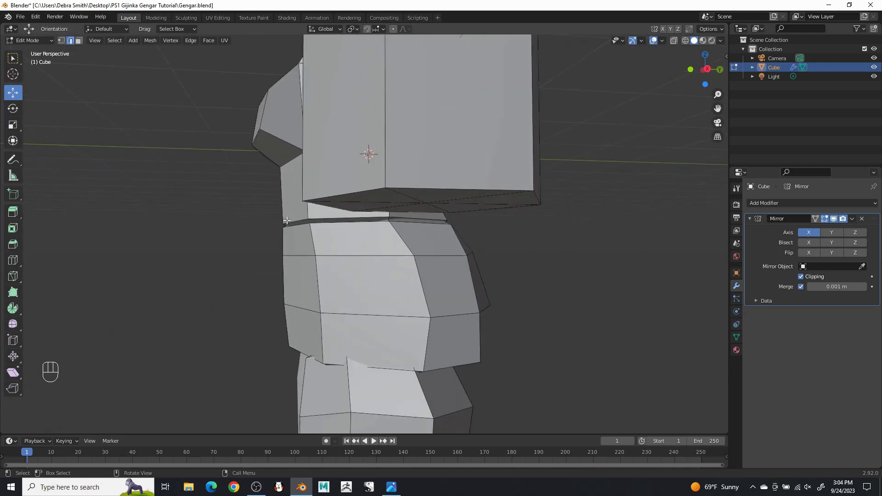
# Move the front edges of the waist, upper hips and lower hips forward along Y to round out the belly
pyautogui.moveTo(323, 223); pyautogui.dragTo(314, 227)
pyautogui.click(299, 254)
pyautogui.moveTo(336, 254); pyautogui.dragTo(326, 256)
pyautogui.click(303, 312)
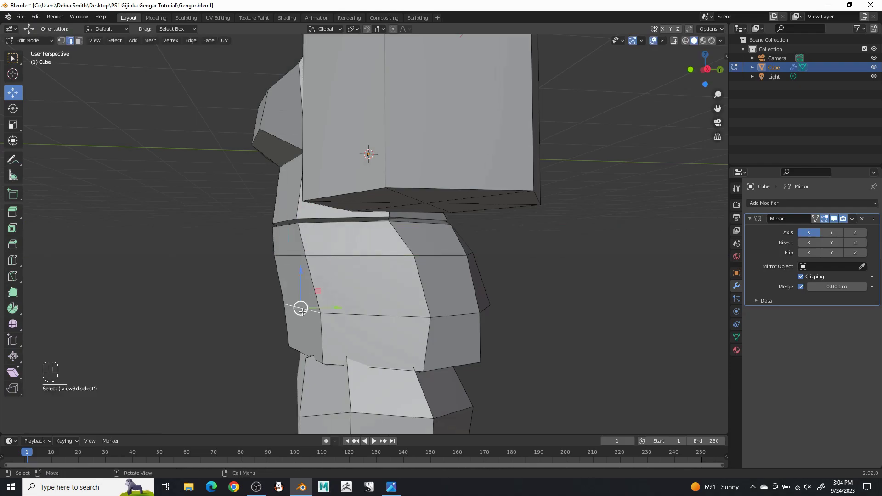
pyautogui.moveTo(337, 305); pyautogui.dragTo(332, 304)
# Push the front waist and hip edges slightly further forward along Y and deselect everything
pyautogui.keyDown('shift'); pyautogui.click(280, 223); pyautogui.keyUp('shift')
pyautogui.moveTo(318, 226); pyautogui.dragTo(313, 226)
pyautogui.click(291, 255)
pyautogui.moveTo(322, 258); pyautogui.dragTo(320, 259)
pyautogui.click(303, 307)
pyautogui.moveTo(335, 307); pyautogui.dragTo(331, 308)
pyautogui.moveTo(160, 333); pyautogui.dragTo(155, 337)
pyautogui.scroll(-5, 180, 308)
pyautogui.moveTo(188, 310); pyautogui.dragTo(404, 292, button='middle')
pyautogui.scroll(-4, 417, 289)
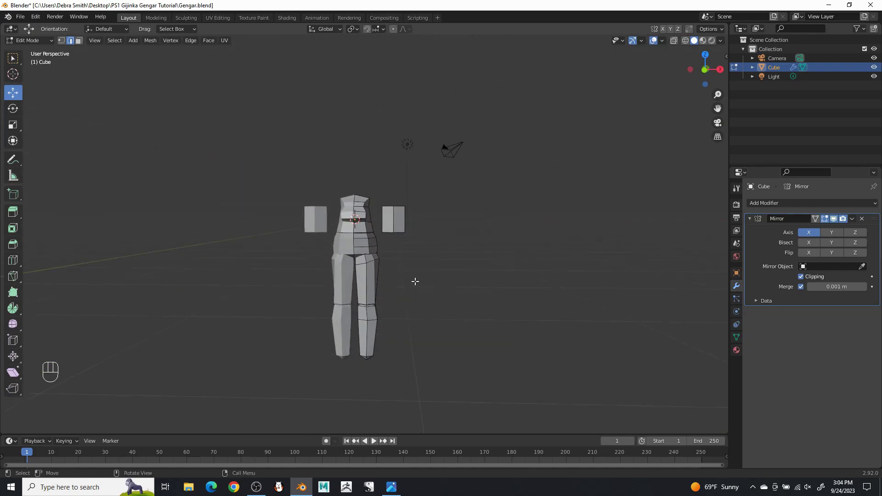
# Select the torso, arm blocks and thigh tops through the mesh and lower them along Z to shorten the thighs
pyautogui.scroll(3, 417, 285)
pyautogui.click(674, 40)
pyautogui.moveTo(195, 127); pyautogui.dragTo(499, 303)
pyautogui.moveTo(370, 192); pyautogui.dragTo(371, 201)
pyautogui.keyDown('shift'); pyautogui.moveTo(437, 231); pyautogui.dragTo(429, 171, button='middle'); pyautogui.keyUp('shift')
pyautogui.moveTo(197, 70); pyautogui.dragTo(443, 329)
pyautogui.moveTo(363, 173); pyautogui.dragTo(363, 184)
pyautogui.click(502, 216)
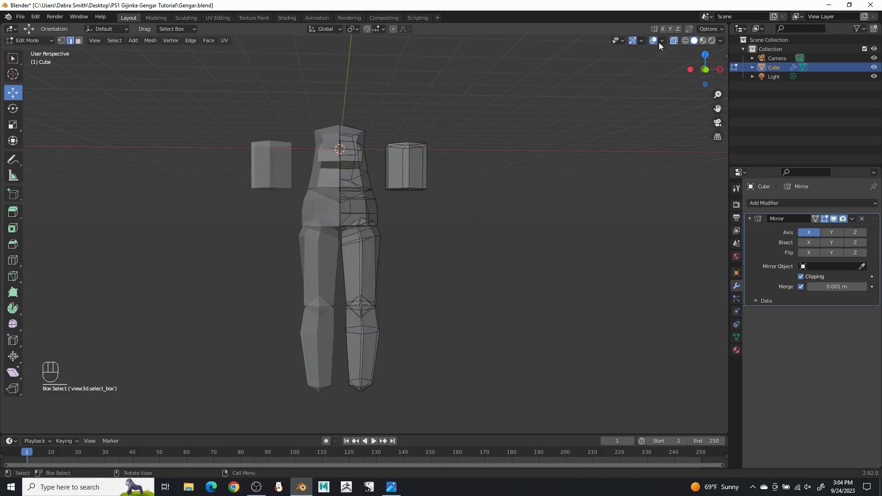
pyautogui.click(674, 40)
# Lower the torso, arm blocks and thigh tops a further 0.43 m or so along Z and deselect everything
pyautogui.moveTo(462, 255)
pyautogui.mouseDown(button='middle')
pyautogui.moveTo(459, 285)
pyautogui.moveTo(461, 268)
pyautogui.mouseUp(button='middle')
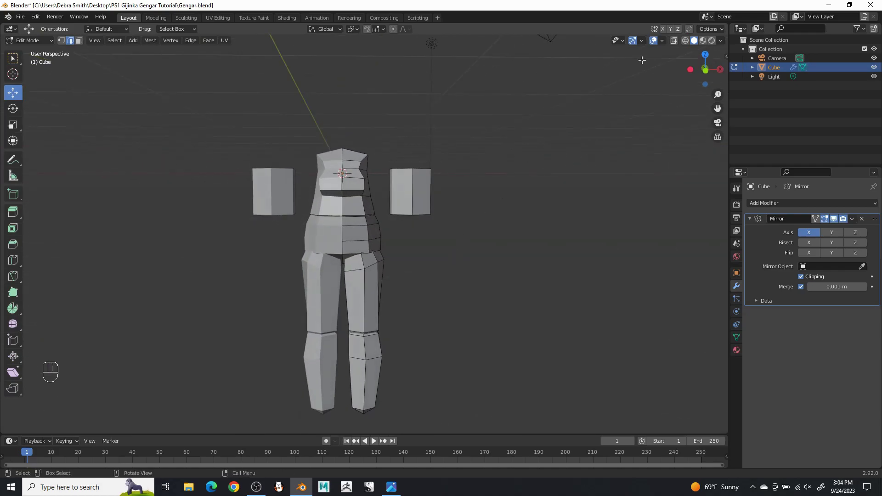
pyautogui.click(677, 43)
pyautogui.moveTo(185, 104); pyautogui.dragTo(499, 298)
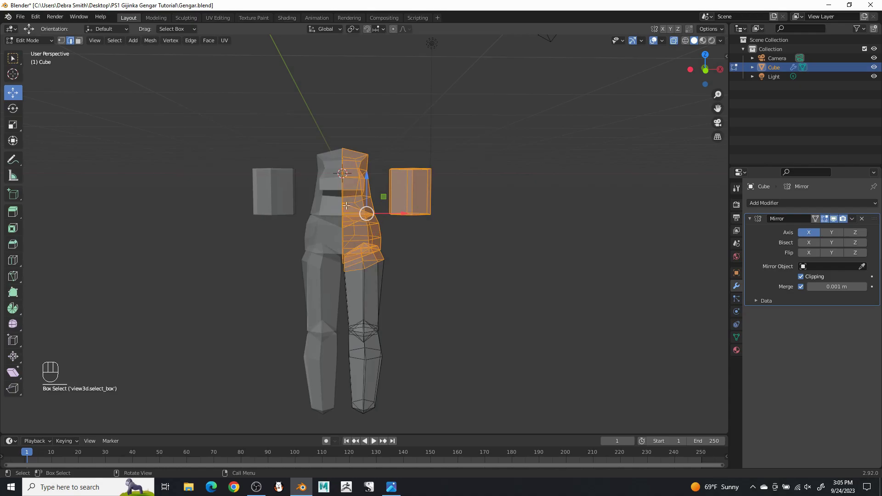
pyautogui.moveTo(367, 172); pyautogui.dragTo(367, 182)
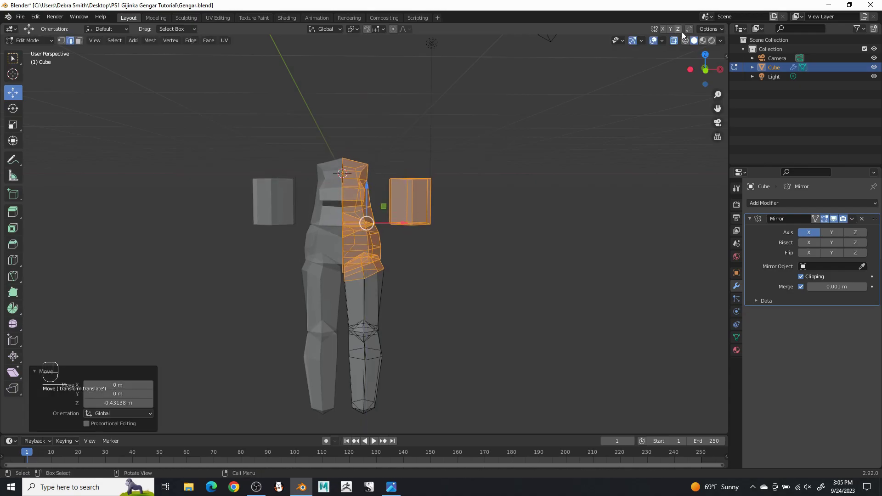
pyautogui.click(674, 40)
pyautogui.click(500, 258)
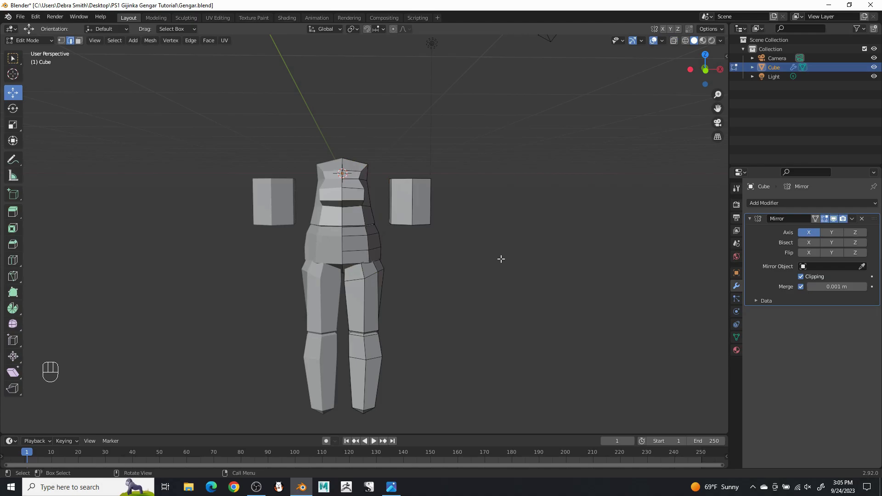
# Duplicate the linked arm block and move the copy straight down about 10.24 m along Z for the foot
pyautogui.keyDown('shift'); pyautogui.moveTo(521, 216); pyautogui.dragTo(488, 168, button='middle'); pyautogui.keyUp('shift')
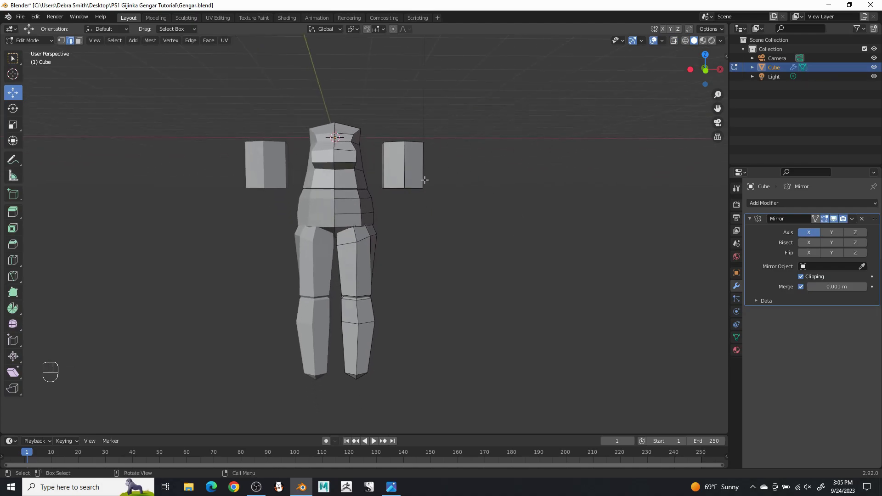
pyautogui.press('l')
pyautogui.hotkey('shift', 'd')
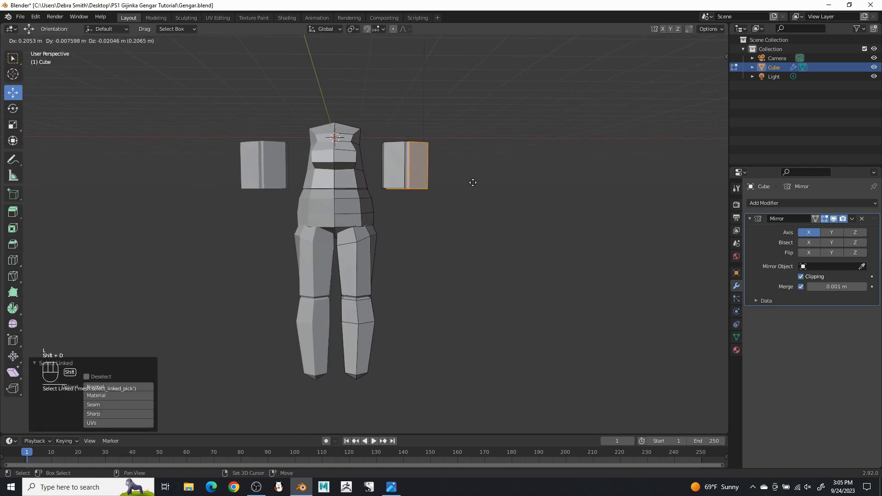
pyautogui.rightClick(484, 180)
pyautogui.moveTo(403, 127); pyautogui.dragTo(394, 350)
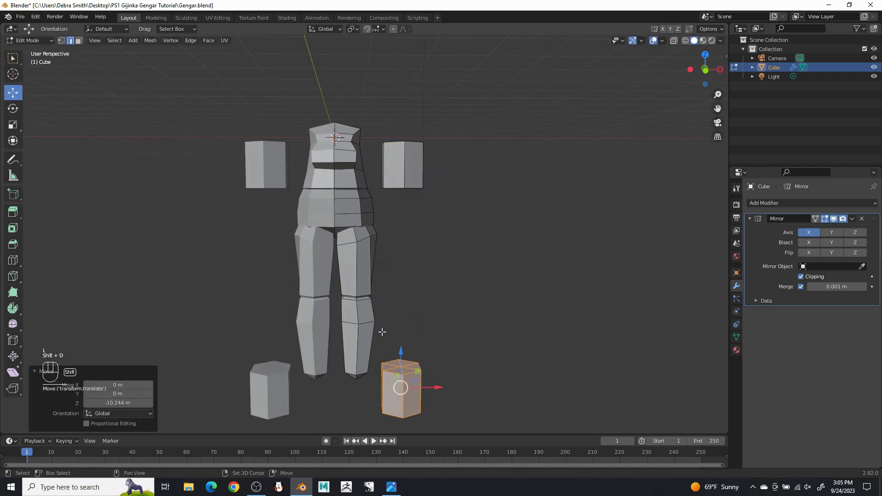
# Move the duplicated block along X toward the bottom of the leg and scale it down uniformly
pyautogui.keyDown('shift'); pyautogui.moveTo(380, 337); pyautogui.dragTo(374, 200, button='middle'); pyautogui.keyUp('shift')
pyautogui.scroll(2, 396, 239)
pyautogui.moveTo(423, 265)
pyautogui.mouseDown(button='middle')
pyautogui.moveTo(363, 330)
pyautogui.moveTo(427, 270)
pyautogui.mouseUp(button='middle')
pyautogui.moveTo(444, 270); pyautogui.dragTo(370, 290)
pyautogui.moveTo(363, 296); pyautogui.dragTo(386, 285, button='middle')
pyautogui.press('s')
pyautogui.click(406, 236)
# Adjust the foot block's height and depth against the ankle and move it outward along X, clear of the leg
pyautogui.moveTo(363, 279); pyautogui.dragTo(359, 276)
pyautogui.moveTo(325, 244); pyautogui.dragTo(326, 231)
pyautogui.moveTo(326, 231); pyautogui.dragTo(416, 270, button='middle')
pyautogui.moveTo(425, 267); pyautogui.dragTo(416, 268)
pyautogui.moveTo(416, 268); pyautogui.dragTo(498, 274, button='middle')
pyautogui.moveTo(358, 277); pyautogui.dragTo(489, 276)
# Scale the foot block to about 0.62 along Z and raise its top centre vertex about 0.41 m
pyautogui.click(13, 125)
pyautogui.moveTo(457, 250); pyautogui.dragTo(452, 260)
pyautogui.moveTo(452, 260); pyautogui.dragTo(1, 11, button='middle')
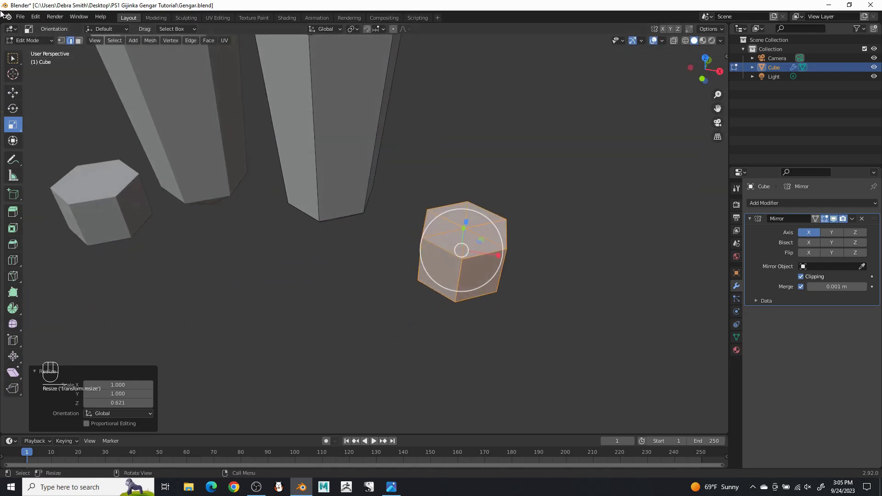
pyautogui.click(469, 228)
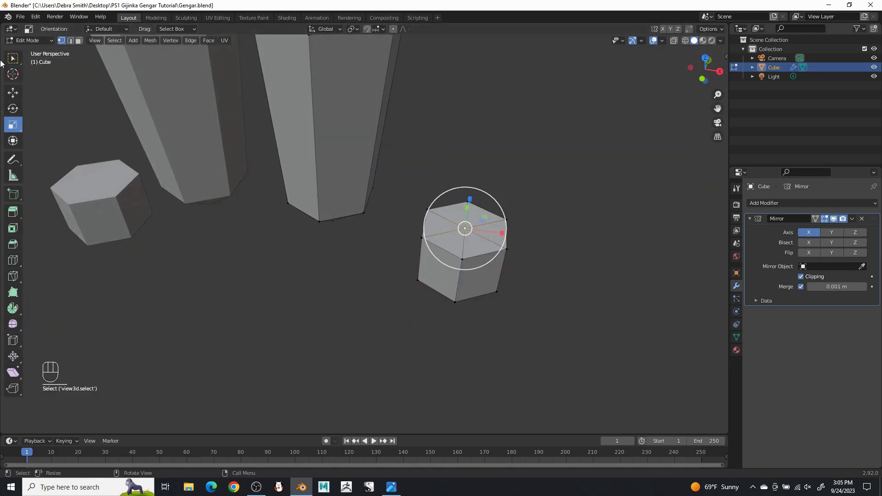
pyautogui.moveTo(469, 201); pyautogui.dragTo(469, 171)
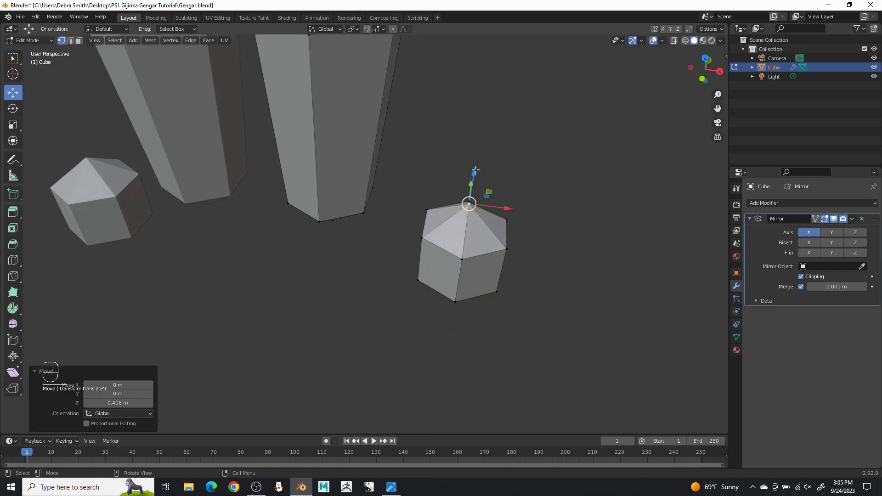
# Select the whole foot block, move it about 1.81 m inward along X under the leg, and raise it to the ankle
pyautogui.moveTo(469, 171); pyautogui.dragTo(481, 203, button='middle')
pyautogui.press('l')
pyautogui.moveTo(502, 274); pyautogui.dragTo(375, 263)
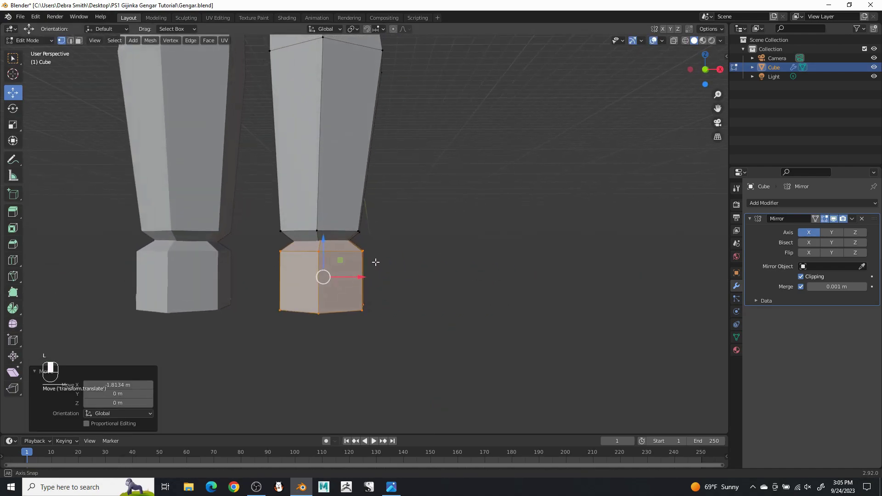
pyautogui.moveTo(323, 239); pyautogui.dragTo(319, 225)
pyautogui.moveTo(365, 272); pyautogui.dragTo(356, 267)
# Extrude the two front faces of the foot block forward about 1.41 m to form the toe section
pyautogui.moveTo(353, 268); pyautogui.dragTo(89, 64, button='middle')
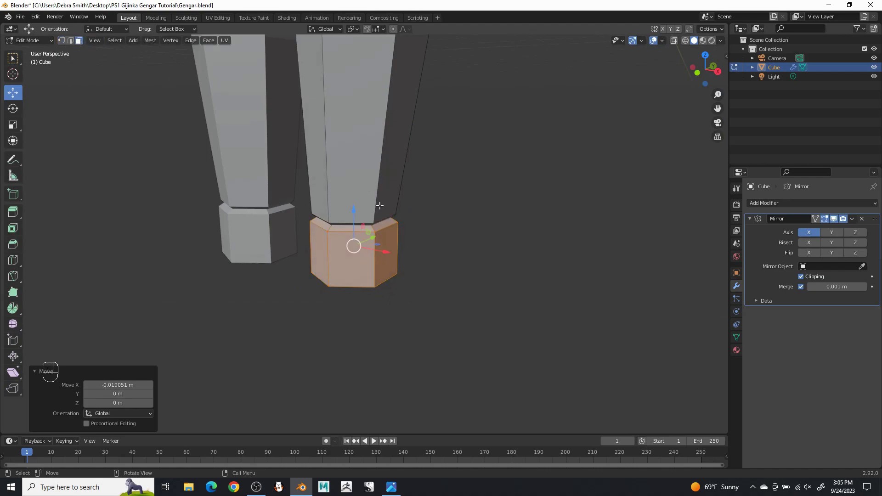
pyautogui.click(354, 249)
pyautogui.moveTo(484, 253); pyautogui.dragTo(395, 240, button='middle')
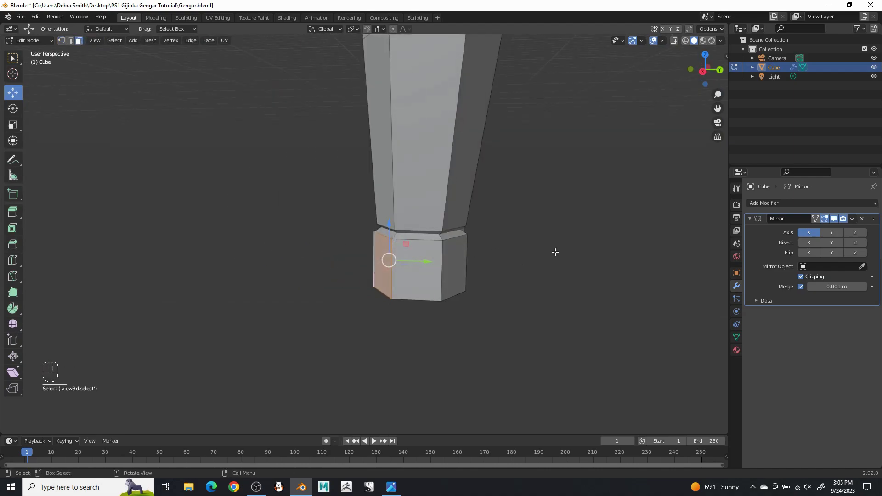
pyautogui.press('e')
pyautogui.click(454, 256)
# Select the two outermost vertical edges at the toe and scale them apart along X to widen the foot
pyautogui.moveTo(402, 276); pyautogui.dragTo(540, 321, button='middle')
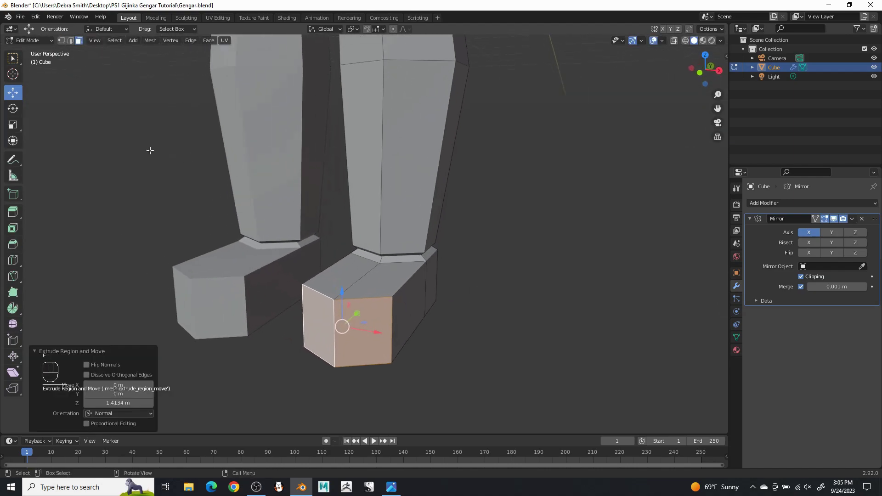
pyautogui.click(72, 41)
pyautogui.click(364, 299)
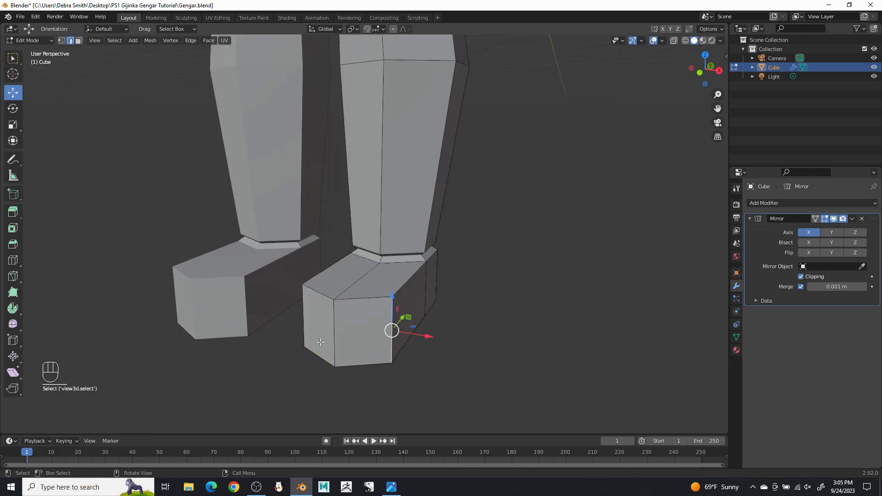
pyautogui.moveTo(353, 336); pyautogui.dragTo(461, 345, button='middle')
pyautogui.press('s')
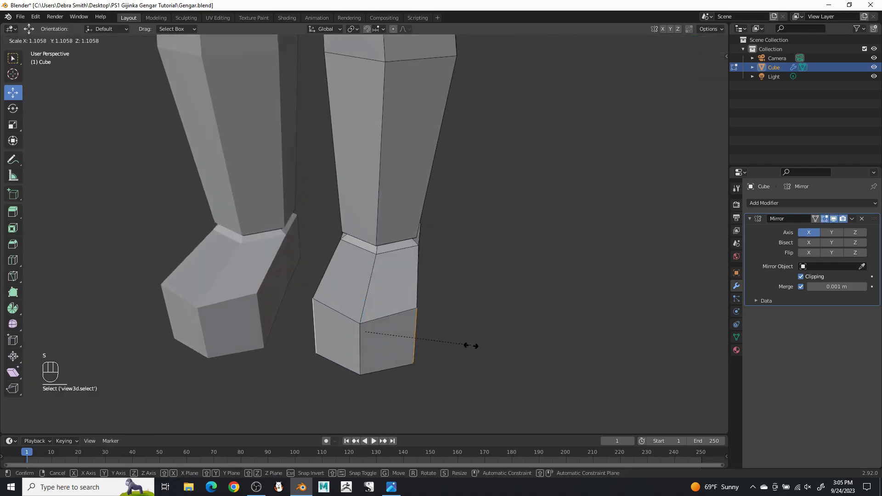
pyautogui.rightClick(474, 347)
pyautogui.click(12, 128)
pyautogui.moveTo(401, 335); pyautogui.dragTo(413, 338)
# Move the toe's outer vertical edge back about 0.28 m along Y and lower the top front edges about 0.22 m
pyautogui.click(416, 335)
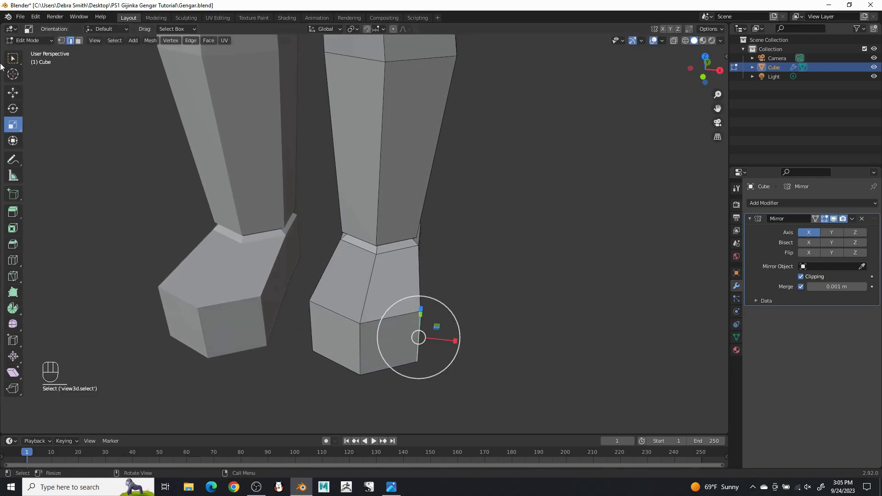
pyautogui.click(13, 93)
pyautogui.moveTo(445, 337); pyautogui.dragTo(398, 333, button='middle')
pyautogui.moveTo(377, 331); pyautogui.dragTo(403, 322)
pyautogui.moveTo(403, 321); pyautogui.dragTo(437, 312, button='middle')
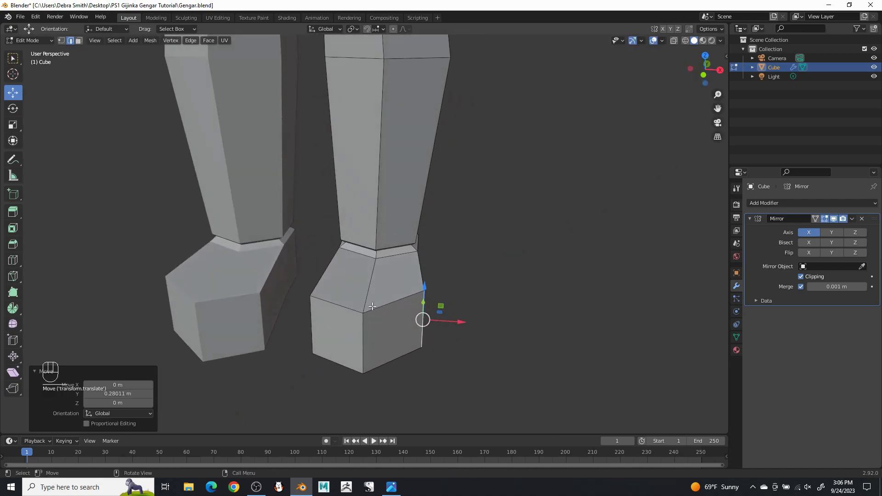
pyautogui.keyDown('shift'); pyautogui.click(331, 303); pyautogui.keyUp('shift')
pyautogui.moveTo(362, 265); pyautogui.dragTo(360, 282)
# Fine-tune the outer and inner vertical edges of the toe along Y to even out the foot's front
pyautogui.moveTo(360, 282); pyautogui.dragTo(307, 277, button='middle')
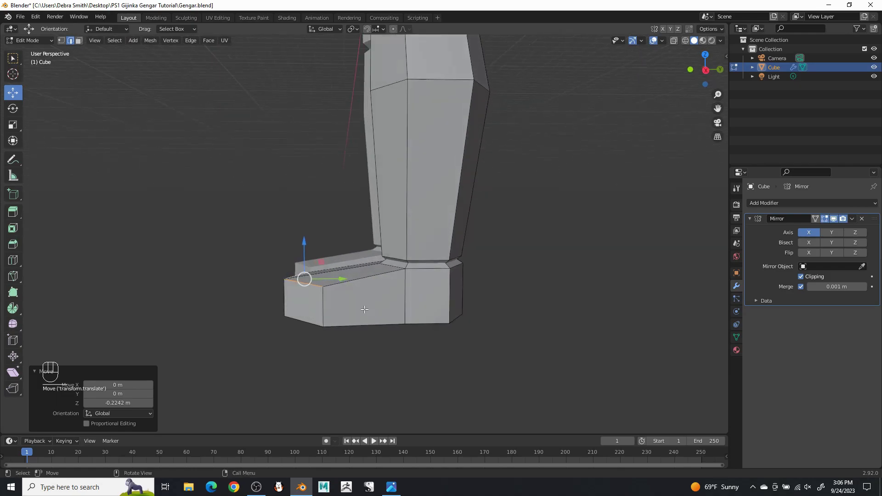
pyautogui.click(340, 298)
pyautogui.moveTo(358, 303); pyautogui.dragTo(342, 305)
pyautogui.moveTo(342, 306); pyautogui.dragTo(414, 347, button='middle')
pyautogui.moveTo(413, 347); pyautogui.dragTo(406, 342)
pyautogui.moveTo(406, 342); pyautogui.dragTo(403, 268, button='middle')
pyautogui.moveTo(403, 276); pyautogui.dragTo(404, 272)
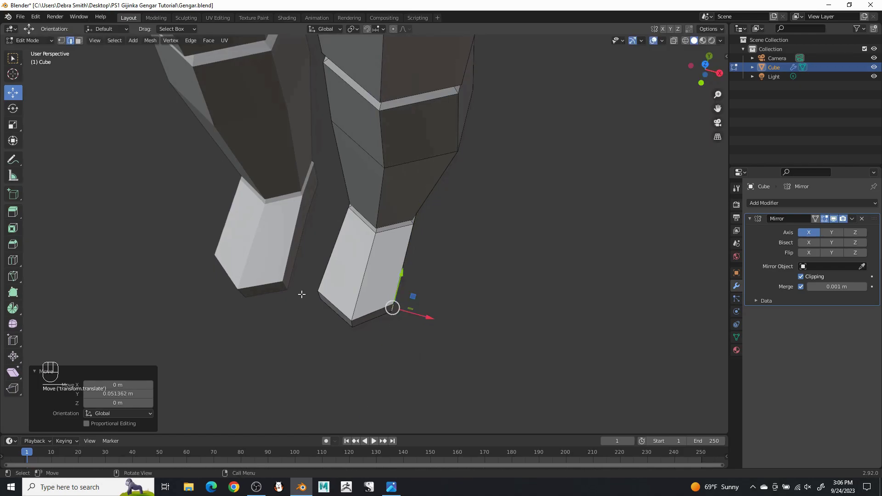
pyautogui.moveTo(350, 297); pyautogui.dragTo(376, 281, button='middle')
pyautogui.moveTo(337, 315); pyautogui.dragTo(335, 293)
pyautogui.moveTo(464, 263); pyautogui.dragTo(333, 209, button='middle')
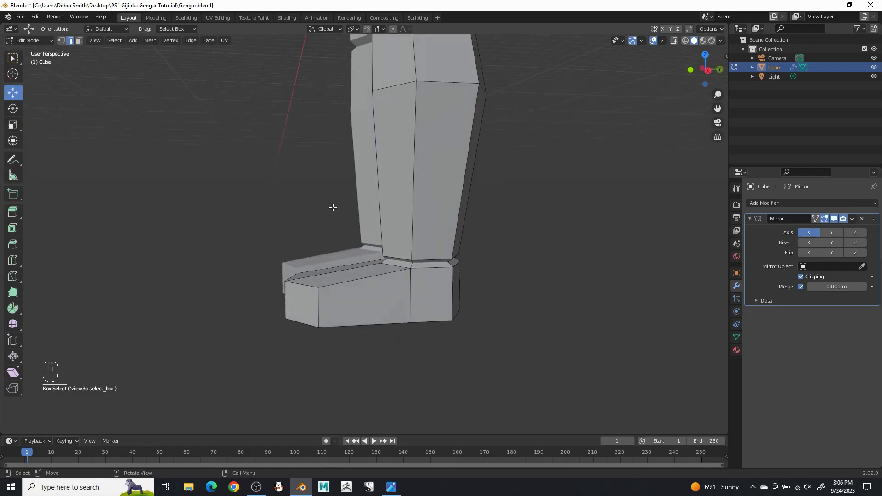
pyautogui.moveTo(336, 236); pyautogui.dragTo(337, 229)
pyautogui.moveTo(214, 251); pyautogui.dragTo(179, 247)
# Move the toe's top front edges back along Y and lower them about 0.02 m to slope the toe
pyautogui.moveTo(220, 239); pyautogui.dragTo(294, 257, button='middle')
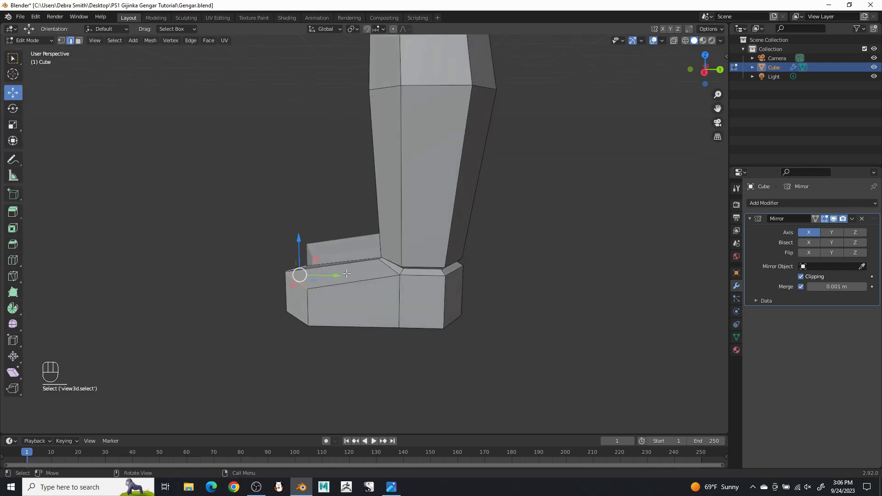
pyautogui.press('g')
pyautogui.press('y')
pyautogui.moveTo(353, 281); pyautogui.dragTo(355, 281)
pyautogui.moveTo(316, 240); pyautogui.dragTo(315, 249)
pyautogui.moveTo(316, 249); pyautogui.dragTo(318, 231, button='middle')
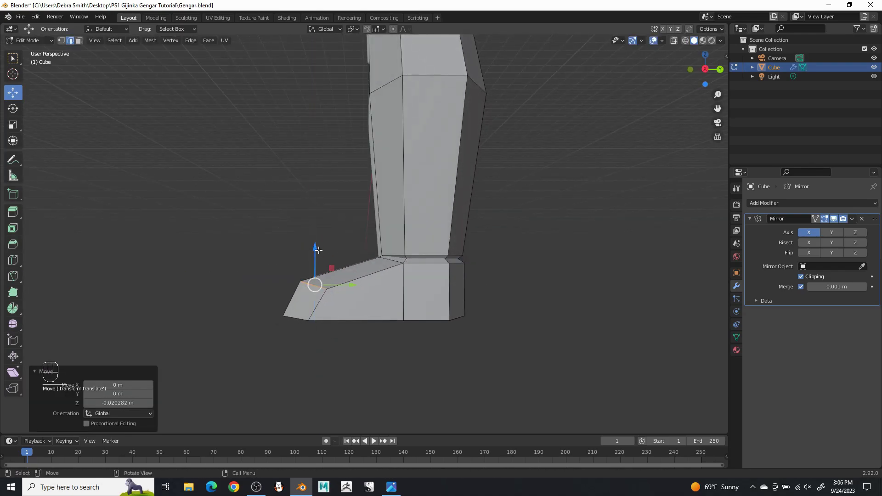
pyautogui.click(542, 232)
# Try to scale the whole foot down on its own and raise it to the ankle, and undo both changes
pyautogui.moveTo(541, 233); pyautogui.dragTo(540, 254, button='middle')
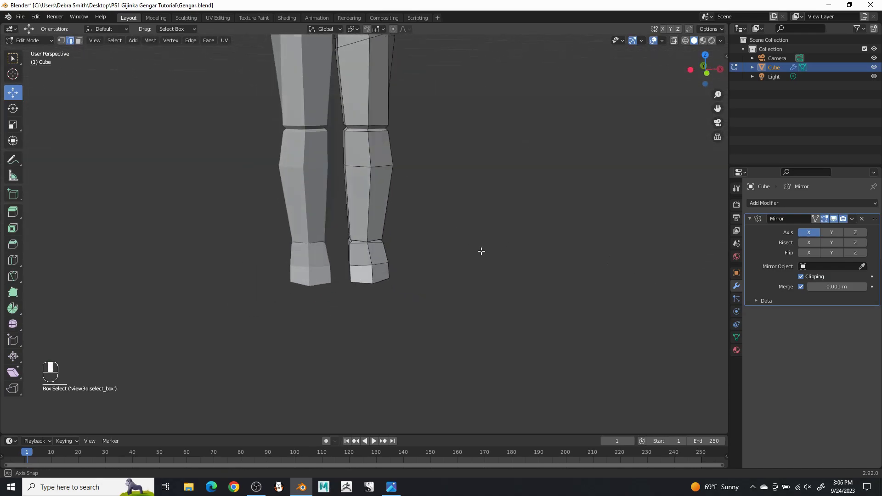
pyautogui.scroll(-5, 481, 250)
pyautogui.moveTo(457, 211); pyautogui.dragTo(444, 254, button='middle')
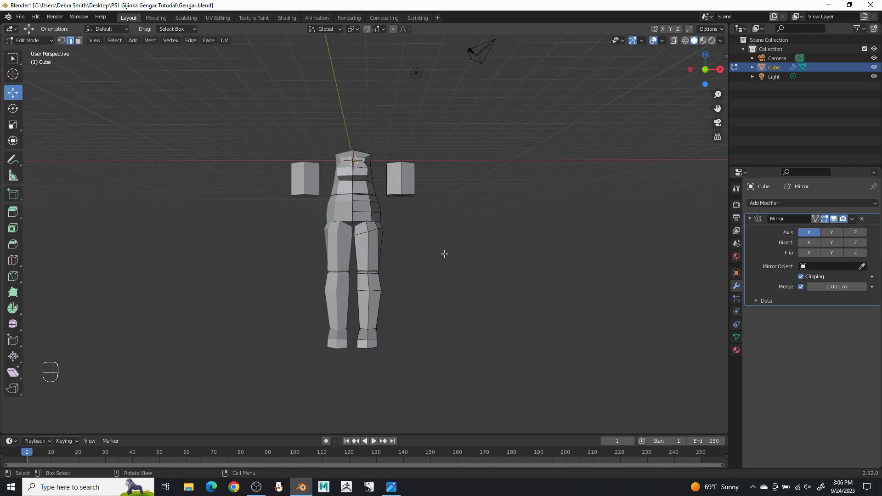
pyautogui.scroll(3, 428, 256)
pyautogui.moveTo(428, 260); pyautogui.dragTo(434, 299, button='middle')
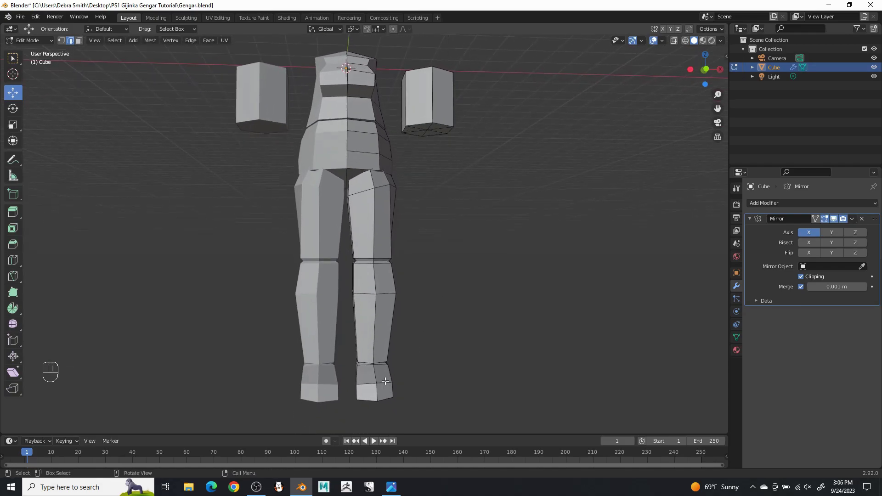
pyautogui.press('l')
pyautogui.press('s')
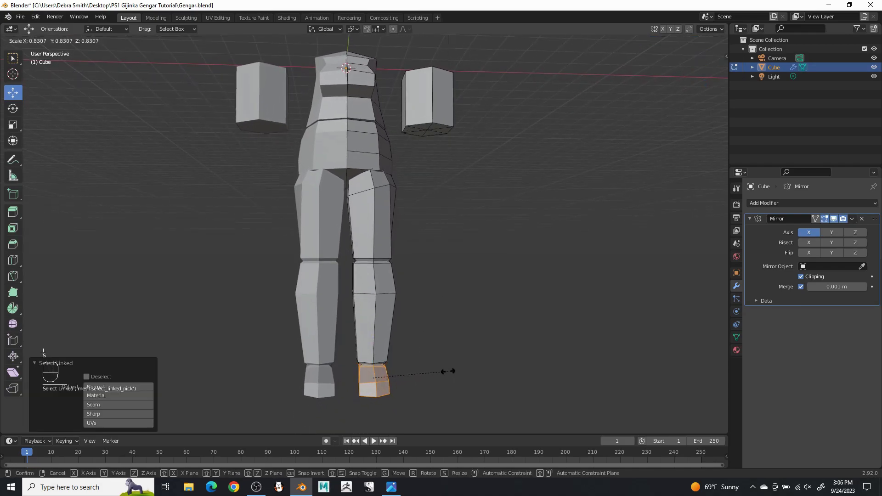
pyautogui.click(444, 370)
pyautogui.moveTo(443, 371); pyautogui.dragTo(409, 357, button='middle')
pyautogui.moveTo(368, 340); pyautogui.dragTo(369, 338)
pyautogui.moveTo(369, 337); pyautogui.dragTo(486, 251, button='middle')
pyautogui.scroll(4, 468, 343)
pyautogui.moveTo(469, 342); pyautogui.dragTo(440, 320, button='middle')
pyautogui.hotkey('ctrl', 'z')
pyautogui.hotkey('ctrl', 'z')
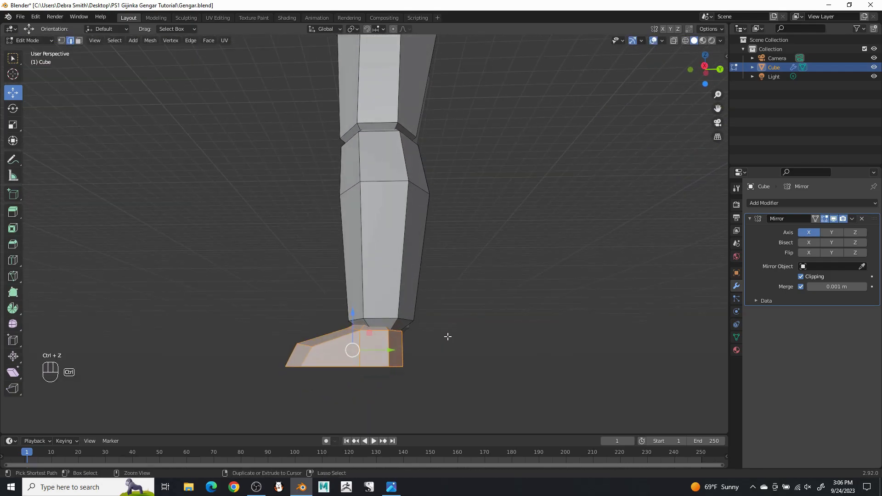
# Select the foot together with the ankle end of the leg through the mesh and scale them to about 0.84
pyautogui.click(678, 40)
pyautogui.moveTo(115, 269); pyautogui.dragTo(471, 433)
pyautogui.press('s')
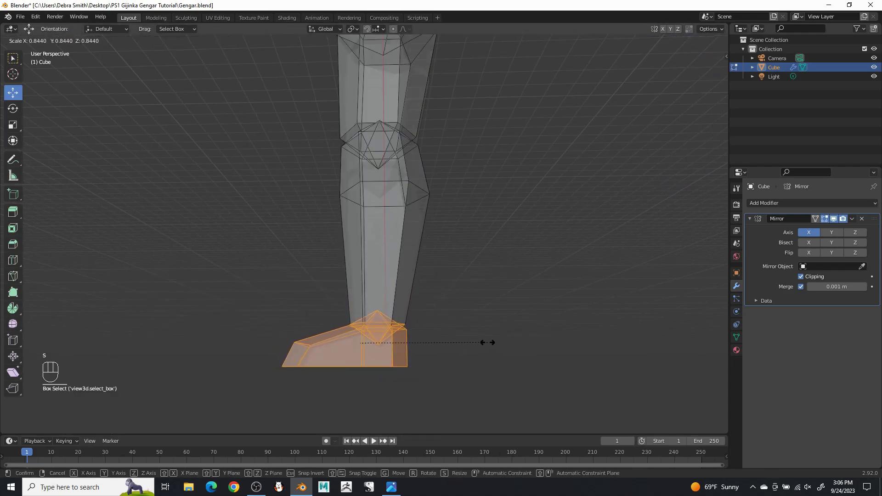
pyautogui.click(487, 344)
pyautogui.click(673, 43)
pyautogui.moveTo(503, 228); pyautogui.dragTo(485, 269)
# Compare the proportions of the legs and feet with the reference image Gengar Gijinka Concept.png
pyautogui.moveTo(481, 278); pyautogui.dragTo(577, 289, button='middle')
pyautogui.scroll(-4, 577, 290)
pyautogui.keyDown('shift'); pyautogui.moveTo(510, 269); pyautogui.dragTo(484, 343, button='middle'); pyautogui.keyUp('shift')
pyautogui.scroll(-1, 483, 343)
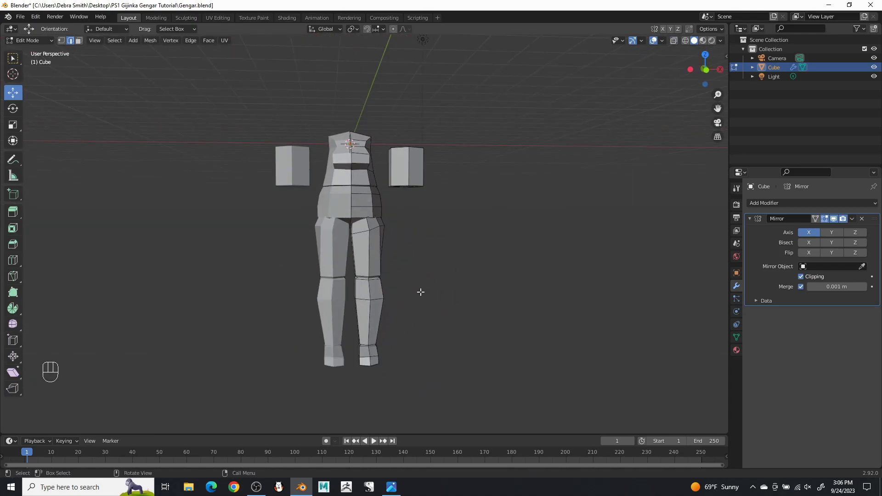
pyautogui.scroll(8, 451, 276)
pyautogui.click(393, 486)
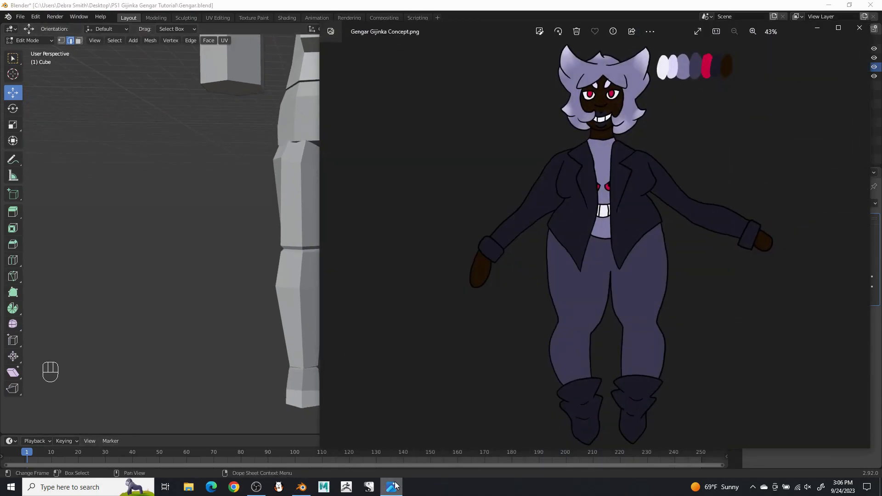
pyautogui.click(393, 487)
# Add a loop cut around the lower leg between calf and ankle, slid slightly at a factor of about 0.19
pyautogui.keyDown('shift'); pyautogui.moveTo(489, 319); pyautogui.dragTo(502, 261, button='middle'); pyautogui.keyUp('shift')
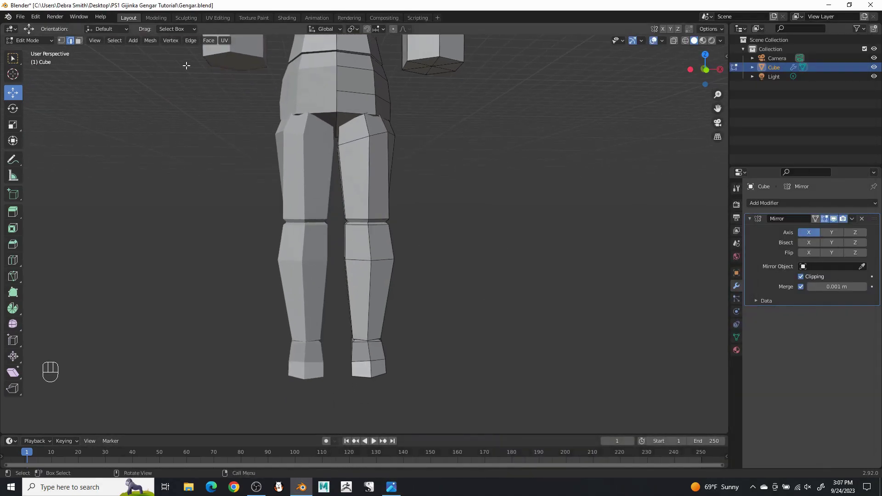
pyautogui.scroll(4, 497, 327)
pyautogui.click(376, 332)
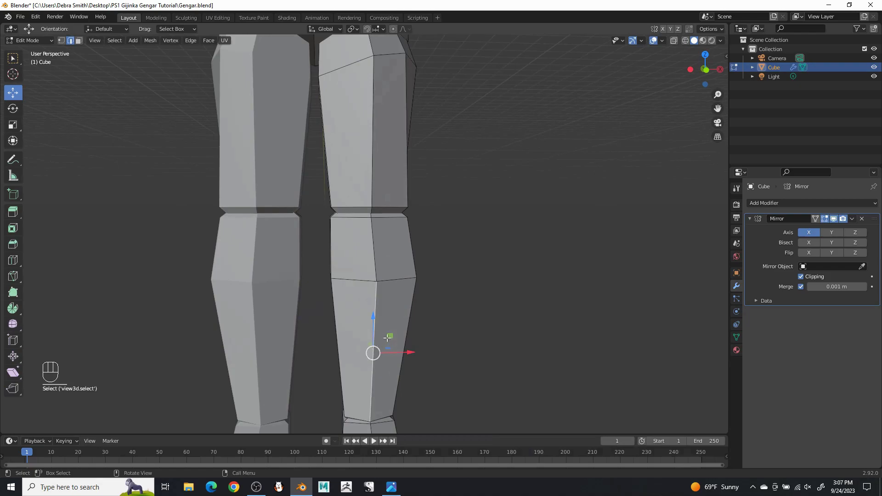
pyautogui.keyDown('shift'); pyautogui.moveTo(387, 339); pyautogui.dragTo(383, 239, button='middle'); pyautogui.keyUp('shift')
pyautogui.hotkey('ctrl', 'e')
pyautogui.click(368, 279)
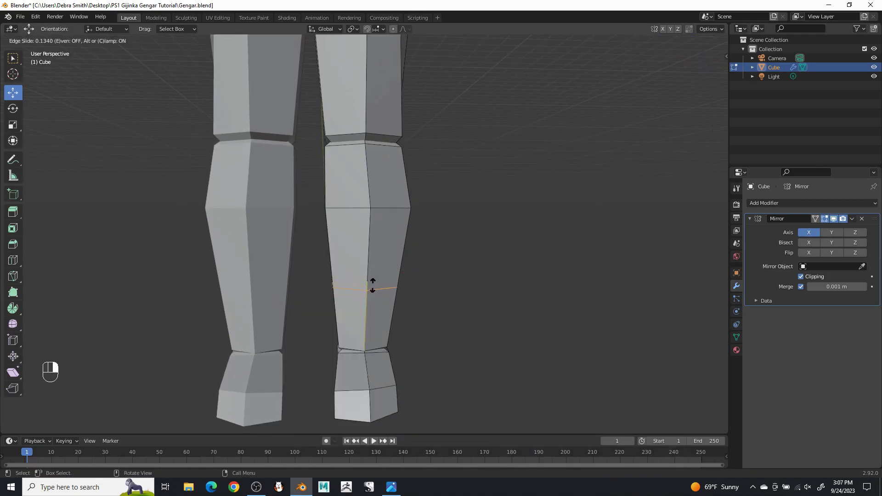
pyautogui.click(372, 285)
# Add a second loop cut just below the first with a factor of about -0.53 and scale it up to about 1.79
pyautogui.moveTo(373, 286); pyautogui.dragTo(411, 285, button='middle')
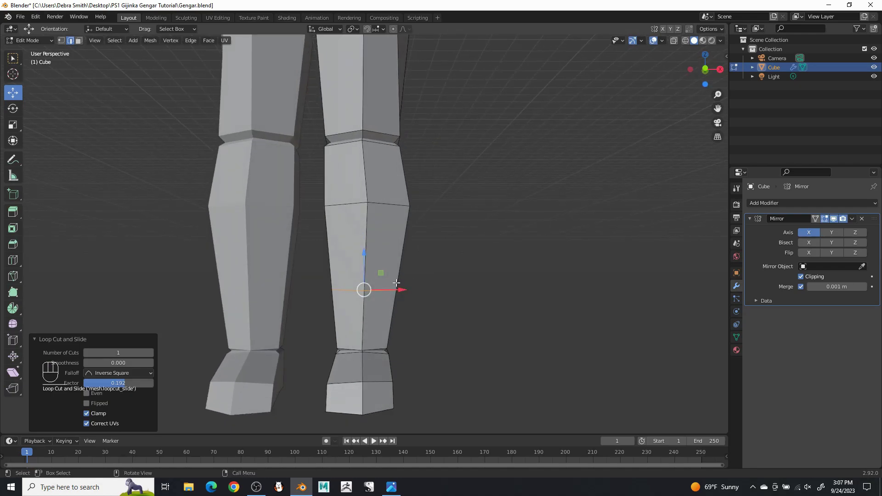
pyautogui.hotkey('ctrl', 'e')
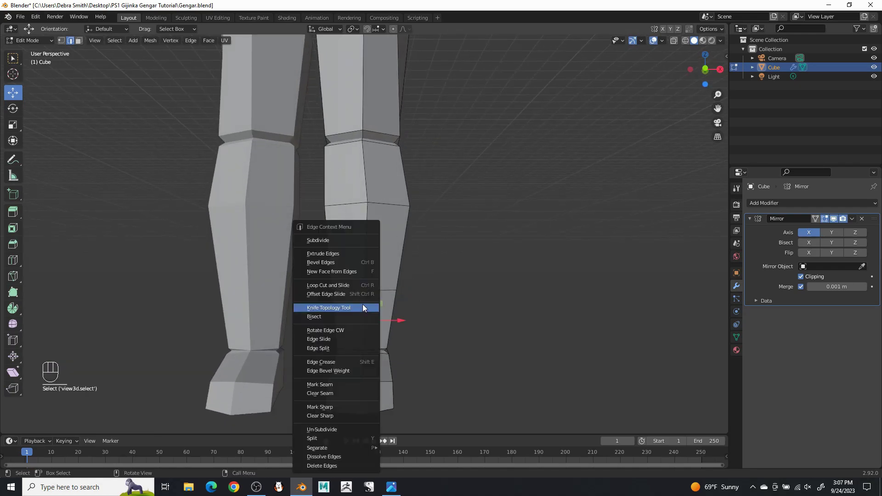
pyautogui.click(354, 280)
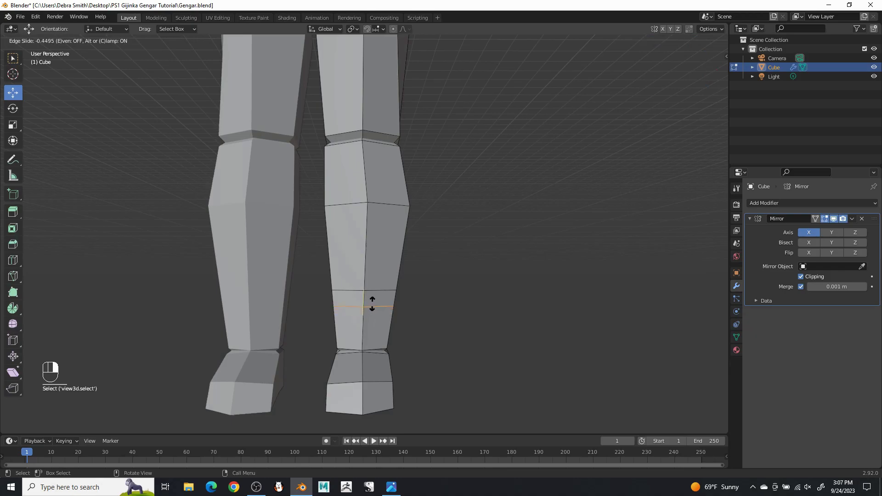
pyautogui.click(369, 303)
pyautogui.press('s')
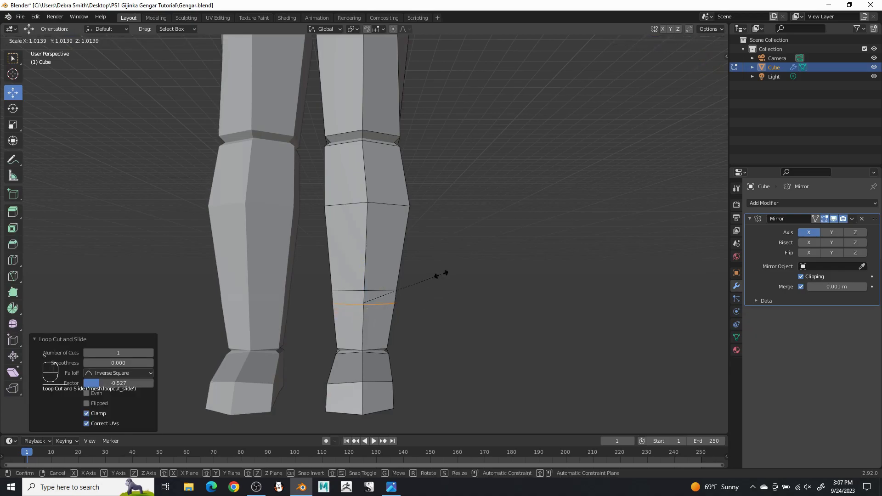
pyautogui.click(508, 287)
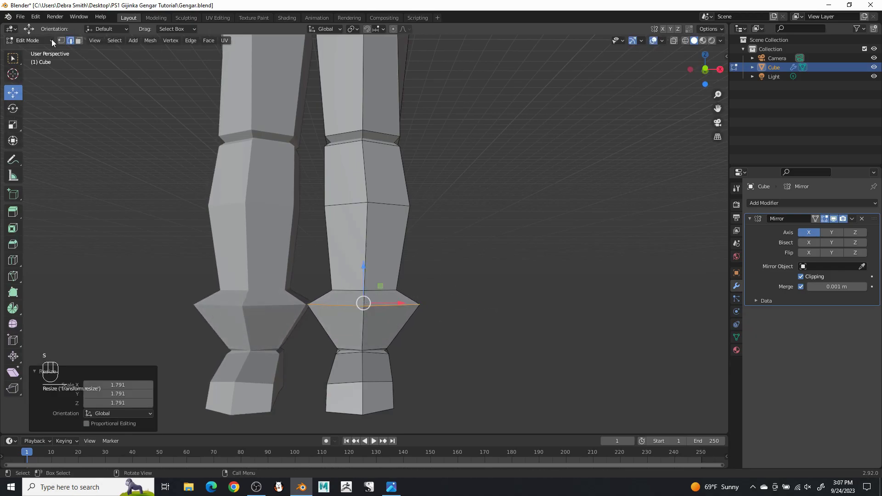
# Raise the widened loop above the one over it to form a flared boot cuff and scale it to about 0.91
pyautogui.moveTo(363, 267); pyautogui.dragTo(369, 244)
pyautogui.moveTo(368, 245); pyautogui.dragTo(379, 226, button='middle')
pyautogui.press('s')
pyautogui.click(434, 273)
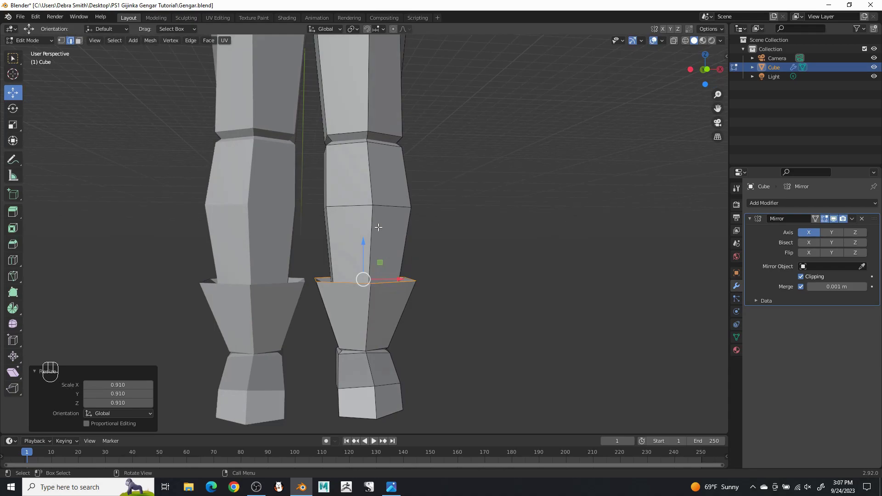
# Select the edge loop at the bottom of the boot shaft and scale it slightly wider
pyautogui.scroll(4, 376, 261)
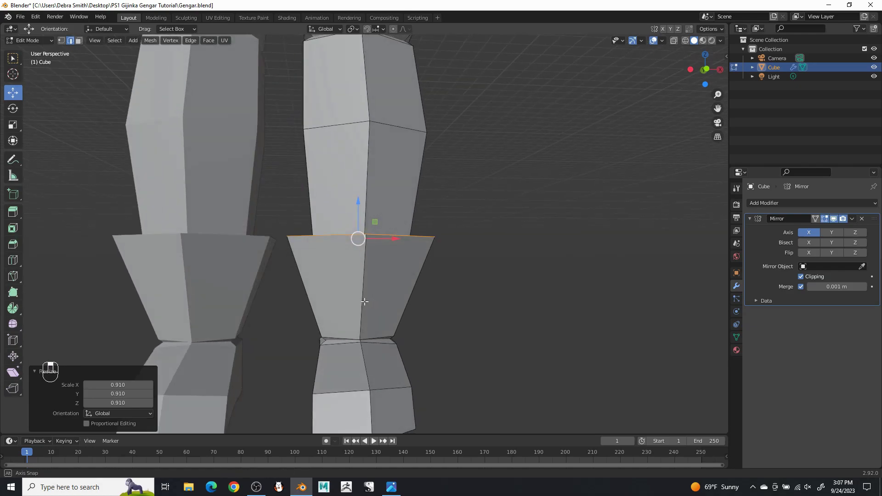
pyautogui.click(435, 323)
pyautogui.keyDown('alt'); pyautogui.click(435, 323); pyautogui.keyUp('alt')
pyautogui.press('s')
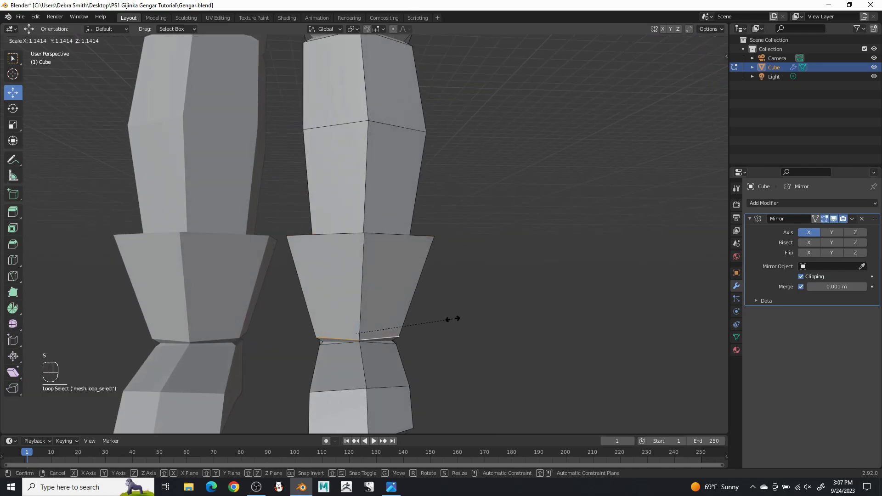
pyautogui.click(458, 317)
# Add a centred loop cut across the boot shaft and scale it to about 0.83
pyautogui.rightClick(419, 289)
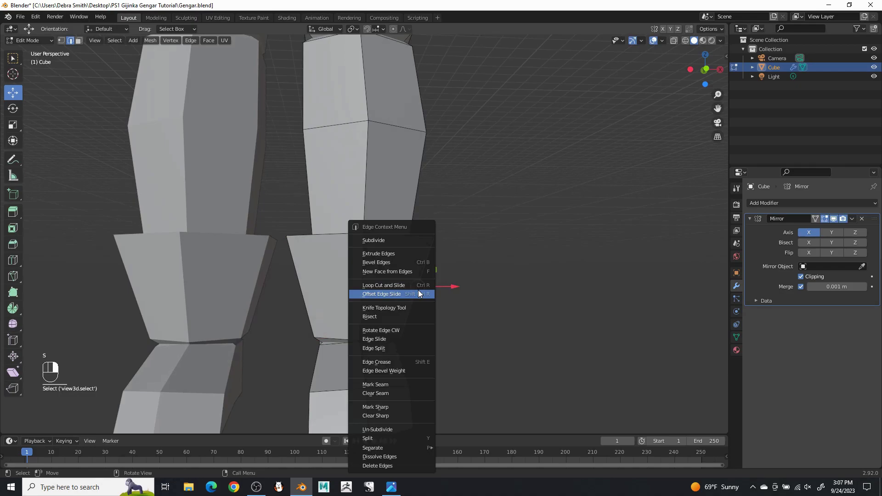
pyautogui.click(415, 285)
pyautogui.click(414, 291)
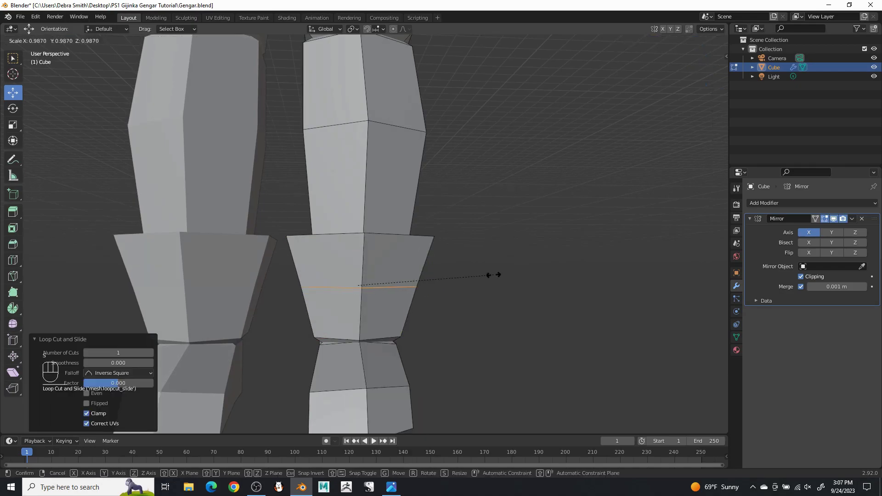
pyautogui.press('s')
pyautogui.click(473, 281)
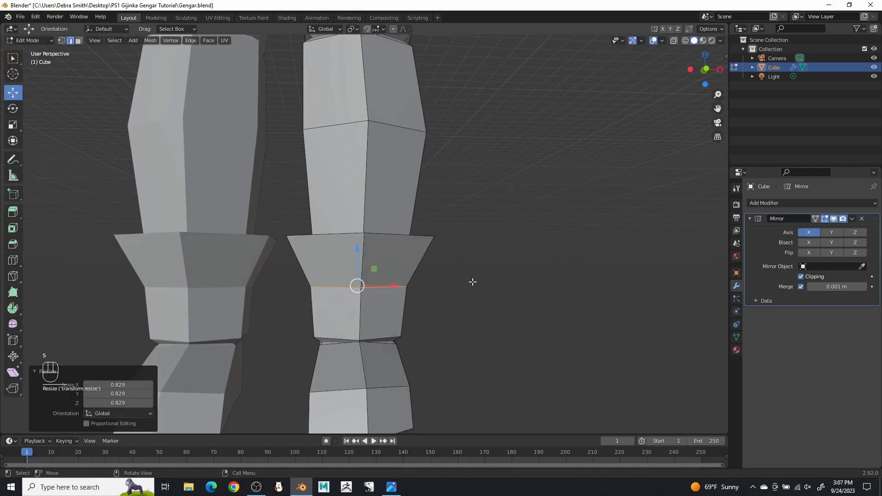
# Raise the bottom edge loop of the boot shaft slightly and rescale it
pyautogui.click(485, 312)
pyautogui.moveTo(357, 297); pyautogui.dragTo(359, 288)
pyautogui.press('s')
pyautogui.click(445, 292)
pyautogui.click(456, 278)
# Compare the boots and body with the reference image Gengar Gijinka Concept.png and save the file
pyautogui.moveTo(457, 277); pyautogui.dragTo(491, 296, button='middle')
pyautogui.scroll(-10, 491, 296)
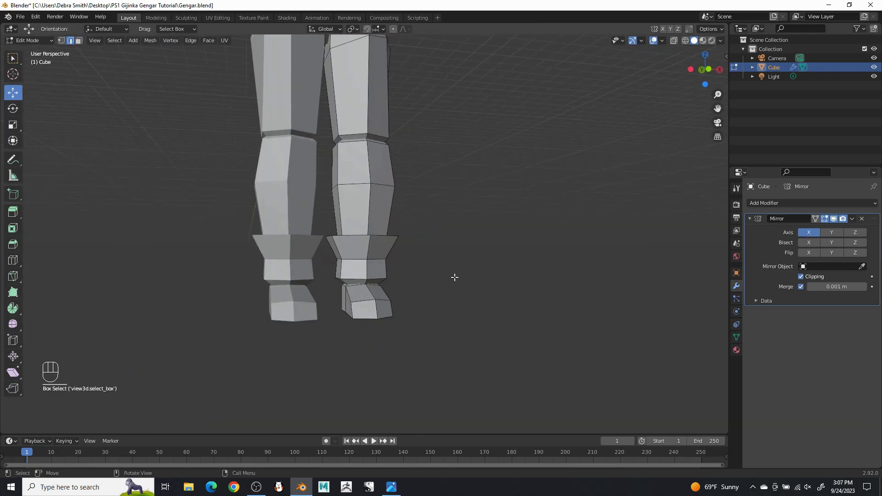
pyautogui.moveTo(433, 319); pyautogui.dragTo(462, 281, button='middle')
pyautogui.click(392, 488)
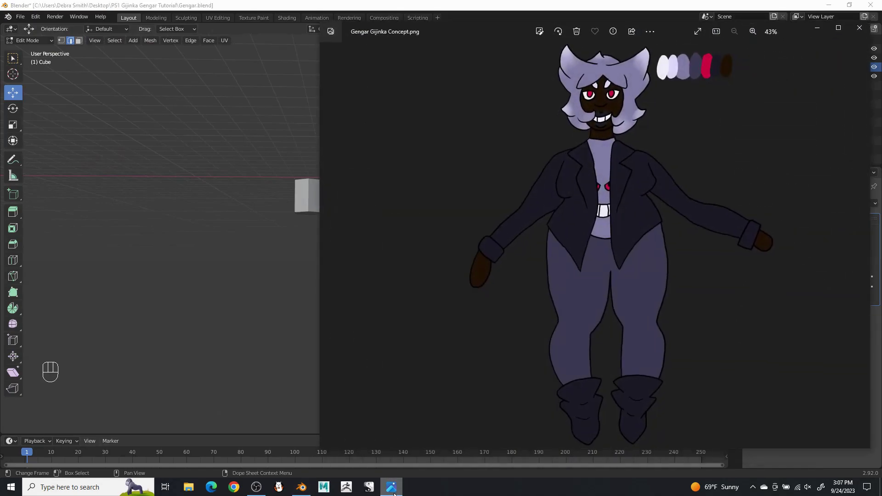
pyautogui.click(394, 494)
pyautogui.moveTo(506, 222); pyautogui.dragTo(479, 262, button='middle')
pyautogui.scroll(3, 482, 230)
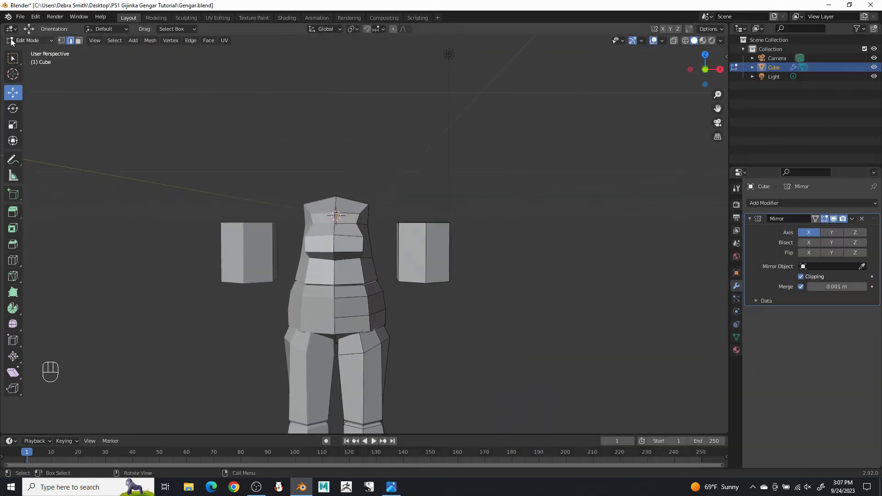
pyautogui.click(20, 17)
pyautogui.click(31, 75)
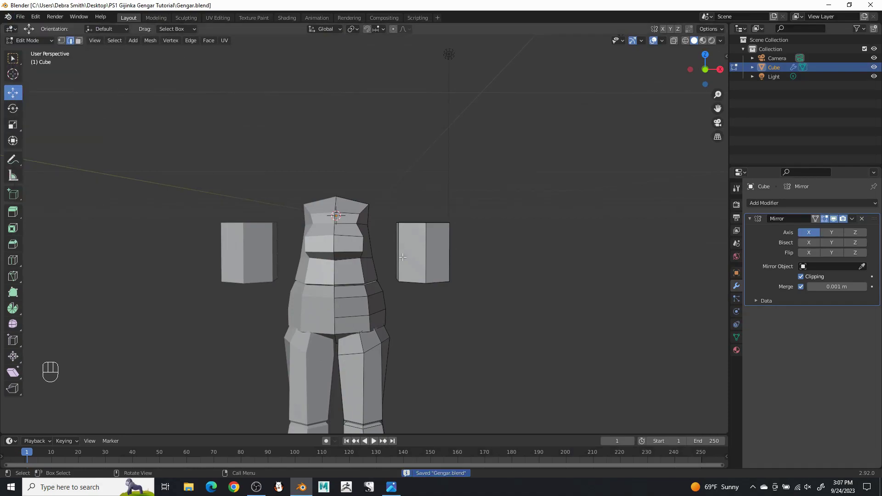
# Raise the spare hexagonal cylinder beside the torso, duplicate it and lower the copy about 3.54 m along Z
pyautogui.press('l')
pyautogui.moveTo(422, 219); pyautogui.dragTo(422, 95)
pyautogui.moveTo(454, 135); pyautogui.dragTo(456, 167, button='middle')
pyautogui.hotkey('shift', 'd')
pyautogui.rightClick(478, 164)
pyautogui.moveTo(424, 113); pyautogui.dragTo(423, 216)
pyautogui.moveTo(422, 217); pyautogui.dragTo(420, 192, button='middle')
pyautogui.scroll(4, 420, 192)
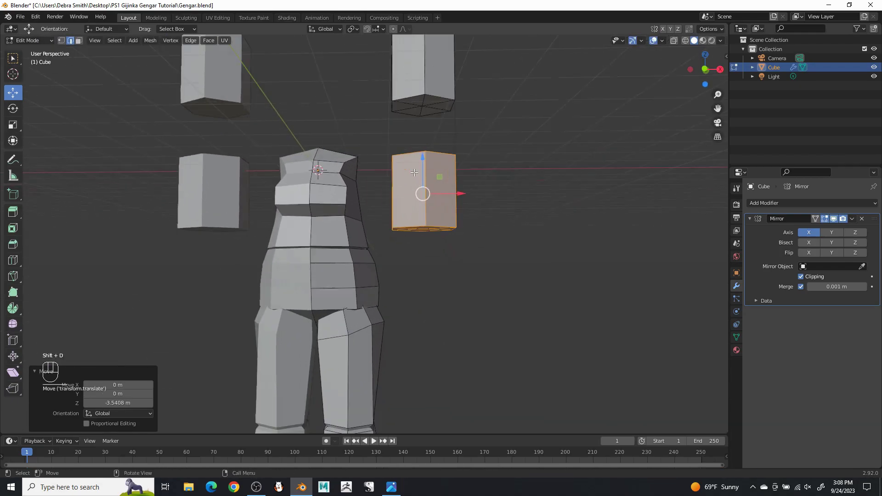
# Scale the duplicated cylinder down to arm thickness and move it about 1.03 m along X towards the torso
pyautogui.press('s')
pyautogui.click(514, 195)
pyautogui.moveTo(473, 195); pyautogui.dragTo(429, 195)
pyautogui.press('s')
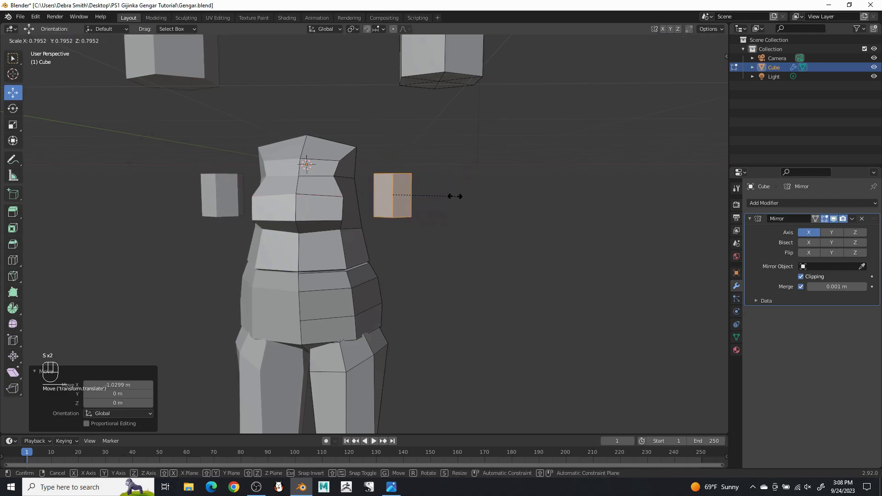
pyautogui.click(454, 196)
# Stretch the arm cylinder to about 2.58 along Z and scale it uniformly to about 1.07
pyautogui.click(18, 128)
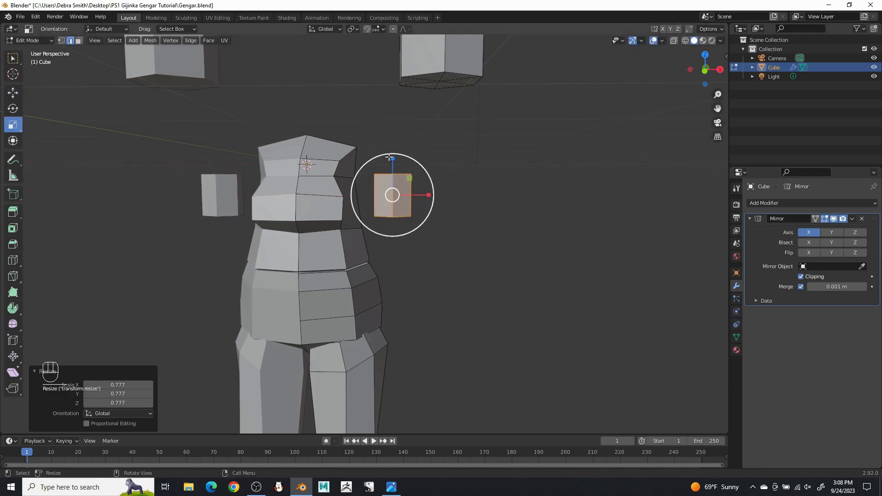
pyautogui.moveTo(392, 159); pyautogui.dragTo(384, 94)
pyautogui.moveTo(385, 95); pyautogui.dragTo(413, 81, button='middle')
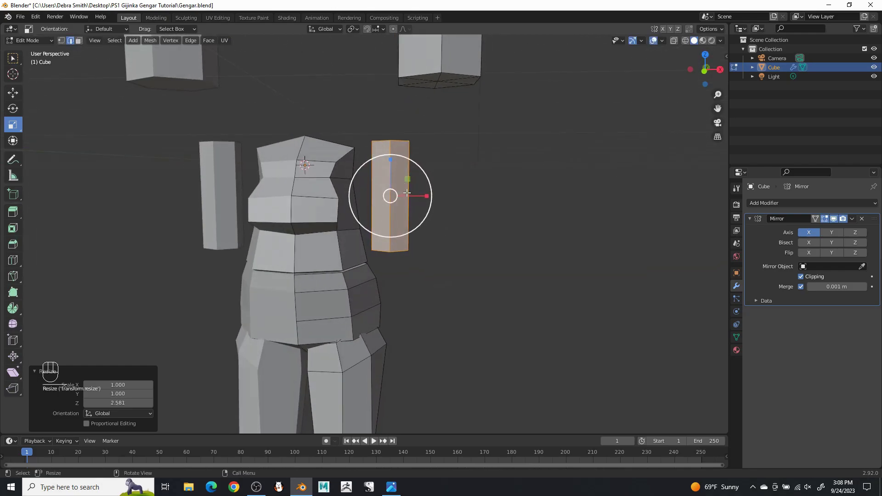
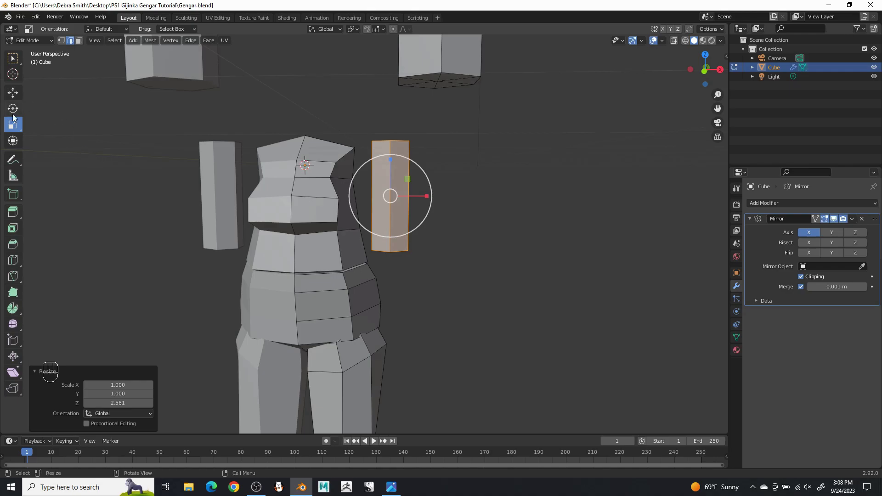
pyautogui.moveTo(417, 220); pyautogui.dragTo(428, 218, button='middle')
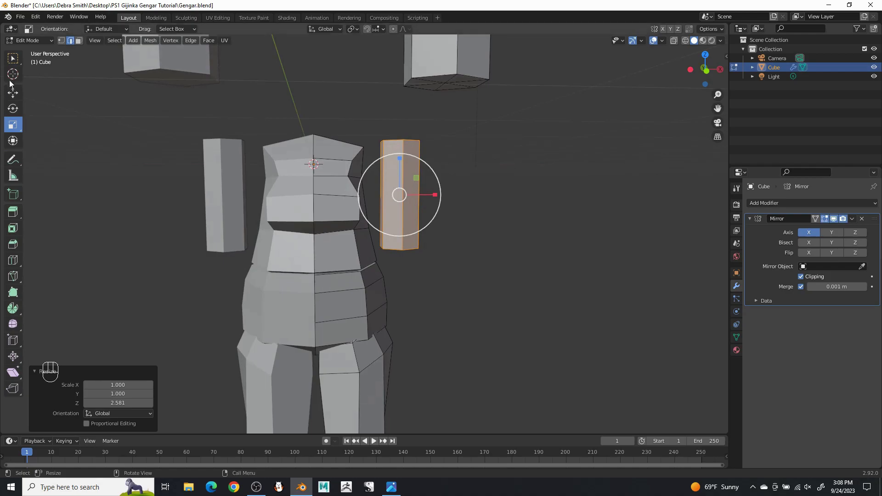
pyautogui.press('s')
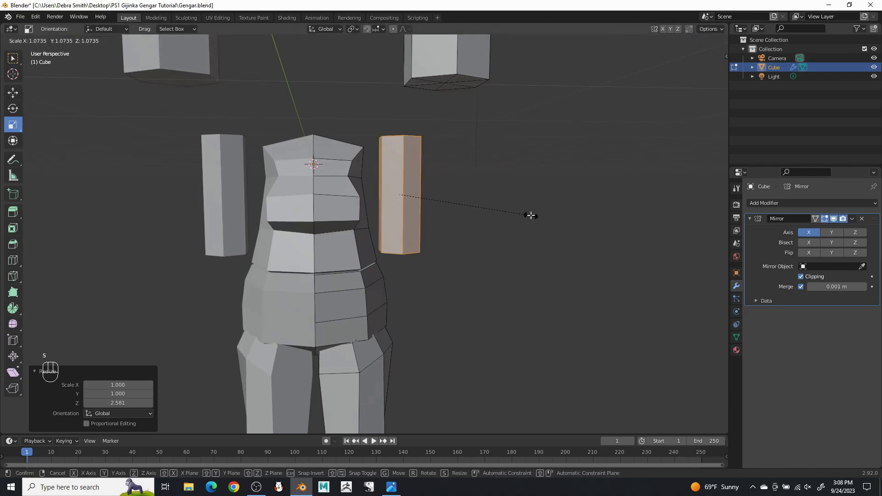
pyautogui.click(532, 215)
pyautogui.moveTo(532, 215); pyautogui.dragTo(465, 256, button='middle')
# Select the centre vertices of the arm cylinder's two end caps and scale them apart to about 1.31 for pointed ends
pyautogui.click(61, 41)
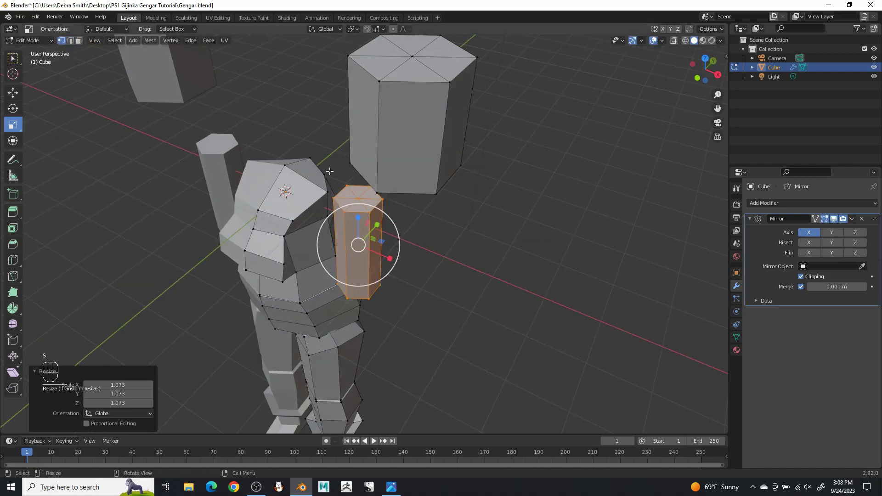
pyautogui.click(356, 199)
pyautogui.moveTo(400, 284); pyautogui.dragTo(408, 232, button='middle')
pyautogui.keyDown('shift'); pyautogui.click(388, 233); pyautogui.keyUp('shift')
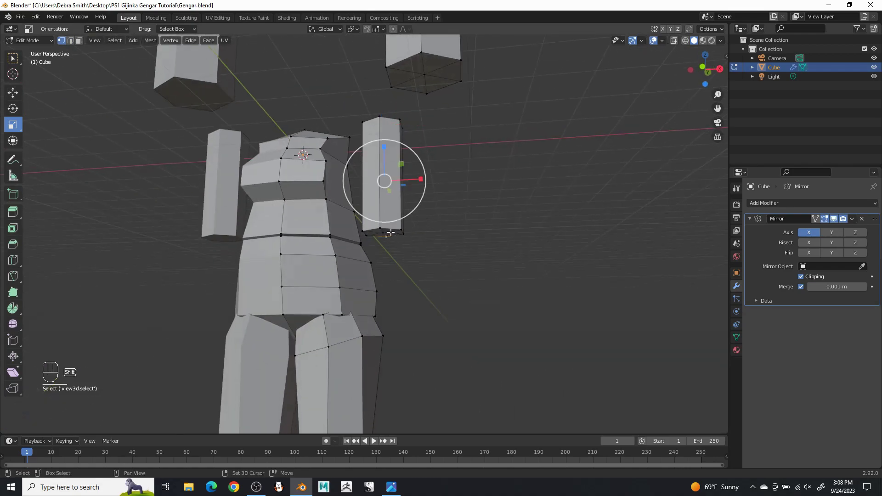
pyautogui.click(383, 233)
pyautogui.moveTo(439, 161); pyautogui.dragTo(447, 202, button='middle')
pyautogui.keyDown('shift'); pyautogui.click(392, 152); pyautogui.keyUp('shift')
pyautogui.click(398, 158)
pyautogui.keyDown('shift'); pyautogui.moveTo(454, 275); pyautogui.dragTo(448, 267, button='middle'); pyautogui.keyUp('shift')
pyautogui.click(386, 148)
pyautogui.moveTo(451, 216); pyautogui.dragTo(454, 158, button='middle')
pyautogui.keyDown('shift'); pyautogui.click(390, 210); pyautogui.keyUp('shift')
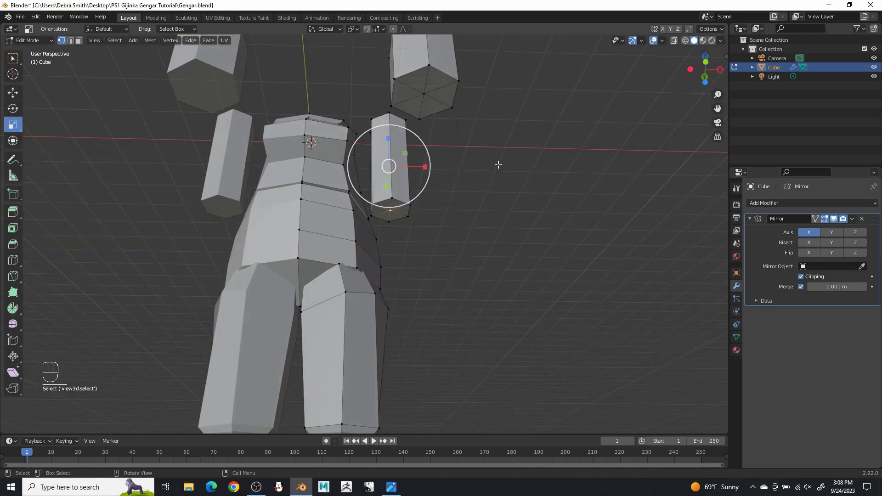
pyautogui.press('s')
pyautogui.click(508, 156)
pyautogui.moveTo(509, 156); pyautogui.dragTo(495, 203, button='middle')
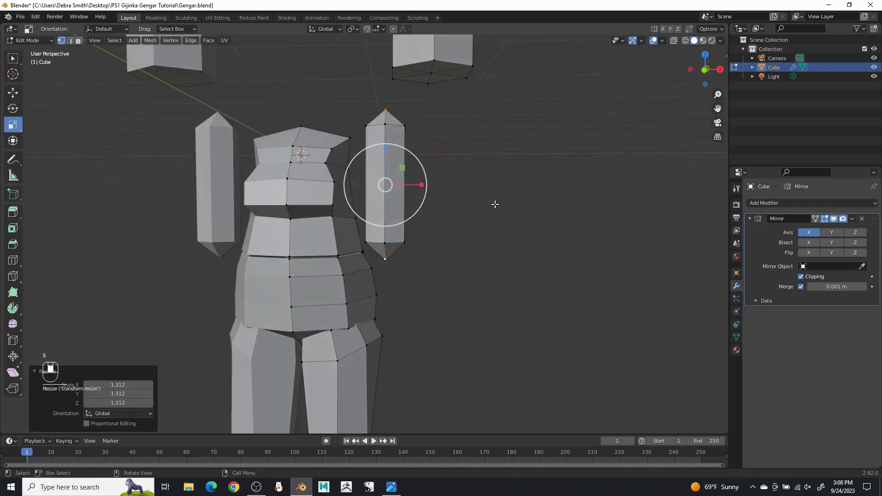
# Select the whole arm cylinder, move it outward along X and rotate it 90° about the Y axis
pyautogui.click(17, 95)
pyautogui.press('l')
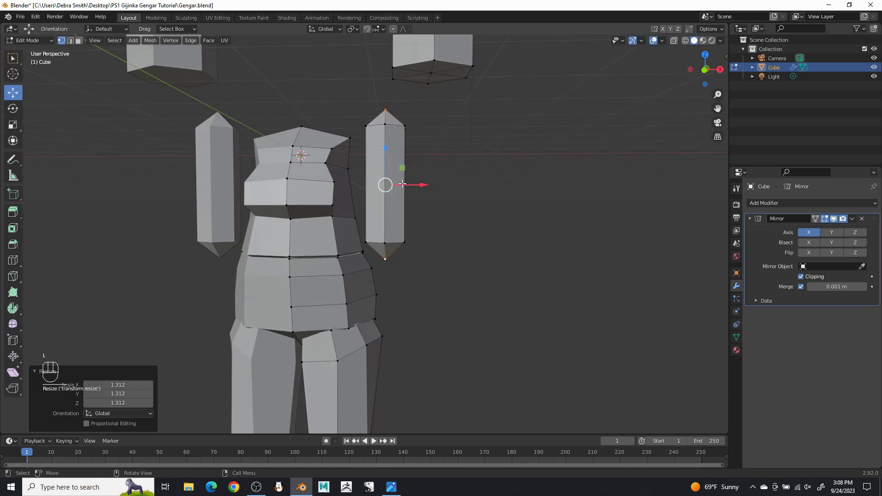
pyautogui.press('l')
pyautogui.moveTo(425, 185); pyautogui.dragTo(500, 186)
pyautogui.click(12, 109)
pyautogui.moveTo(479, 158); pyautogui.dragTo(431, 160)
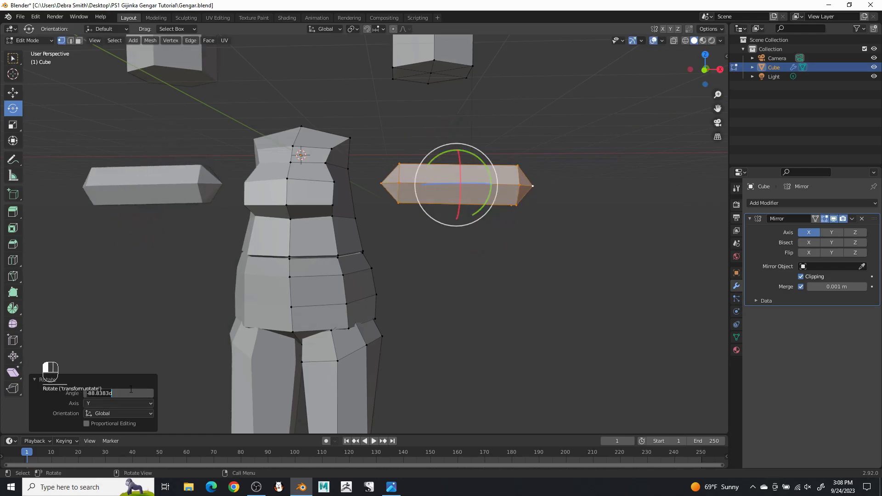
pyautogui.write('90')
pyautogui.press('Return')
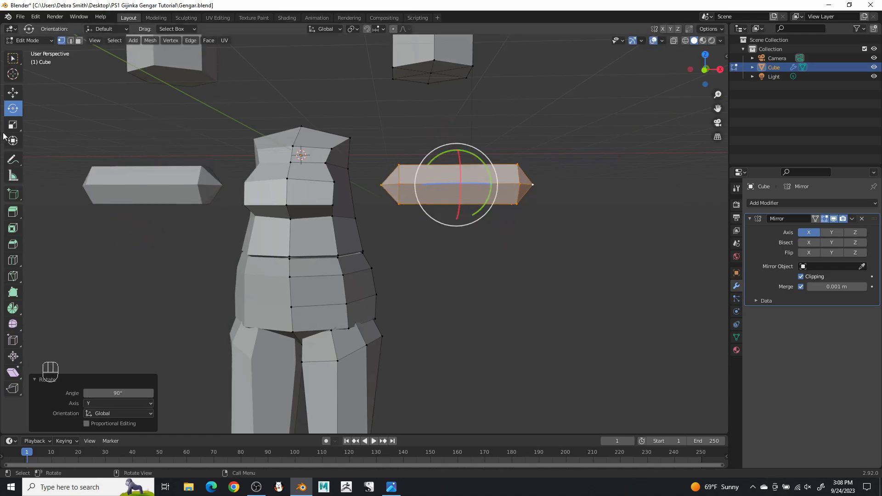
# Move the horizontal arm about 1.11 m along X into the torso and raise it about 0.62 m to shoulder height
pyautogui.click(13, 93)
pyautogui.moveTo(473, 233); pyautogui.dragTo(477, 281, button='middle')
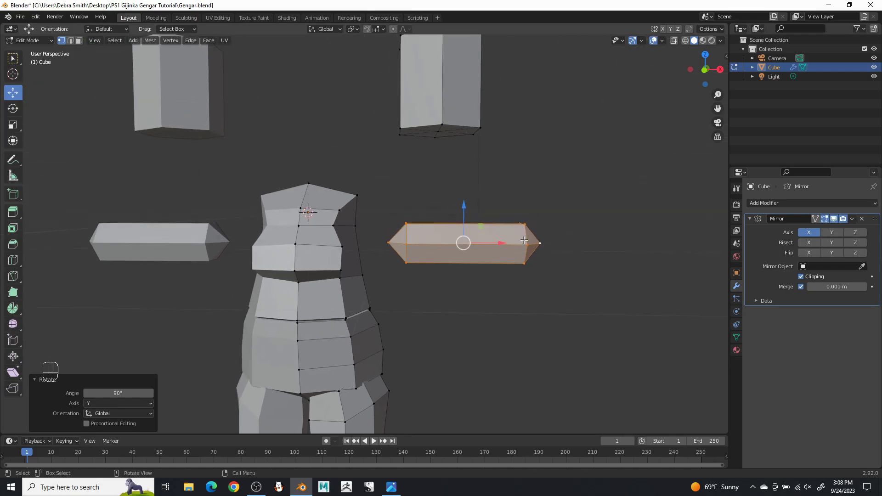
pyautogui.moveTo(506, 243); pyautogui.dragTo(458, 243)
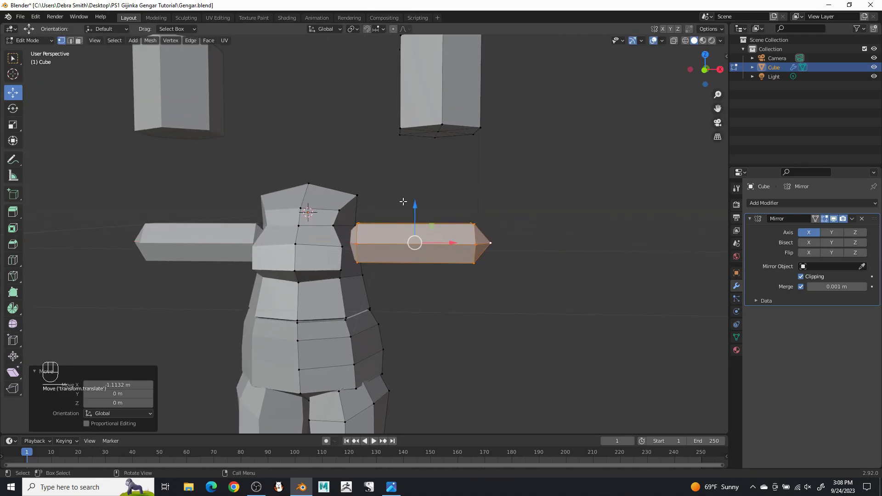
pyautogui.moveTo(415, 206); pyautogui.dragTo(415, 178)
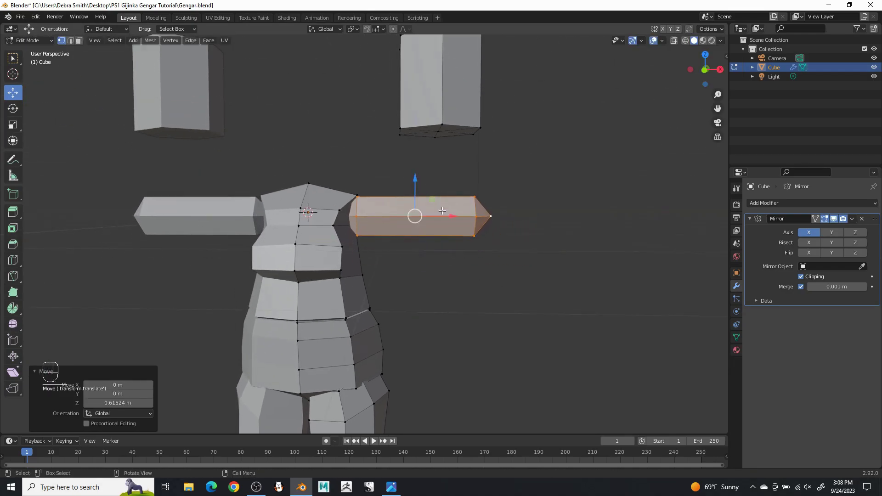
# Nudge the upper arm slightly inward along X and shift it about 0.13 m along Y to align it with the torso
pyautogui.moveTo(455, 216); pyautogui.dragTo(447, 216)
pyautogui.moveTo(447, 216); pyautogui.dragTo(353, 305, button='middle')
pyautogui.moveTo(351, 280); pyautogui.dragTo(359, 275)
pyautogui.moveTo(359, 275); pyautogui.dragTo(457, 185, button='middle')
pyautogui.keyDown('shift'); pyautogui.moveTo(465, 227); pyautogui.dragTo(402, 232, button='middle'); pyautogui.keyUp('shift')
pyautogui.scroll(-3, 390, 266)
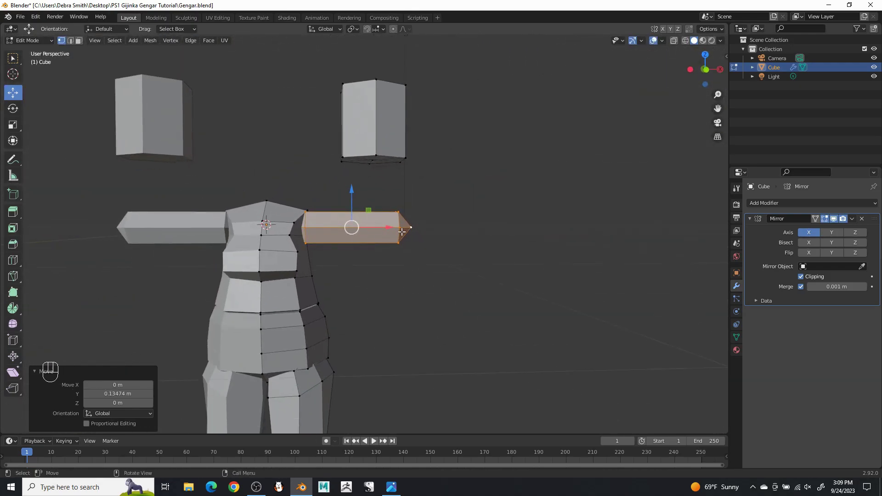
# Duplicate the arm cylinder and move the copy outward along X to form the forearm
pyautogui.hotkey('shift', 'd')
pyautogui.moveTo(393, 226); pyautogui.dragTo(489, 217)
pyautogui.moveTo(490, 218); pyautogui.dragTo(461, 265, button='middle')
# Select the vertices at the forearm's outer end and scale them down so the forearm tapers toward the wrist
pyautogui.scroll(2, 473, 274)
pyautogui.moveTo(561, 260); pyautogui.dragTo(447, 246, button='middle')
pyautogui.moveTo(477, 354); pyautogui.dragTo(381, 252)
pyautogui.moveTo(441, 290); pyautogui.dragTo(474, 299, button='middle')
pyautogui.press('s')
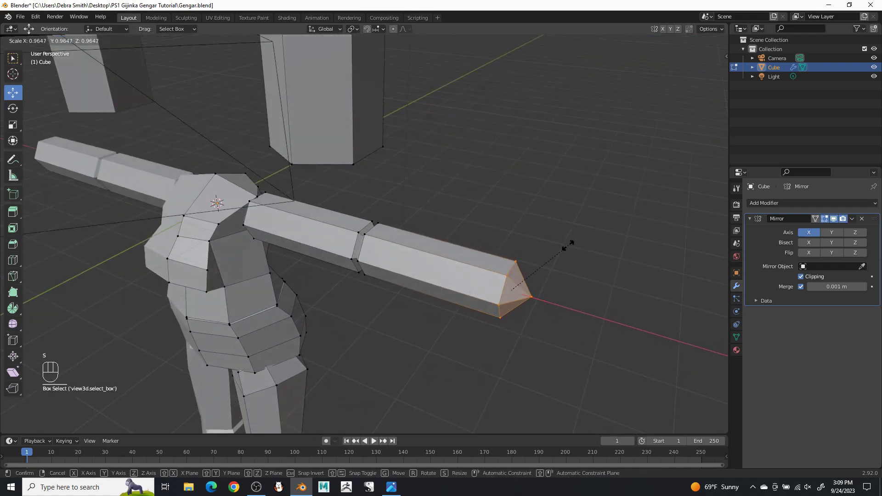
pyautogui.click(550, 257)
pyautogui.moveTo(550, 257); pyautogui.dragTo(459, 287, button='middle')
pyautogui.press('s')
pyautogui.click(455, 290)
pyautogui.scroll(4, 455, 290)
pyautogui.click(474, 266)
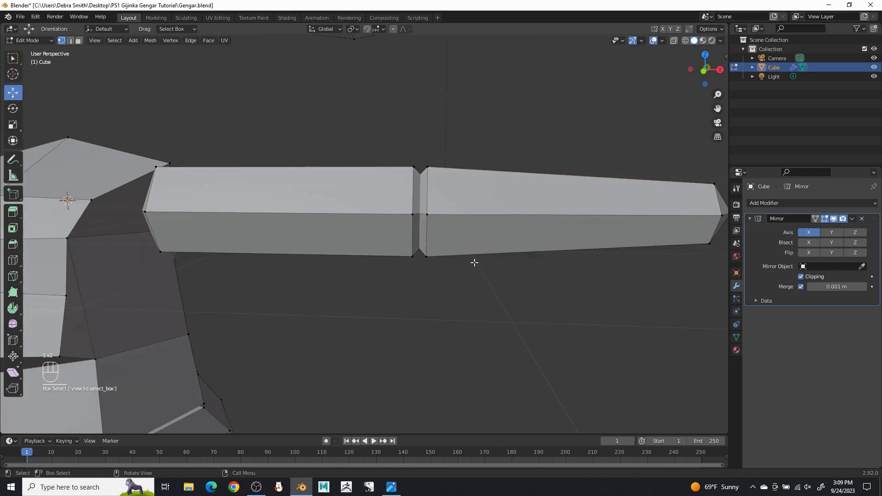
# Scale down the forearm's elbow-end loop and scale the upper arm's elbow-end loop to about 0.79
pyautogui.keyDown('alt'); pyautogui.keyDown('shift'); pyautogui.click(427, 206); pyautogui.keyUp('shift'); pyautogui.keyUp('alt')
pyautogui.press('s')
pyautogui.click(490, 210)
pyautogui.click(445, 302)
pyautogui.keyDown('alt'); pyautogui.click(413, 209); pyautogui.keyUp('alt')
pyautogui.press('s')
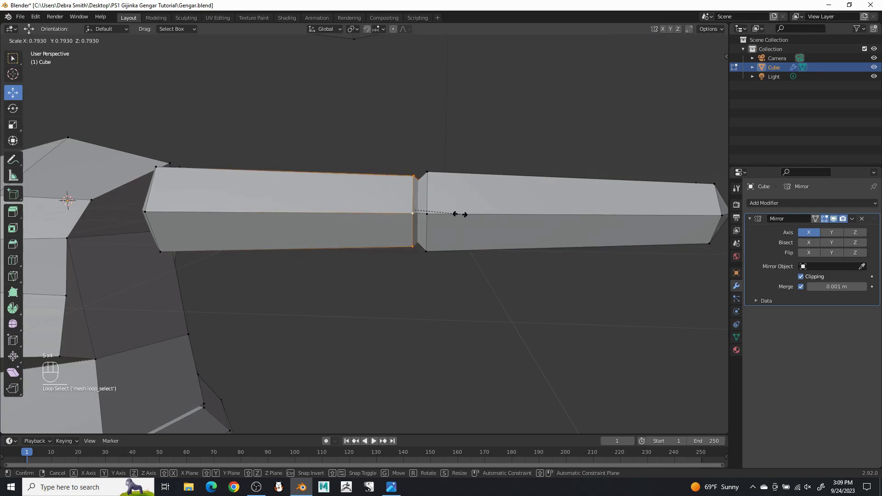
pyautogui.click(460, 214)
# Shift the forearm's elbow-end loop along X and readjust its scale
pyautogui.scroll(-1, 499, 290)
pyautogui.moveTo(419, 220); pyautogui.dragTo(465, 215)
pyautogui.press('s')
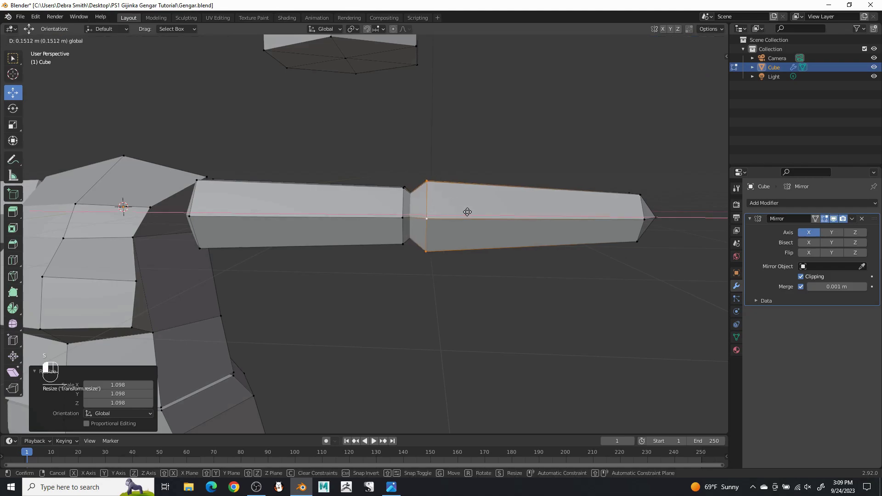
pyautogui.click(430, 208)
pyautogui.click(420, 302)
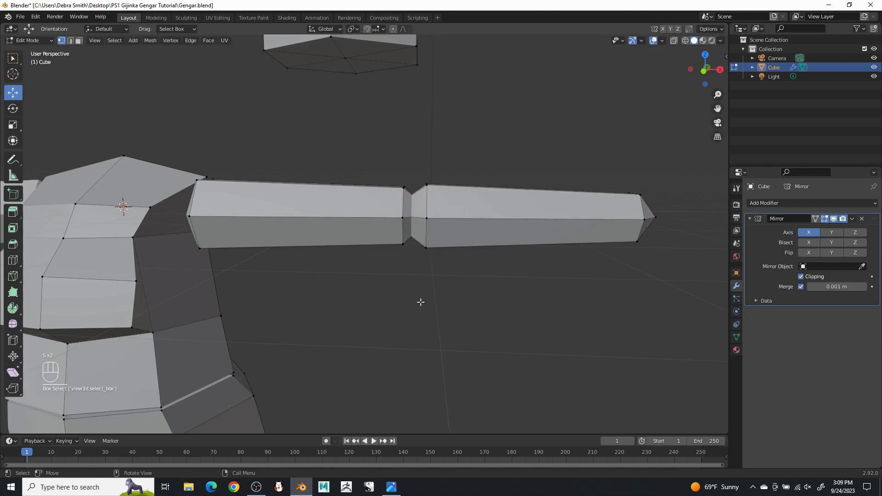
# Examine the elbow joint between the upper arm and forearm from several angles and in X-ray display
pyautogui.scroll(2, 422, 342)
pyautogui.moveTo(421, 342); pyautogui.dragTo(421, 337, button='middle')
pyautogui.moveTo(426, 317); pyautogui.dragTo(400, 292, button='middle')
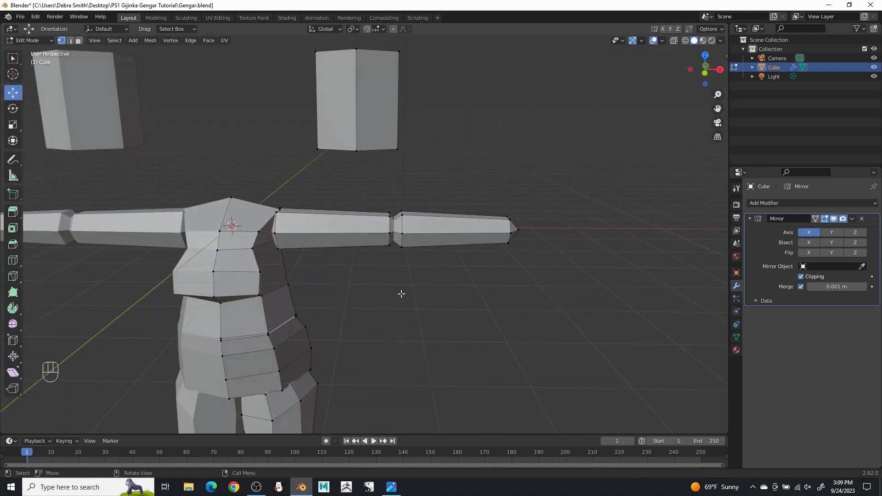
pyautogui.scroll(2, 405, 292)
pyautogui.scroll(-1, 444, 214)
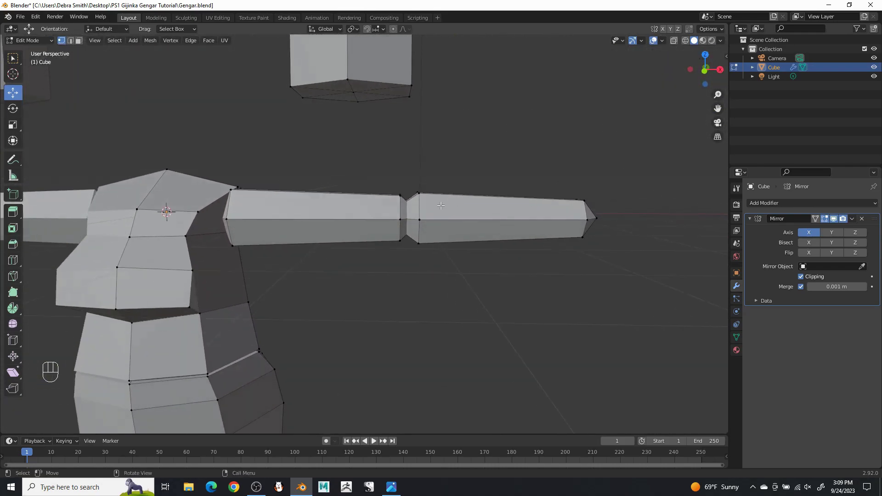
pyautogui.scroll(-3, 441, 212)
pyautogui.moveTo(429, 211); pyautogui.dragTo(506, 149, button='middle')
pyautogui.click(674, 41)
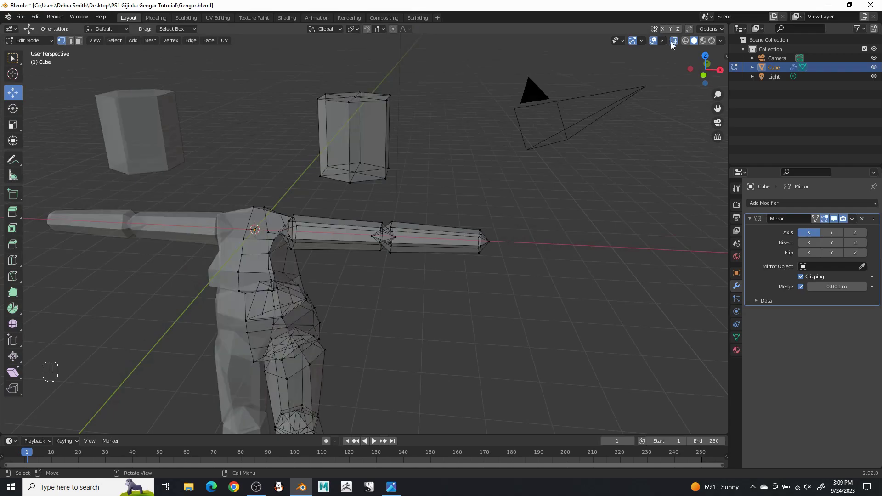
pyautogui.scroll(2, 399, 258)
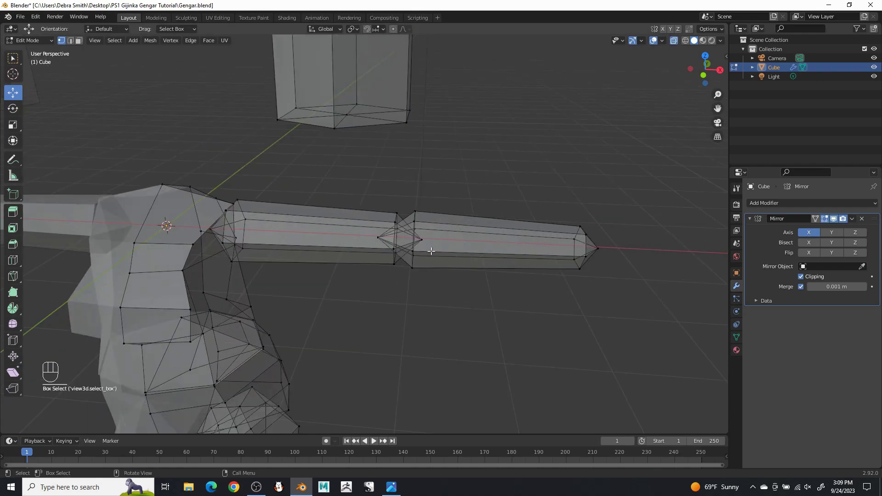
pyautogui.click(413, 251)
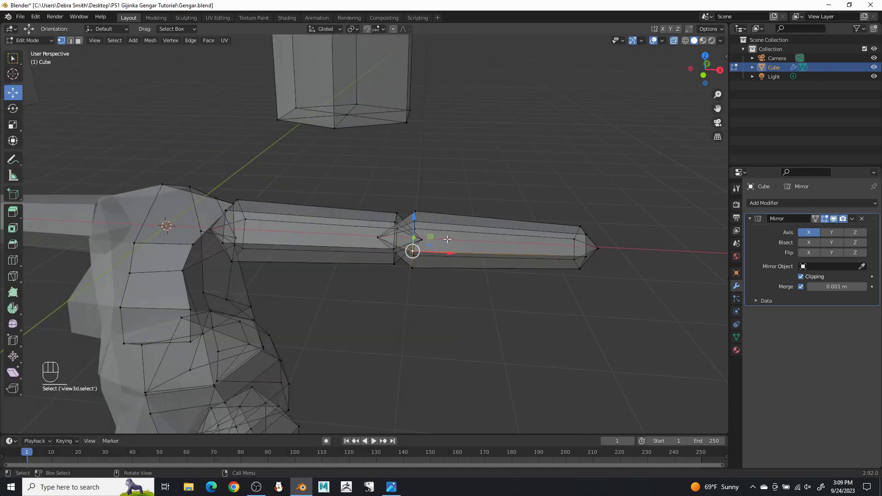
pyautogui.moveTo(483, 158); pyautogui.dragTo(476, 152)
# Select the forearm's elbow-end loop, move it about 0.12 m inward along X and scale it to about 0.88
pyautogui.keyDown('alt'); pyautogui.click(416, 218); pyautogui.keyUp('alt')
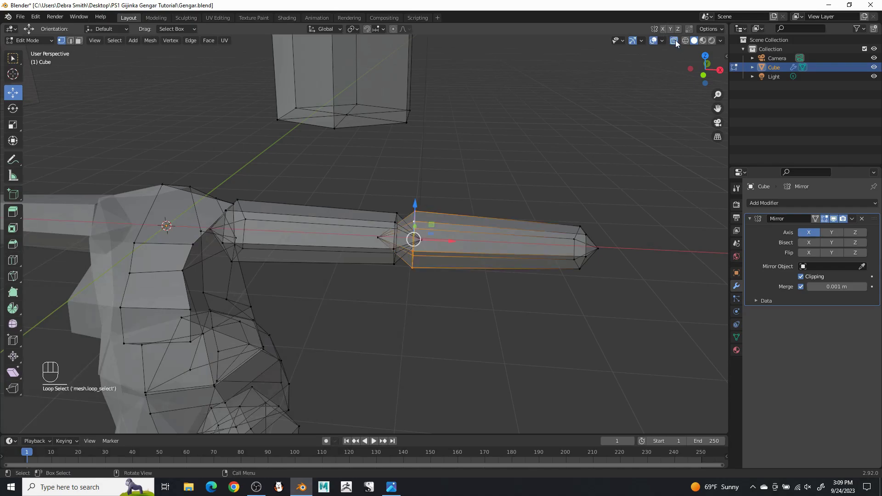
pyautogui.click(676, 43)
pyautogui.press('g')
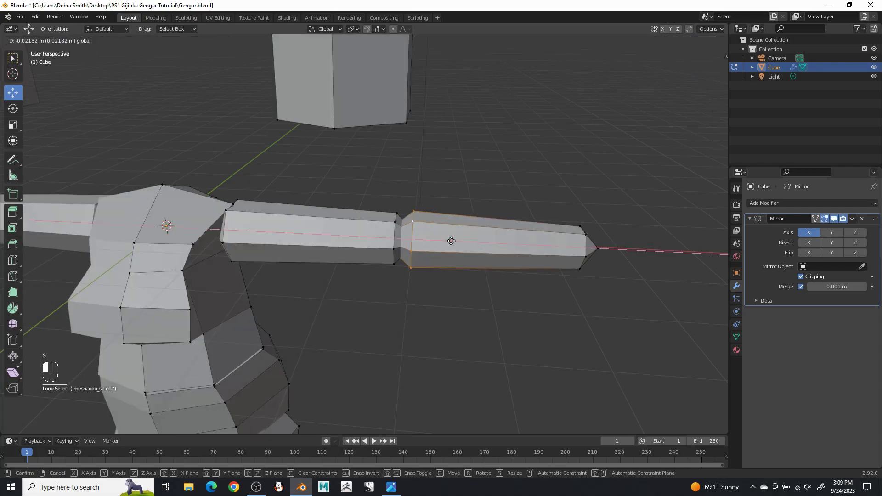
pyautogui.click(449, 240)
pyautogui.press('s')
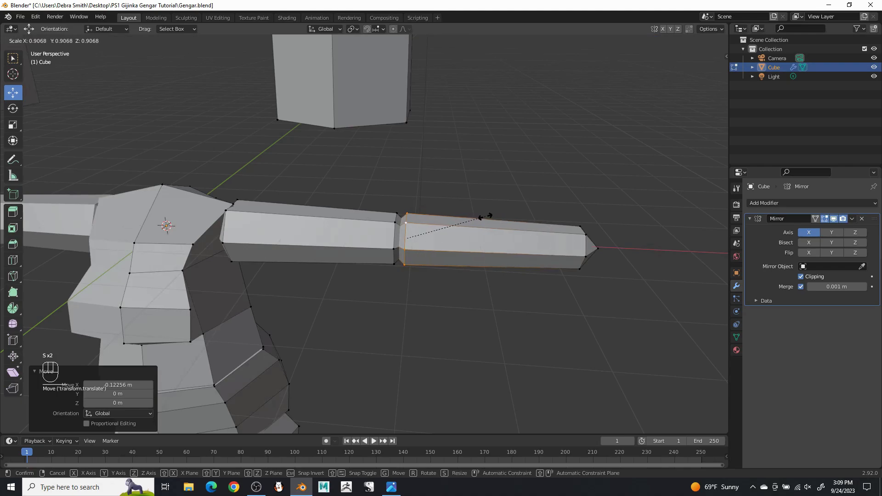
pyautogui.click(483, 224)
# Add one loop cut around the forearm at a slide factor of -0.590 near the elbow and enlarge it to about 1.1
pyautogui.click(71, 41)
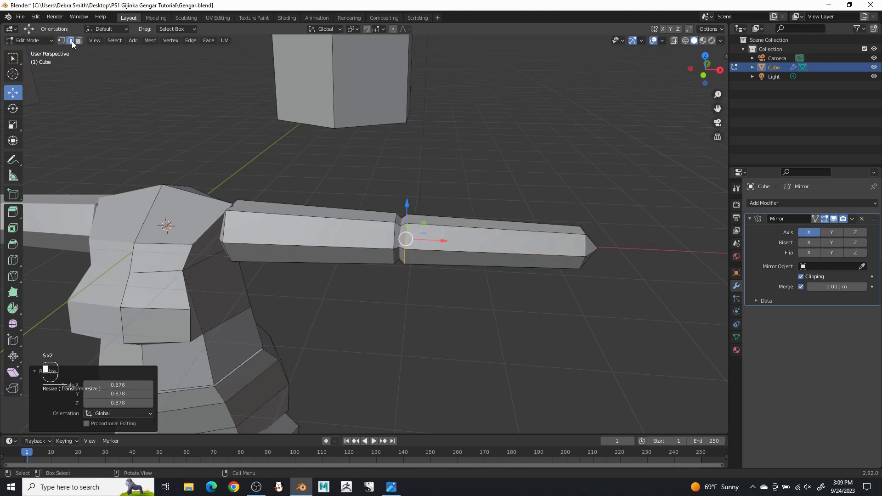
pyautogui.click(466, 224)
pyautogui.hotkey('ctrl', 'e')
pyautogui.click(464, 224)
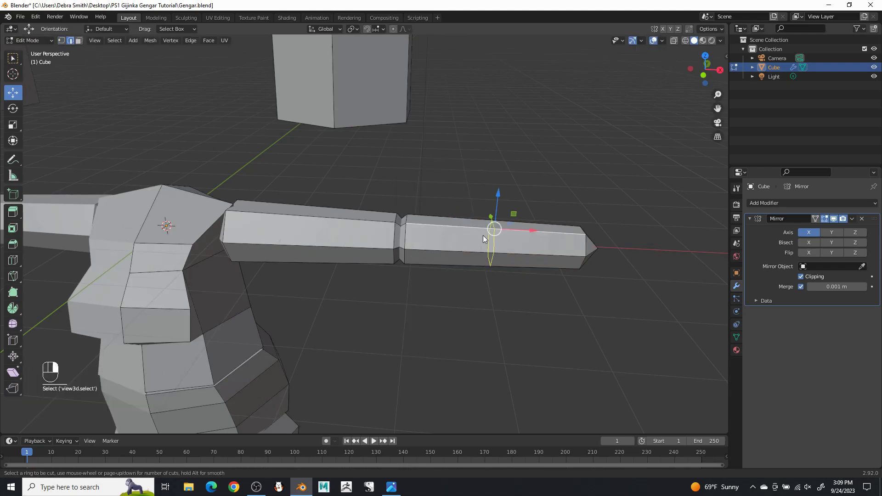
pyautogui.click(432, 224)
pyautogui.press('s')
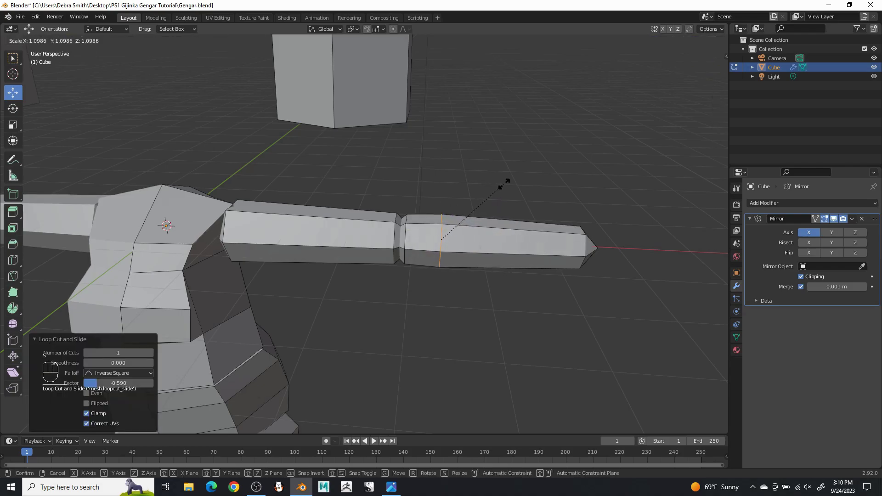
pyautogui.click(508, 185)
# Lower the new forearm loop about 0.02 m along Z, scale it up to about 1.06 and adjust its position slightly
pyautogui.moveTo(509, 184); pyautogui.dragTo(511, 153, button='middle')
pyautogui.moveTo(447, 174); pyautogui.dragTo(446, 172)
pyautogui.moveTo(446, 172); pyautogui.dragTo(387, 293, button='middle')
pyautogui.press('s')
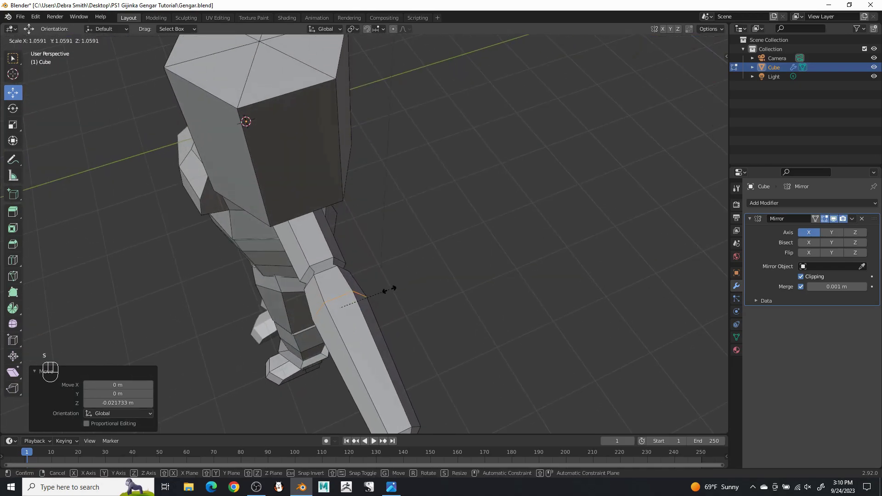
pyautogui.click(394, 288)
pyautogui.moveTo(416, 270); pyautogui.dragTo(423, 265)
pyautogui.moveTo(423, 265); pyautogui.dragTo(471, 239, button='middle')
pyautogui.scroll(-5, 460, 246)
pyautogui.scroll(7, 347, 226)
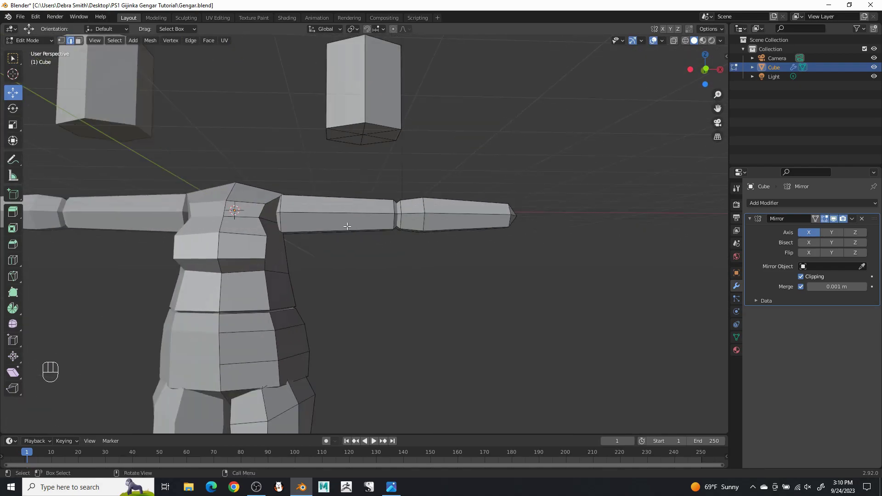
# Select the upper arm's shoulder-end edge loop and scale it up to about 1.07
pyautogui.keyDown('alt'); pyautogui.keyDown('shift'); pyautogui.click(279, 207); pyautogui.keyUp('shift'); pyautogui.keyUp('alt')
pyautogui.press('s')
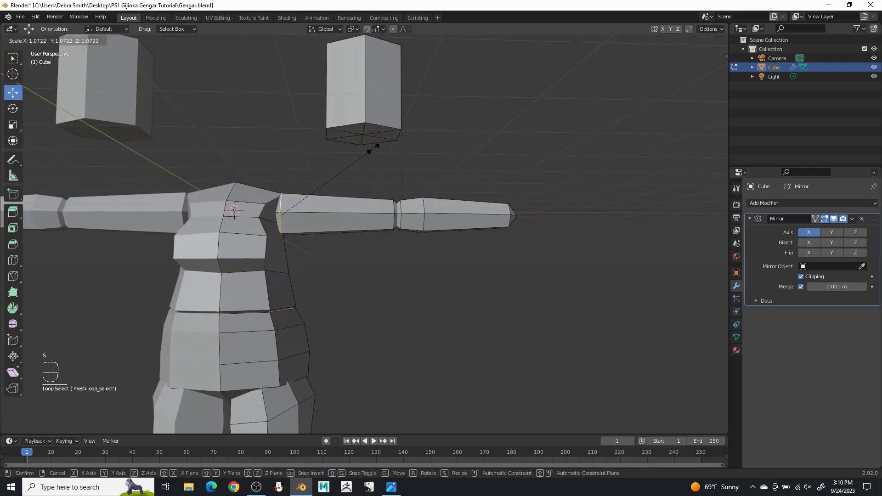
pyautogui.click(373, 148)
pyautogui.click(443, 148)
# Select the whole forearm through the mesh in X-ray display and move it slightly inward along X
pyautogui.scroll(-4, 441, 157)
pyautogui.moveTo(440, 163); pyautogui.dragTo(400, 175, button='middle')
pyautogui.scroll(-3, 436, 189)
pyautogui.scroll(2, 435, 188)
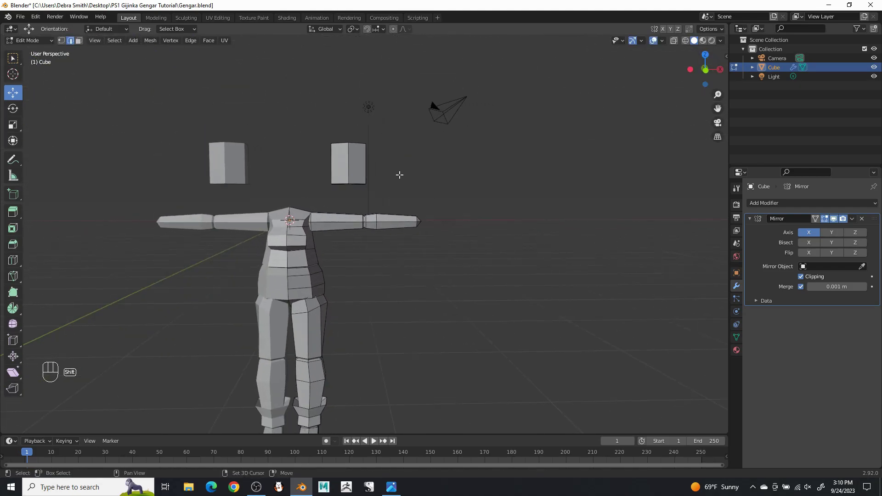
pyautogui.moveTo(470, 215); pyautogui.dragTo(470, 213, button='middle')
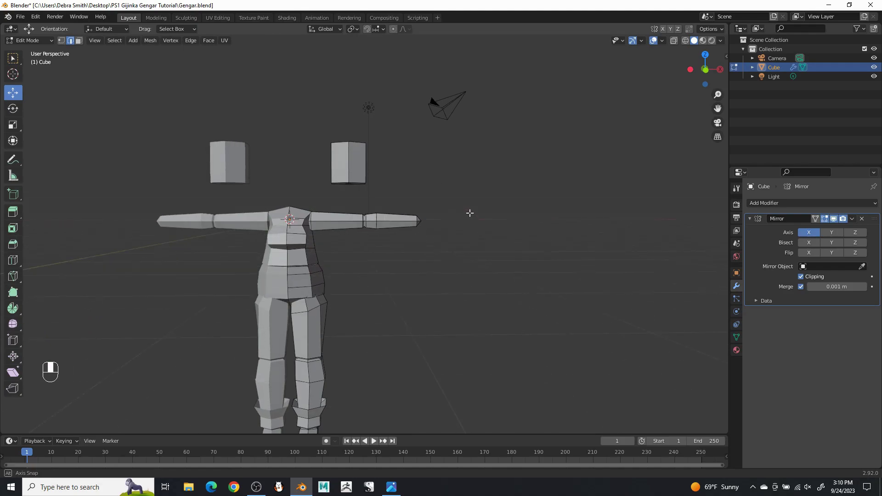
pyautogui.keyDown('shift'); pyautogui.moveTo(358, 182); pyautogui.dragTo(372, 184, button='middle'); pyautogui.keyUp('shift')
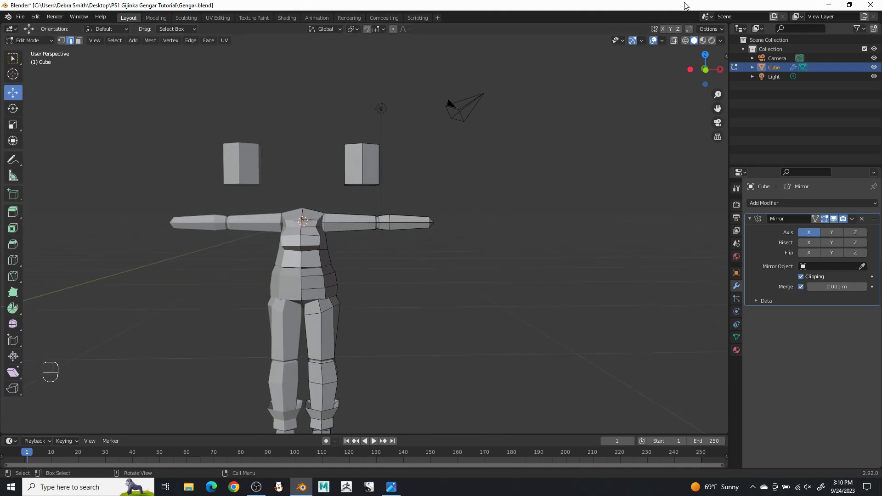
pyautogui.click(674, 41)
pyautogui.moveTo(528, 243); pyautogui.dragTo(358, 202)
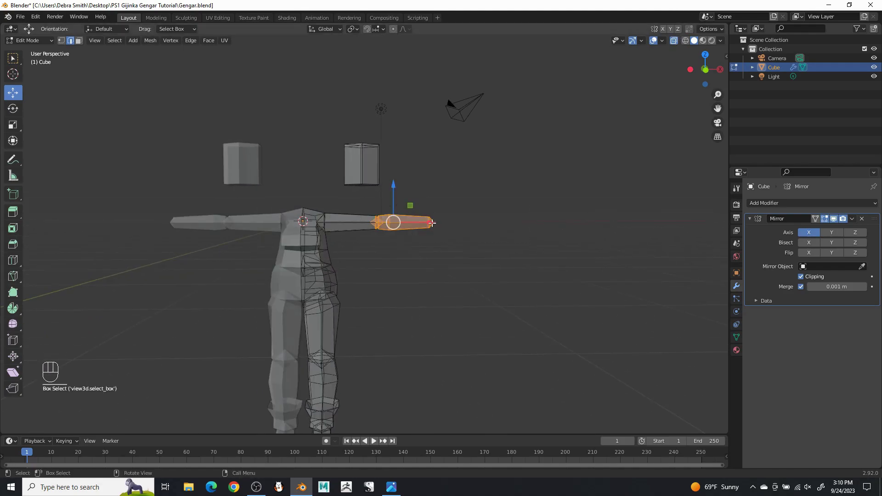
pyautogui.moveTo(430, 223); pyautogui.dragTo(456, 227)
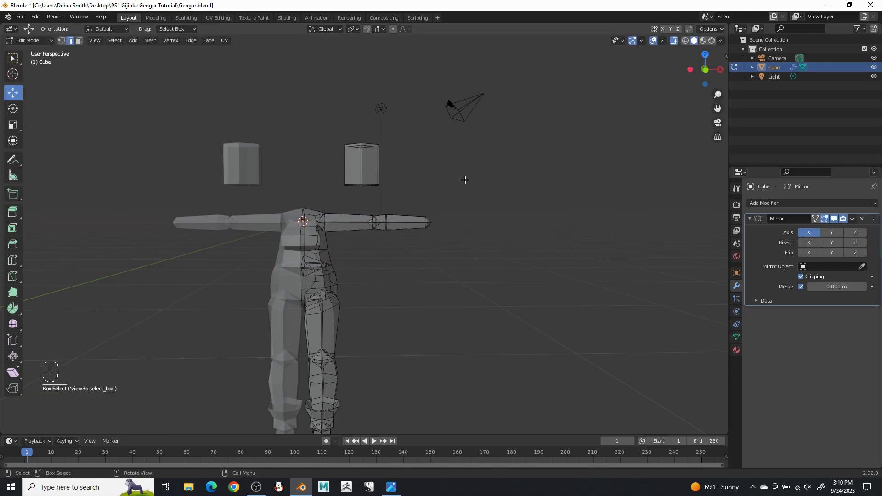
pyautogui.click(674, 41)
# Select the spare hexagonal cylinder above the arm, move it about 4.95 m along X and lower it to hand height
pyautogui.press('l')
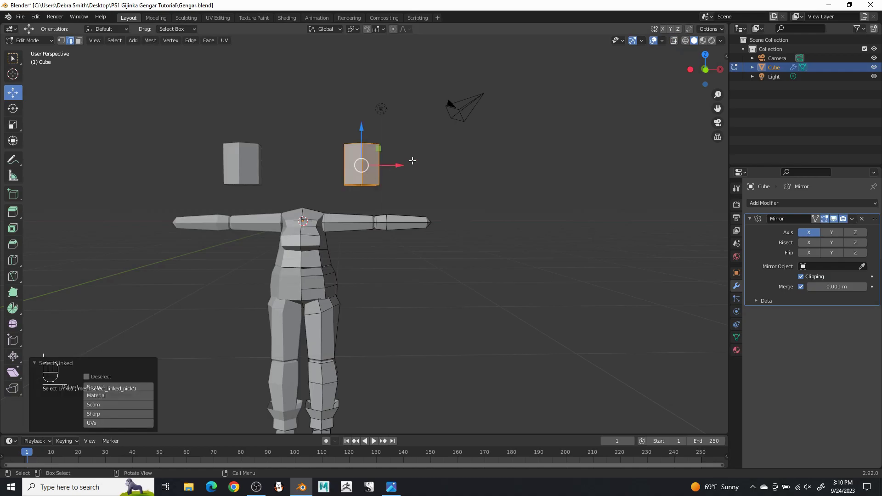
pyautogui.moveTo(399, 164); pyautogui.dragTo(496, 181)
pyautogui.keyDown('shift'); pyautogui.moveTo(497, 181); pyautogui.dragTo(428, 207, button='middle'); pyautogui.keyUp('shift')
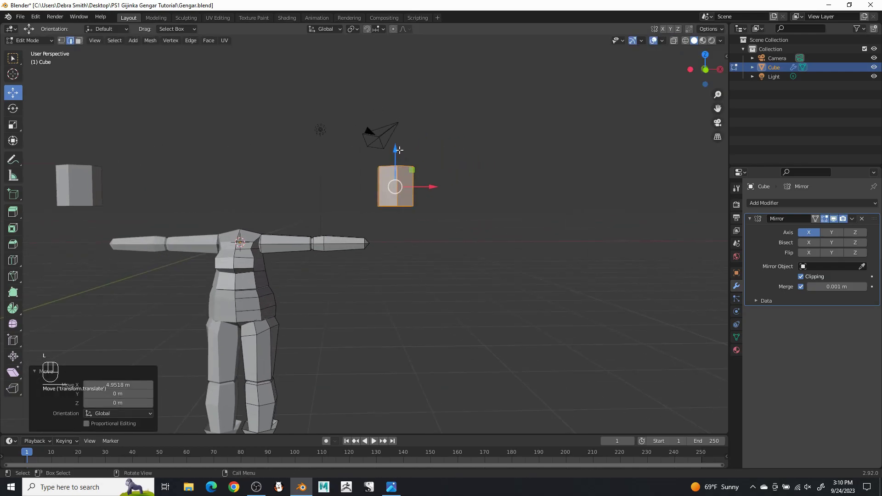
pyautogui.press('g')
pyautogui.press('z')
pyautogui.moveTo(386, 197); pyautogui.dragTo(387, 209)
# Scale the hand cylinder down and move it about 1.18 m inward along X to meet the wrist
pyautogui.scroll(4, 453, 230)
pyautogui.moveTo(480, 244)
pyautogui.mouseDown(button='middle')
pyautogui.moveTo(478, 276)
pyautogui.moveTo(467, 225)
pyautogui.moveTo(467, 247)
pyautogui.mouseUp(button='middle')
pyautogui.press('s')
pyautogui.click(463, 262)
pyautogui.moveTo(467, 246); pyautogui.dragTo(415, 247)
pyautogui.scroll(4, 390, 233)
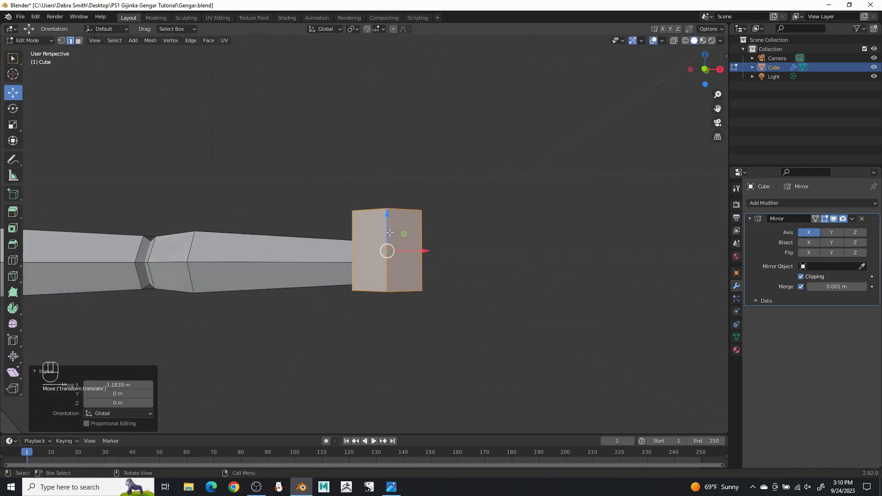
# Flatten the hand cylinder along the Z axis with the Scale tool
pyautogui.click(12, 125)
pyautogui.moveTo(388, 216); pyautogui.dragTo(388, 226)
pyautogui.click(13, 93)
pyautogui.moveTo(387, 226); pyautogui.dragTo(399, 273, button='middle')
# Nudge the hand cylinder into line with the wrist, including about 0.12 m along Y
pyautogui.scroll(-1, 399, 273)
pyautogui.moveTo(426, 290); pyautogui.dragTo(430, 292)
pyautogui.moveTo(430, 291); pyautogui.dragTo(524, 331, button='middle')
pyautogui.moveTo(382, 223); pyautogui.dragTo(367, 225)
# Select the hand's outer side face and move it about 0.28 m outward along X
pyautogui.moveTo(366, 225); pyautogui.dragTo(313, 130, button='middle')
pyautogui.scroll(3, 313, 130)
pyautogui.moveTo(419, 183); pyautogui.dragTo(358, 189, button='middle')
pyautogui.click(79, 41)
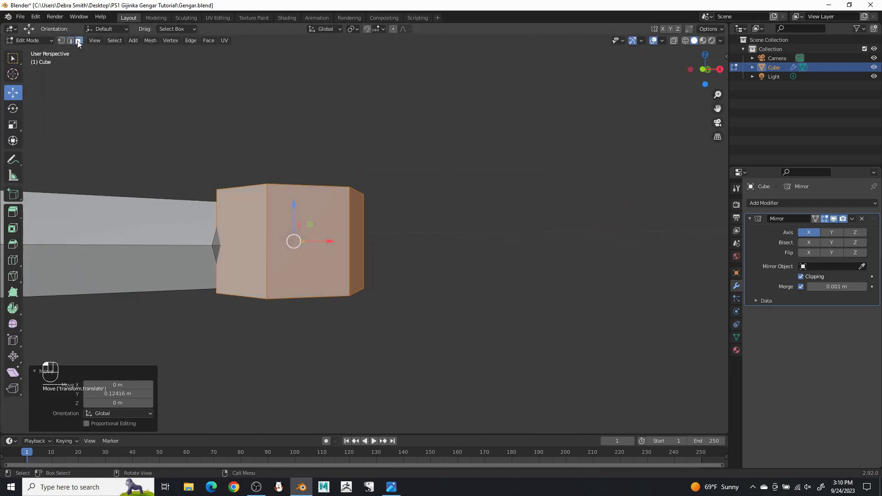
pyautogui.click(366, 241)
pyautogui.moveTo(365, 242); pyautogui.dragTo(376, 301, button='middle')
pyautogui.moveTo(396, 353); pyautogui.dragTo(435, 358)
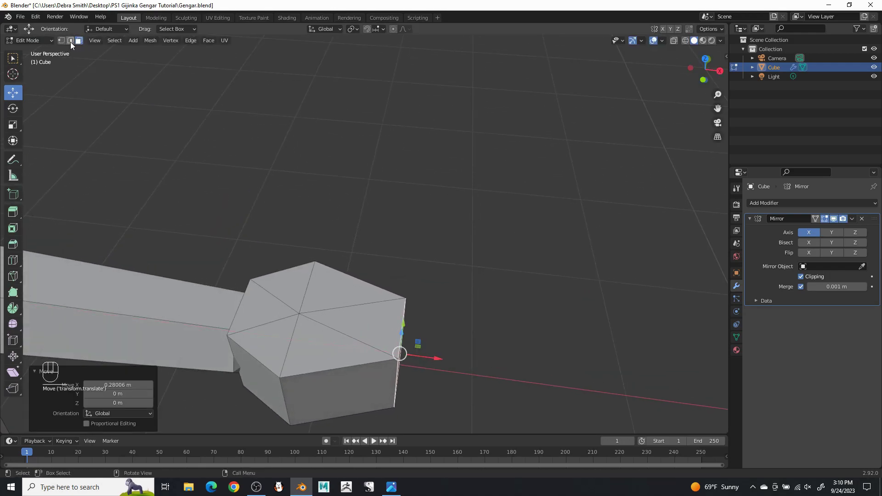
# Move the hand's front outer vertical edge about 0.13 m and its front middle vertical edge about 0.16 m along X
pyautogui.click(394, 386)
pyautogui.moveTo(415, 403); pyautogui.dragTo(440, 442, button='middle')
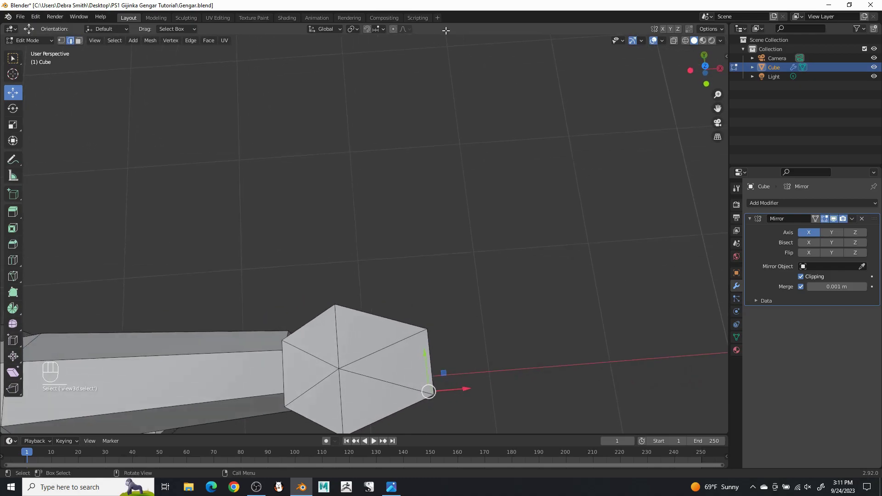
pyautogui.moveTo(467, 391); pyautogui.dragTo(480, 381)
pyautogui.moveTo(480, 381); pyautogui.dragTo(330, 271, button='middle')
pyautogui.click(305, 292)
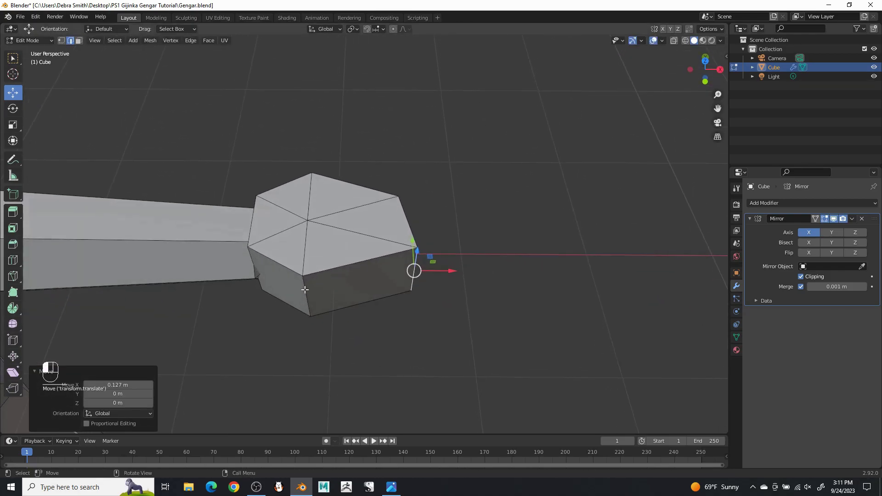
pyautogui.moveTo(343, 301); pyautogui.dragTo(363, 304)
pyautogui.moveTo(363, 304); pyautogui.dragTo(512, 246, button='middle')
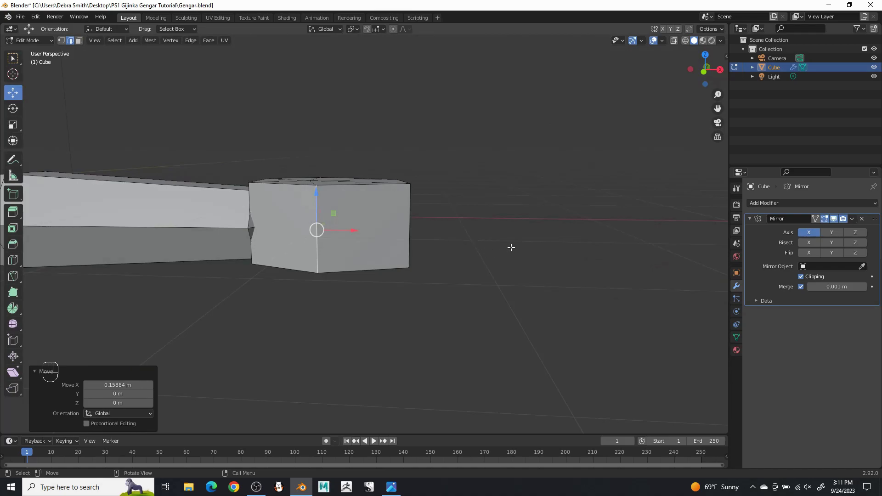
# Select the hand's lower edge loop, scale it up and move it about 0.06 m along X
pyautogui.click(448, 206)
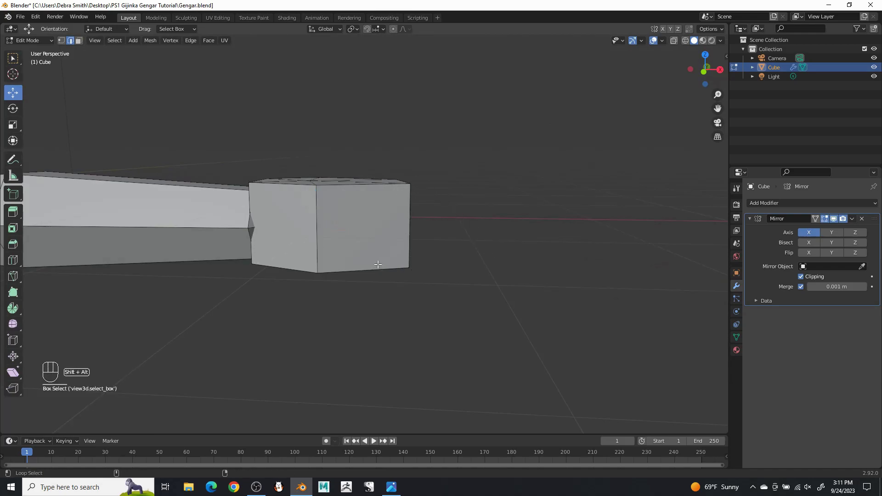
pyautogui.press('s')
pyautogui.click(468, 251)
pyautogui.moveTo(468, 251); pyautogui.dragTo(471, 311, button='middle')
pyautogui.moveTo(370, 265)
pyautogui.mouseDown()
pyautogui.moveTo(388, 269)
pyautogui.moveTo(379, 262)
pyautogui.mouseUp()
pyautogui.moveTo(380, 261); pyautogui.dragTo(512, 197, button='middle')
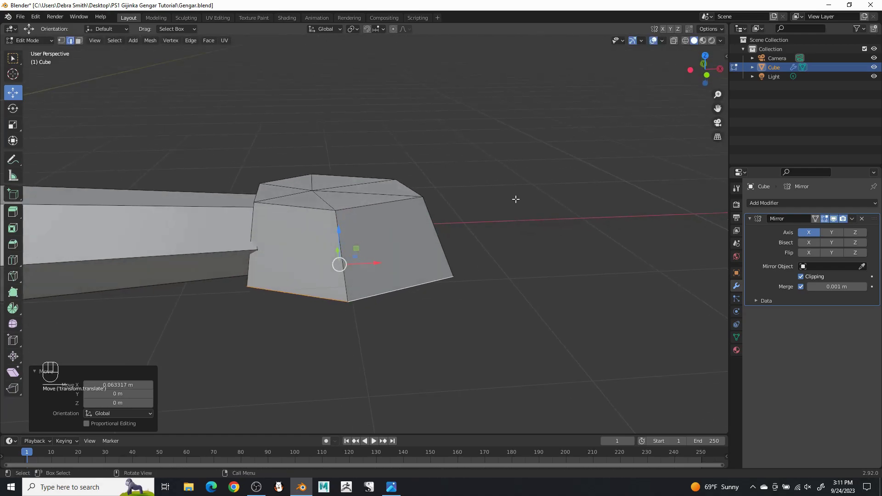
# Select the hand's upper edge loop and lower it along Z, leaving the centre point of the top raised
pyautogui.click(512, 197)
pyautogui.keyDown('alt'); pyautogui.click(388, 206); pyautogui.keyUp('alt')
pyautogui.moveTo(329, 155)
pyautogui.mouseDown()
pyautogui.moveTo(327, 183)
pyautogui.moveTo(332, 168)
pyautogui.mouseUp()
pyautogui.hotkey('ctrl', 'z')
# Select the whole linked hand mesh and move it about 0.06 m down along Z
pyautogui.press('l')
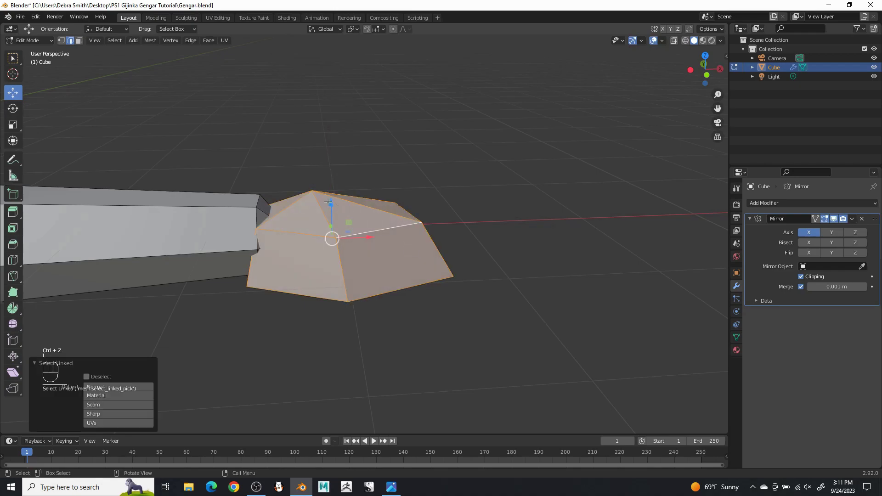
pyautogui.click(463, 154)
pyautogui.moveTo(463, 153); pyautogui.dragTo(373, 99, button='middle')
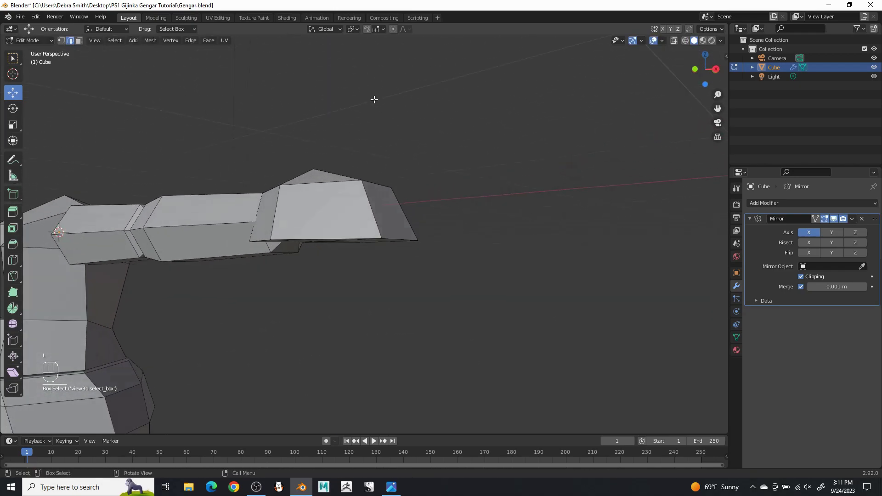
pyautogui.press('l')
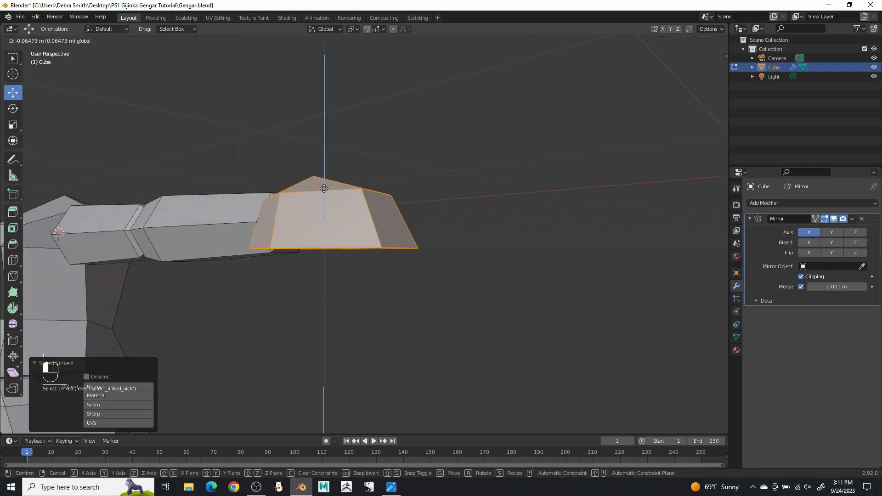
pyautogui.click(414, 193)
# Check the mirrored figure with both arms from the front and save the file
pyautogui.moveTo(414, 193); pyautogui.dragTo(487, 197, button='middle')
pyautogui.scroll(-5, 459, 216)
pyautogui.moveTo(427, 240); pyautogui.dragTo(485, 236, button='middle')
pyautogui.scroll(-1, 444, 233)
pyautogui.scroll(2, 412, 253)
pyautogui.moveTo(412, 253); pyautogui.dragTo(438, 237, button='middle')
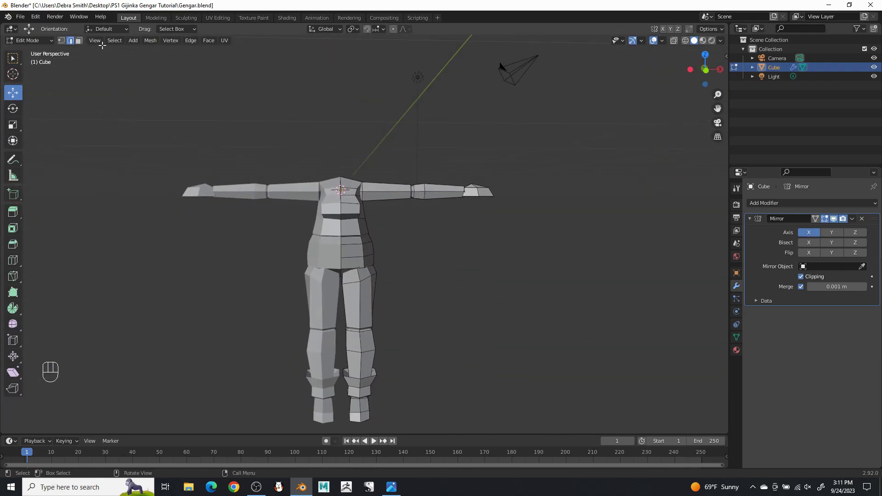
pyautogui.click(21, 17)
pyautogui.click(43, 79)
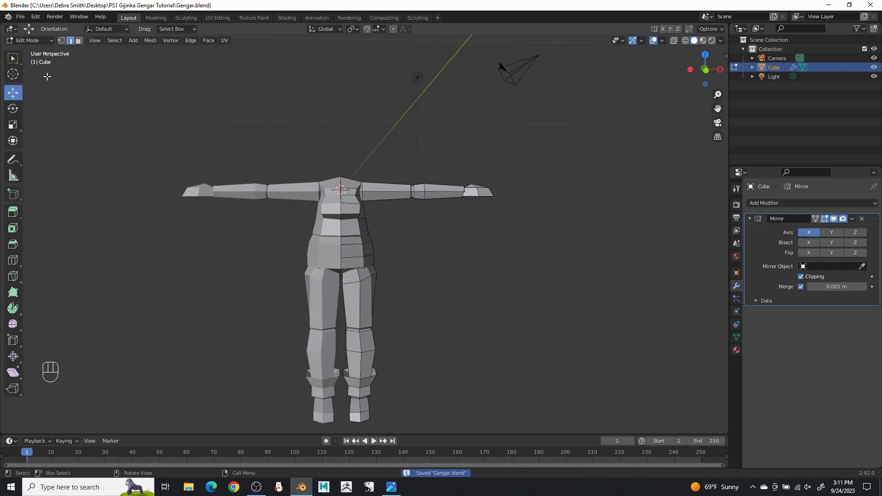
# Add a hexagonal cylinder for the head and raise it about 2.27 m along Z above the torso
pyautogui.click(134, 41)
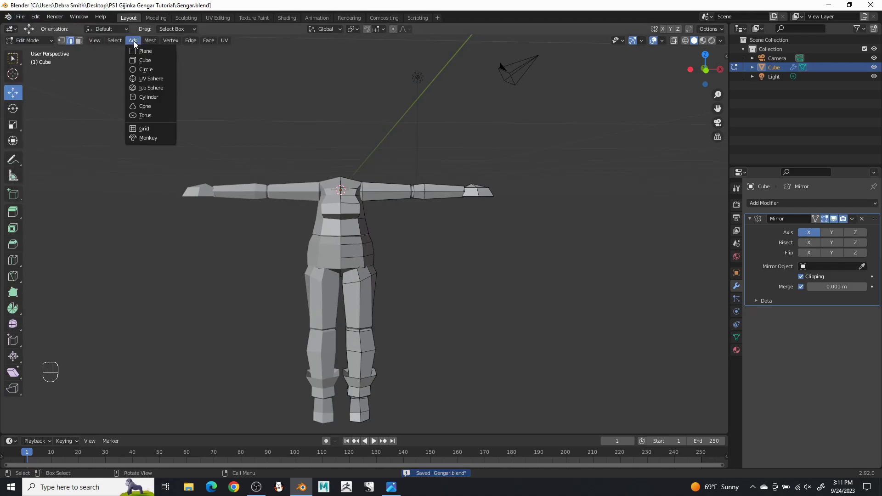
pyautogui.click(148, 97)
pyautogui.moveTo(340, 153); pyautogui.dragTo(341, 106)
pyautogui.keyDown('shift'); pyautogui.moveTo(362, 108); pyautogui.dragTo(409, 175, button='middle'); pyautogui.keyUp('shift')
pyautogui.scroll(3, 411, 220)
# Select the top and bottom faces of the new cylinder above the torso and apply Poke Faces
pyautogui.click(78, 40)
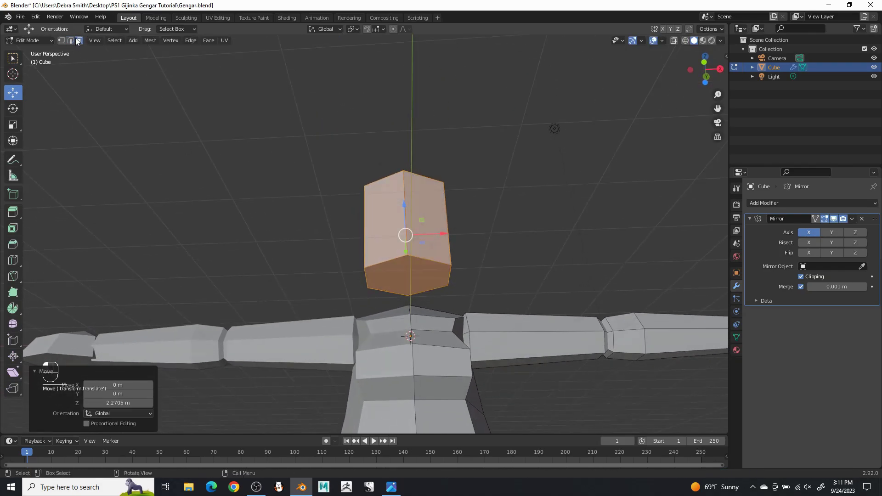
pyautogui.click(372, 267)
pyautogui.moveTo(537, 187); pyautogui.dragTo(469, 282, button='middle')
pyautogui.scroll(2, 475, 241)
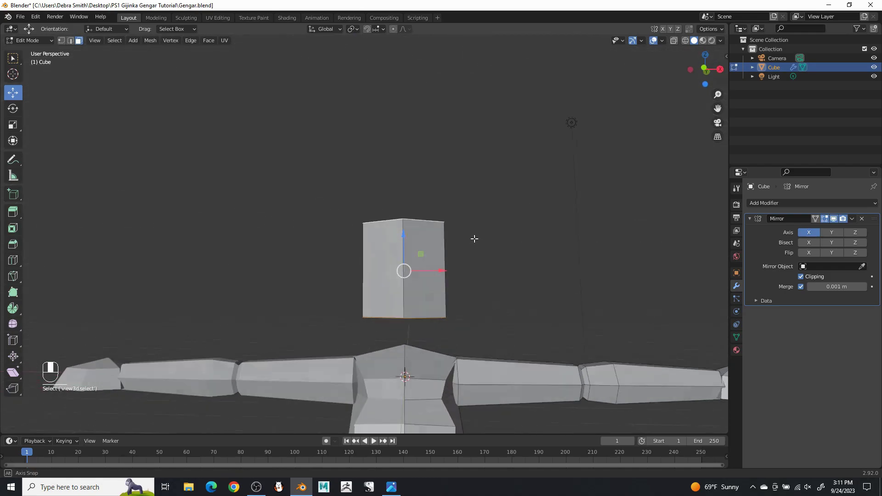
pyautogui.moveTo(474, 242); pyautogui.dragTo(476, 220, button='middle')
pyautogui.rightClick(400, 291)
pyautogui.click(395, 309)
pyautogui.moveTo(492, 256); pyautogui.dragTo(432, 203, button='middle')
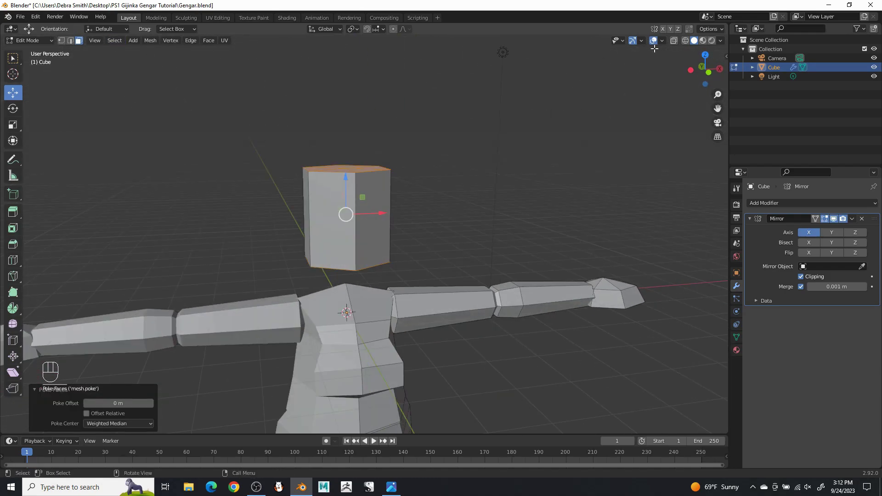
# In the front view with X-ray on, delete the new cylinder's faces on the negative X side, then restore solid display
pyautogui.click(674, 40)
pyautogui.press('KP_1')
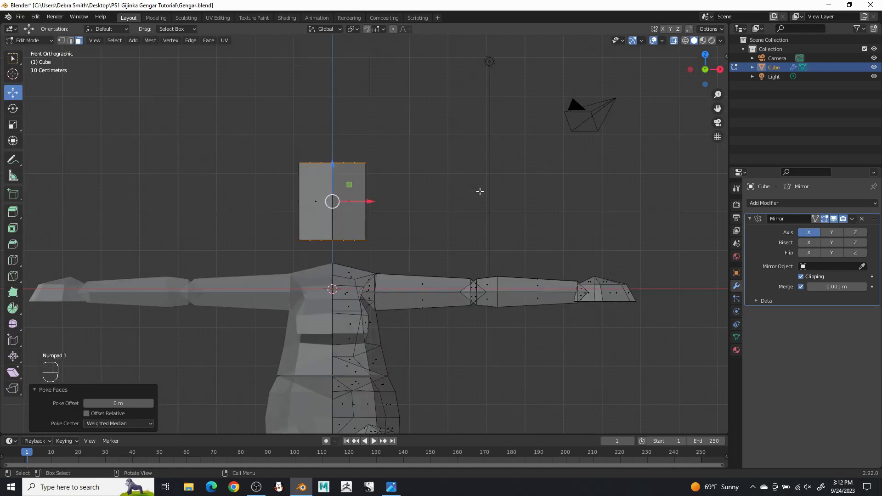
pyautogui.moveTo(262, 121); pyautogui.dragTo(333, 260)
pyautogui.press('x')
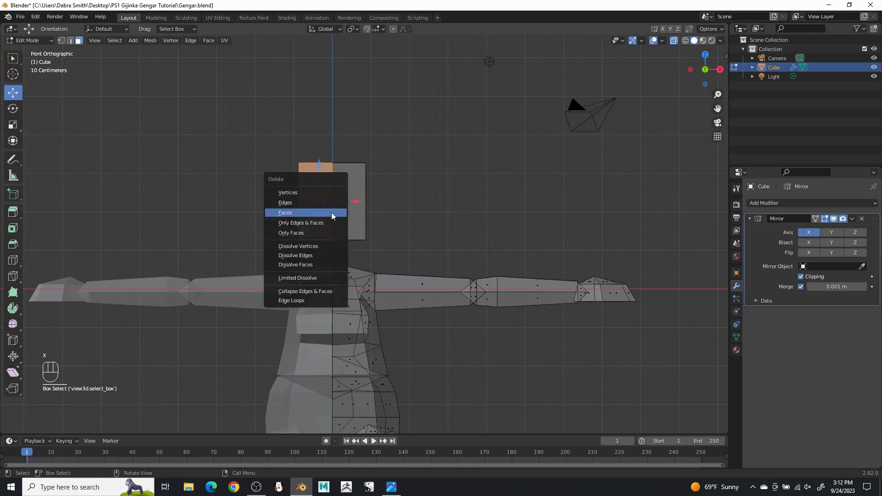
pyautogui.click(332, 213)
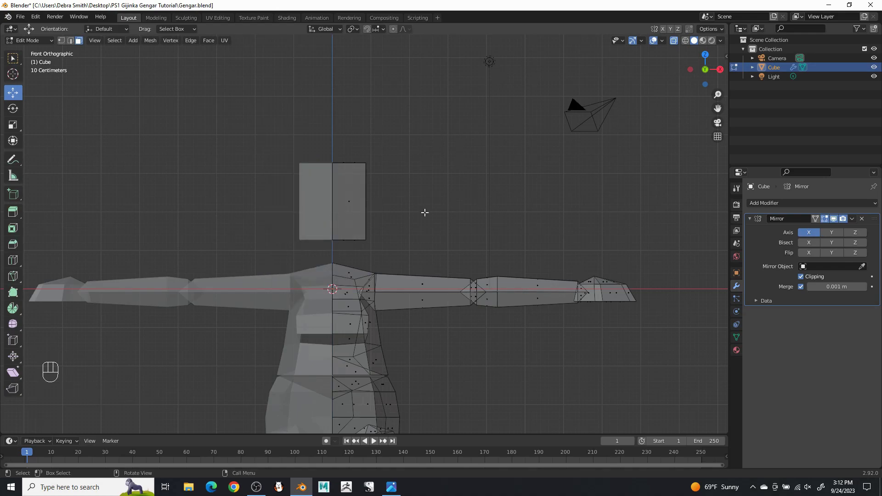
pyautogui.scroll(5, 421, 158)
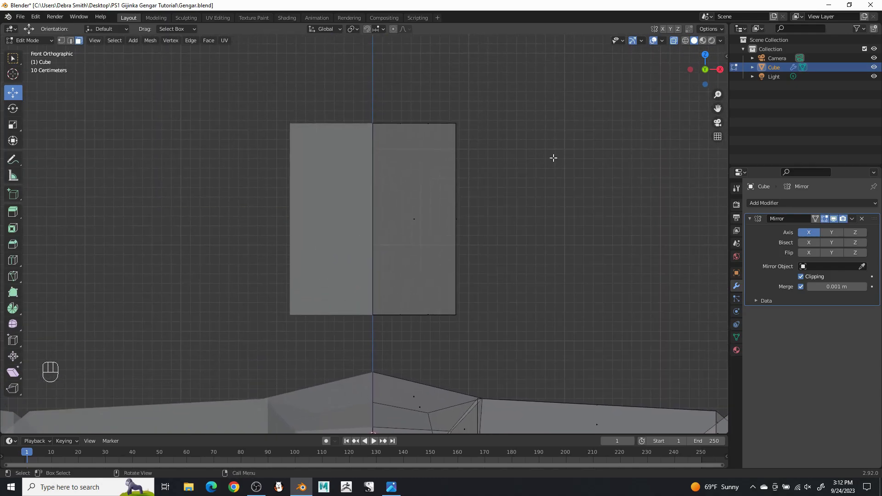
pyautogui.click(674, 41)
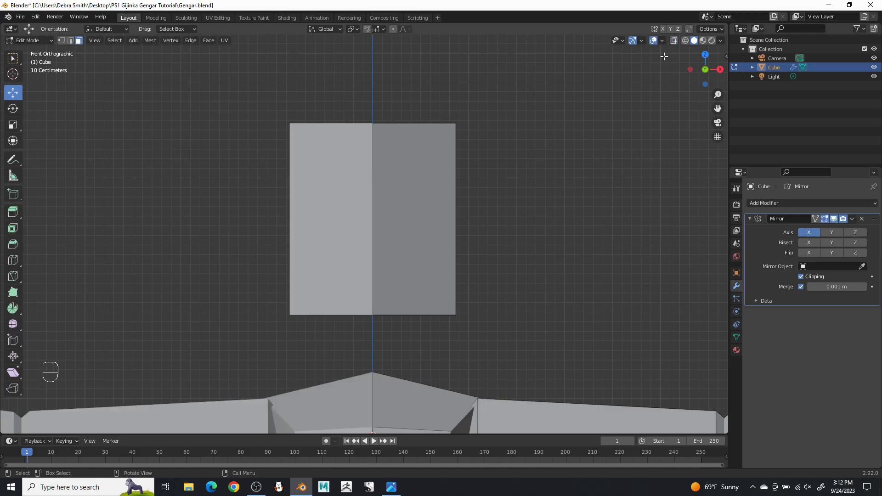
# Scale the top and bottom centre vertices of the block above the torso apart so both ends become pointed
pyautogui.moveTo(480, 169); pyautogui.dragTo(460, 185, button='middle')
pyautogui.scroll(-6, 468, 217)
pyautogui.keyDown('shift'); pyautogui.moveTo(459, 217); pyautogui.dragTo(417, 165, button='middle'); pyautogui.keyUp('shift')
pyautogui.click(350, 145)
pyautogui.moveTo(396, 218); pyautogui.dragTo(398, 175, button='middle')
pyautogui.keyDown('shift'); pyautogui.click(373, 177); pyautogui.keyUp('shift')
pyautogui.moveTo(421, 139); pyautogui.dragTo(428, 159, button='middle')
pyautogui.press('s')
pyautogui.click(459, 131)
# Taper the neck block by scaling its upper edge loop down to about 0.306
pyautogui.moveTo(473, 119); pyautogui.dragTo(478, 163, button='middle')
pyautogui.keyDown('alt'); pyautogui.keyDown('shift'); pyautogui.click(399, 147); pyautogui.keyUp('shift'); pyautogui.keyUp('alt')
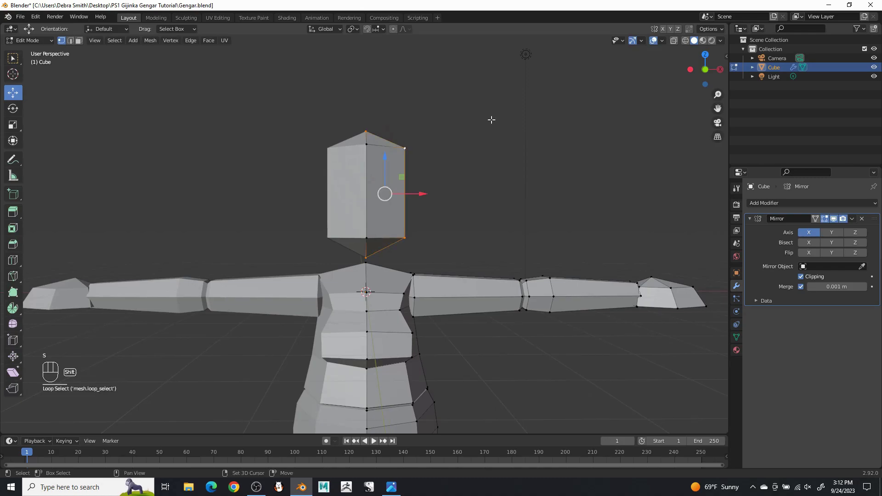
pyautogui.keyDown('alt'); pyautogui.click(376, 146); pyautogui.keyUp('alt')
pyautogui.press('s')
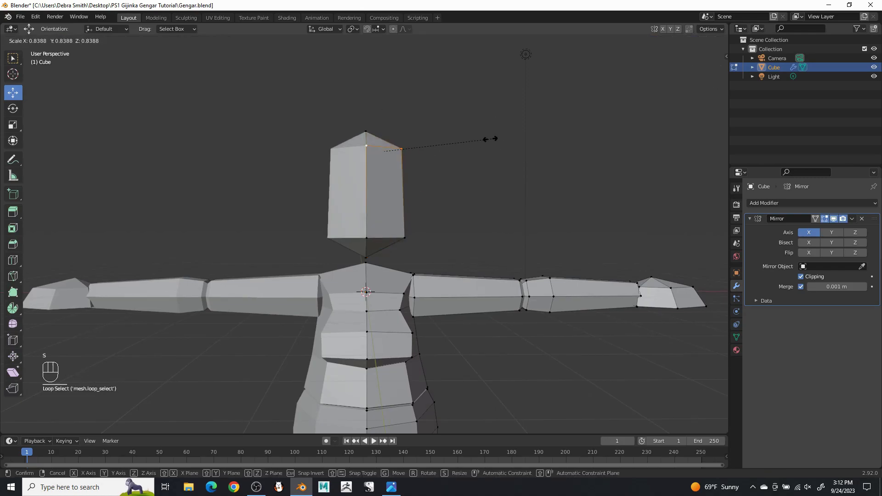
pyautogui.click(419, 148)
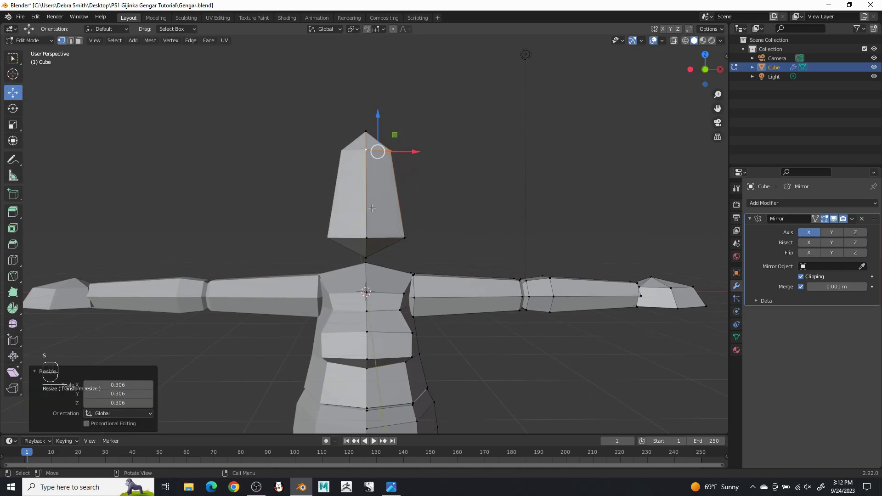
# Select the whole neck piece, scale it down and lower it onto the top of the torso
pyautogui.press('l')
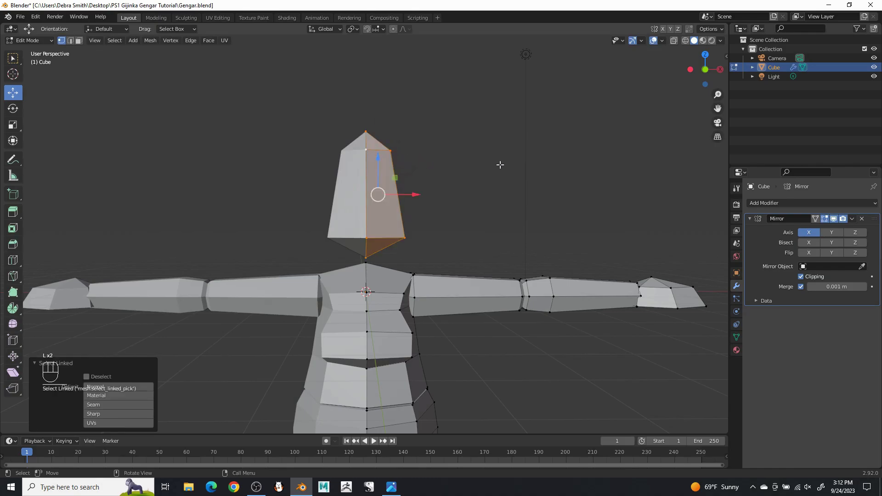
pyautogui.press('s')
pyautogui.click(422, 171)
pyautogui.moveTo(409, 195); pyautogui.dragTo(402, 194)
pyautogui.moveTo(371, 159); pyautogui.dragTo(368, 219)
# Enlarge the neck's upper edge loop and shift it along X back to the centre line
pyautogui.moveTo(368, 219); pyautogui.dragTo(410, 249, button='middle')
pyautogui.click(400, 230)
pyautogui.keyDown('alt'); pyautogui.click(357, 231); pyautogui.keyUp('alt')
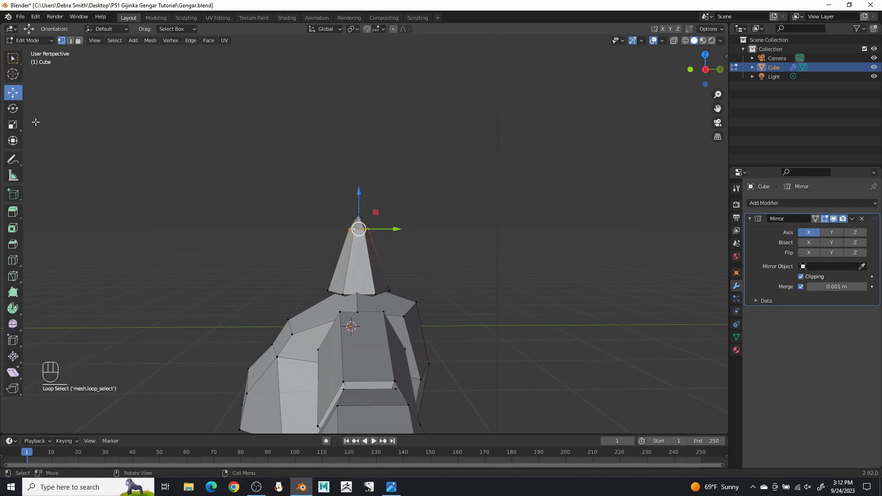
pyautogui.press('s')
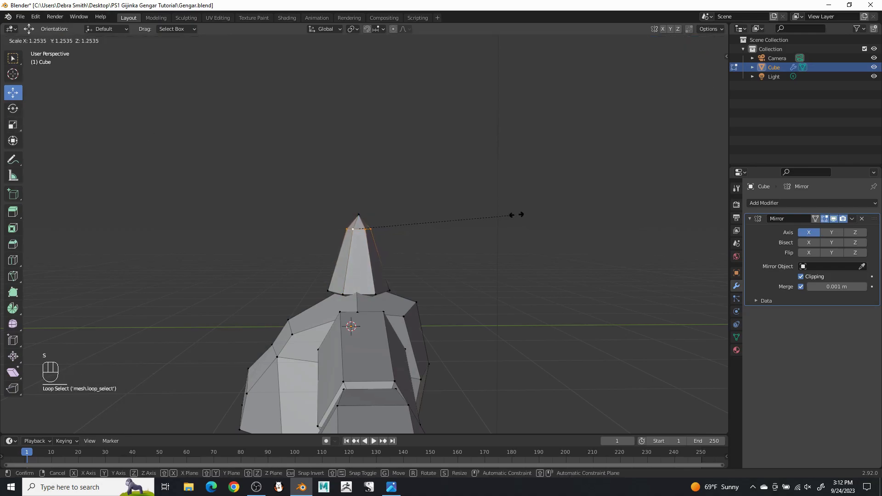
pyautogui.click(528, 214)
pyautogui.moveTo(350, 257); pyautogui.dragTo(456, 261, button='middle')
pyautogui.moveTo(416, 230); pyautogui.dragTo(408, 233)
# Scale the neck's upper edge loop up further to reduce the taper, and deselect it
pyautogui.moveTo(408, 233); pyautogui.dragTo(403, 229, button='middle')
pyautogui.press('s')
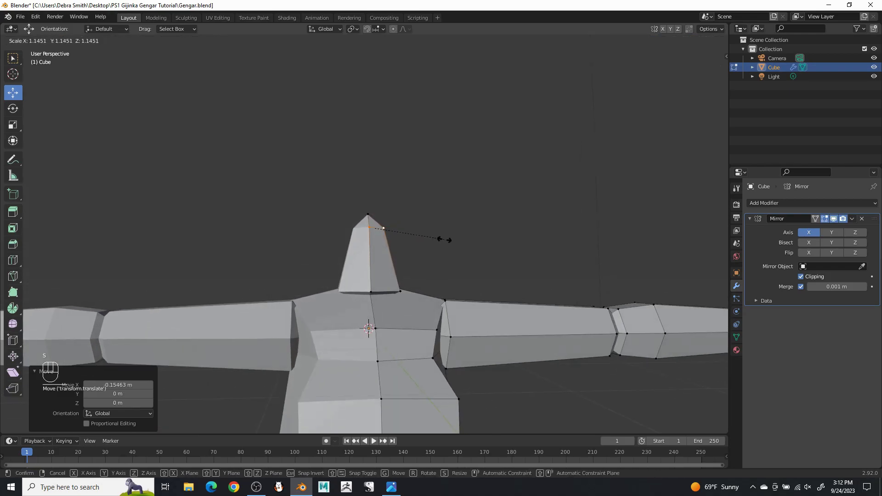
pyautogui.click(473, 231)
pyautogui.moveTo(473, 231)
pyautogui.mouseDown(button='middle')
pyautogui.moveTo(358, 232)
pyautogui.moveTo(362, 244)
pyautogui.moveTo(464, 246)
pyautogui.moveTo(463, 233)
pyautogui.mouseUp(button='middle')
pyautogui.press('s')
pyautogui.click(469, 226)
pyautogui.click(469, 226)
# Examine the figure's proportions from neck to feet with X-ray display switched on, and return to solid display
pyautogui.scroll(-4, 455, 229)
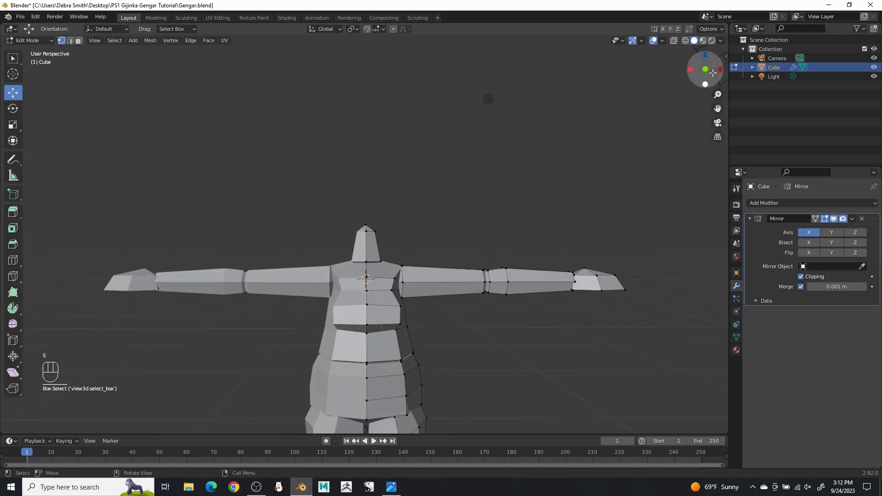
pyautogui.click(675, 40)
pyautogui.scroll(-4, 460, 262)
pyautogui.keyDown('shift'); pyautogui.moveTo(460, 265); pyautogui.dragTo(465, 166, button='middle'); pyautogui.keyUp('shift')
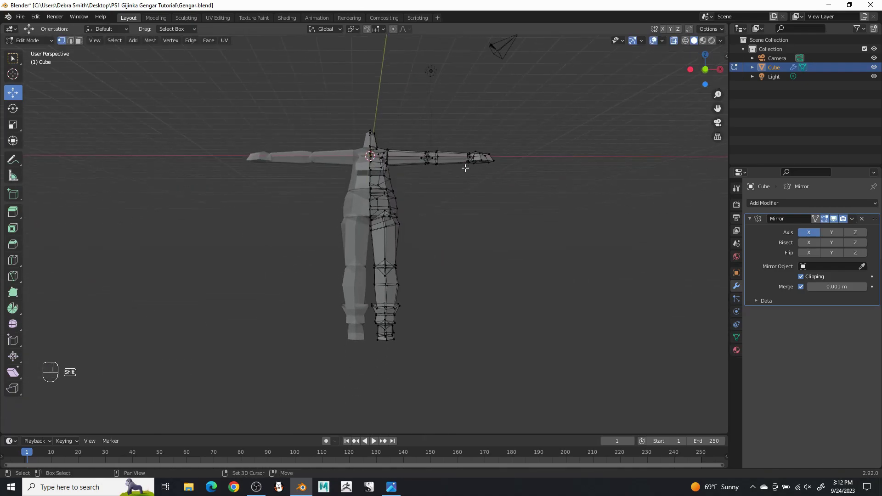
pyautogui.scroll(3, 486, 206)
pyautogui.keyDown('shift'); pyautogui.moveTo(486, 206); pyautogui.dragTo(464, 139, button='middle'); pyautogui.keyUp('shift')
pyautogui.keyDown('shift'); pyautogui.moveTo(467, 162); pyautogui.dragTo(451, 193, button='middle'); pyautogui.keyUp('shift')
pyautogui.scroll(3, 464, 303)
pyautogui.scroll(-4, 443, 305)
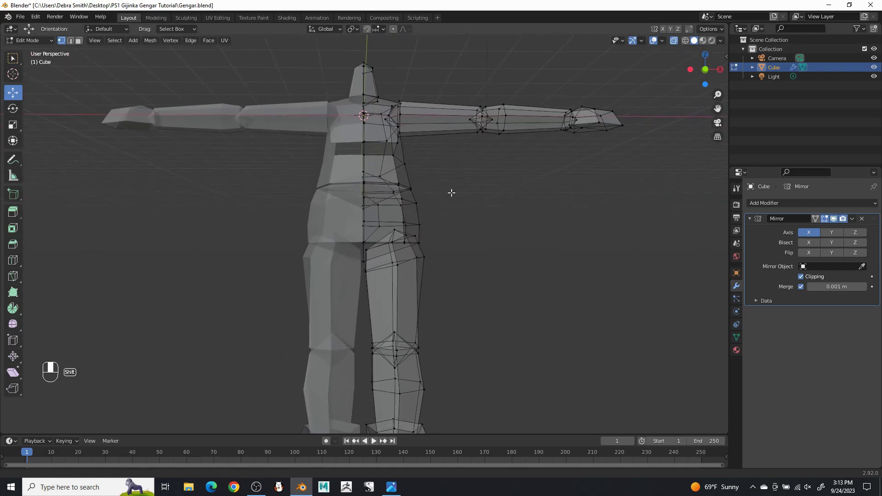
pyautogui.scroll(3, 451, 217)
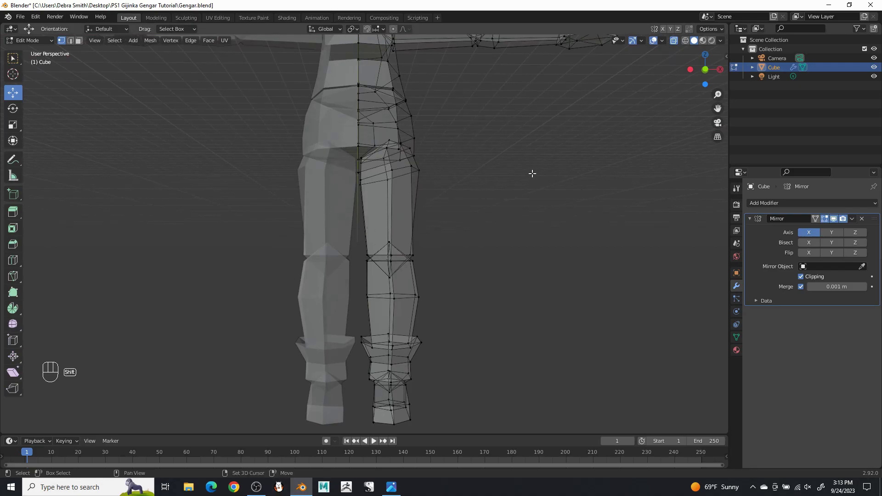
pyautogui.keyDown('shift'); pyautogui.moveTo(534, 176); pyautogui.dragTo(550, 341, button='middle'); pyautogui.keyUp('shift')
pyautogui.keyDown('shift'); pyautogui.moveTo(455, 267); pyautogui.dragTo(468, 331, button='middle'); pyautogui.keyUp('shift')
pyautogui.scroll(4, 469, 331)
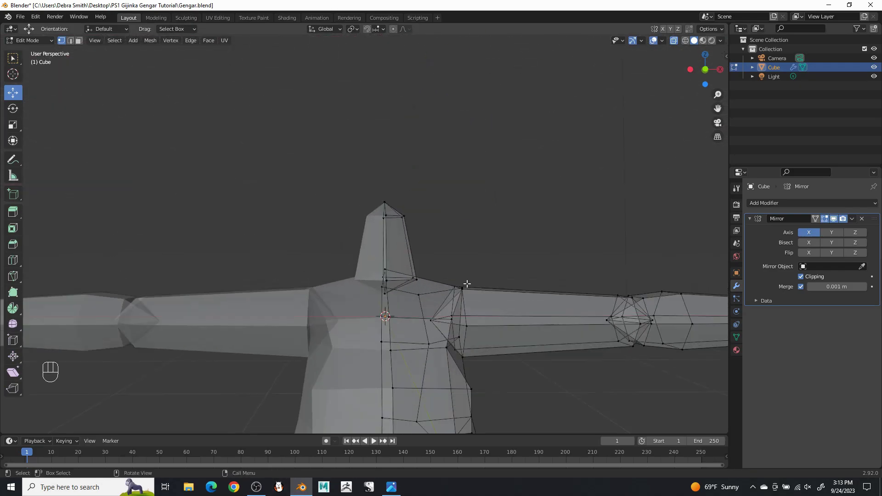
pyautogui.click(673, 41)
# Scale the whole neck piece up by about 1.069 and nudge it along Y and slightly down onto the shoulders
pyautogui.moveTo(506, 227); pyautogui.dragTo(410, 204, button='middle')
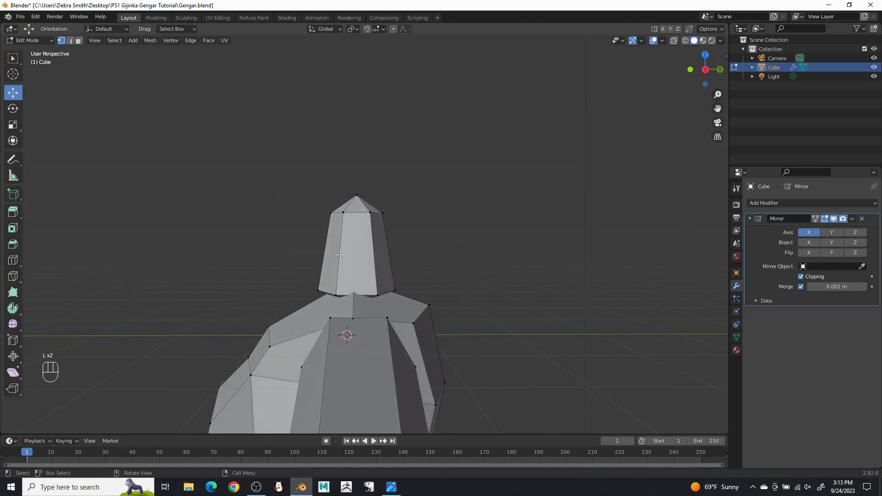
pyautogui.press('l')
pyautogui.press('s')
pyautogui.click(452, 252)
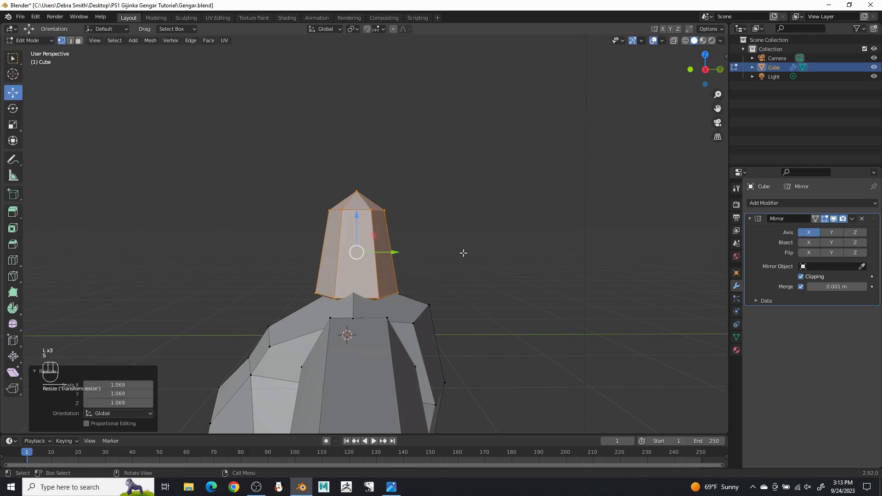
pyautogui.moveTo(405, 252); pyautogui.dragTo(408, 251)
pyautogui.moveTo(359, 215); pyautogui.dragTo(361, 221)
pyautogui.click(510, 211)
# Save the Gengar.blend file
pyautogui.moveTo(509, 210); pyautogui.dragTo(518, 283, button='middle')
pyautogui.scroll(-3, 502, 325)
pyautogui.click(20, 17)
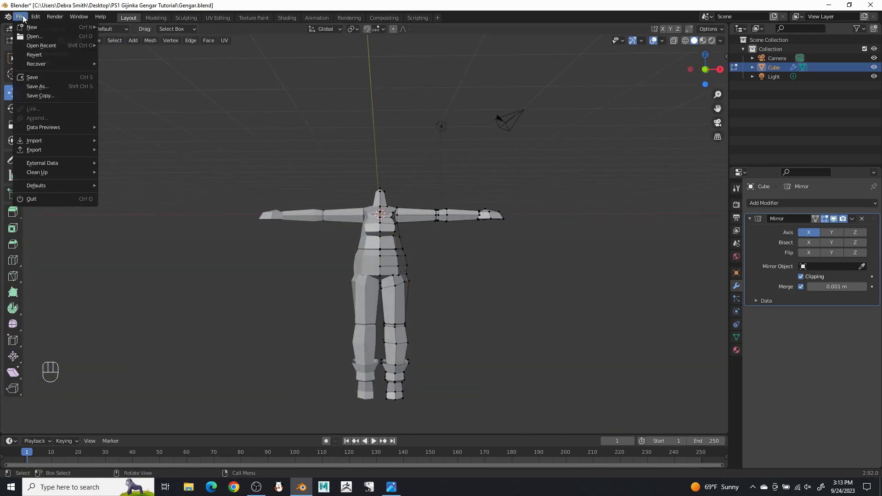
pyautogui.click(28, 79)
# Add a cube to the mesh for the head and raise it about 2.98 m above the neck
pyautogui.click(133, 40)
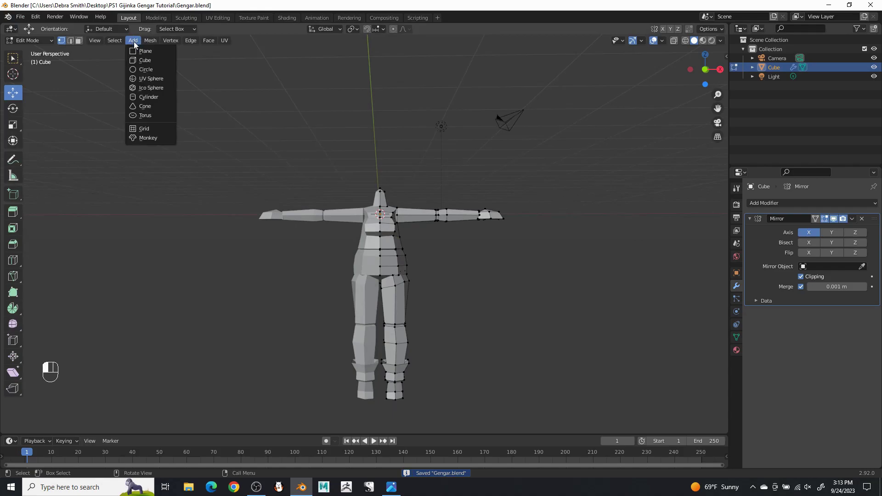
pyautogui.click(143, 59)
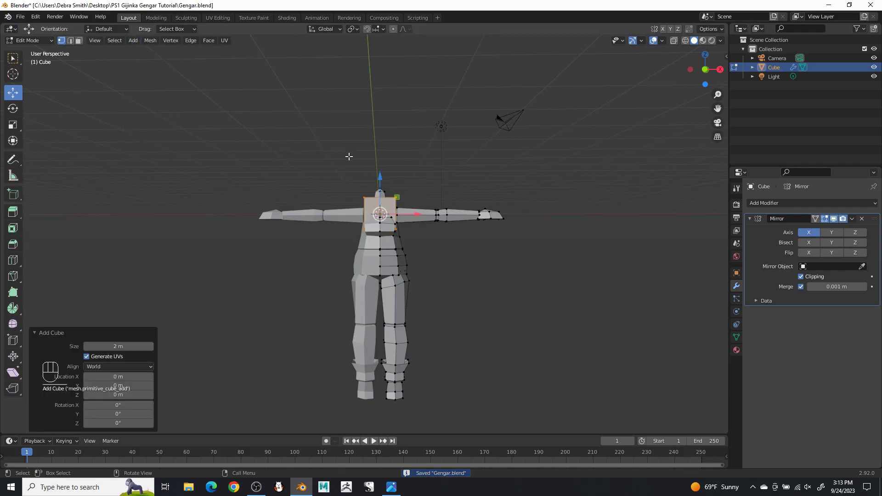
pyautogui.moveTo(380, 177); pyautogui.dragTo(379, 120)
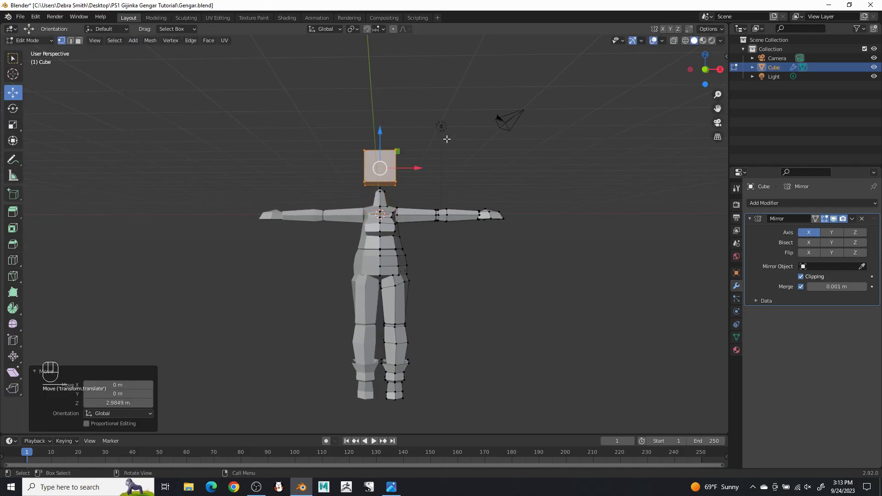
# Try a single vertical loop cut through the middle of the head cube and inspect it in X-ray front view
pyautogui.scroll(2, 448, 159)
pyautogui.moveTo(448, 158); pyautogui.dragTo(417, 162, button='middle')
pyautogui.keyDown('shift'); pyautogui.moveTo(417, 162); pyautogui.dragTo(444, 237, button='middle'); pyautogui.keyUp('shift')
pyautogui.scroll(5, 376, 240)
pyautogui.click(70, 41)
pyautogui.moveTo(335, 165); pyautogui.dragTo(335, 187, button='middle')
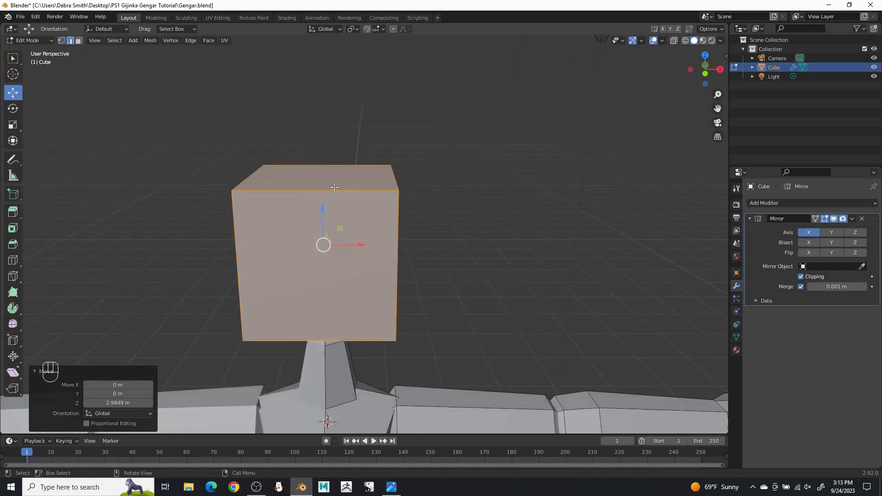
pyautogui.click(324, 191)
pyautogui.rightClick(324, 192)
pyautogui.click(304, 237)
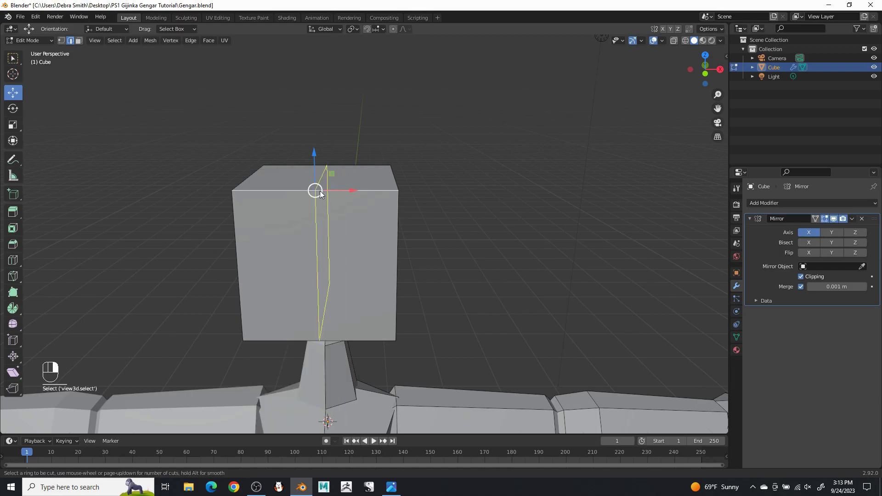
pyautogui.click(338, 189)
pyautogui.rightClick(339, 189)
pyautogui.moveTo(368, 198); pyautogui.dragTo(407, 172, button='middle')
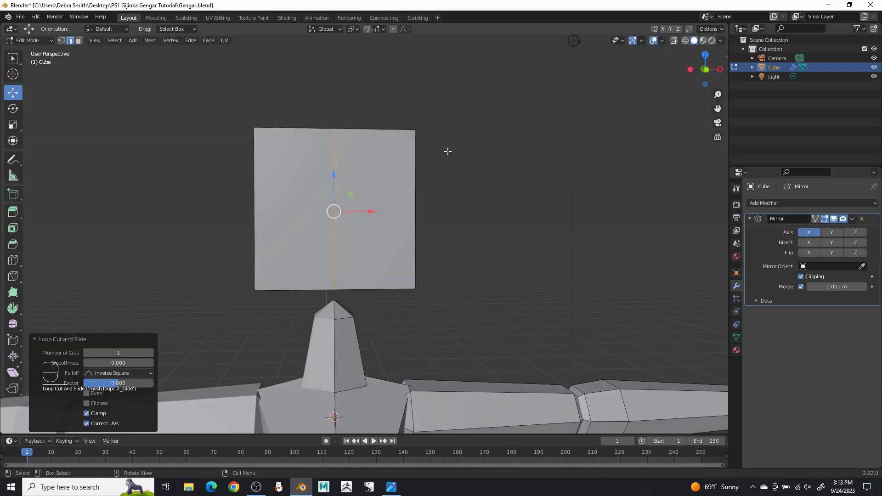
pyautogui.click(676, 41)
pyautogui.moveTo(368, 194); pyautogui.dragTo(366, 197, button='middle')
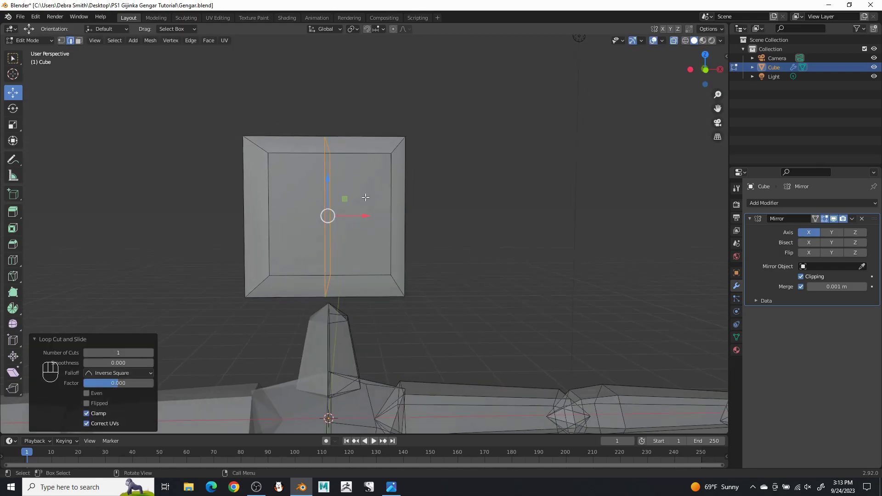
pyautogui.press('KP_1')
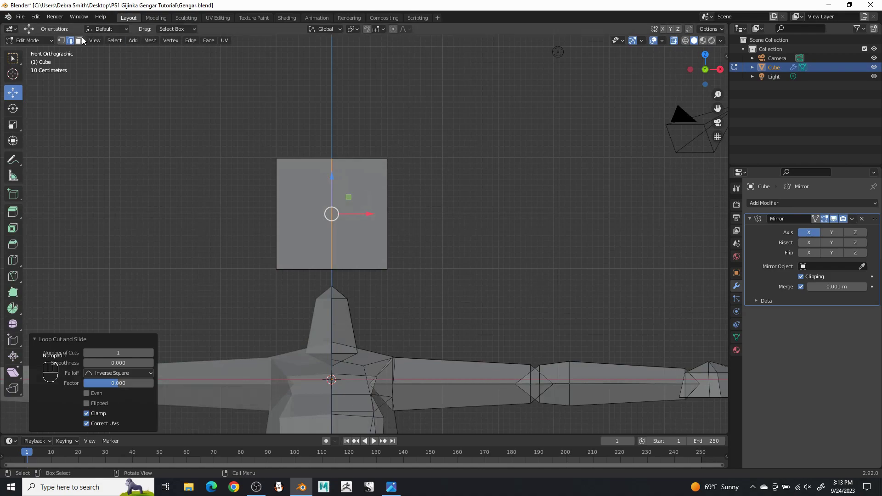
# Undo the loop cut and the edge selection on the head cube
pyautogui.hotkey('ctrl', 'z')
pyautogui.hotkey('ctrl', 'z')
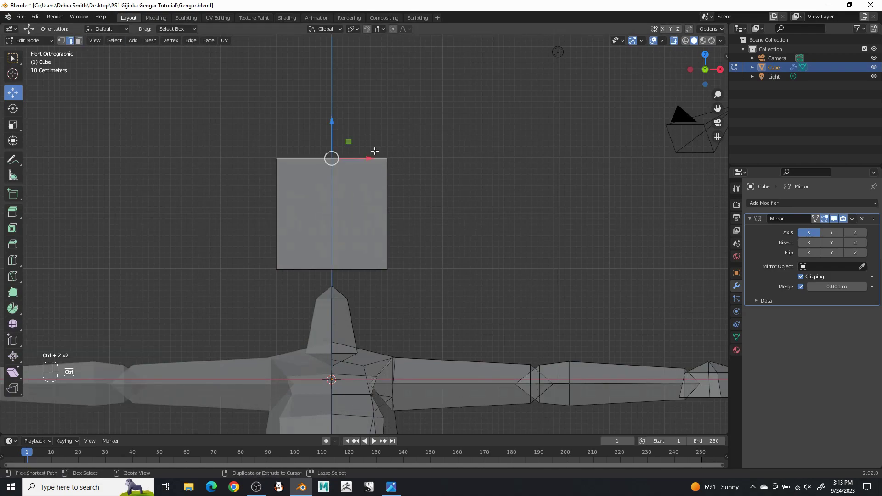
pyautogui.hotkey('ctrl', 'z')
# Turn off X-ray and subdivide the entire head cube with one cut
pyautogui.moveTo(381, 145); pyautogui.dragTo(544, 86, button='middle')
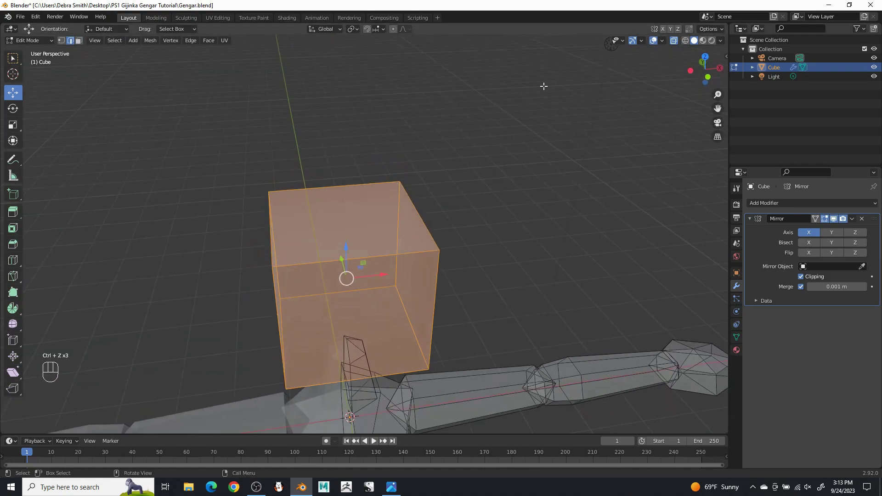
pyautogui.click(675, 41)
pyautogui.rightClick(393, 238)
pyautogui.click(374, 189)
# Round the subdivided head cube in vertex mode with Smooth Vertices, using a smoothing value of 1.000
pyautogui.moveTo(384, 186); pyautogui.dragTo(360, 259, button='middle')
pyautogui.rightClick(360, 259)
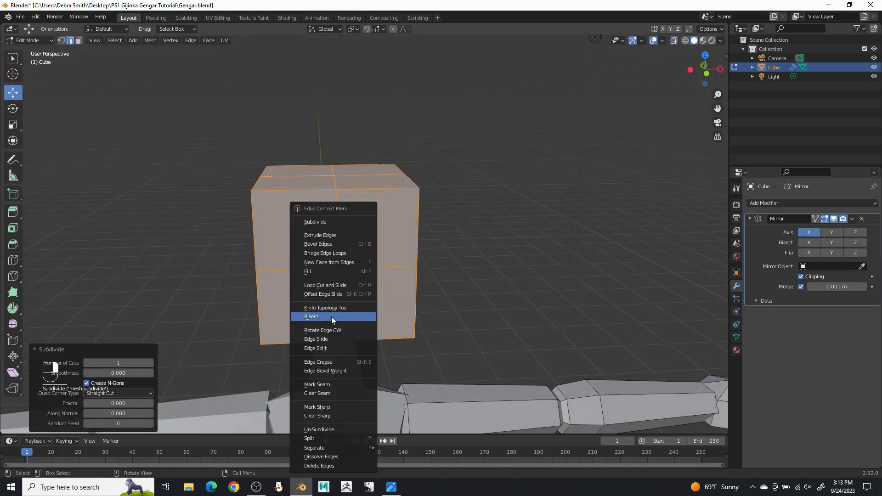
pyautogui.click(62, 41)
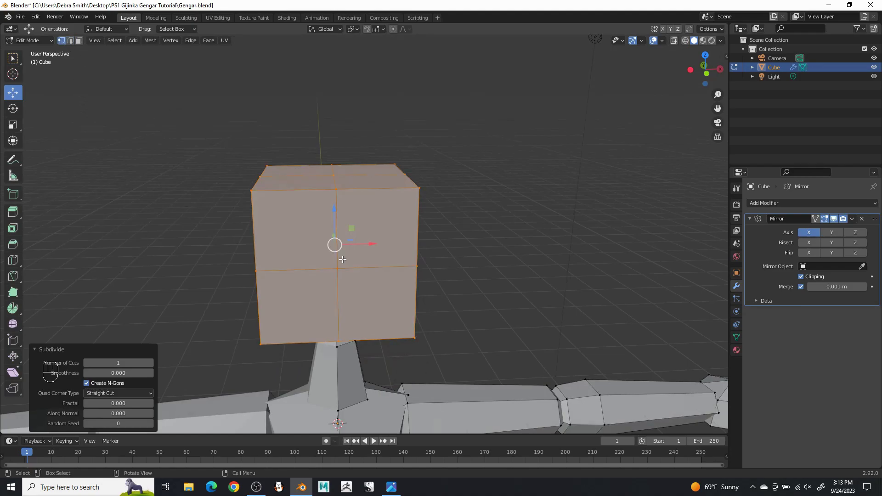
pyautogui.rightClick(342, 268)
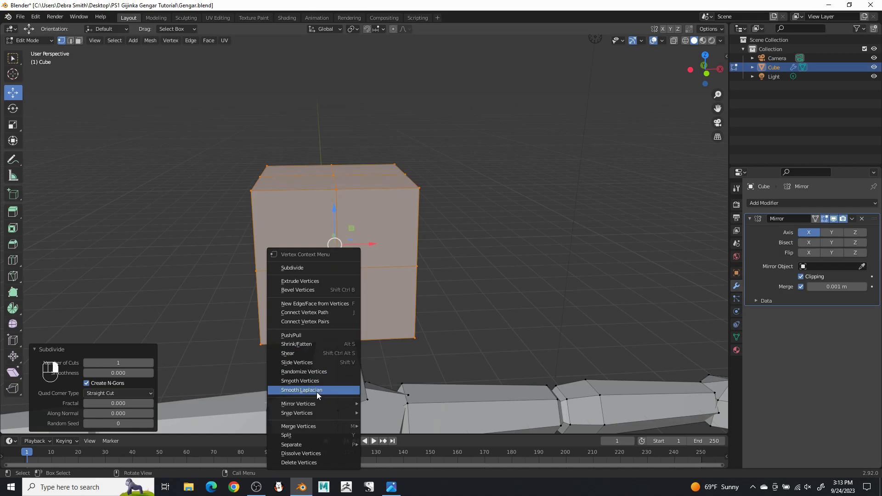
pyautogui.click(313, 381)
pyautogui.moveTo(118, 383); pyautogui.dragTo(153, 383)
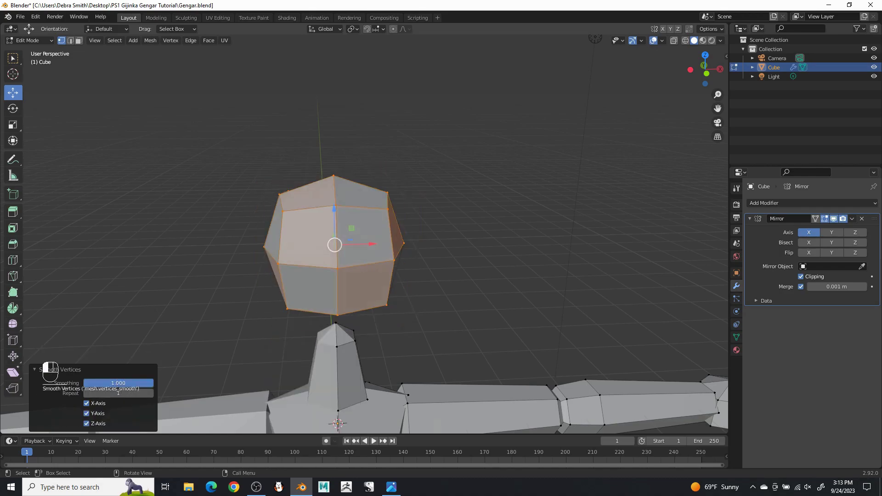
# Delete the faces of the head's unmirrored half on the negative X side, selecting them through the mesh with X-ray
pyautogui.moveTo(181, 265); pyautogui.dragTo(180, 251, button='middle')
pyautogui.click(79, 41)
pyautogui.click(674, 41)
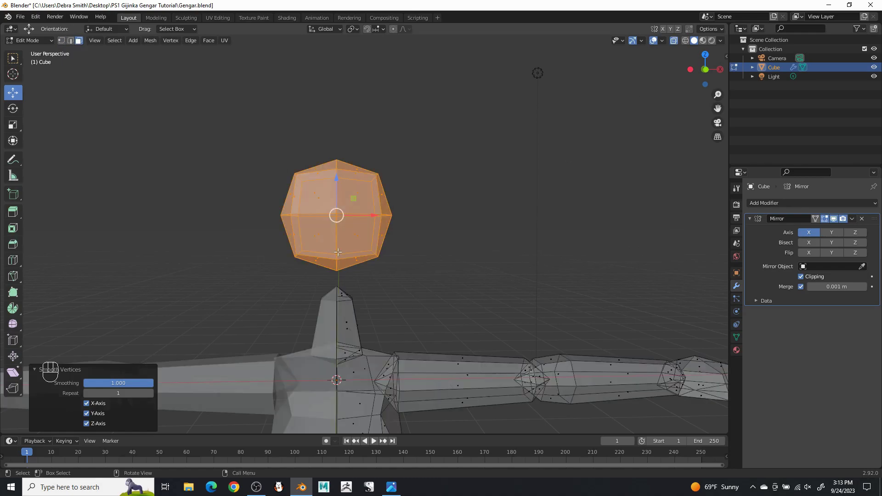
pyautogui.moveTo(227, 134); pyautogui.dragTo(340, 277)
pyautogui.press('x')
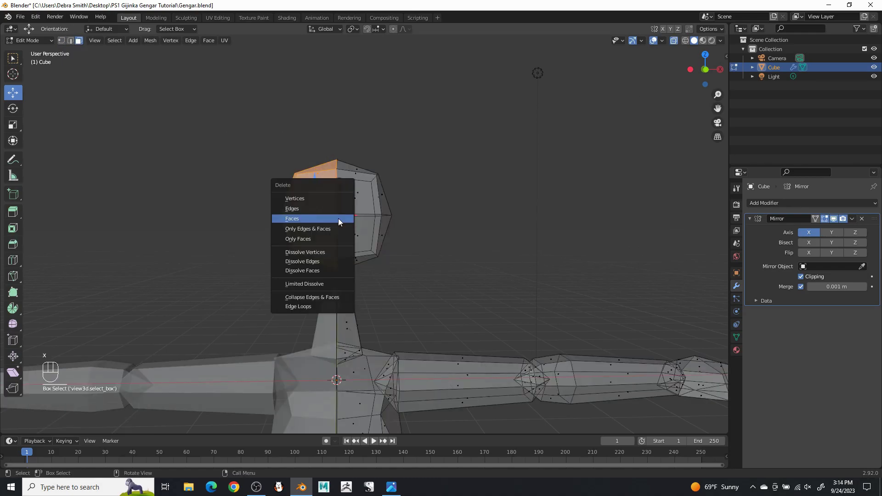
pyautogui.click(338, 219)
pyautogui.click(674, 41)
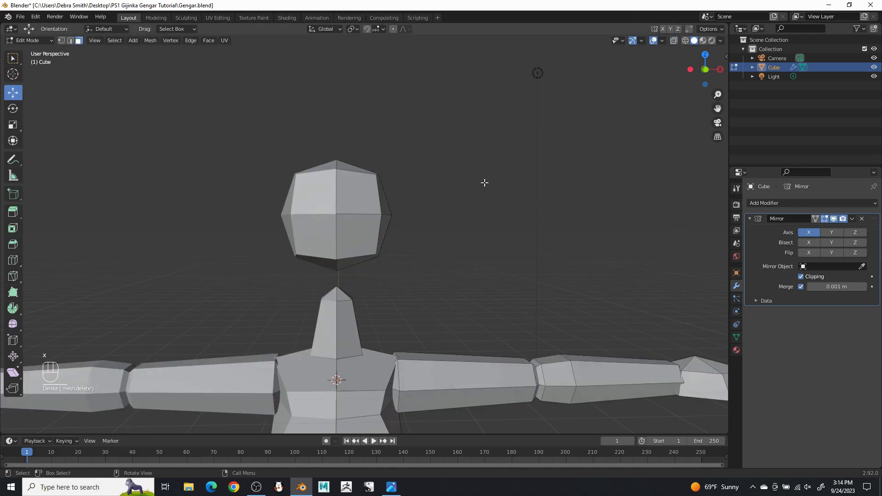
# Pull the lower front centre vertex of the head down to shape the chin
pyautogui.keyDown('shift'); pyautogui.moveTo(383, 202); pyautogui.dragTo(395, 192, button='middle'); pyautogui.keyUp('shift')
pyautogui.click(62, 41)
pyautogui.scroll(3, 326, 188)
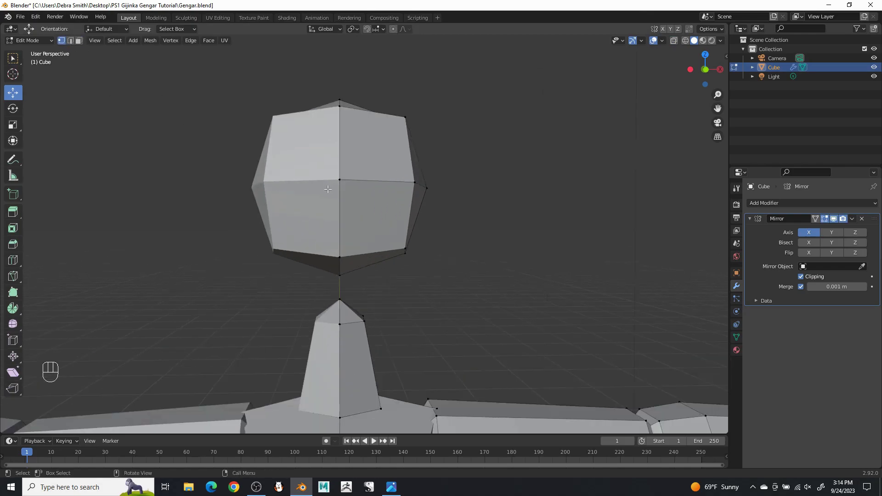
pyautogui.click(344, 228)
pyautogui.moveTo(341, 221); pyautogui.dragTo(344, 263)
pyautogui.moveTo(343, 262); pyautogui.dragTo(250, 248, button='middle')
pyautogui.moveTo(188, 241); pyautogui.dragTo(189, 248)
# Scale the upper and lower outer vertices on the back of the head to about 0.86 and move them inward about 0.09 m along X
pyautogui.moveTo(306, 164); pyautogui.dragTo(237, 171, button='middle')
pyautogui.click(316, 118)
pyautogui.moveTo(317, 117); pyautogui.dragTo(324, 87, button='middle')
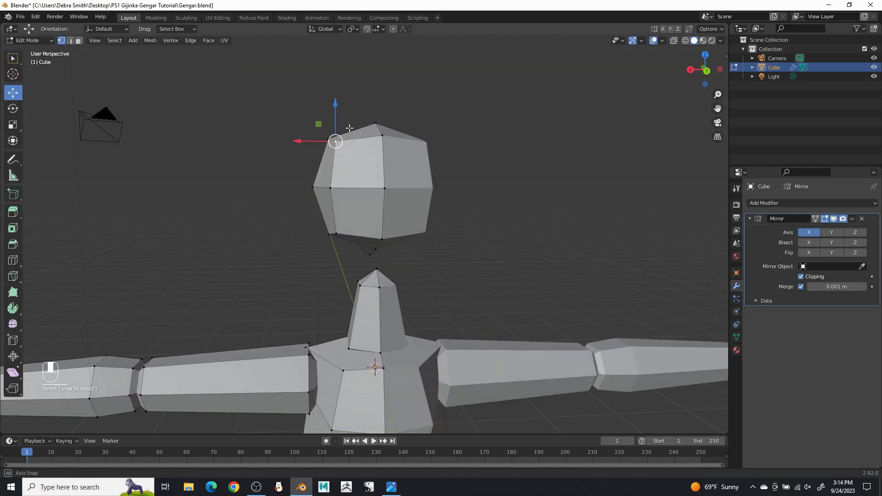
pyautogui.keyDown('shift'); pyautogui.click(340, 231); pyautogui.keyUp('shift')
pyautogui.press('s')
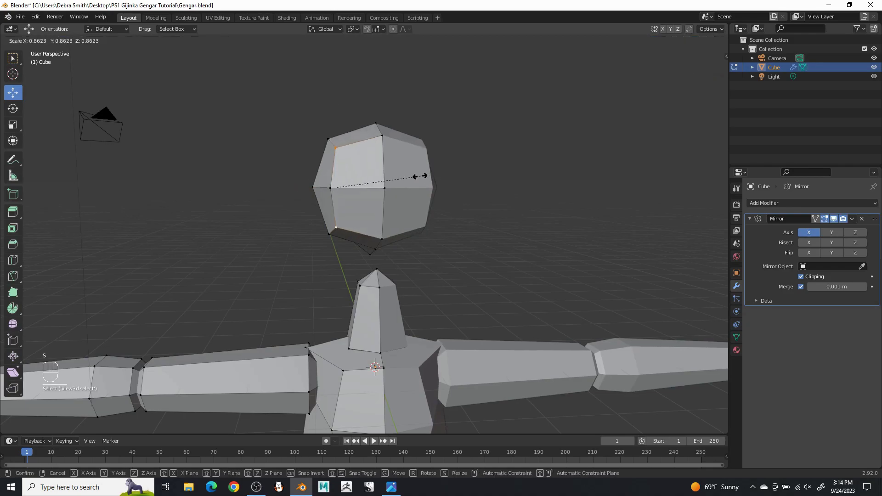
pyautogui.click(419, 178)
pyautogui.press('g')
pyautogui.press('x')
pyautogui.click(305, 185)
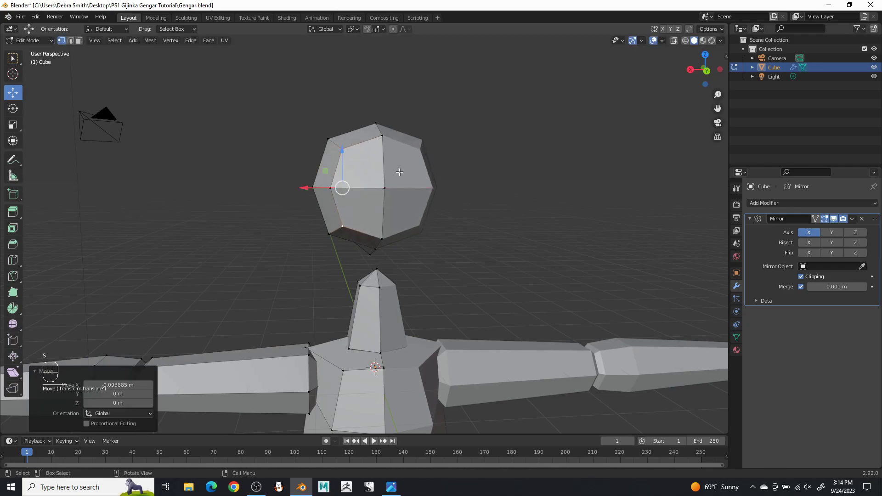
# Select the whole linked head, lower it about 0.71 m along Z and nudge it along Y and Z to sit on the neck
pyautogui.press('l')
pyautogui.moveTo(357, 153); pyautogui.dragTo(351, 196)
pyautogui.moveTo(351, 197); pyautogui.dragTo(453, 189, button='middle')
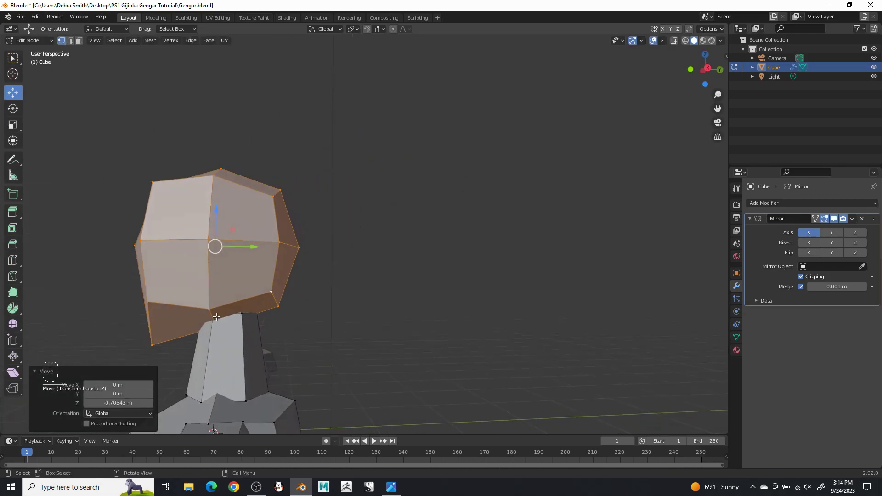
pyautogui.moveTo(254, 249); pyautogui.dragTo(249, 252)
pyautogui.moveTo(215, 212); pyautogui.dragTo(215, 218)
pyautogui.scroll(-4, 381, 276)
pyautogui.click(431, 303)
# Extrude the two front faces of the head about 0.24 m and scale the extruded faces down to start the nose
pyautogui.moveTo(393, 292); pyautogui.dragTo(487, 290, button='middle')
pyautogui.scroll(-3, 478, 276)
pyautogui.scroll(6, 464, 255)
pyautogui.moveTo(451, 242); pyautogui.dragTo(439, 256, button='middle')
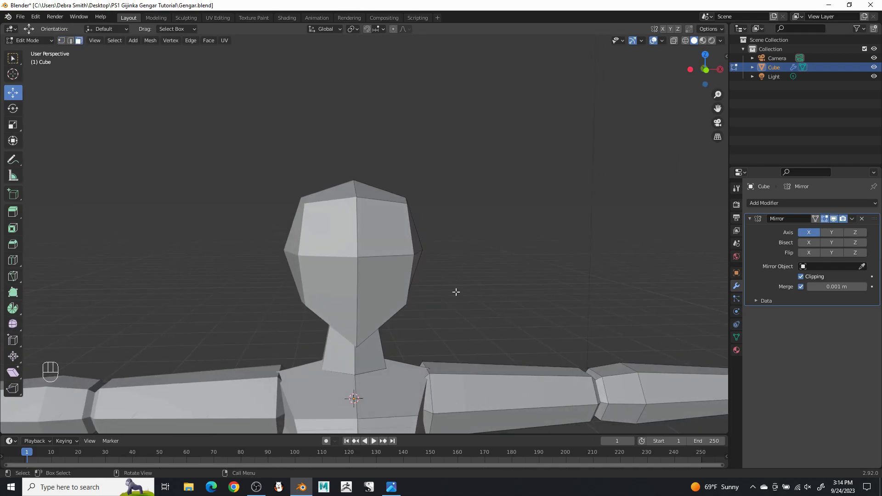
pyautogui.click(395, 240)
pyautogui.keyDown('shift'); pyautogui.click(391, 267); pyautogui.keyUp('shift')
pyautogui.moveTo(391, 267); pyautogui.dragTo(415, 262, button='middle')
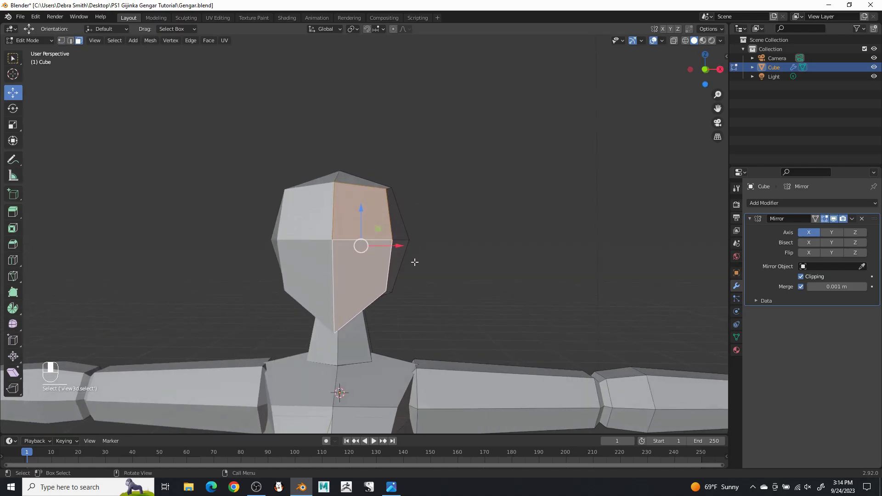
pyautogui.moveTo(490, 195); pyautogui.dragTo(473, 209, button='middle')
pyautogui.press('e')
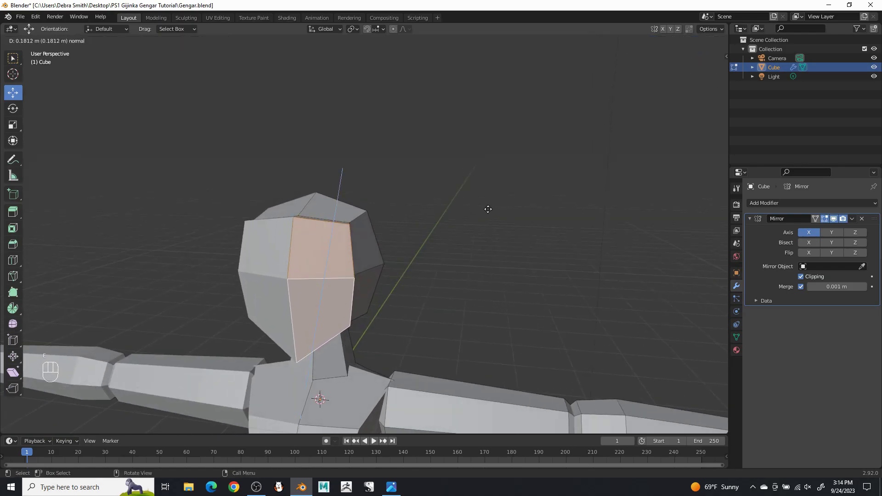
pyautogui.click(488, 209)
pyautogui.press('s')
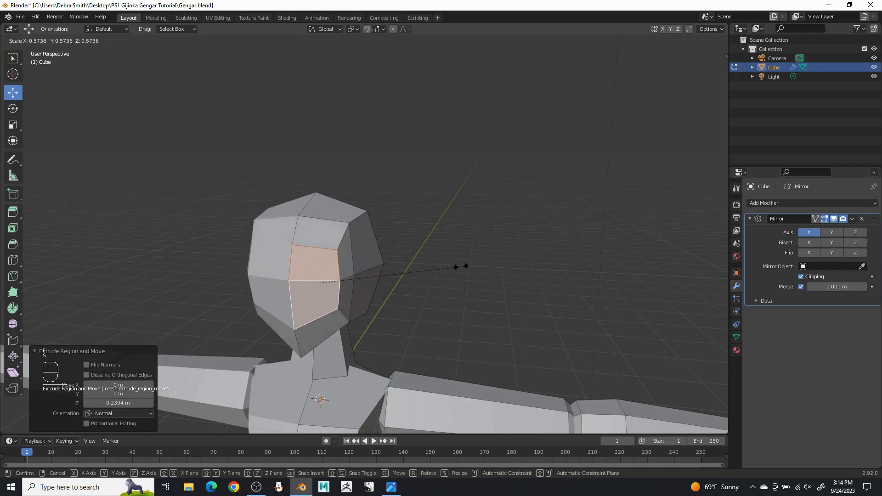
pyautogui.click(424, 271)
# Move the extruded nose faces about 0.33 m along X to the centre line and push them back about 0.12 m along Y
pyautogui.moveTo(424, 271); pyautogui.dragTo(444, 258, button='middle')
pyautogui.moveTo(390, 265); pyautogui.dragTo(361, 271)
pyautogui.moveTo(362, 271); pyautogui.dragTo(360, 233, button='middle')
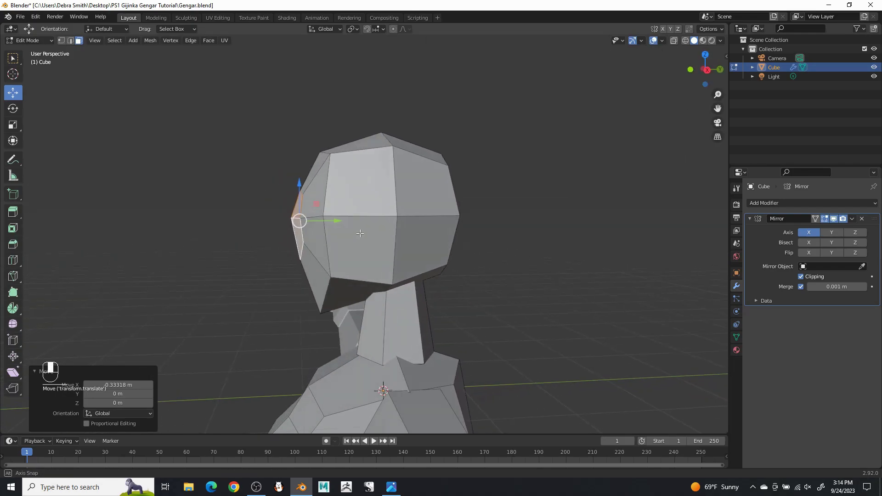
pyautogui.moveTo(341, 220); pyautogui.dragTo(351, 214)
pyautogui.moveTo(351, 214); pyautogui.dragTo(288, 136, button='middle')
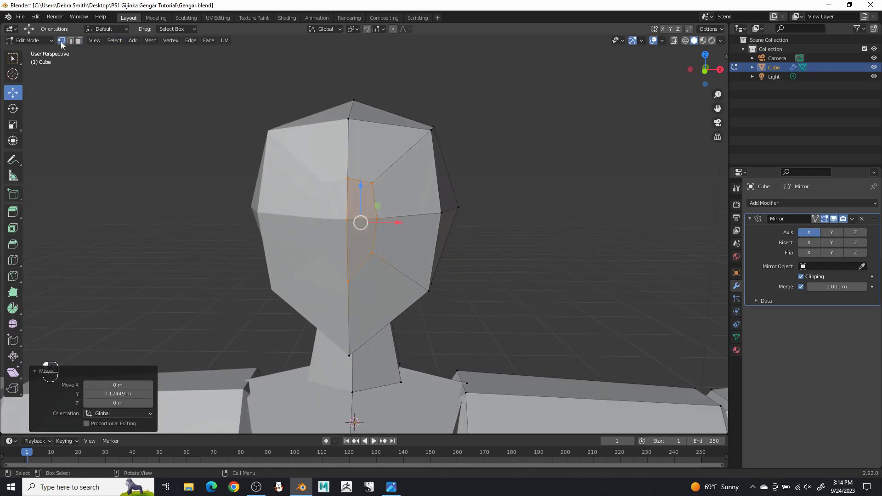
# In vertex mode, move the middle centre vertex of the nose down and forward to form the nose tip
pyautogui.click(61, 41)
pyautogui.scroll(5, 391, 267)
pyautogui.click(336, 193)
pyautogui.moveTo(336, 193); pyautogui.dragTo(146, 162, button='middle')
pyautogui.moveTo(122, 155); pyautogui.dragTo(118, 202)
pyautogui.moveTo(118, 202); pyautogui.dragTo(64, 184, button='middle')
pyautogui.moveTo(158, 220); pyautogui.dragTo(142, 216)
pyautogui.moveTo(142, 217); pyautogui.dragTo(334, 319, button='middle')
# Shape the underside of the nose by raising its bottom centre vertex, lowering the side vertex and moving the lower outer vertex inward
pyautogui.click(338, 305)
pyautogui.moveTo(337, 276); pyautogui.dragTo(388, 235)
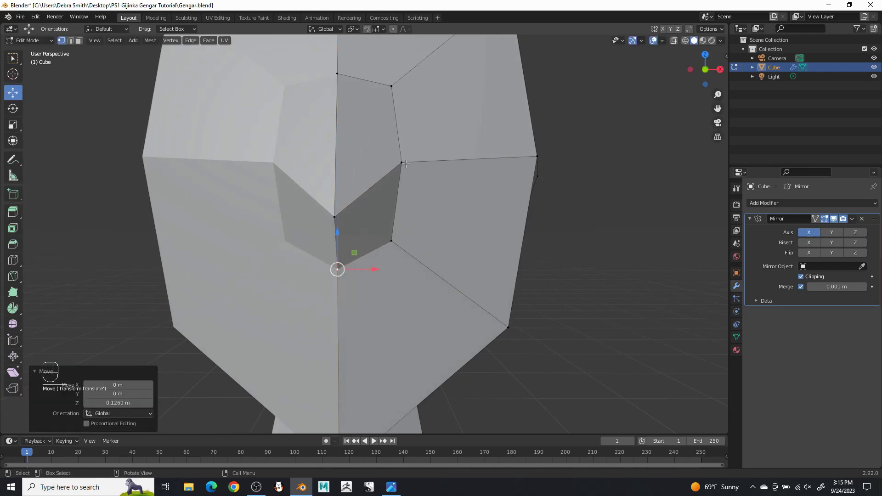
pyautogui.click(406, 164)
pyautogui.moveTo(401, 130); pyautogui.dragTo(388, 166)
pyautogui.click(391, 241)
pyautogui.moveTo(416, 240); pyautogui.dragTo(344, 265)
pyautogui.click(338, 268)
pyautogui.moveTo(337, 231); pyautogui.dragTo(339, 209)
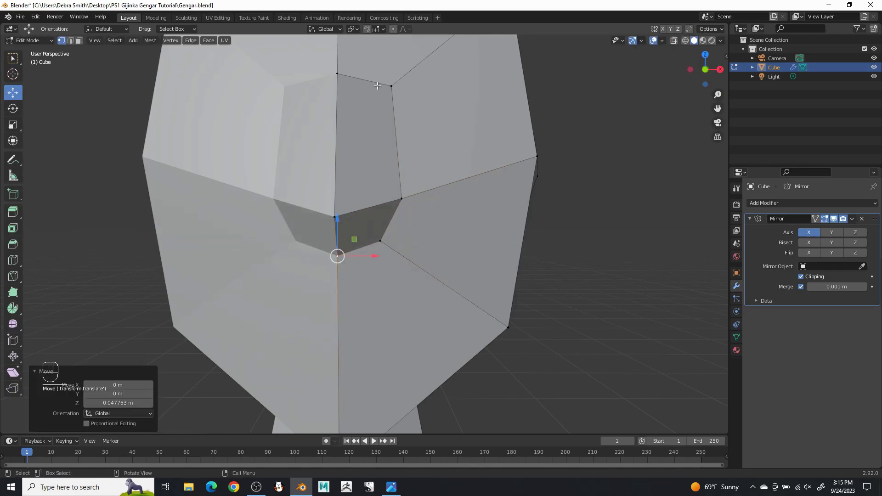
# Narrow the nose bridge by moving its outer vertex about 0.085 m inward, and move the nose vertices down the face together
pyautogui.click(395, 84)
pyautogui.moveTo(391, 58); pyautogui.dragTo(397, 90)
pyautogui.scroll(-4, 436, 198)
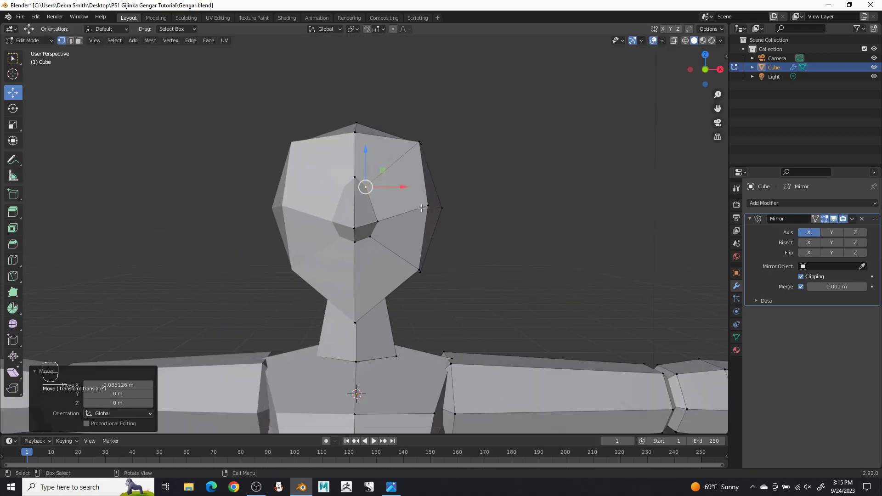
pyautogui.scroll(1, 395, 222)
pyautogui.keyDown('shift'); pyautogui.click(377, 217); pyautogui.keyUp('shift')
pyautogui.keyDown('shift'); pyautogui.click(364, 235); pyautogui.keyUp('shift')
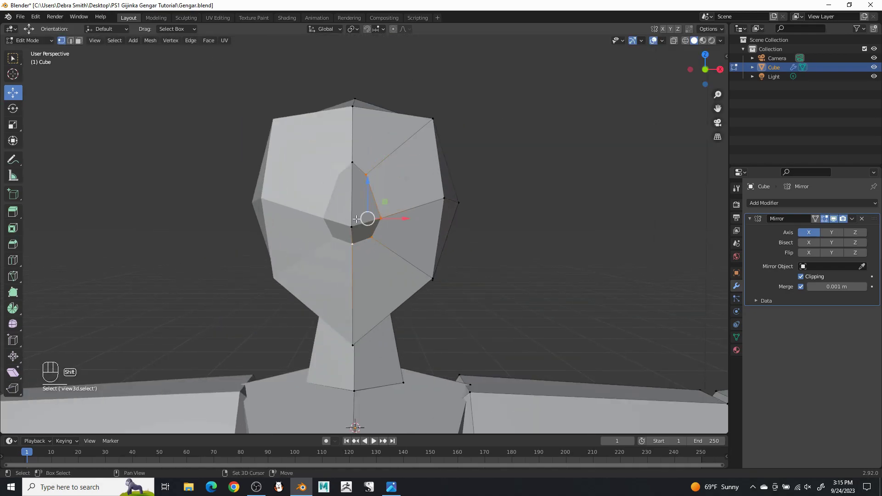
pyautogui.moveTo(367, 186); pyautogui.dragTo(361, 208)
# Adjust the height of the top centre vertex of the nose bridge and raise the bridge vertices about 0.1 m along Z
pyautogui.click(353, 163)
pyautogui.moveTo(352, 131); pyautogui.dragTo(364, 151)
pyautogui.click(365, 199)
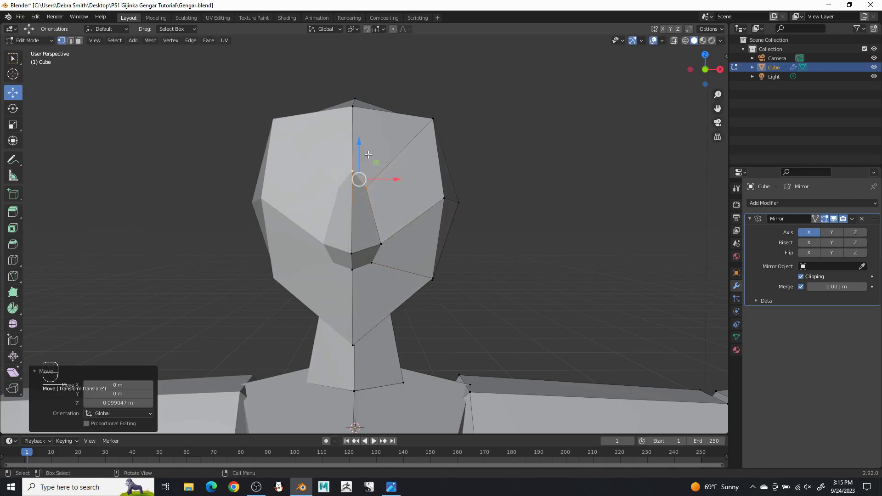
# Refine the nose profile from the side by adjusting the tip and underside vertices along Y and Z
pyautogui.click(353, 258)
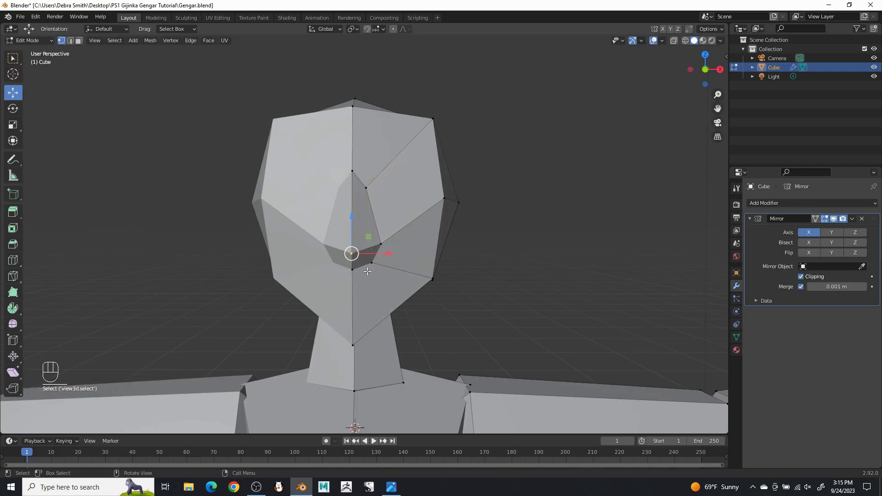
pyautogui.moveTo(354, 232)
pyautogui.mouseDown()
pyautogui.moveTo(354, 239)
pyautogui.moveTo(370, 234)
pyautogui.mouseUp()
pyautogui.click(372, 263)
pyautogui.moveTo(370, 235); pyautogui.dragTo(243, 227, button='middle')
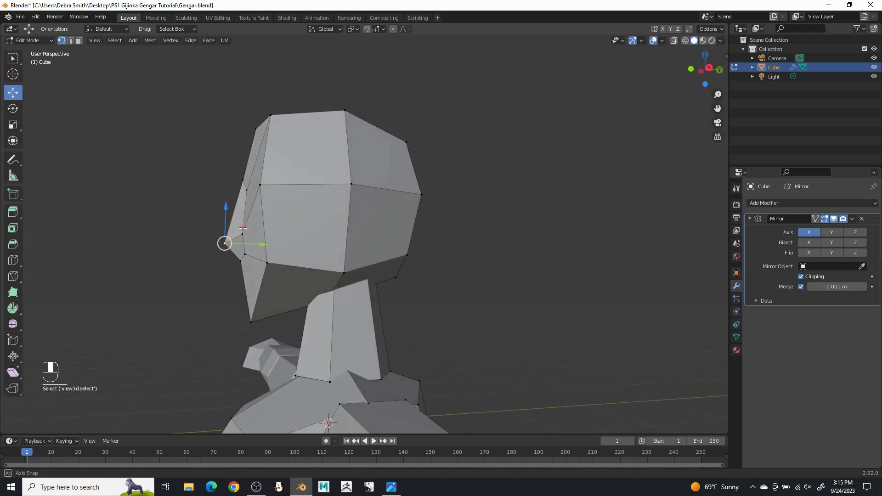
pyautogui.moveTo(262, 244); pyautogui.dragTo(258, 245)
pyautogui.moveTo(223, 204); pyautogui.dragTo(223, 202)
pyautogui.moveTo(261, 245); pyautogui.dragTo(242, 234)
# Widen the nostrils by moving the nose's side vertex and lower outer vertex outward along X
pyautogui.moveTo(243, 234); pyautogui.dragTo(384, 228, button='middle')
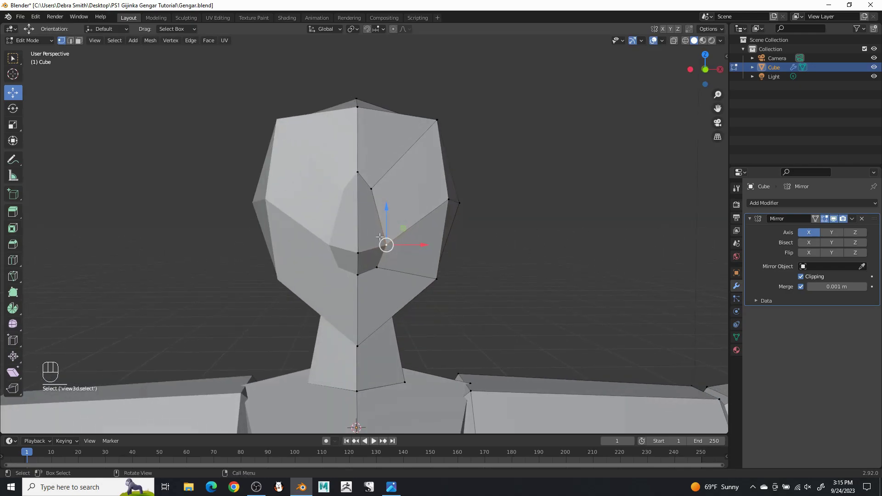
pyautogui.moveTo(379, 240); pyautogui.dragTo(379, 235)
pyautogui.moveTo(528, 203); pyautogui.dragTo(514, 196)
pyautogui.moveTo(514, 193)
pyautogui.mouseDown(button='middle')
pyautogui.moveTo(589, 191)
pyautogui.moveTo(414, 191)
pyautogui.moveTo(512, 192)
pyautogui.mouseUp(button='middle')
pyautogui.scroll(3, 409, 256)
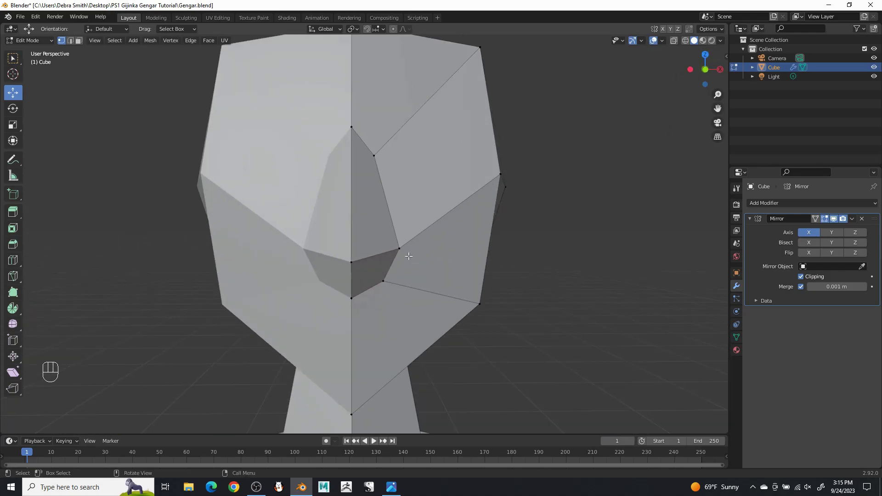
pyautogui.press('g')
pyautogui.press('x')
pyautogui.click(433, 246)
pyautogui.click(419, 281)
pyautogui.moveTo(419, 281); pyautogui.dragTo(427, 281)
pyautogui.moveTo(544, 208); pyautogui.dragTo(548, 206)
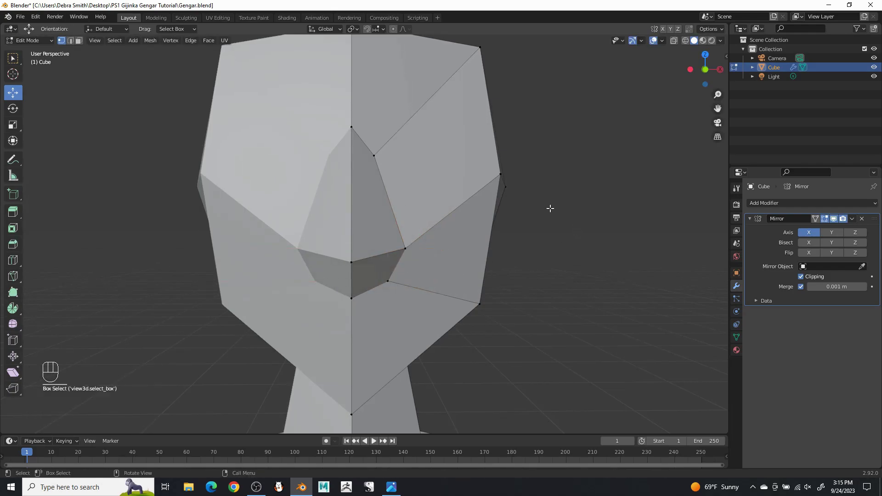
# Move the outer vertex at the top of the thigh inward along the X axis
pyautogui.scroll(-5, 535, 242)
pyautogui.scroll(-2, 542, 282)
pyautogui.keyDown('shift'); pyautogui.moveTo(520, 287); pyautogui.dragTo(512, 197, button='middle'); pyautogui.keyUp('shift')
pyautogui.scroll(-3, 510, 264)
pyautogui.keyDown('shift'); pyautogui.moveTo(488, 296); pyautogui.dragTo(477, 169, button='middle'); pyautogui.keyUp('shift')
pyautogui.scroll(-2, 473, 214)
pyautogui.moveTo(470, 219); pyautogui.dragTo(459, 239, button='middle')
pyautogui.scroll(2, 428, 278)
pyautogui.click(398, 274)
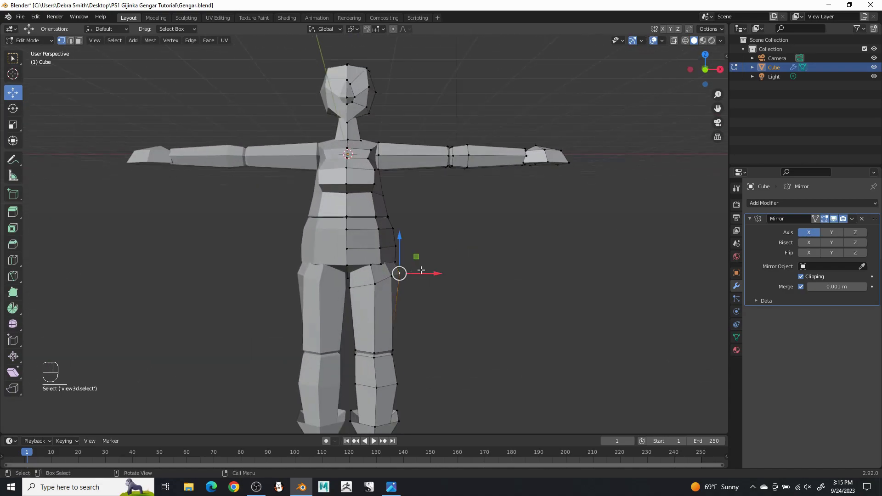
pyautogui.press('g')
pyautogui.press('x')
pyautogui.click(417, 268)
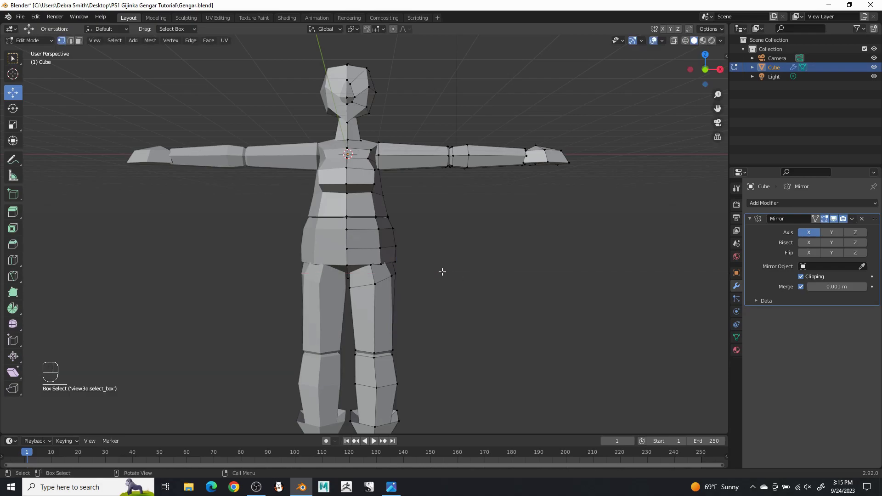
# Smooth the hip outline by moving the outer upper-thigh and hip vertices along the X axis
pyautogui.scroll(2, 413, 259)
pyautogui.click(410, 290)
pyautogui.keyDown('shift'); pyautogui.click(411, 275); pyautogui.keyUp('shift')
pyautogui.press('g')
pyautogui.press('x')
pyautogui.click(452, 280)
pyautogui.click(409, 251)
pyautogui.moveTo(437, 250); pyautogui.dragTo(442, 223)
pyautogui.click(407, 226)
pyautogui.click(459, 272)
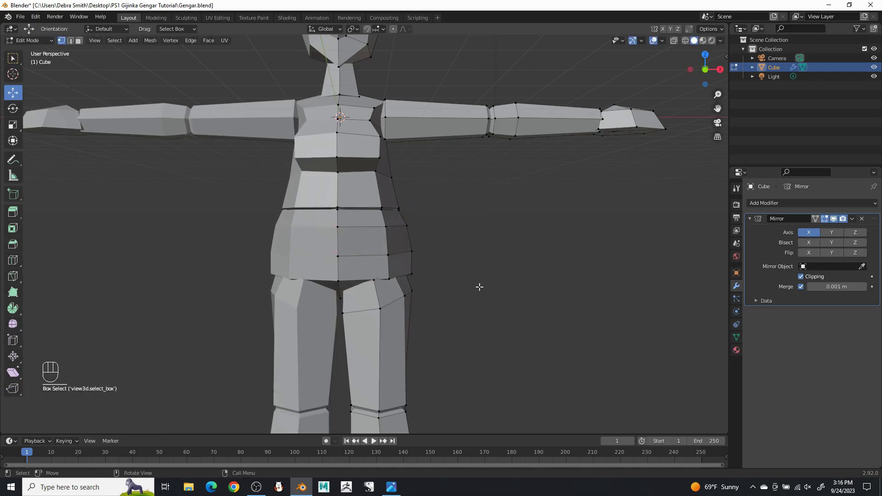
# Examine the proportions of the full figure from the front at different zoom levels and angles
pyautogui.scroll(-5, 454, 285)
pyautogui.scroll(2, 450, 261)
pyautogui.moveTo(450, 261); pyautogui.dragTo(457, 278, button='middle')
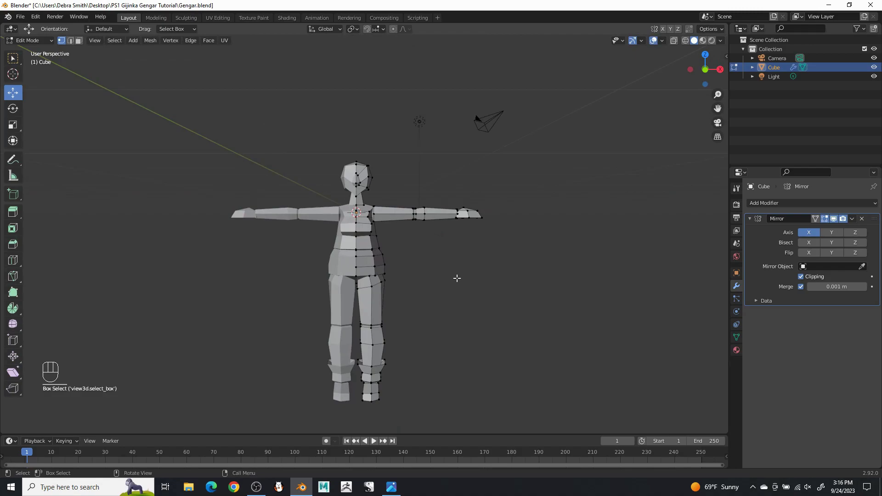
pyautogui.scroll(2, 441, 248)
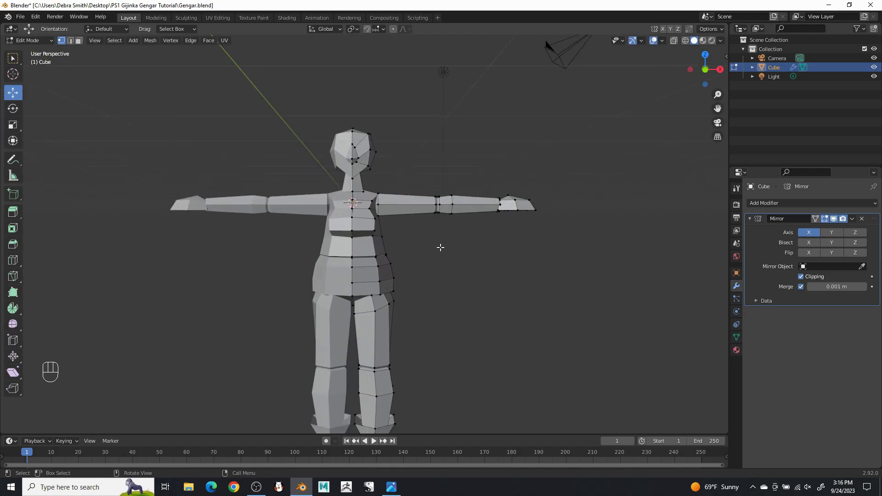
pyautogui.scroll(2, 423, 235)
pyautogui.moveTo(426, 238); pyautogui.dragTo(440, 290, button='middle')
pyautogui.scroll(1, 431, 290)
pyautogui.scroll(-5, 433, 286)
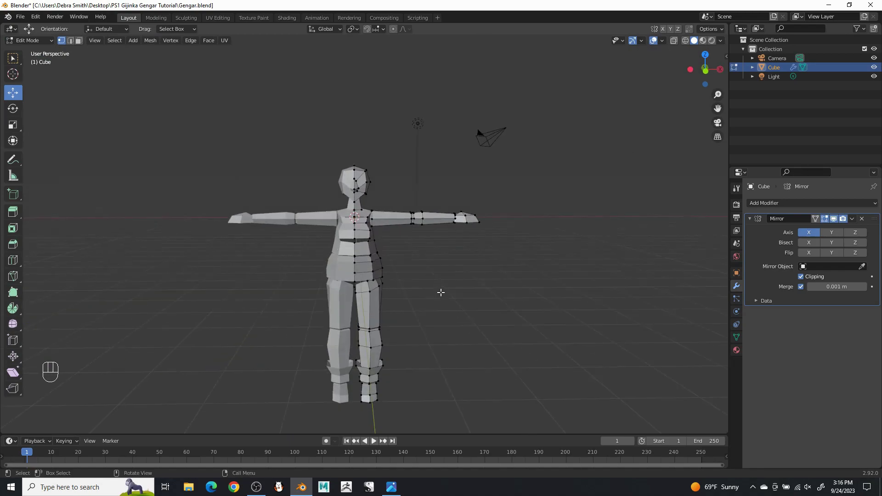
# Select the edge loop at the wrist end of the forearm and scale it up to about 1.3
pyautogui.scroll(2, 568, 248)
pyautogui.moveTo(567, 248)
pyautogui.mouseDown(button='middle')
pyautogui.moveTo(458, 258)
pyautogui.moveTo(562, 232)
pyautogui.mouseUp(button='middle')
pyautogui.scroll(2, 449, 250)
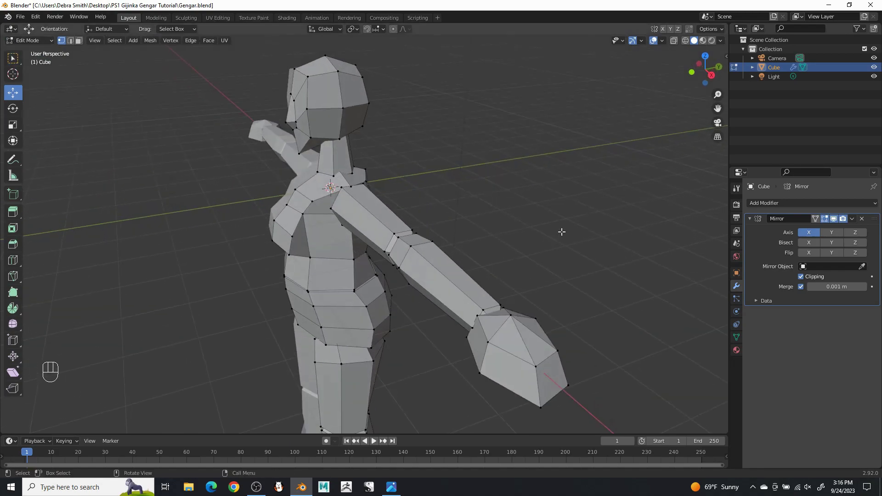
pyautogui.keyDown('alt'); pyautogui.keyDown('shift'); pyautogui.click(488, 305); pyautogui.keyUp('shift'); pyautogui.keyUp('alt')
pyautogui.moveTo(488, 305); pyautogui.dragTo(542, 217, button='middle')
pyautogui.press('s')
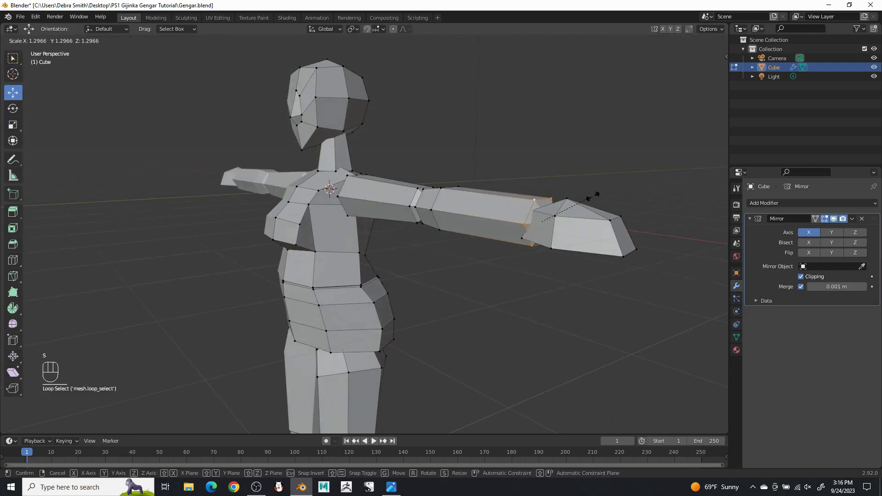
pyautogui.moveTo(612, 190); pyautogui.dragTo(499, 238, button='middle')
# Shift the enlarged wrist loop back and forth along the Y axis to align it with the hand
pyautogui.moveTo(486, 241); pyautogui.dragTo(480, 244)
pyautogui.moveTo(481, 243); pyautogui.dragTo(436, 263, button='middle')
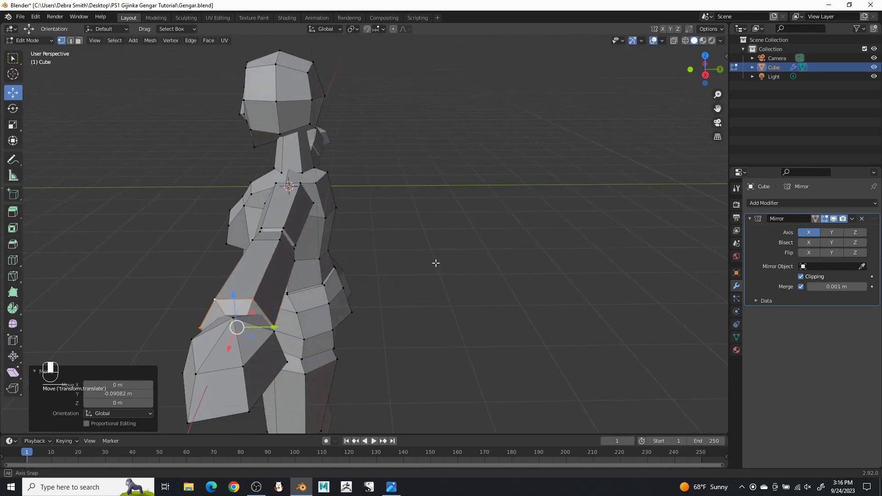
pyautogui.moveTo(260, 326); pyautogui.dragTo(277, 326)
pyautogui.click(276, 326)
pyautogui.moveTo(276, 325); pyautogui.dragTo(514, 204, button='middle')
# Turn on X-ray, box-select the vertices around the elbow joint and scale them up to about 1.16
pyautogui.moveTo(647, 46); pyautogui.dragTo(327, 288, button='middle')
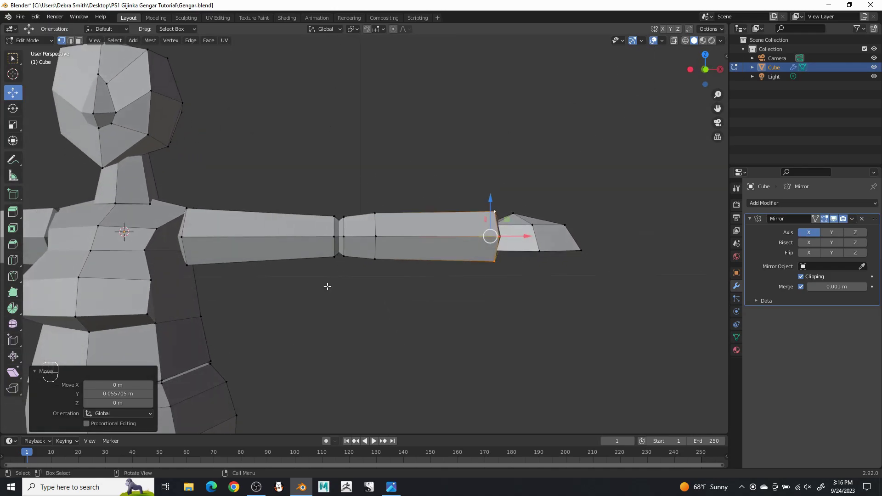
pyautogui.click(673, 40)
pyautogui.press('b')
pyautogui.moveTo(312, 202); pyautogui.dragTo(311, 199)
pyautogui.moveTo(310, 198); pyautogui.dragTo(360, 278)
pyautogui.press('s')
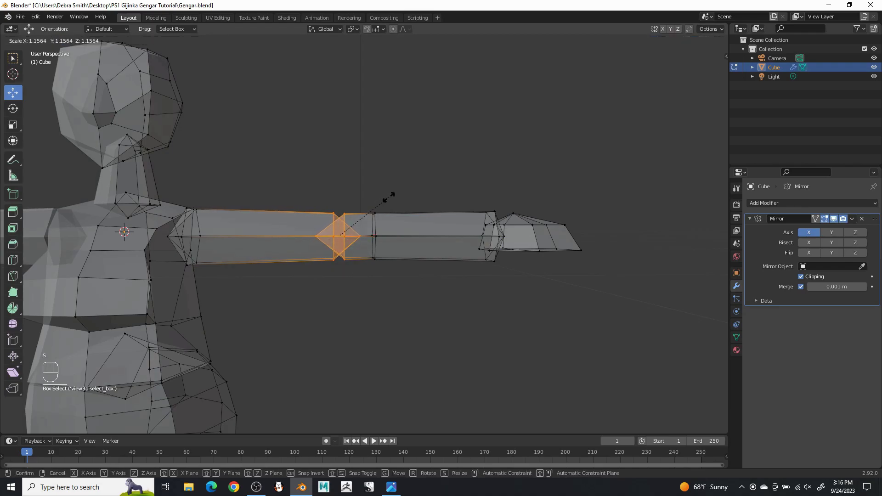
pyautogui.click(388, 198)
# Scale up the forearm loop beside the elbow and check the arm shape with X-ray toggled off and back on
pyautogui.moveTo(417, 296); pyautogui.dragTo(367, 190)
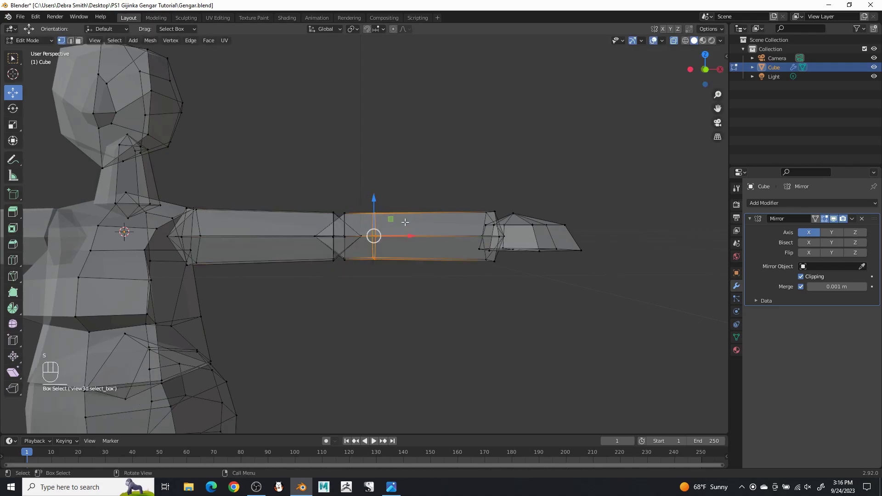
pyautogui.press('s')
pyautogui.click(419, 195)
pyautogui.click(652, 56)
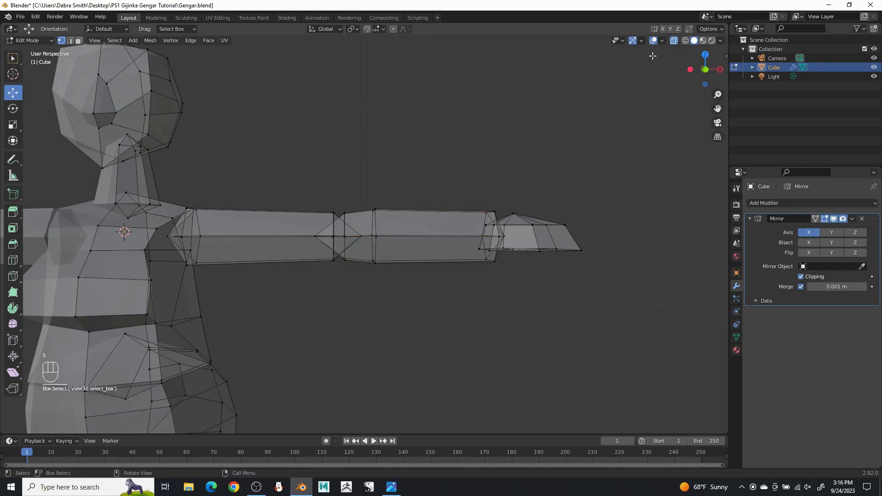
pyautogui.click(674, 41)
pyautogui.moveTo(412, 183); pyautogui.dragTo(321, 237, button='middle')
pyautogui.click(674, 41)
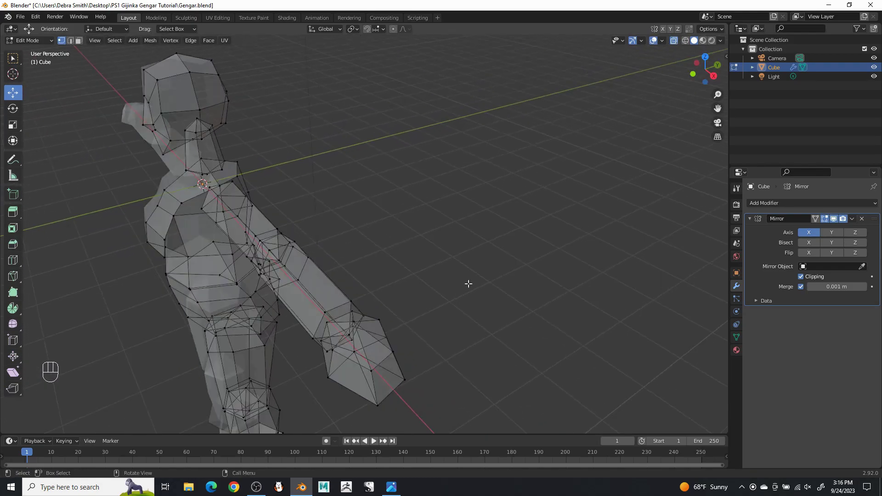
pyautogui.moveTo(380, 334); pyautogui.dragTo(465, 263, button='middle')
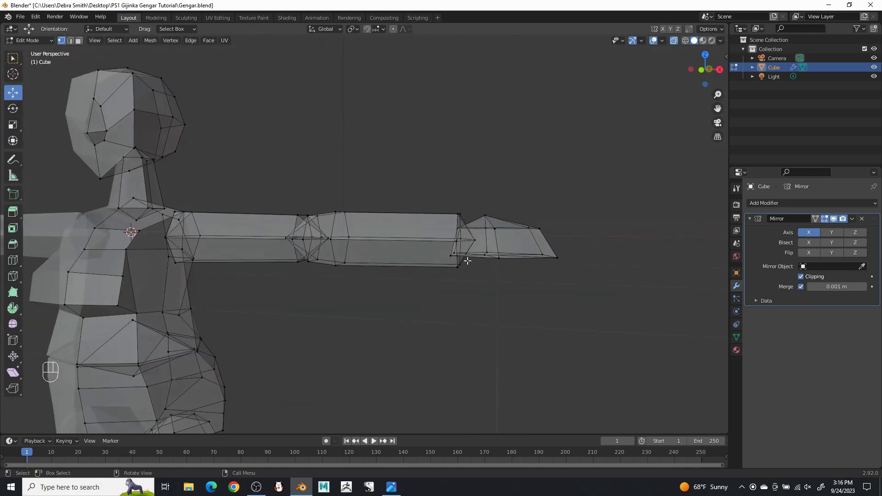
# Check the arm in wireframe and solid shading and turn X-ray off
pyautogui.moveTo(505, 236); pyautogui.dragTo(493, 244)
pyautogui.click(626, 87)
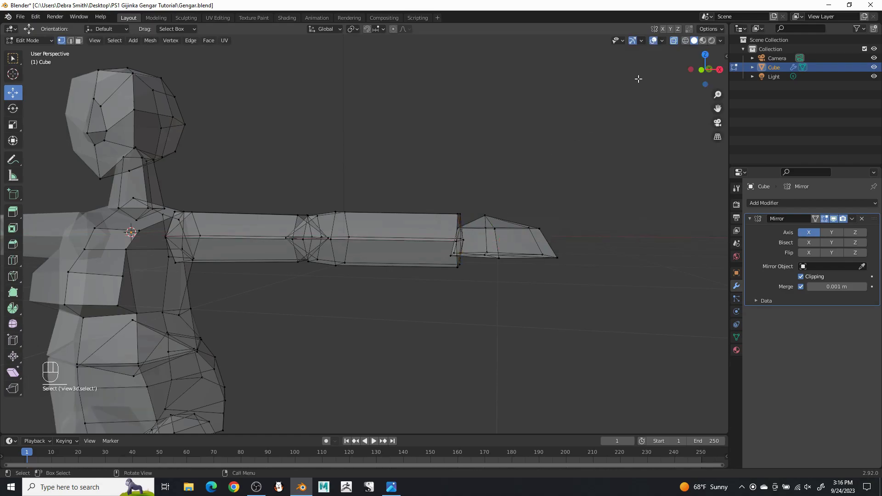
pyautogui.click(685, 42)
pyautogui.click(676, 40)
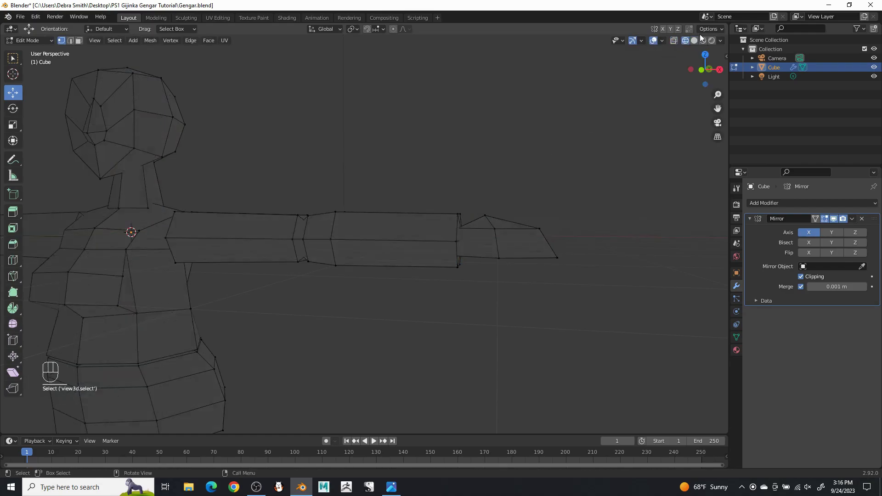
pyautogui.click(694, 41)
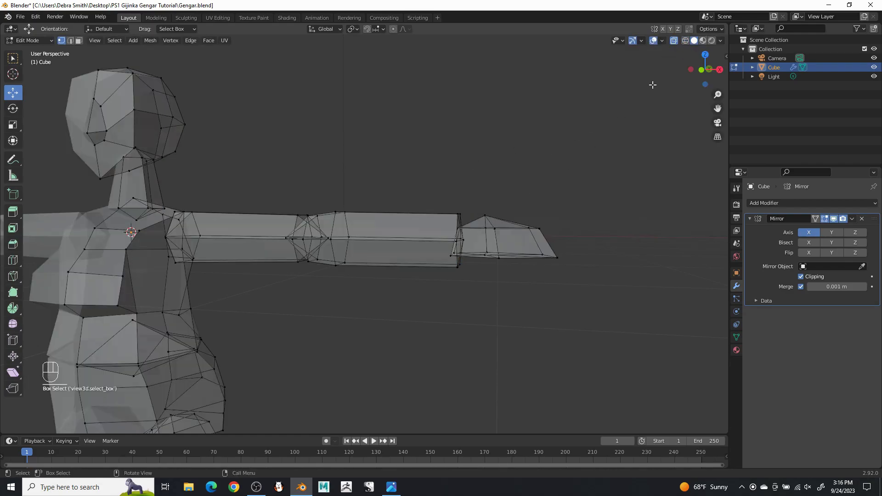
pyautogui.click(675, 40)
# Select the edge loop at the elbow end of the upper arm and scale it up to about 1.11
pyautogui.moveTo(390, 227); pyautogui.dragTo(450, 289, button='middle')
pyautogui.scroll(5, 449, 281)
pyautogui.moveTo(482, 304); pyautogui.dragTo(481, 223)
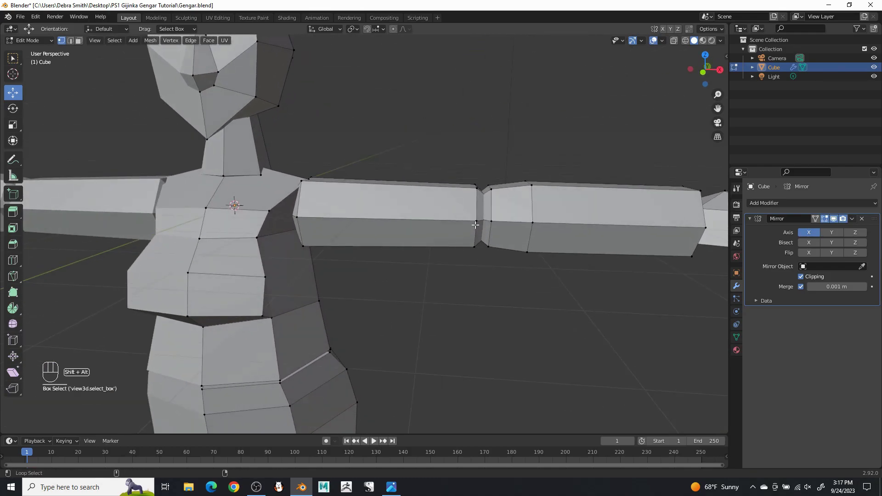
pyautogui.keyDown('alt'); pyautogui.keyDown('shift'); pyautogui.click(476, 225); pyautogui.keyUp('shift'); pyautogui.keyUp('alt')
pyautogui.press('s')
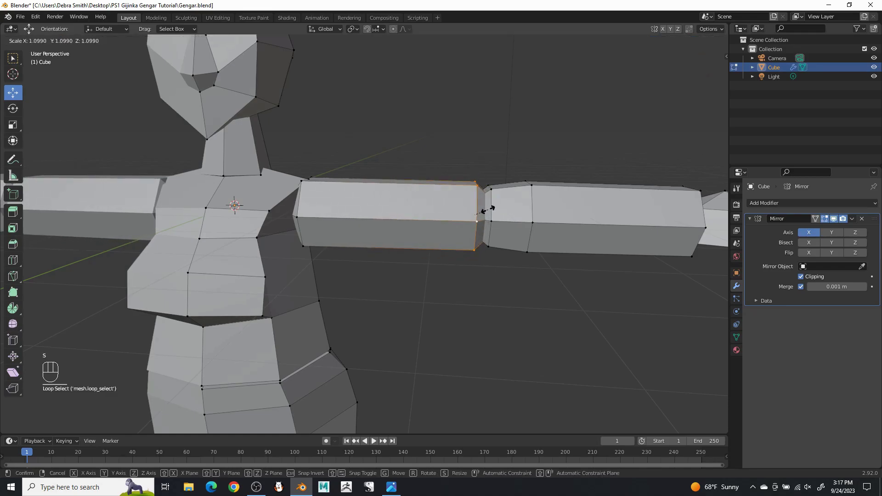
pyautogui.click(488, 211)
pyautogui.scroll(-3, 468, 264)
pyautogui.moveTo(468, 264)
pyautogui.mouseDown(button='middle')
pyautogui.moveTo(479, 262)
pyautogui.moveTo(463, 266)
pyautogui.mouseUp(button='middle')
pyautogui.scroll(5, 513, 271)
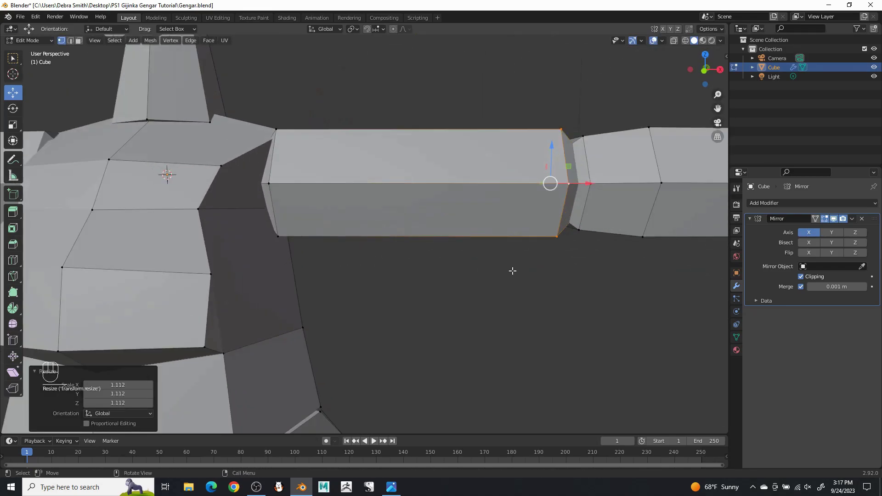
# Select the edge loop on the forearm side of the elbow and scale it up to match the upper arm
pyautogui.keyDown('alt'); pyautogui.keyDown('shift'); pyautogui.click(591, 195); pyautogui.keyUp('shift'); pyautogui.keyUp('alt')
pyautogui.keyDown('alt'); pyautogui.click(584, 205); pyautogui.keyUp('alt')
pyautogui.press('s')
pyautogui.click(617, 205)
pyautogui.click(564, 294)
pyautogui.scroll(-6, 498, 305)
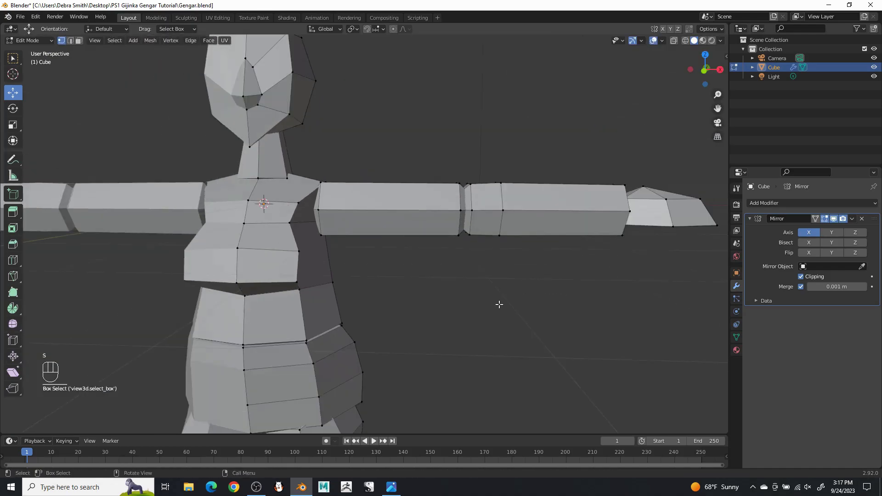
pyautogui.moveTo(478, 299)
pyautogui.mouseDown(button='middle')
pyautogui.moveTo(492, 301)
pyautogui.moveTo(487, 291)
pyautogui.mouseUp(button='middle')
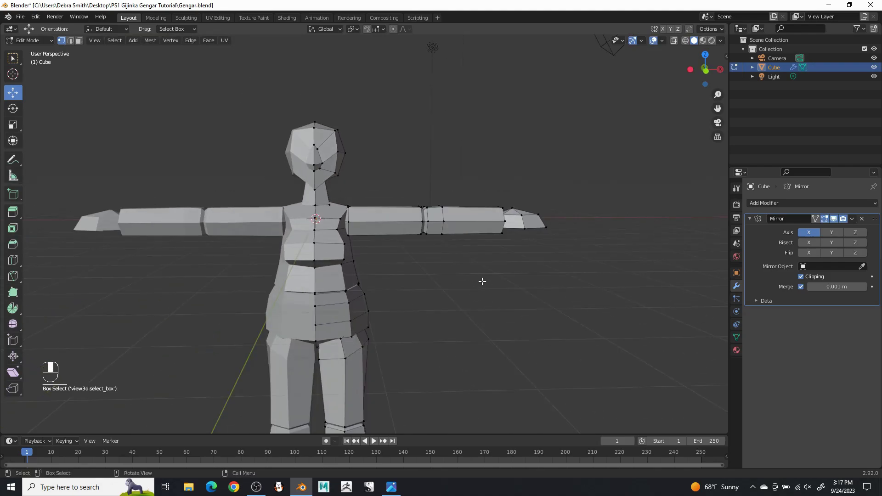
# Select the extra edge loop across the forearm near the elbow and dissolve its edges
pyautogui.keyDown('shift'); pyautogui.moveTo(501, 237); pyautogui.dragTo(429, 256, button='middle'); pyautogui.keyUp('shift')
pyautogui.scroll(2, 411, 220)
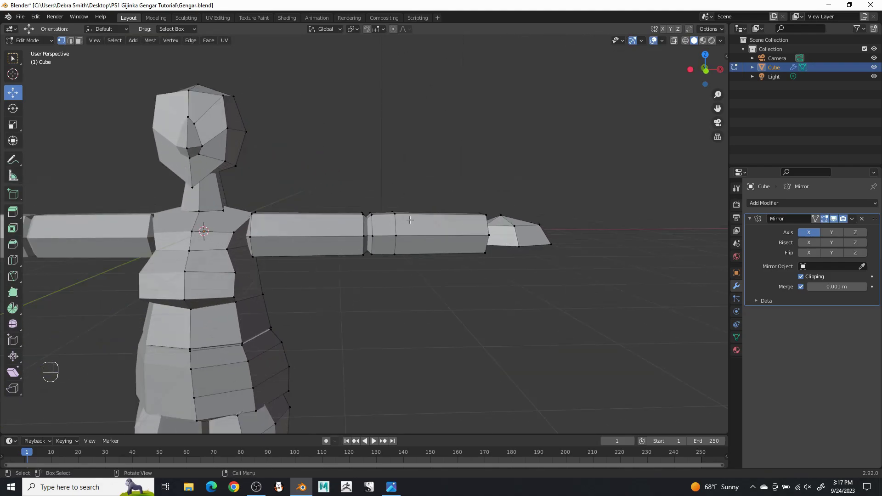
pyautogui.keyDown('alt'); pyautogui.click(395, 229); pyautogui.keyUp('alt')
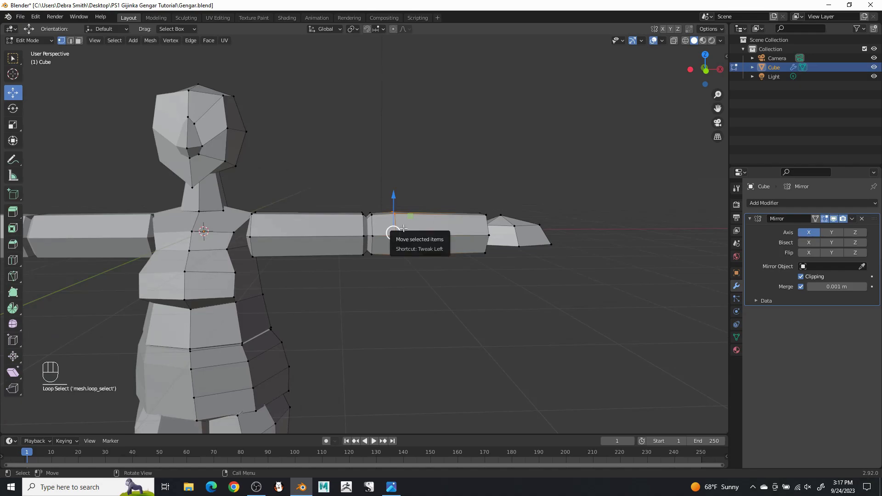
pyautogui.press('x')
pyautogui.click(376, 271)
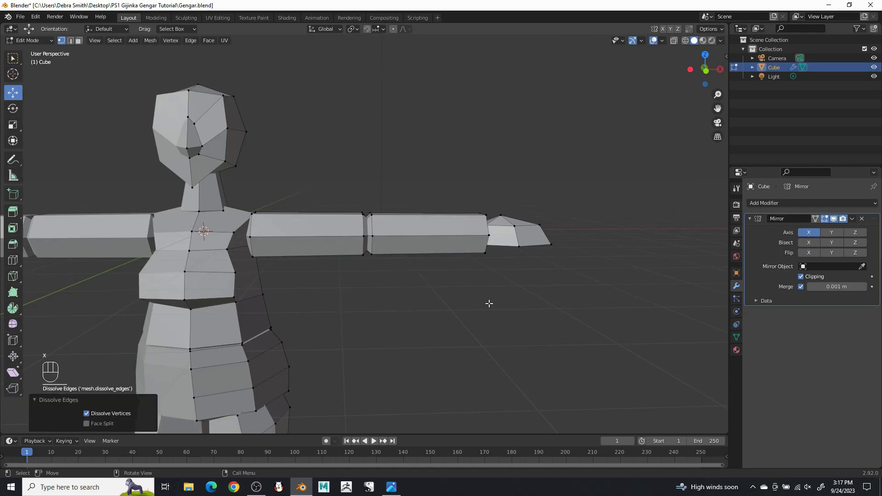
# Compare the full body with the reference image Gengar Gijinka Concept.png and return to the model
pyautogui.scroll(-4, 489, 303)
pyautogui.keyDown('shift'); pyautogui.moveTo(392, 299); pyautogui.dragTo(471, 240, button='middle'); pyautogui.keyUp('shift')
pyautogui.keyDown('shift'); pyautogui.moveTo(424, 256); pyautogui.dragTo(407, 243, button='middle'); pyautogui.keyUp('shift')
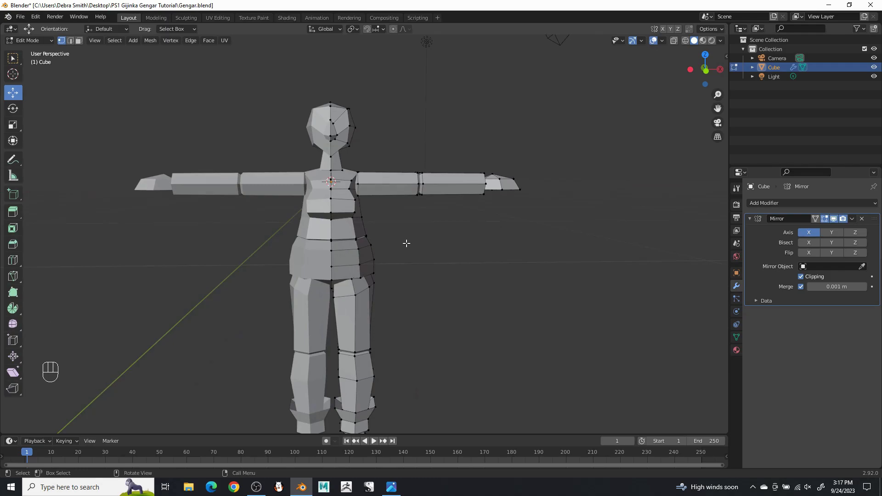
pyautogui.click(389, 489)
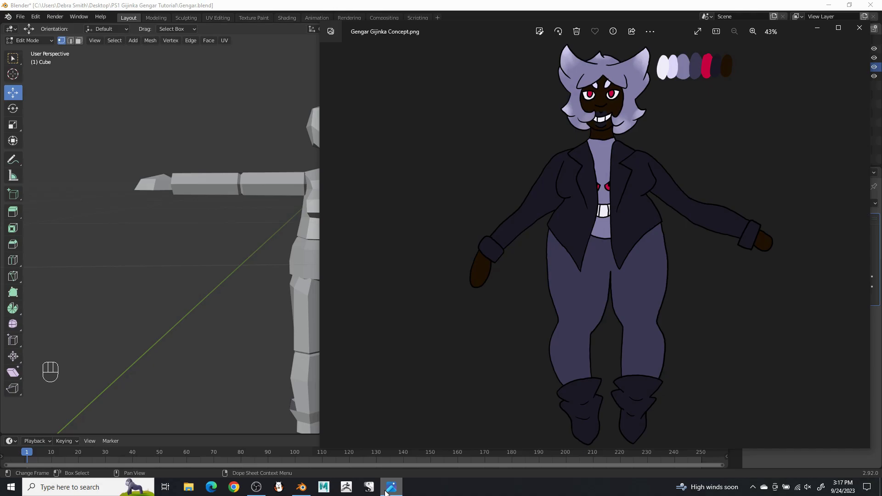
pyautogui.click(390, 488)
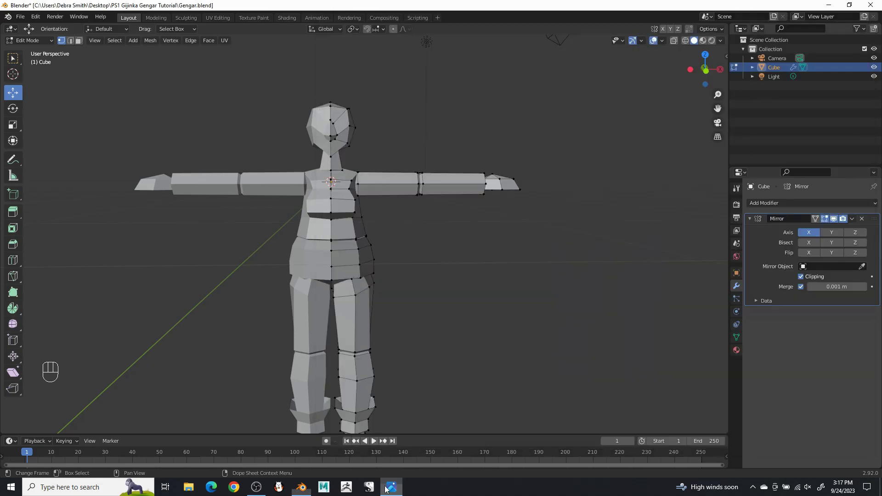
# Add a UV sphere with 6 segments and 6 rings to the mesh
pyautogui.click(131, 41)
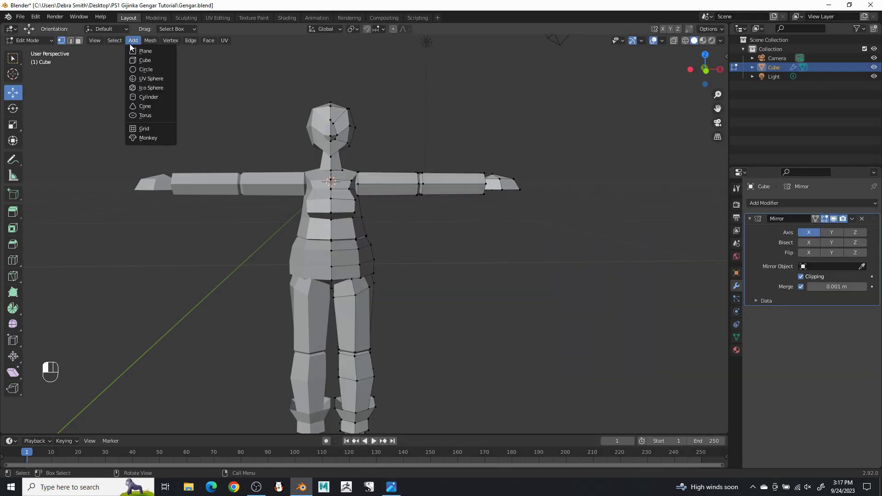
pyautogui.click(147, 81)
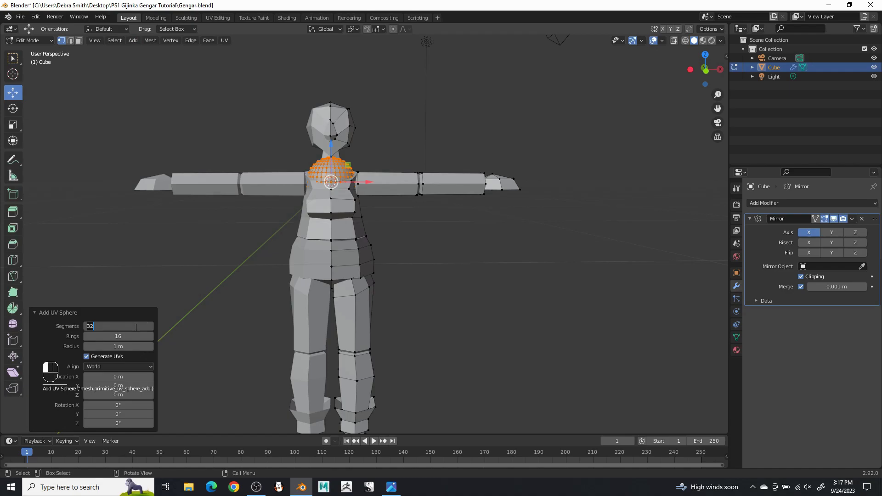
pyautogui.press('Return')
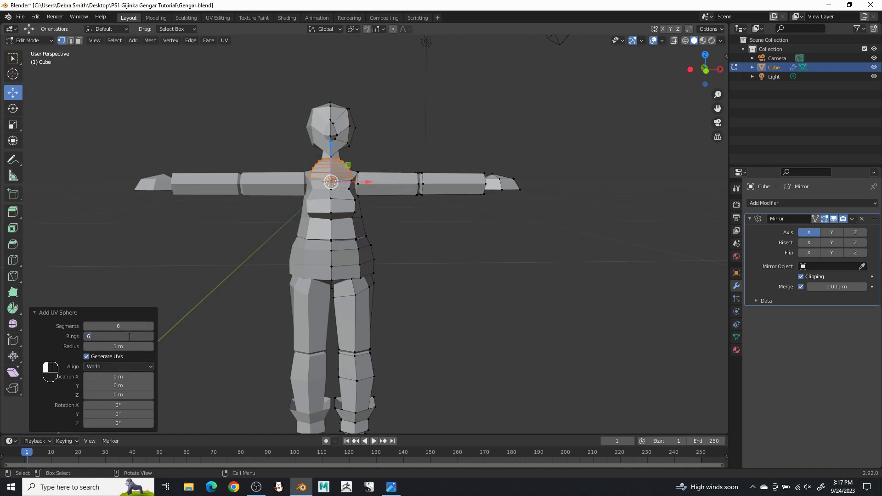
pyautogui.press('Return')
# Raise the sphere about 2.28 m onto the head and scale it up to about 1.21
pyautogui.moveTo(326, 150); pyautogui.dragTo(340, 87)
pyautogui.scroll(4, 488, 210)
pyautogui.keyDown('shift'); pyautogui.moveTo(406, 114); pyautogui.dragTo(426, 207, button='middle'); pyautogui.keyUp('shift')
pyautogui.scroll(5, 427, 216)
pyautogui.scroll(-2, 425, 245)
pyautogui.press('s')
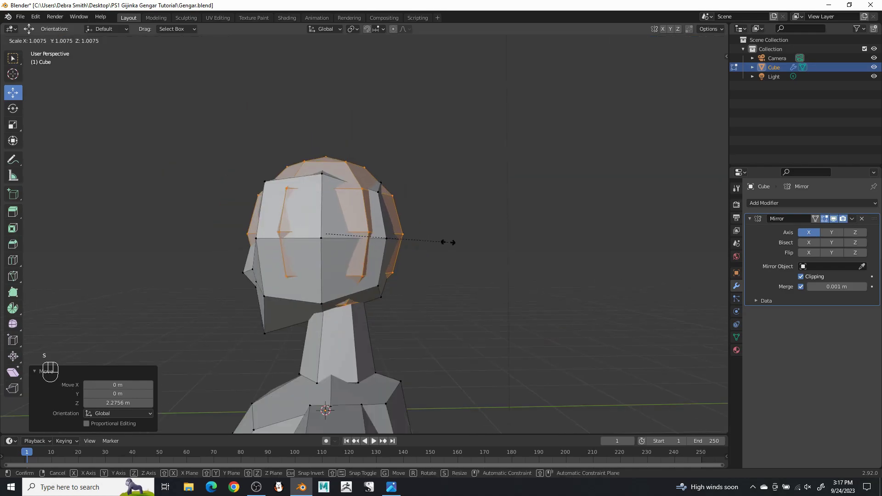
pyautogui.click(472, 238)
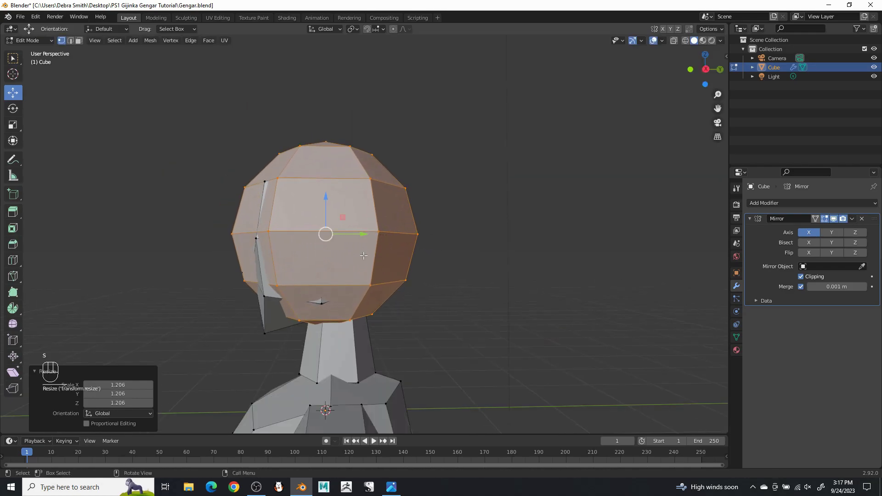
# Shift the sphere about 0.14 m toward the back of the head along Y and lower it about 0.08 m
pyautogui.moveTo(365, 234); pyautogui.dragTo(376, 235)
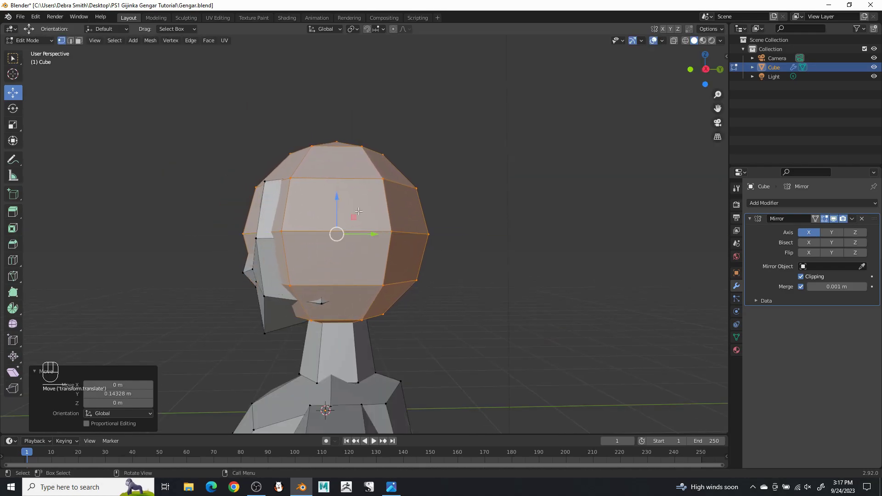
pyautogui.moveTo(338, 195); pyautogui.dragTo(337, 202)
pyautogui.moveTo(295, 207); pyautogui.dragTo(392, 215, button='middle')
pyautogui.keyDown('shift'); pyautogui.moveTo(392, 214); pyautogui.dragTo(226, 162, button='middle'); pyautogui.keyUp('shift')
pyautogui.scroll(4, 225, 161)
pyautogui.moveTo(92, 65); pyautogui.dragTo(114, 72, button='middle')
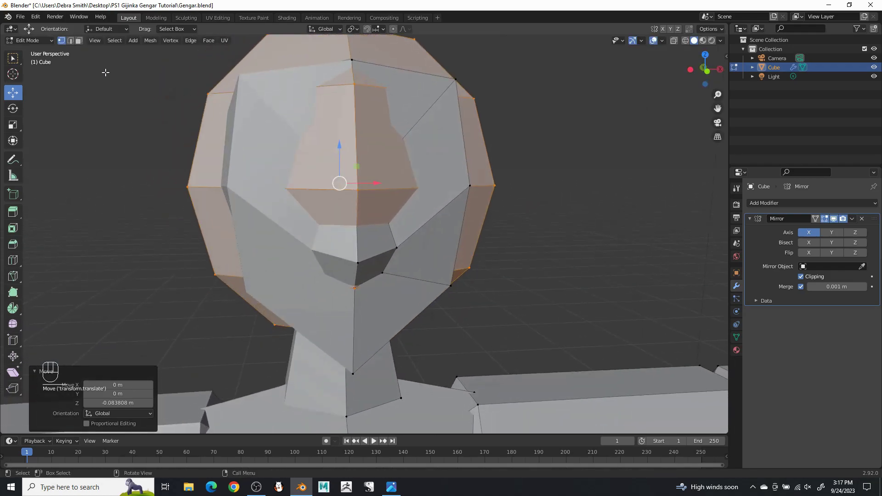
# Select the sphere faces covering the face and the underside at the front, and delete them to open the hair shape
pyautogui.click(79, 42)
pyautogui.moveTo(272, 266); pyautogui.dragTo(287, 244, button='middle')
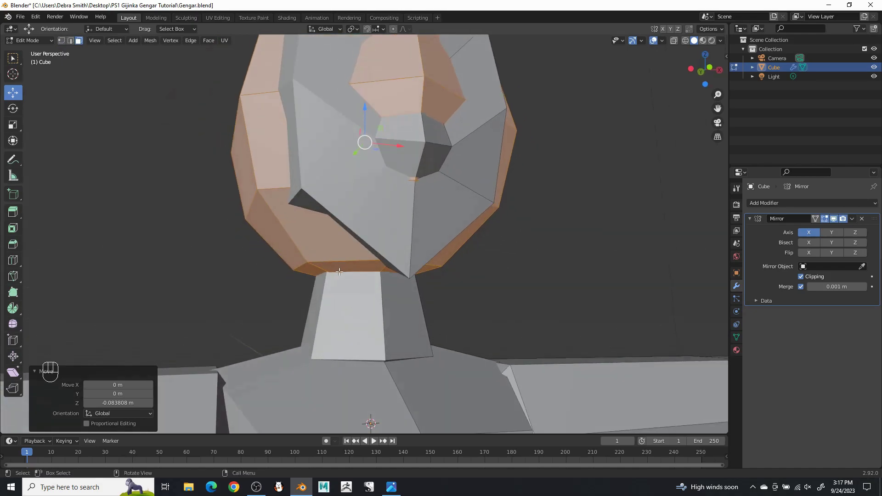
pyautogui.click(346, 264)
pyautogui.keyDown('shift'); pyautogui.click(432, 268); pyautogui.keyUp('shift')
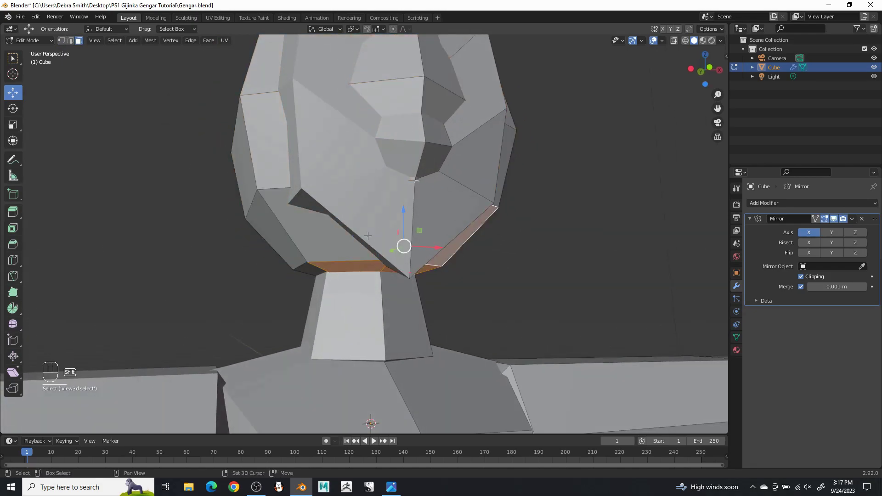
pyautogui.keyDown('shift'); pyautogui.click(276, 158); pyautogui.keyUp('shift')
pyautogui.keyDown('shift'); pyautogui.click(296, 234); pyautogui.keyUp('shift')
pyautogui.moveTo(296, 234); pyautogui.dragTo(291, 260, button='middle')
pyautogui.keyDown('shift'); pyautogui.click(248, 177); pyautogui.keyUp('shift')
pyautogui.keyDown('shift'); pyautogui.click(304, 98); pyautogui.keyUp('shift')
pyautogui.moveTo(348, 183); pyautogui.dragTo(340, 232, button='middle')
pyautogui.keyDown('ctrl'); pyautogui.click(308, 118); pyautogui.keyUp('ctrl')
pyautogui.keyDown('shift'); pyautogui.click(385, 159); pyautogui.keyUp('shift')
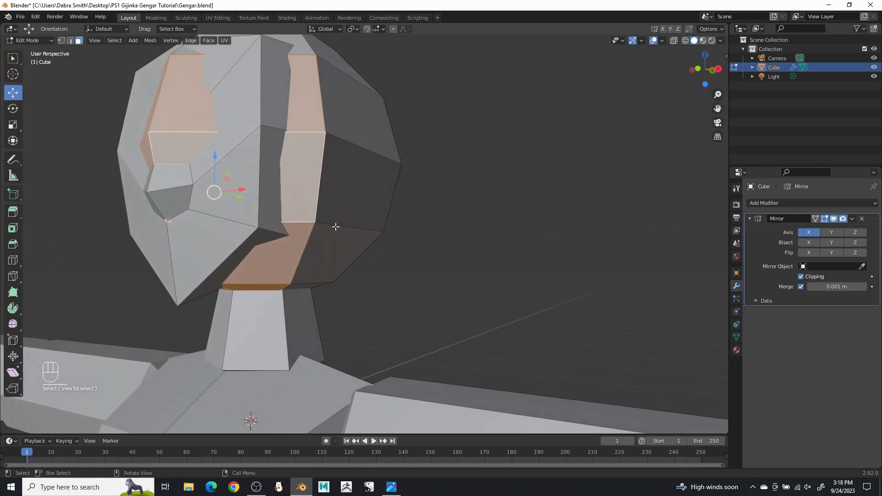
pyautogui.press('x')
pyautogui.click(275, 154)
# Select the hair face above the forehead and pull it forward about 0.29 m along Y
pyautogui.moveTo(302, 157); pyautogui.dragTo(331, 192, button='middle')
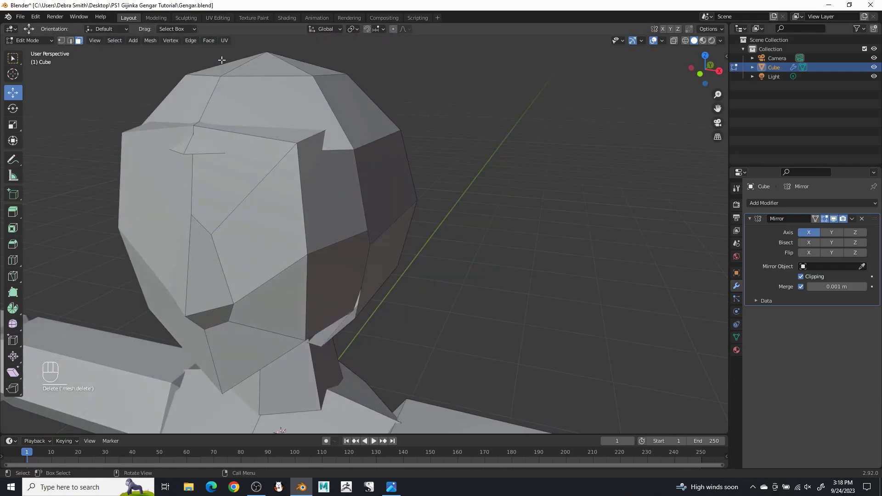
pyautogui.click(254, 101)
pyautogui.moveTo(253, 101); pyautogui.dragTo(254, 73, button='middle')
pyautogui.moveTo(214, 97); pyautogui.dragTo(174, 102)
pyautogui.moveTo(175, 102); pyautogui.dragTo(193, 129, button='middle')
# In vertex mode, move the fringe's lower corner vertex back along Y and slightly adjust the vertex above it
pyautogui.click(61, 40)
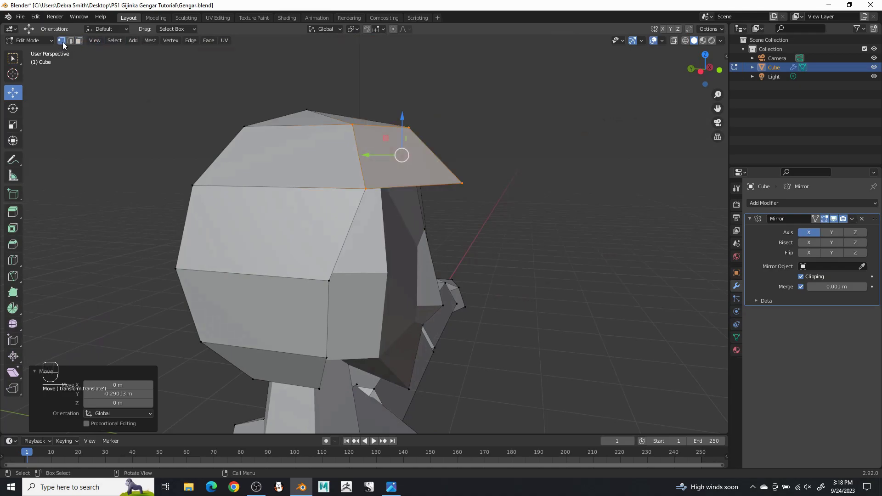
pyautogui.click(463, 184)
pyautogui.moveTo(429, 184); pyautogui.dragTo(394, 184)
pyautogui.click(408, 128)
pyautogui.moveTo(378, 128); pyautogui.dragTo(376, 122)
# Try moving a single fringe corner vertex about 0.04 m forward along Y, and undo the move
pyautogui.moveTo(376, 122); pyautogui.dragTo(193, 184, button='middle')
pyautogui.click(312, 177)
pyautogui.moveTo(335, 179); pyautogui.dragTo(331, 181)
pyautogui.moveTo(338, 181); pyautogui.dragTo(400, 148, button='middle')
pyautogui.scroll(-1, 407, 178)
pyautogui.scroll(1, 404, 178)
pyautogui.keyDown('shift'); pyautogui.moveTo(411, 167); pyautogui.dragTo(466, 148, button='middle'); pyautogui.keyUp('shift')
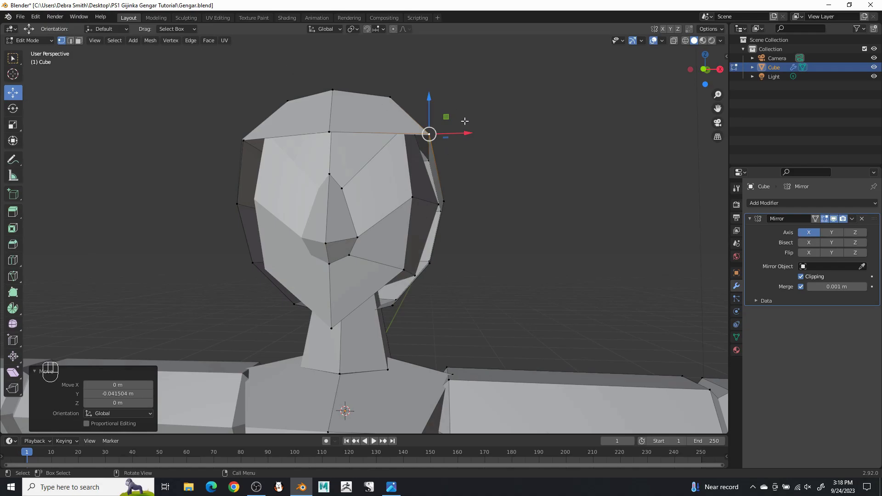
pyautogui.hotkey('ctrl', 'z')
# Select both lower fringe corners, move them about 0.07 m forward along Y and scale them to about 0.87
pyautogui.click(265, 145)
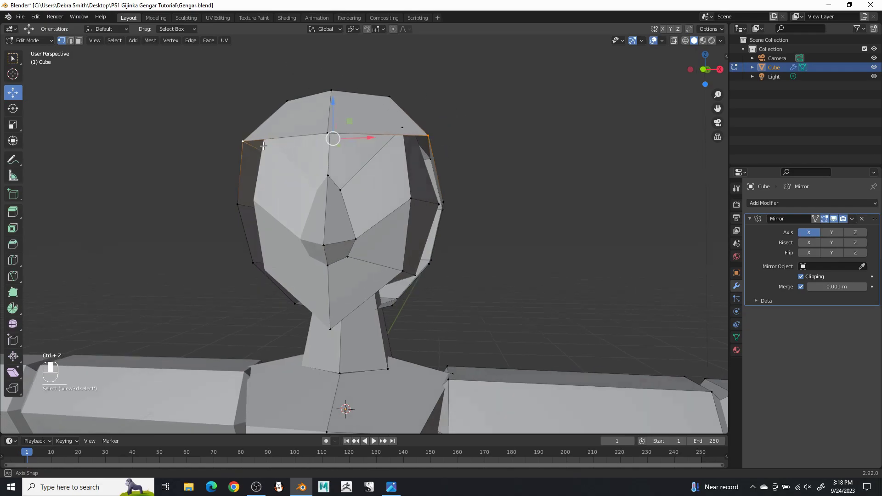
pyautogui.moveTo(266, 146); pyautogui.dragTo(311, 162, button='middle')
pyautogui.moveTo(339, 145); pyautogui.dragTo(334, 145)
pyautogui.moveTo(335, 144); pyautogui.dragTo(437, 124, button='middle')
pyautogui.press('s')
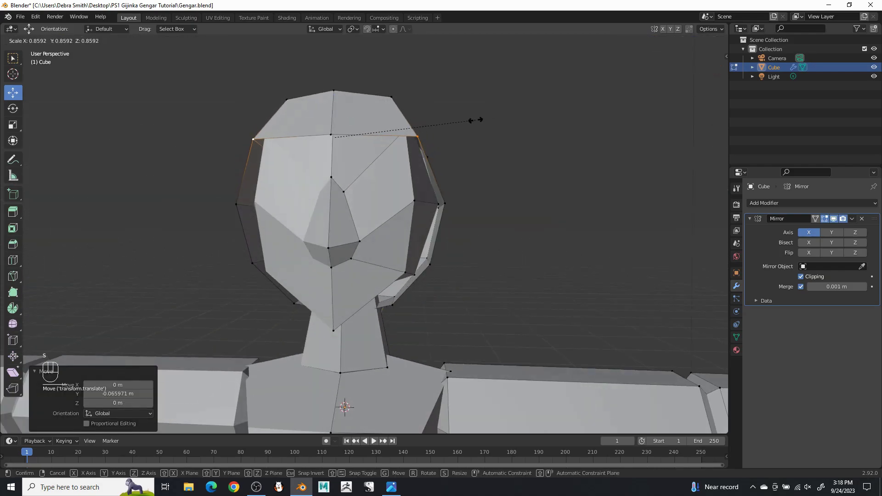
pyautogui.rightClick(478, 121)
# Extrude the edge loop around the hair's face opening and scale it inward to about 0.66
pyautogui.click(189, 60)
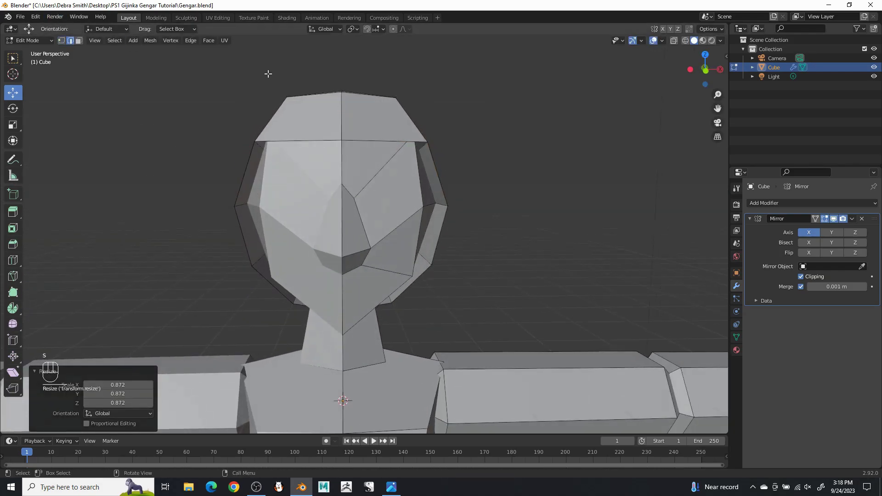
pyautogui.keyDown('alt'); pyautogui.keyDown('shift'); pyautogui.click(445, 183); pyautogui.keyUp('shift'); pyautogui.keyUp('alt')
pyautogui.press('e')
pyautogui.rightClick(588, 146)
pyautogui.press('s')
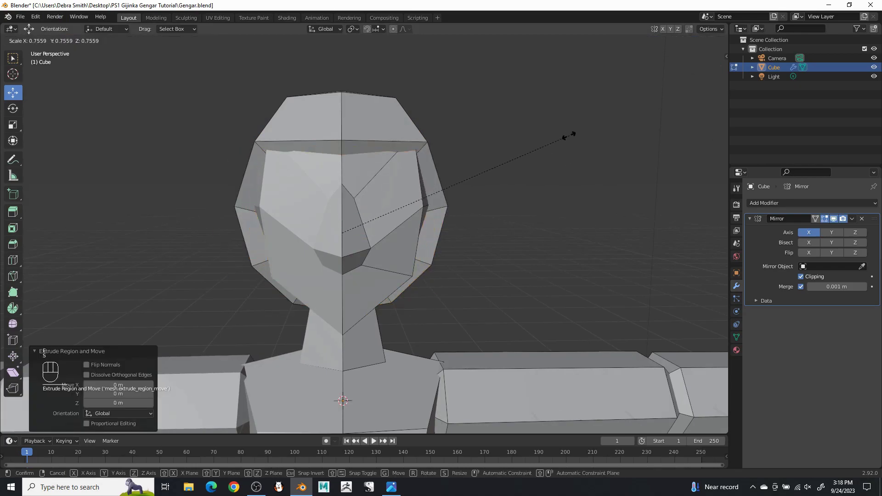
pyautogui.click(542, 152)
pyautogui.moveTo(538, 195)
pyautogui.mouseDown(button='middle')
pyautogui.moveTo(528, 144)
pyautogui.moveTo(528, 182)
pyautogui.moveTo(558, 206)
pyautogui.moveTo(630, 205)
pyautogui.moveTo(526, 205)
pyautogui.moveTo(534, 197)
pyautogui.mouseUp(button='middle')
# From the front view with X-ray on, box-select the hair faces on the negative X side, delete them and turn X-ray off
pyautogui.press('KP_1')
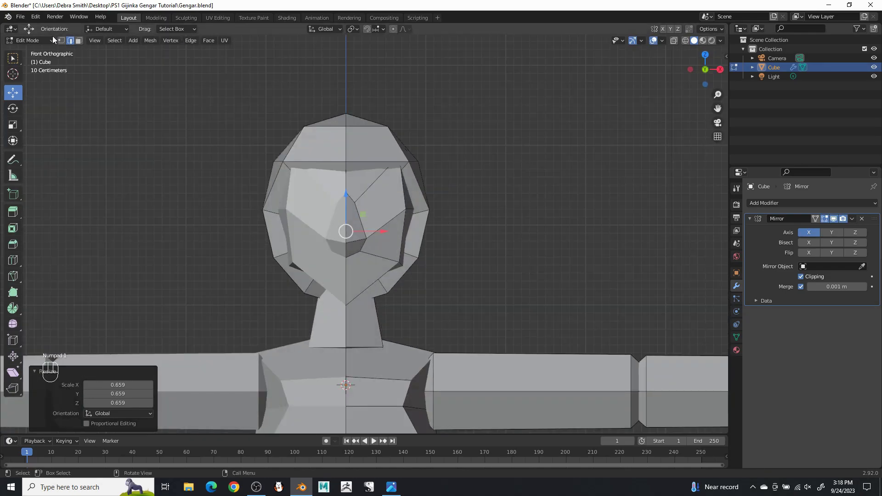
pyautogui.click(79, 41)
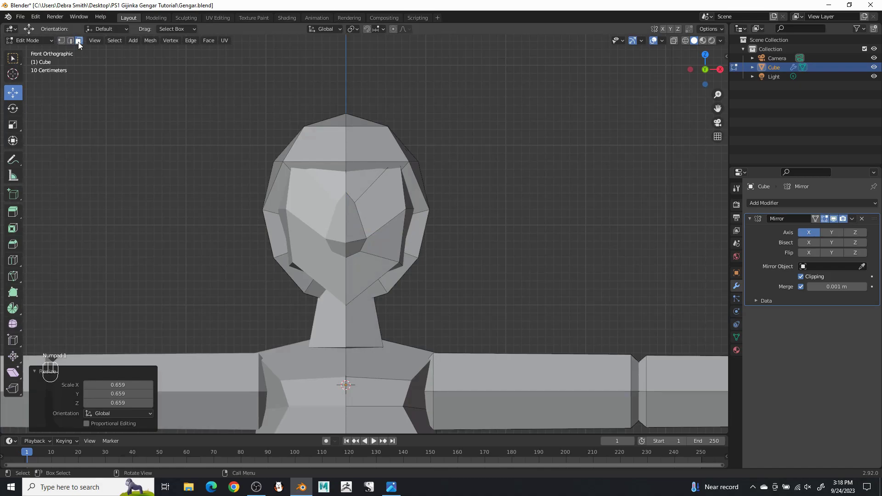
pyautogui.click(673, 42)
pyautogui.moveTo(200, 76); pyautogui.dragTo(347, 366)
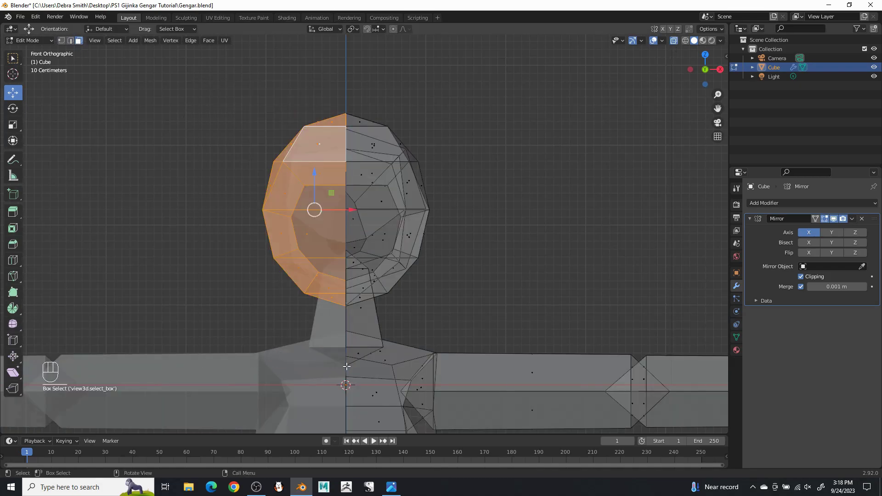
pyautogui.press('x')
pyautogui.click(413, 204)
pyautogui.click(674, 41)
# Select a front face of the fringe and nudge its position slightly
pyautogui.moveTo(540, 167); pyautogui.dragTo(416, 210, button='middle')
pyautogui.click(374, 154)
pyautogui.moveTo(375, 154); pyautogui.dragTo(465, 172, button='middle')
pyautogui.moveTo(451, 139); pyautogui.dragTo(455, 135)
pyautogui.moveTo(534, 154); pyautogui.dragTo(521, 127)
pyautogui.moveTo(520, 126); pyautogui.dragTo(546, 99, button='middle')
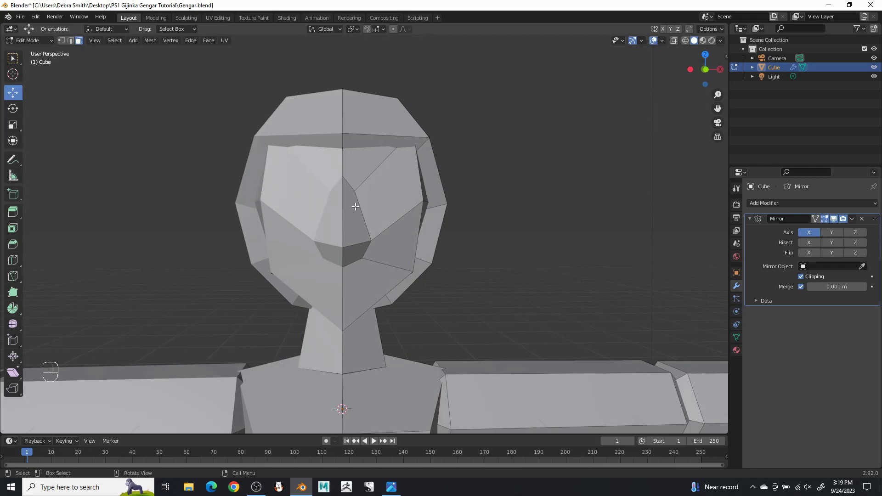
# Remove the Mirror modifier from the Cube object
pyautogui.moveTo(539, 164); pyautogui.dragTo(433, 245, button='middle')
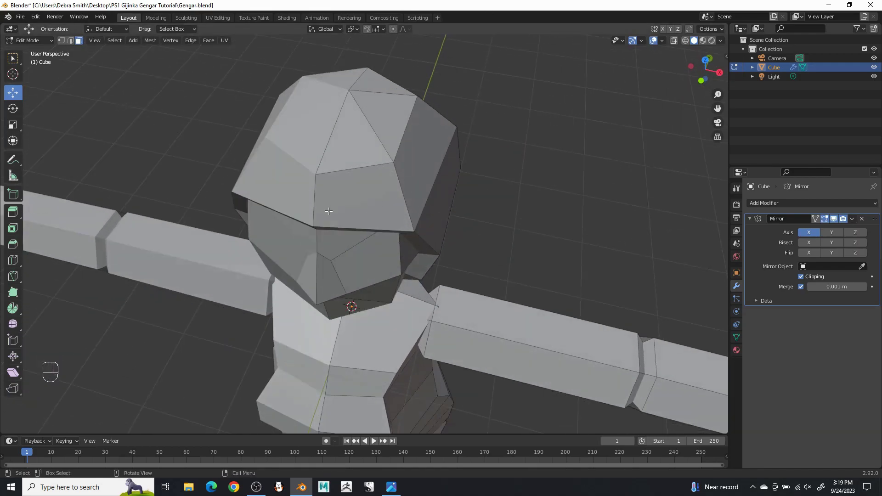
pyautogui.moveTo(389, 201); pyautogui.dragTo(407, 179, button='middle')
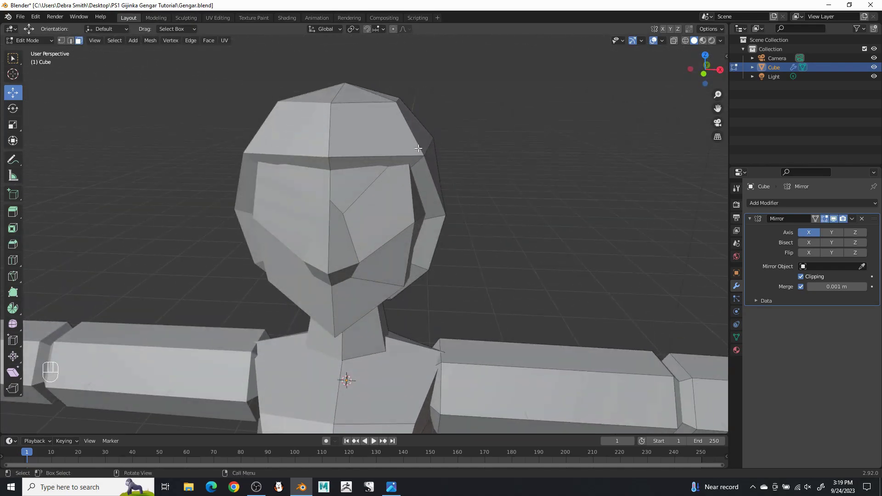
pyautogui.moveTo(410, 302); pyautogui.dragTo(425, 244, button='middle')
pyautogui.moveTo(398, 115); pyautogui.dragTo(595, 190, button='middle')
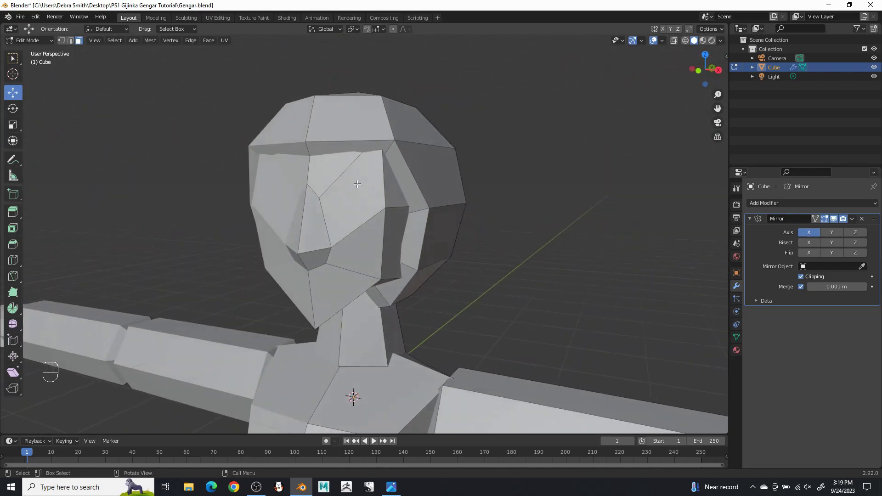
pyautogui.moveTo(357, 149); pyautogui.dragTo(409, 191, button='middle')
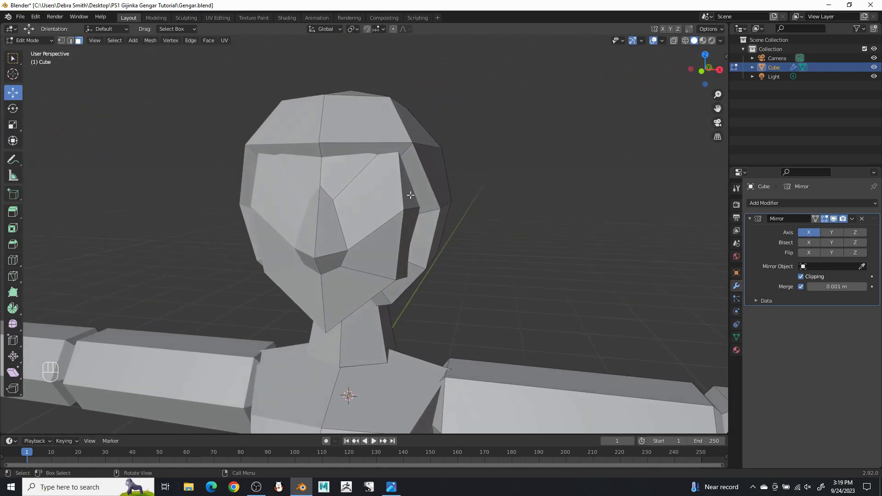
pyautogui.click(865, 219)
# Extrude the fringe's underside face downward, move it about 0.38 m along X and scale it to 0.325
pyautogui.click(398, 147)
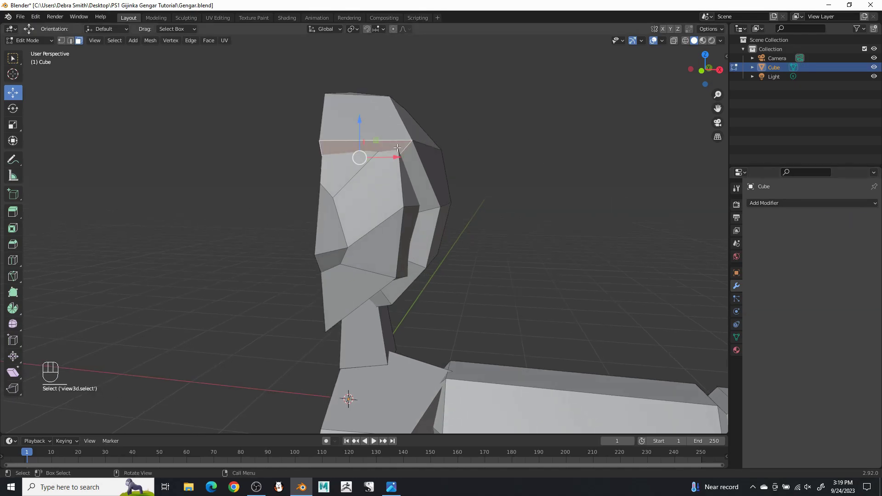
pyautogui.moveTo(385, 184); pyautogui.dragTo(375, 218, button='middle')
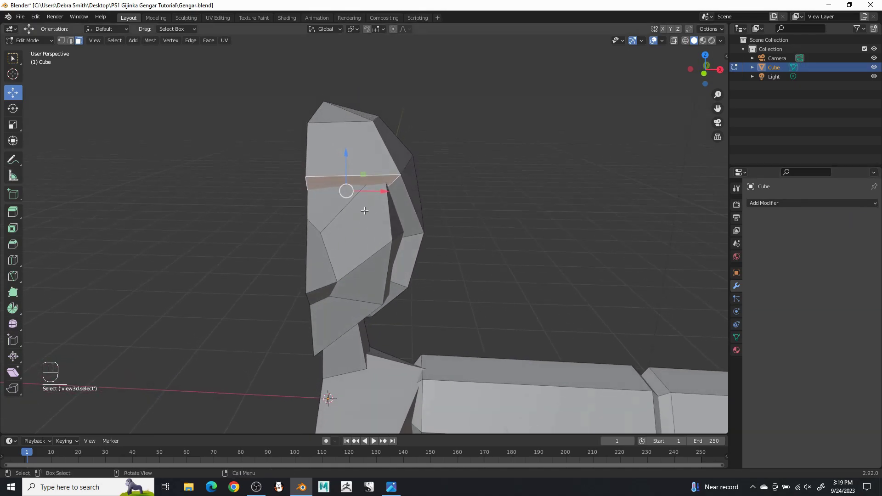
pyautogui.press('e')
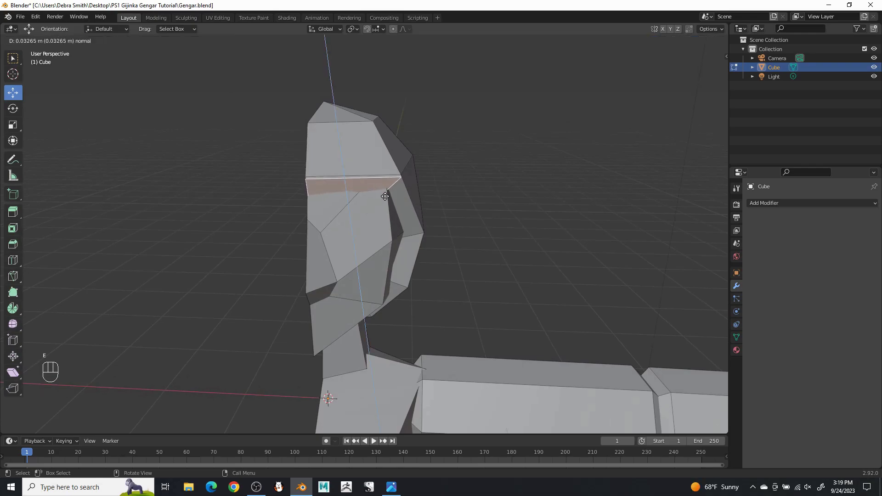
pyautogui.click(394, 219)
pyautogui.moveTo(393, 220); pyautogui.dragTo(338, 207, button='middle')
pyautogui.moveTo(334, 205); pyautogui.dragTo(358, 212)
pyautogui.press('s')
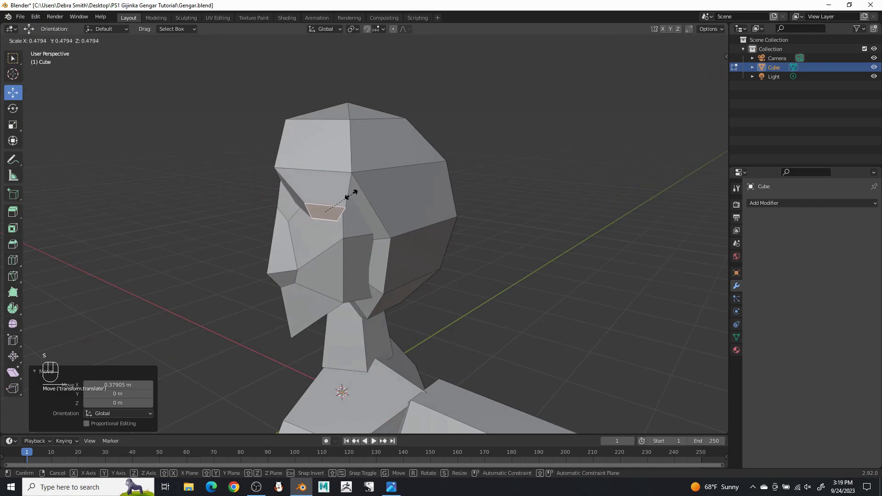
pyautogui.click(342, 196)
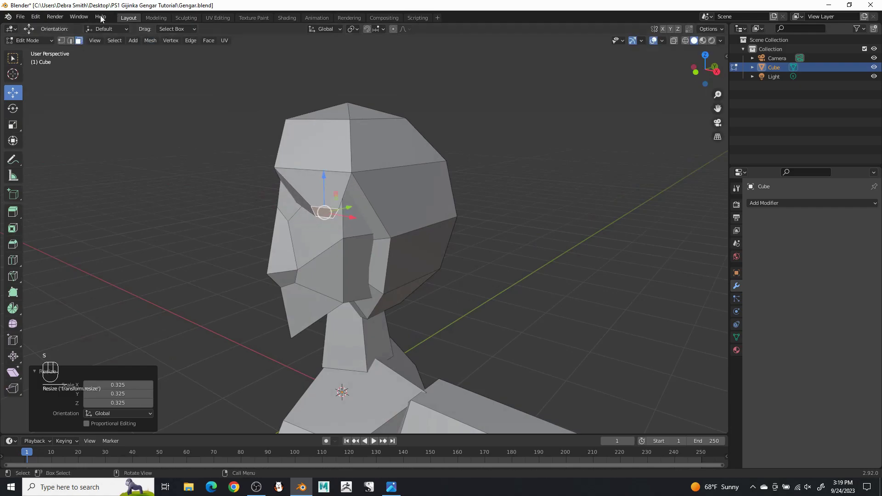
# Merge the extruded fringe face's vertices at center, then move the tip outward, down and about 0.15 m forward along Y
pyautogui.rightClick(341, 214)
pyautogui.moveTo(330, 255)
pyautogui.click(357, 252)
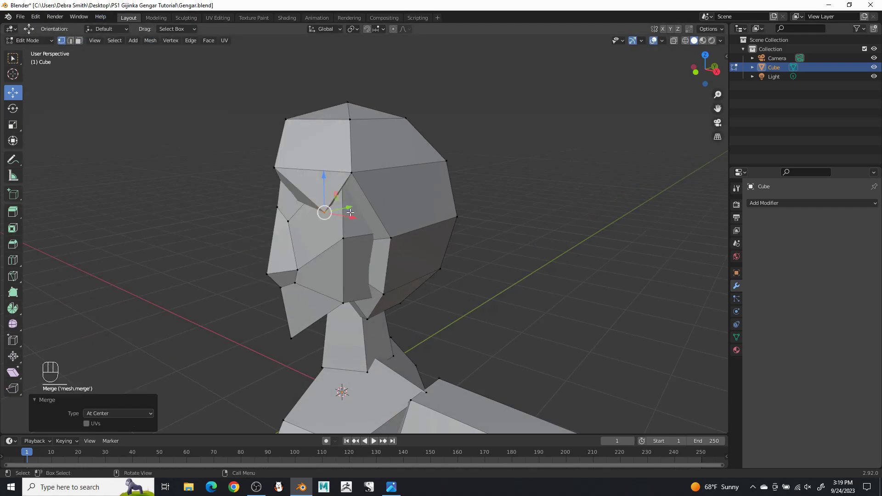
pyautogui.moveTo(349, 207); pyautogui.dragTo(364, 209)
pyautogui.moveTo(372, 209); pyautogui.dragTo(436, 180, button='middle')
pyautogui.moveTo(449, 182); pyautogui.dragTo(471, 185)
pyautogui.moveTo(436, 145); pyautogui.dragTo(436, 174)
pyautogui.moveTo(434, 184); pyautogui.dragTo(372, 217, button='middle')
pyautogui.moveTo(381, 237); pyautogui.dragTo(368, 241)
pyautogui.moveTo(368, 241); pyautogui.dragTo(389, 210, button='middle')
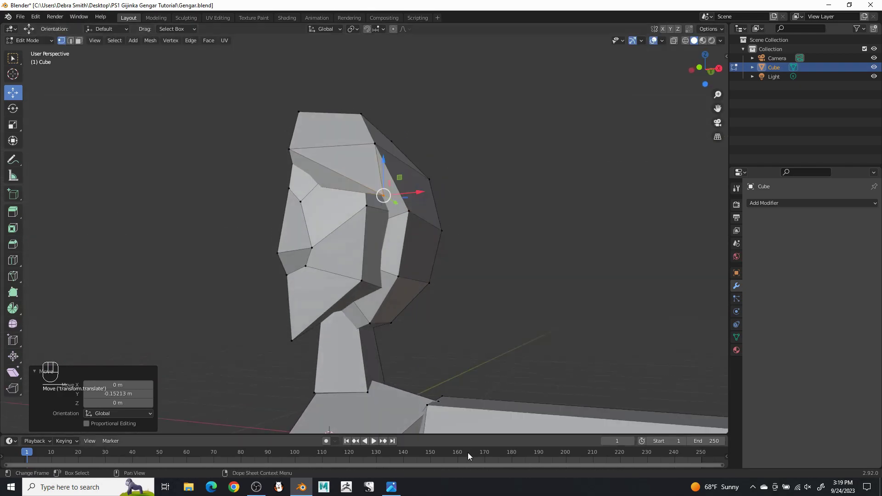
# Check the hair shape in the Gengar concept image
pyautogui.click(391, 488)
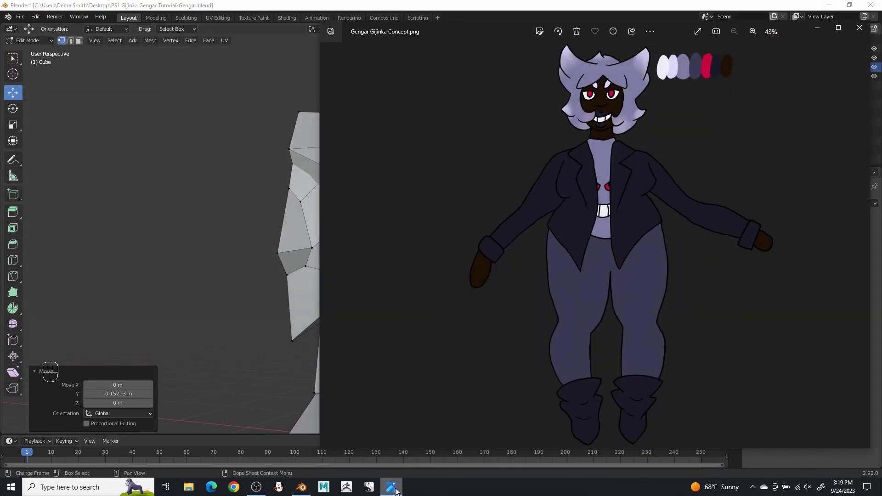
pyautogui.click(395, 491)
pyautogui.moveTo(427, 304); pyautogui.dragTo(159, 89, button='middle')
# In face mode, extrude the upper side face of the hair's face opening forward by about 0.35 m
pyautogui.click(76, 41)
pyautogui.moveTo(345, 211); pyautogui.dragTo(387, 262, button='middle')
pyautogui.moveTo(443, 184); pyautogui.dragTo(342, 212, button='middle')
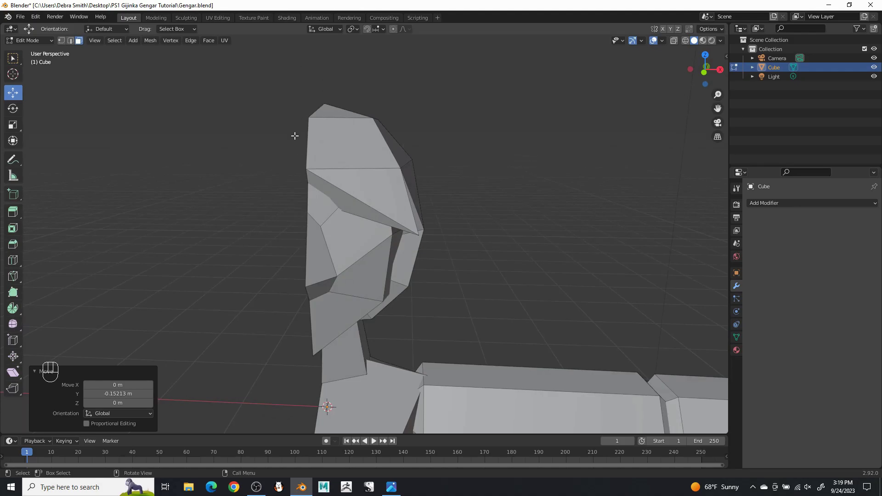
pyautogui.moveTo(279, 260); pyautogui.dragTo(411, 199, button='middle')
pyautogui.click(359, 210)
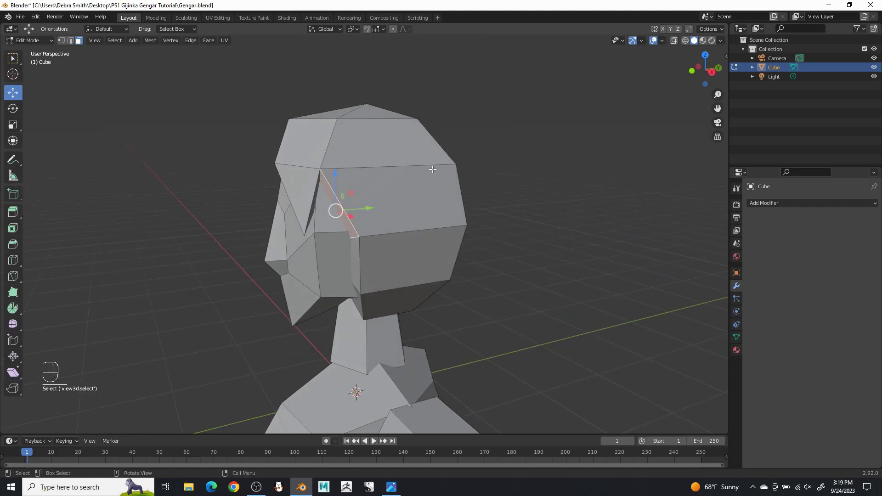
pyautogui.press('e')
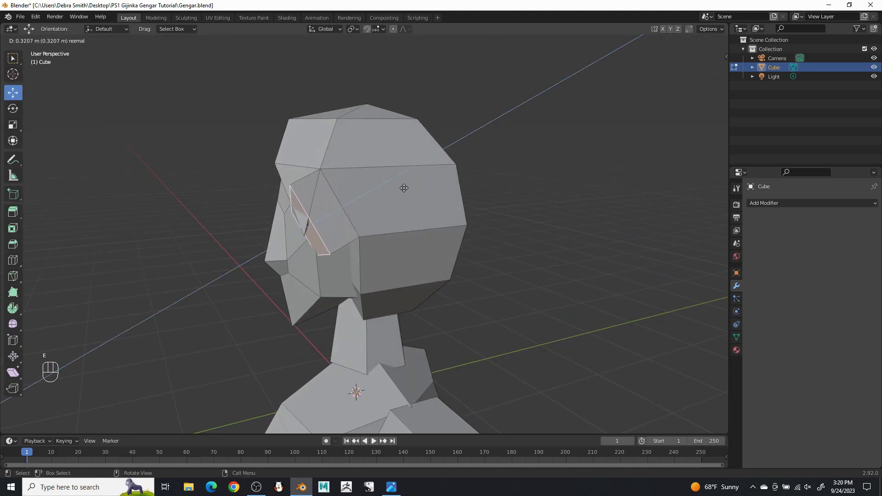
pyautogui.click(404, 188)
pyautogui.moveTo(404, 188); pyautogui.dragTo(574, 230, button='middle')
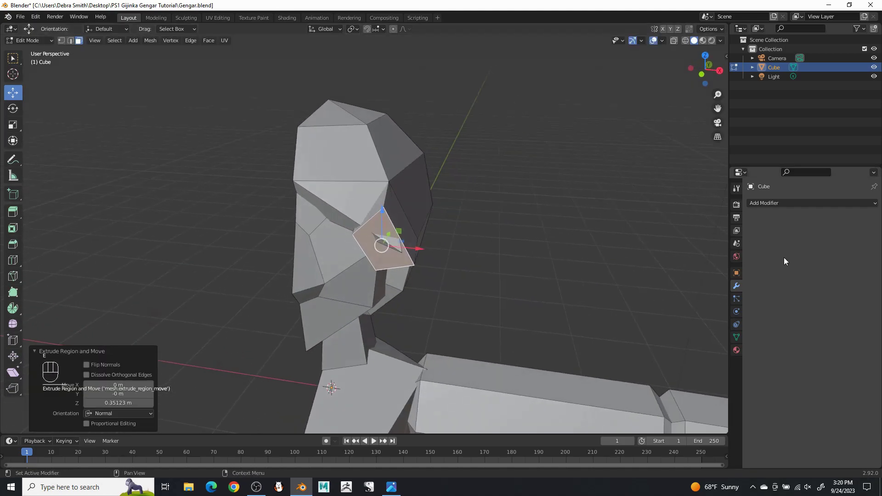
# Add an X-axis Mirror modifier and delete the upper end face of the extruded side lock beside the fringe
pyautogui.click(824, 203)
pyautogui.click(694, 310)
pyautogui.moveTo(406, 116); pyautogui.dragTo(424, 127, button='middle')
pyautogui.scroll(5, 421, 214)
pyautogui.click(432, 206)
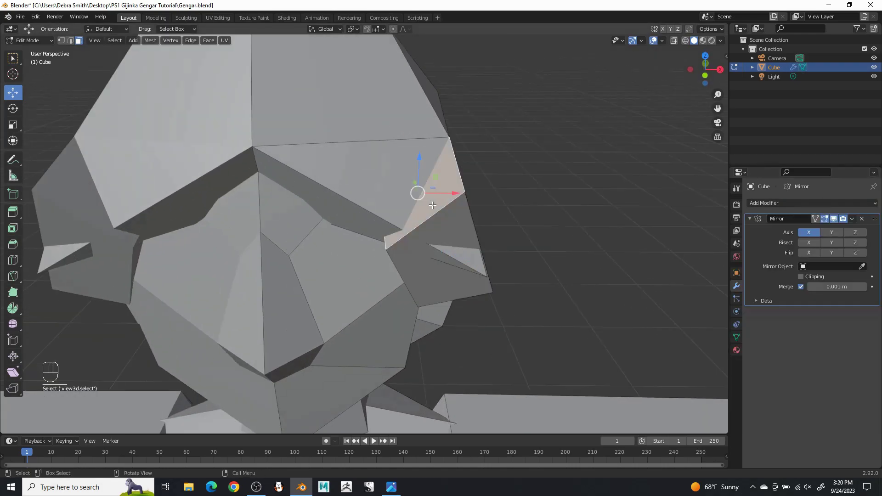
pyautogui.press('x')
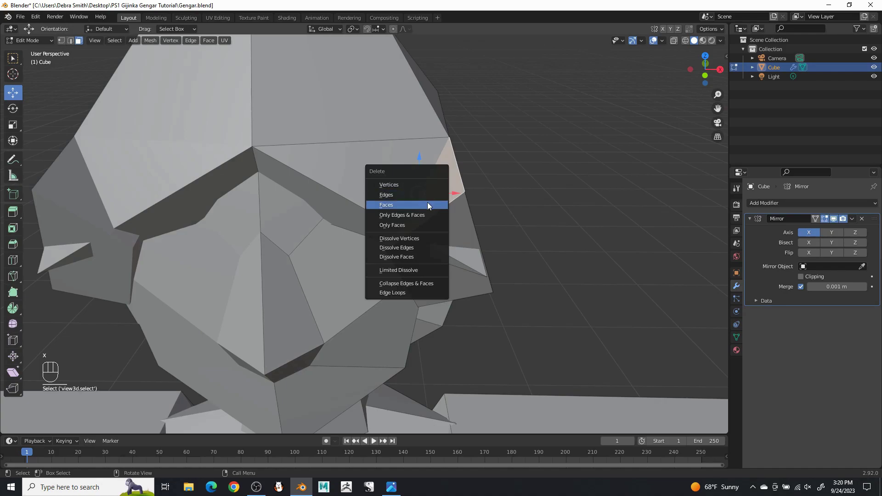
pyautogui.click(429, 203)
# Extrude the side lock's lower face about 0.69 m downward and reposition its end along X and about 0.21 m forward along Y
pyautogui.moveTo(457, 203); pyautogui.dragTo(324, 206, button='middle')
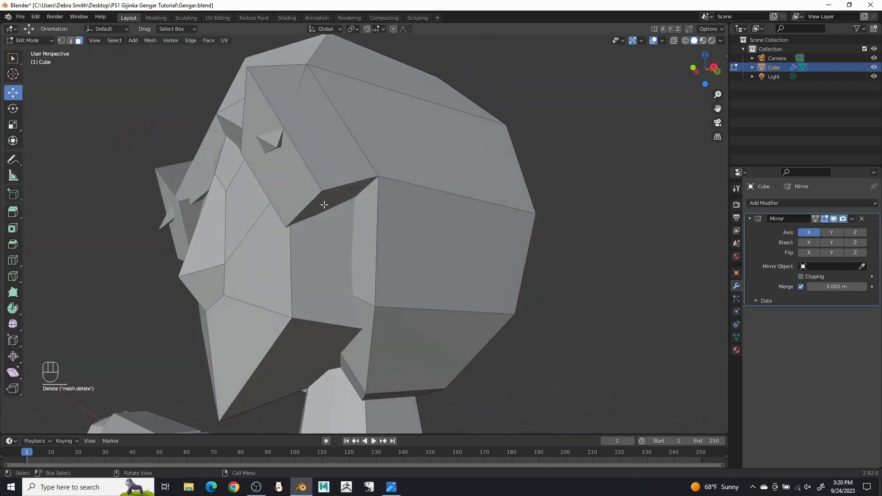
pyautogui.scroll(-3, 385, 250)
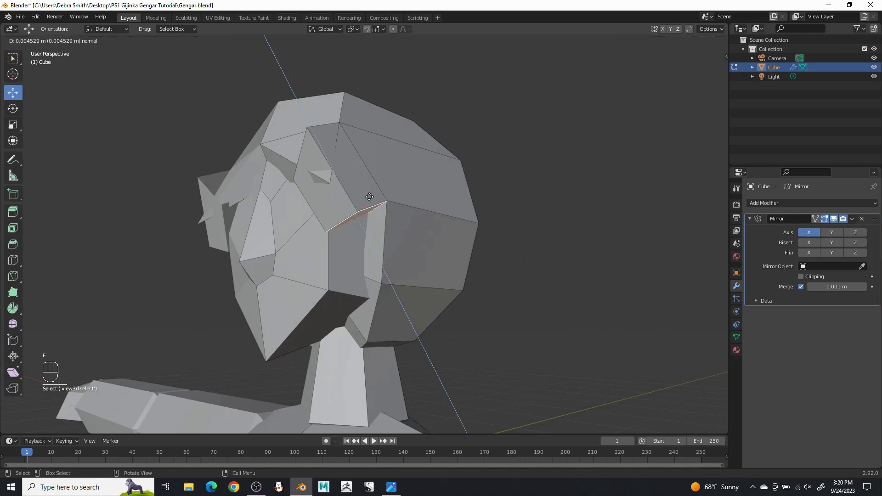
pyautogui.press('e')
pyautogui.click(381, 296)
pyautogui.press('g')
pyautogui.press('x')
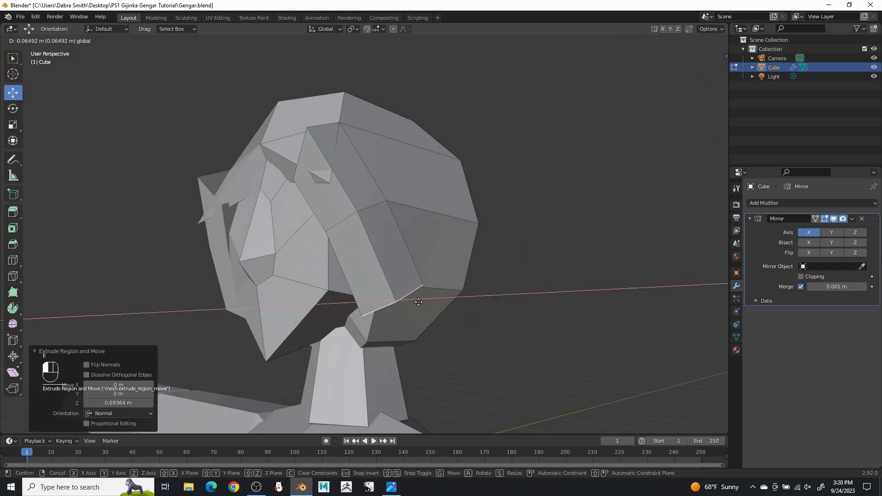
pyautogui.moveTo(406, 313); pyautogui.dragTo(405, 313)
pyautogui.moveTo(406, 313); pyautogui.dragTo(350, 311, button='middle')
pyautogui.moveTo(359, 306); pyautogui.dragTo(335, 321)
pyautogui.moveTo(336, 321); pyautogui.dragTo(448, 304, button='middle')
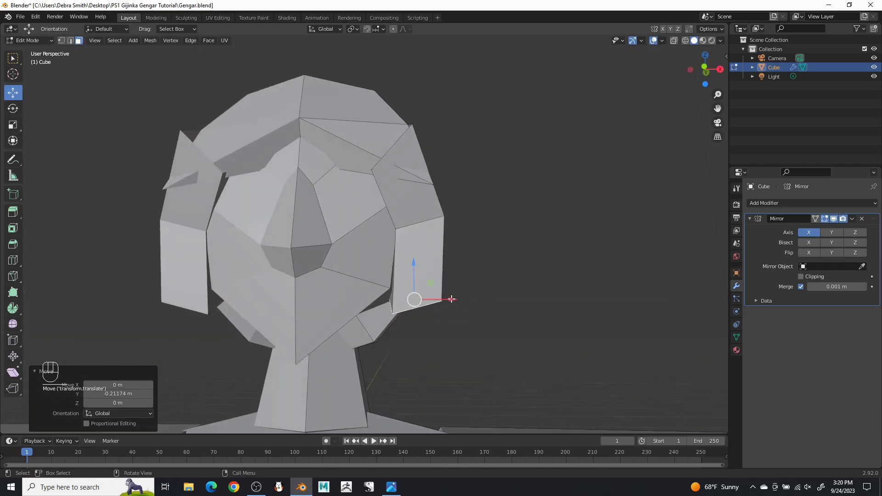
# Extrude the side lock's end face another 0.52 m downward, adjust it along Y and lower it about 0.08 m
pyautogui.press('e')
pyautogui.click(463, 357)
pyautogui.moveTo(463, 357); pyautogui.dragTo(340, 375, button='middle')
pyautogui.press('s')
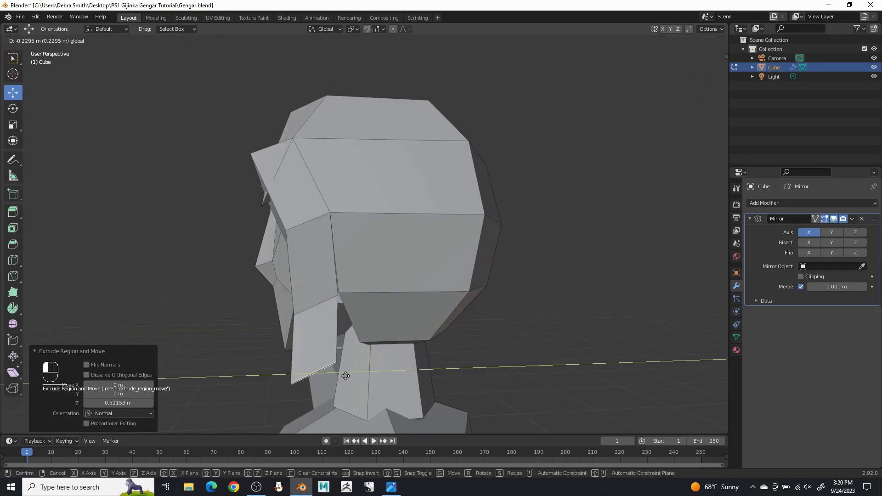
pyautogui.click(412, 373)
pyautogui.moveTo(412, 372); pyautogui.dragTo(481, 347, button='middle')
pyautogui.moveTo(439, 326); pyautogui.dragTo(436, 336)
# Move the side lock's end face inward along X and scale it down
pyautogui.moveTo(500, 355); pyautogui.dragTo(457, 380, button='middle')
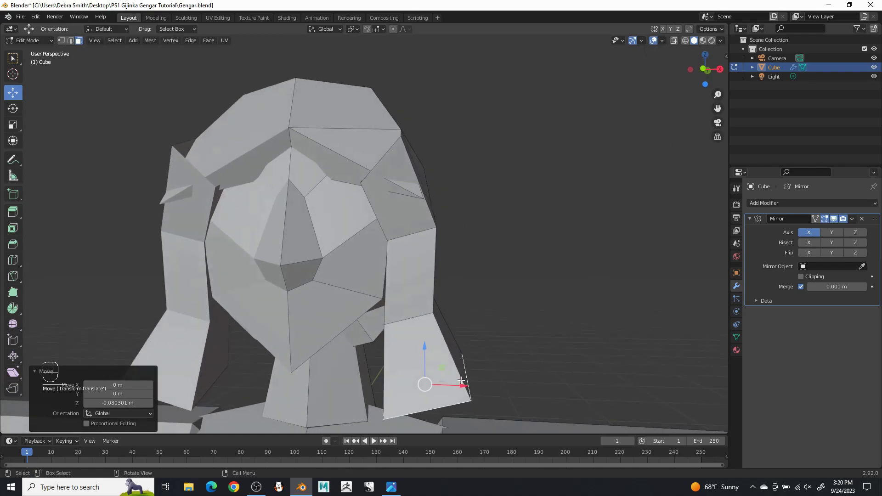
pyautogui.moveTo(469, 384); pyautogui.dragTo(390, 384)
pyautogui.press('s')
pyautogui.click(446, 366)
# Extrude the inner face of the side lock's lowest segment about 0.38 m toward the chin
pyautogui.moveTo(391, 385); pyautogui.dragTo(451, 296, button='middle')
pyautogui.click(385, 346)
pyautogui.moveTo(385, 345)
pyautogui.mouseDown(button='middle')
pyautogui.moveTo(368, 341)
pyautogui.moveTo(398, 339)
pyautogui.mouseUp(button='middle')
pyautogui.press('e')
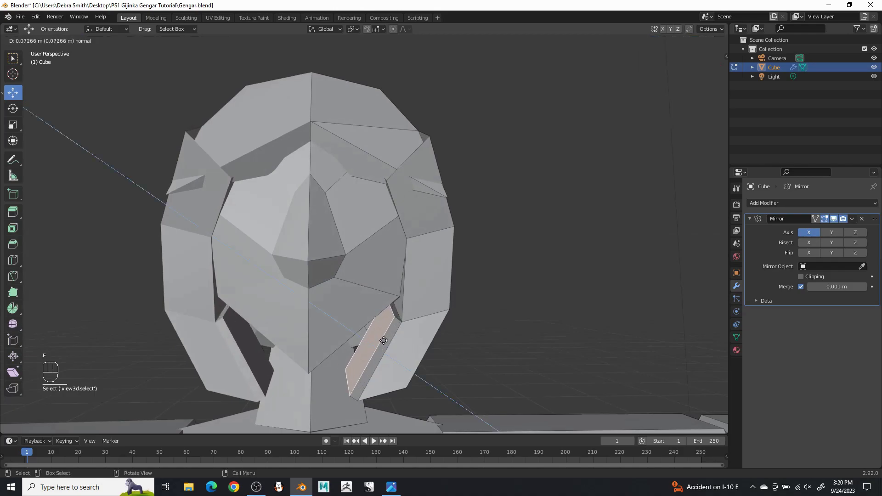
pyautogui.click(346, 331)
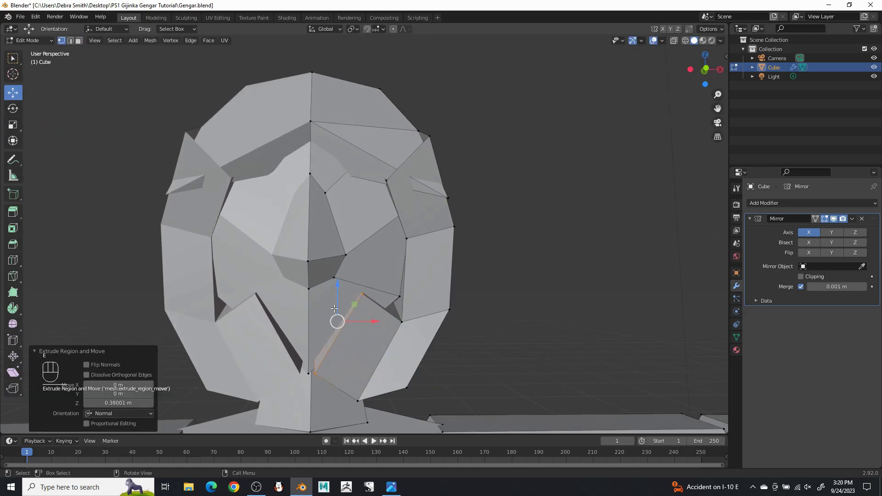
# Merge the vertices of the face extruded toward the chin into one tip and move it about 0.30 m forward along Y
pyautogui.rightClick(294, 263)
pyautogui.moveTo(357, 352)
pyautogui.click(436, 352)
pyautogui.moveTo(437, 352); pyautogui.dragTo(288, 302, button='middle')
pyautogui.moveTo(323, 317); pyautogui.dragTo(286, 318)
# In edge mode, select the edges at the bottom of the side lock, move them along Y and scale them
pyautogui.moveTo(286, 318); pyautogui.dragTo(373, 336, button='middle')
pyautogui.moveTo(333, 281); pyautogui.dragTo(248, 283, button='middle')
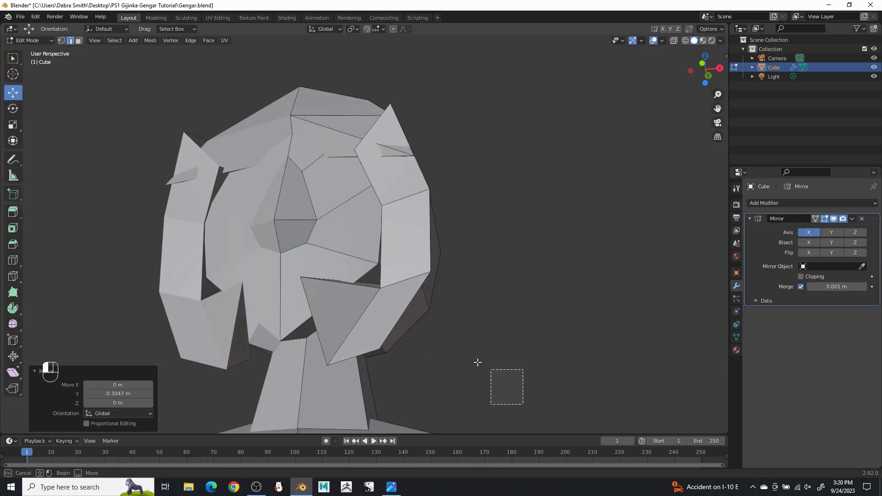
pyautogui.moveTo(491, 370); pyautogui.dragTo(487, 367)
pyautogui.keyDown('alt'); pyautogui.click(376, 307); pyautogui.keyUp('alt')
pyautogui.moveTo(460, 352); pyautogui.dragTo(381, 344, button='middle')
pyautogui.moveTo(334, 329); pyautogui.dragTo(301, 332)
pyautogui.moveTo(301, 332); pyautogui.dragTo(399, 342, button='middle')
pyautogui.press('s')
pyautogui.click(374, 340)
# Raise the side lock's lower edges and shift the bottom edge about 0.08 m outward along X
pyautogui.moveTo(335, 297); pyautogui.dragTo(331, 282)
pyautogui.moveTo(333, 312); pyautogui.dragTo(302, 315, button='middle')
pyautogui.click(303, 316)
pyautogui.moveTo(301, 292); pyautogui.dragTo(306, 269)
pyautogui.moveTo(306, 272); pyautogui.dragTo(411, 321, button='middle')
pyautogui.moveTo(426, 350); pyautogui.dragTo(440, 349)
pyautogui.moveTo(440, 349); pyautogui.dragTo(454, 386, button='middle')
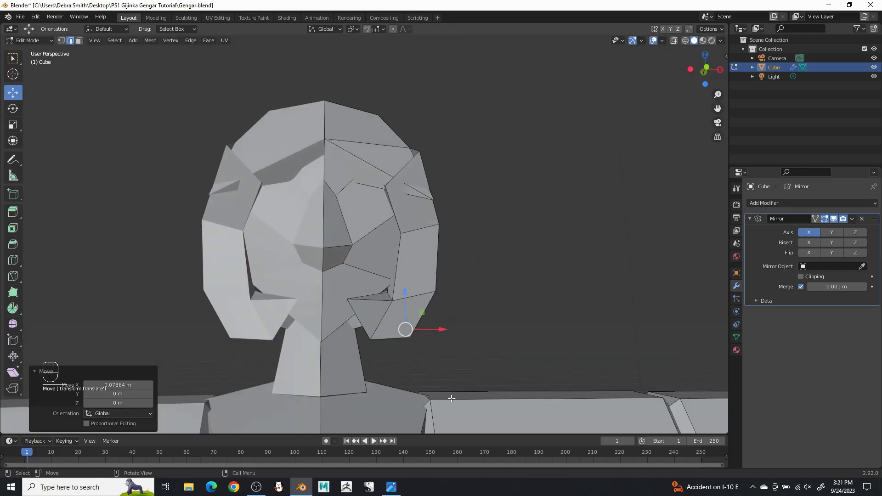
# Examine the head and hair up close in the Gengar concept image
pyautogui.click(391, 491)
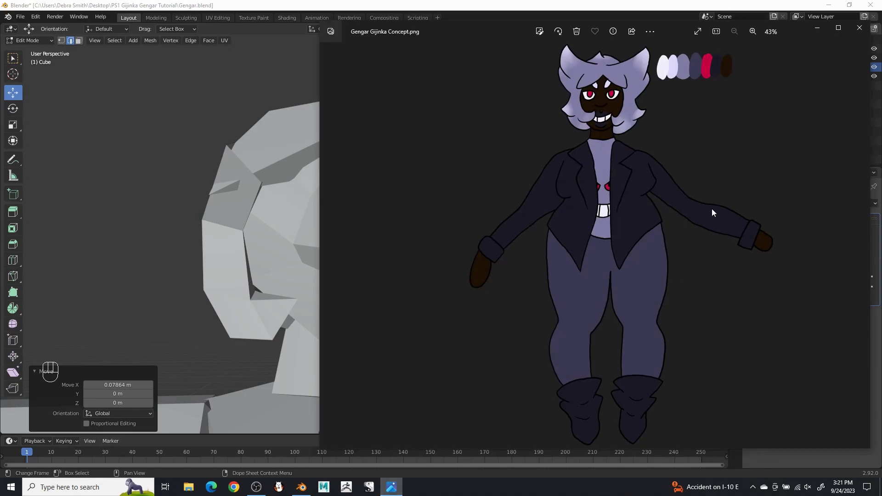
pyautogui.scroll(9, 647, 129)
pyautogui.moveTo(636, 123); pyautogui.dragTo(656, 356)
pyautogui.scroll(4, 639, 237)
pyautogui.scroll(1, 639, 230)
pyautogui.click(499, 4)
# Merge the side lock's upper inner vertex into the fringe's outer corner vertex using At Last
pyautogui.moveTo(459, 276); pyautogui.dragTo(441, 316, button='middle')
pyautogui.scroll(8, 441, 317)
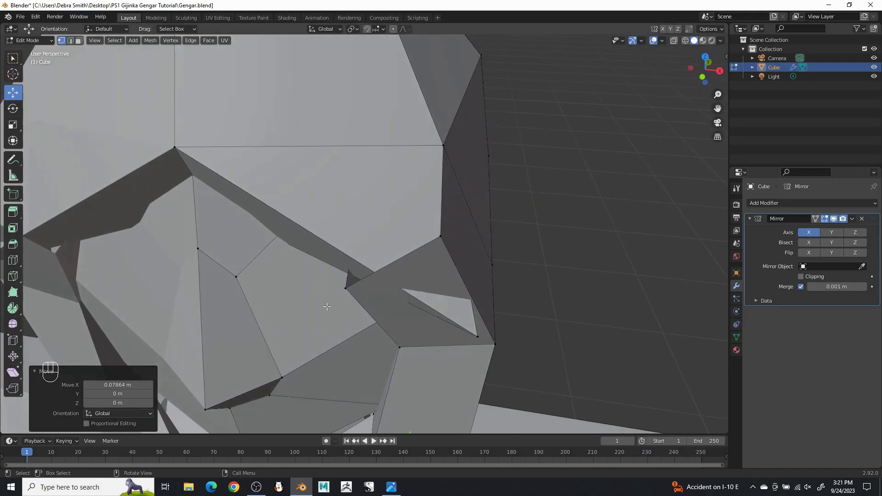
pyautogui.keyDown('shift'); pyautogui.click(345, 286); pyautogui.keyUp('shift')
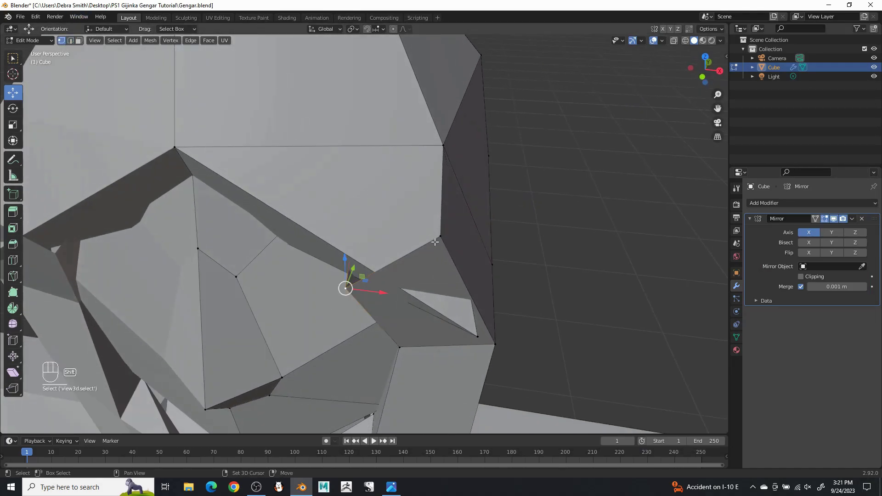
pyautogui.rightClick(445, 159)
pyautogui.moveTo(456, 197)
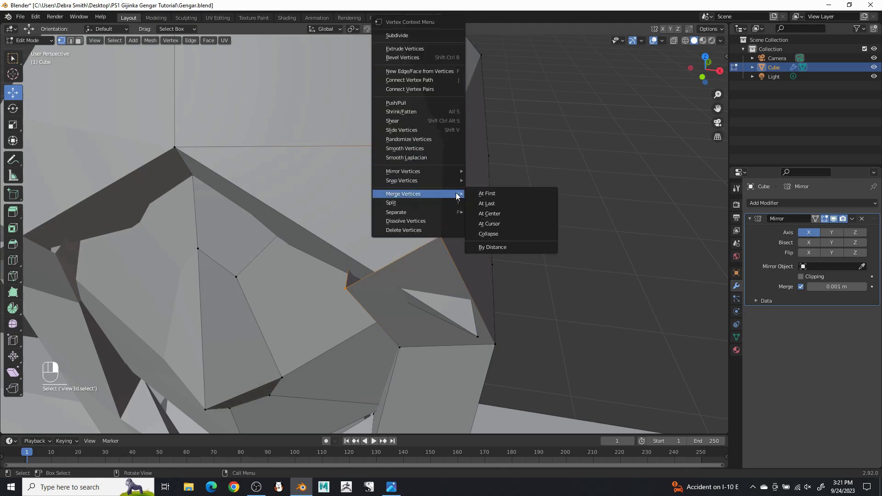
pyautogui.click(499, 203)
pyautogui.scroll(-4, 622, 216)
pyautogui.moveTo(588, 223); pyautogui.dragTo(475, 211, button='middle')
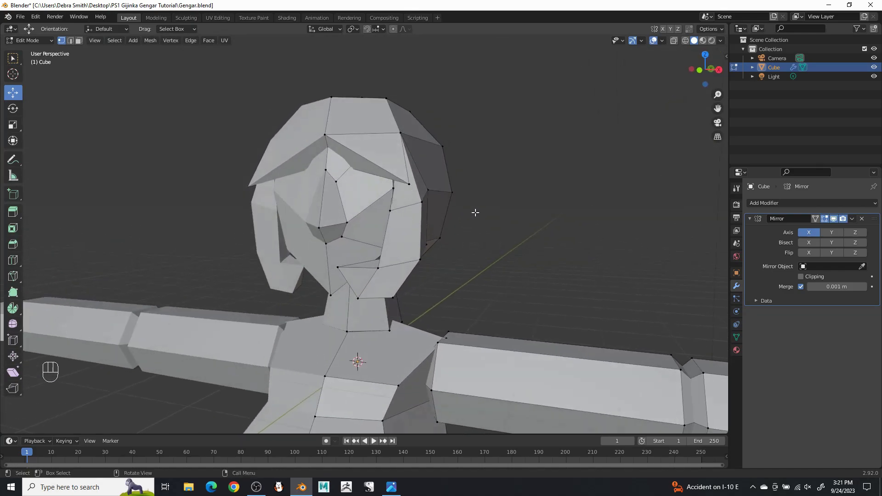
# Compare the side locks and fringe with the Gengar concept image at a slightly wider zoom
pyautogui.click(397, 491)
pyautogui.scroll(-4, 611, 158)
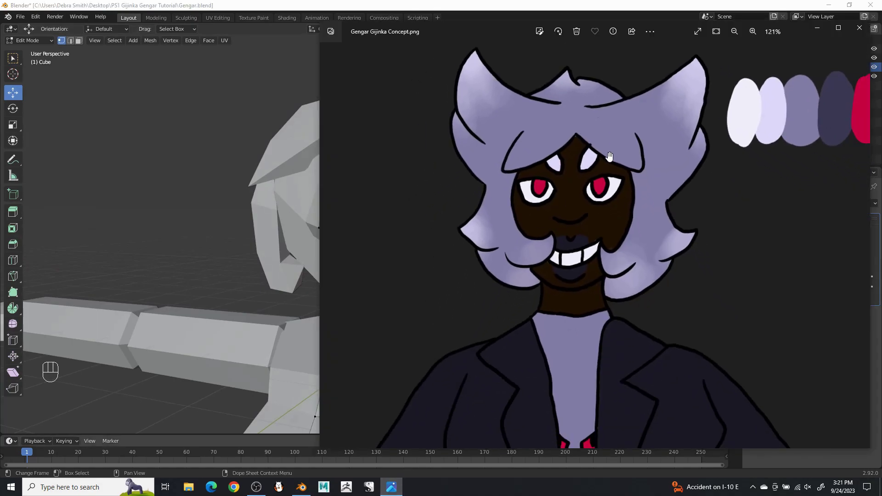
pyautogui.moveTo(674, 213); pyautogui.dragTo(674, 210)
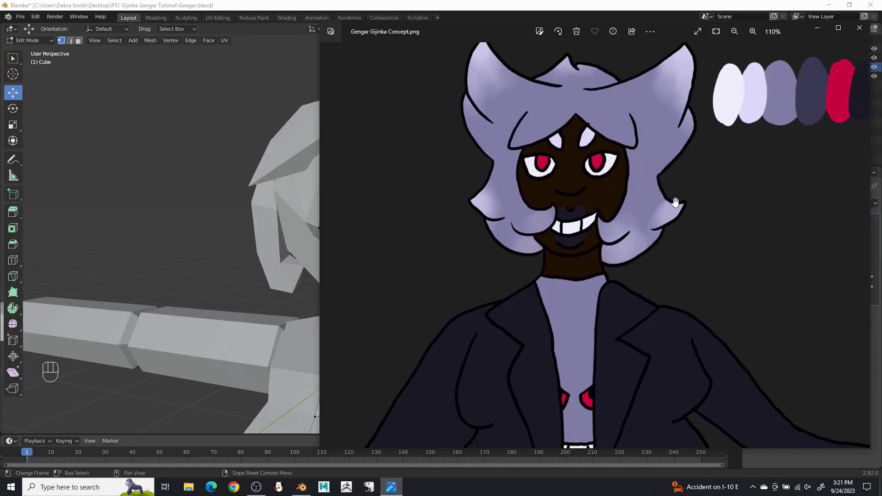
# Extrude the two lower side faces of the head about 0.48 m outward and scale the extruded ends to 0.375
pyautogui.click(476, 4)
pyautogui.moveTo(591, 192); pyautogui.dragTo(458, 211, button='middle')
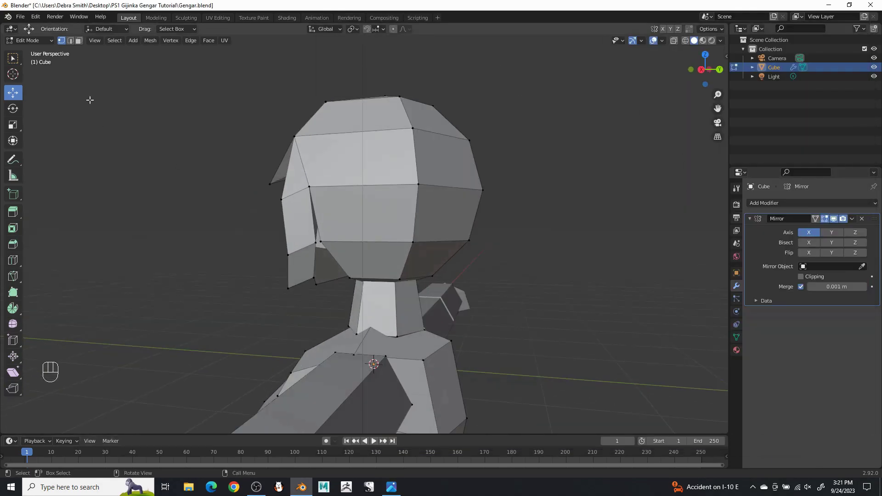
pyautogui.click(78, 41)
pyautogui.moveTo(395, 230)
pyautogui.mouseDown(button='middle')
pyautogui.moveTo(386, 232)
pyautogui.moveTo(403, 235)
pyautogui.mouseUp(button='middle')
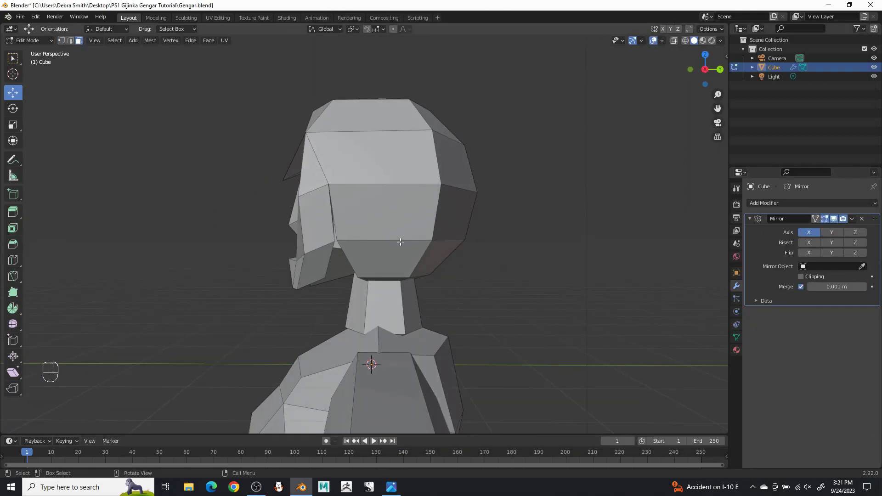
pyautogui.click(403, 236)
pyautogui.moveTo(391, 267); pyautogui.dragTo(471, 263, button='middle')
pyautogui.press('e')
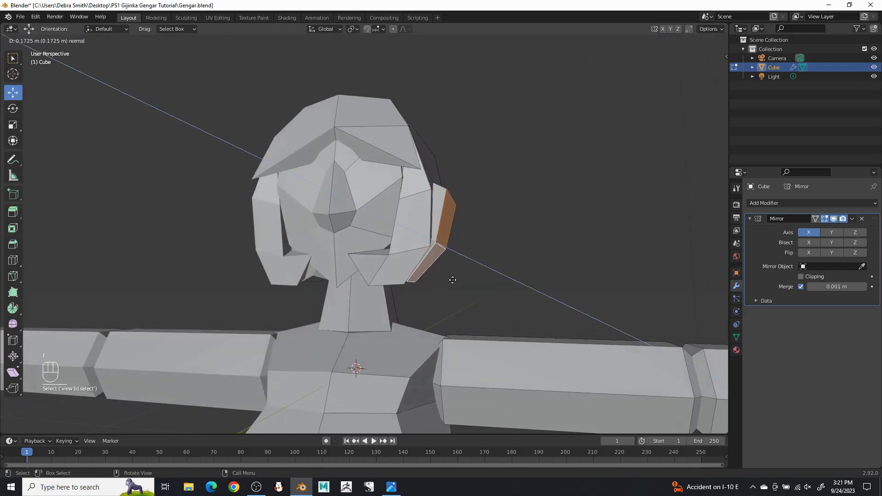
pyautogui.click(469, 303)
pyautogui.press('s')
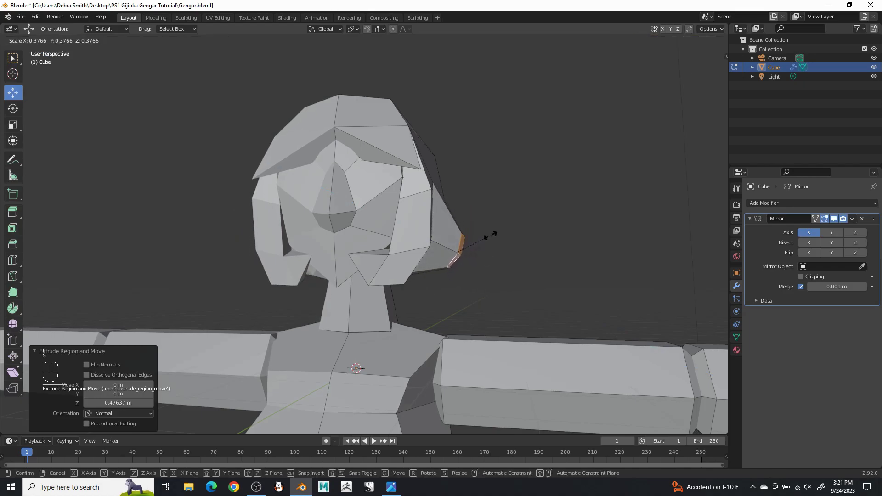
pyautogui.click(495, 233)
# Lower the underside face of the side hair tuft along Z in two moves, the second about 0.12 m
pyautogui.moveTo(499, 235); pyautogui.dragTo(509, 213, button='middle')
pyautogui.moveTo(426, 286); pyautogui.dragTo(426, 421, button='middle')
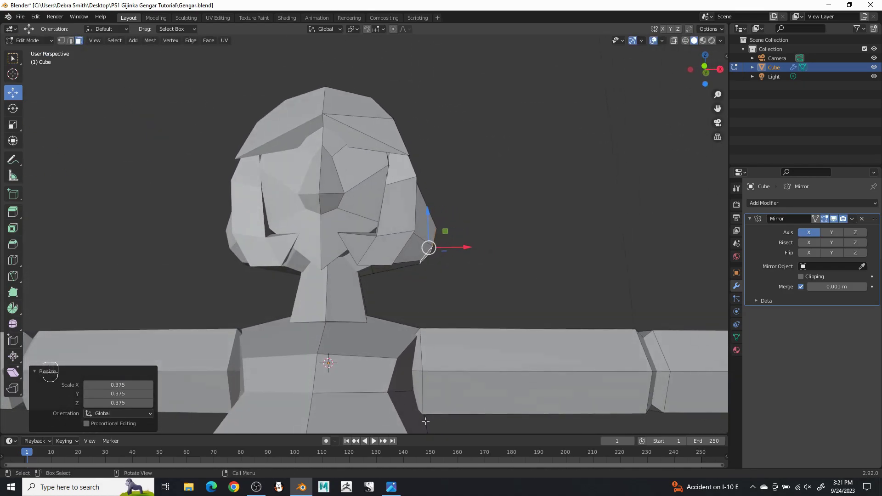
pyautogui.click(390, 490)
pyautogui.click(390, 490)
pyautogui.click(375, 270)
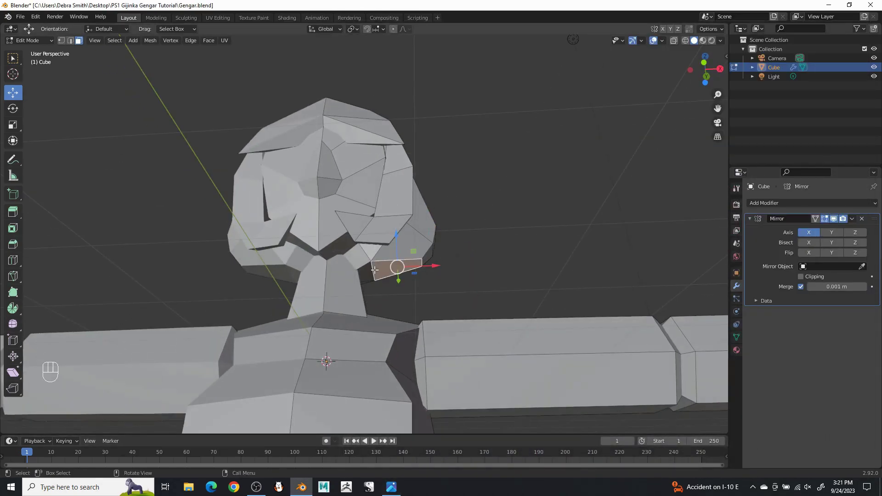
pyautogui.moveTo(396, 235); pyautogui.dragTo(398, 251)
pyautogui.moveTo(398, 252); pyautogui.dragTo(404, 277, button='middle')
pyautogui.moveTo(397, 248); pyautogui.dragTo(398, 258)
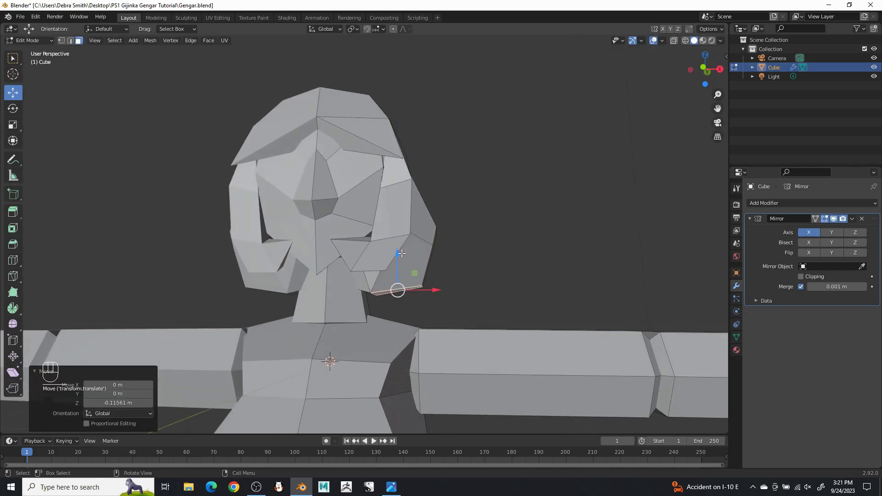
pyautogui.moveTo(397, 258); pyautogui.dragTo(396, 261, button='middle')
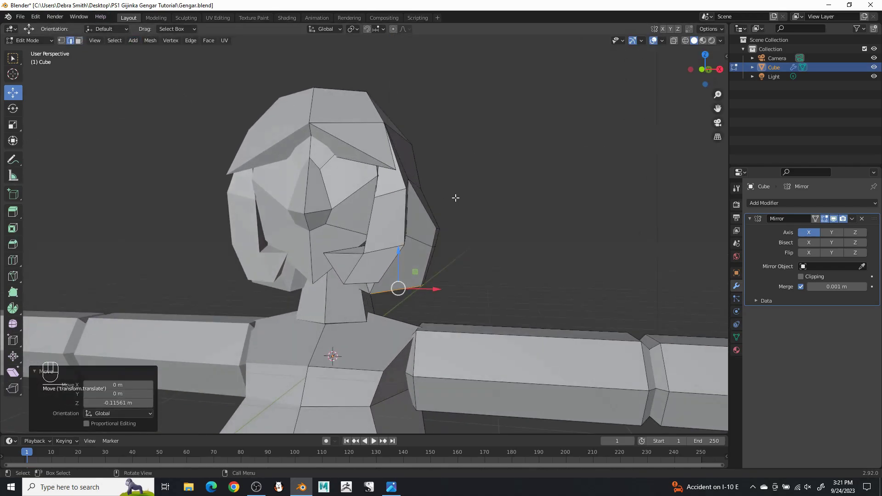
# Raise the side tuft's outer middle edge slightly and adjust its sideways position
pyautogui.moveTo(456, 198); pyautogui.dragTo(357, 207, button='middle')
pyautogui.click(379, 234)
pyautogui.moveTo(377, 196); pyautogui.dragTo(377, 185)
pyautogui.moveTo(378, 185); pyautogui.dragTo(497, 180, button='middle')
pyautogui.moveTo(475, 214); pyautogui.dragTo(478, 218)
# Push the side tuft outward along X and adjust its edge heights, raising the upper edge about 0.05 m
pyautogui.click(437, 214)
pyautogui.moveTo(437, 214); pyautogui.dragTo(378, 221, button='middle')
pyautogui.click(426, 248)
pyautogui.moveTo(425, 248); pyautogui.dragTo(490, 246, button='middle')
pyautogui.moveTo(473, 246); pyautogui.dragTo(493, 240)
pyautogui.moveTo(454, 216); pyautogui.dragTo(453, 227)
pyautogui.moveTo(478, 224); pyautogui.dragTo(427, 220, button='middle')
pyautogui.moveTo(435, 232); pyautogui.dragTo(436, 187)
pyautogui.moveTo(436, 186); pyautogui.dragTo(522, 233, button='middle')
pyautogui.click(396, 487)
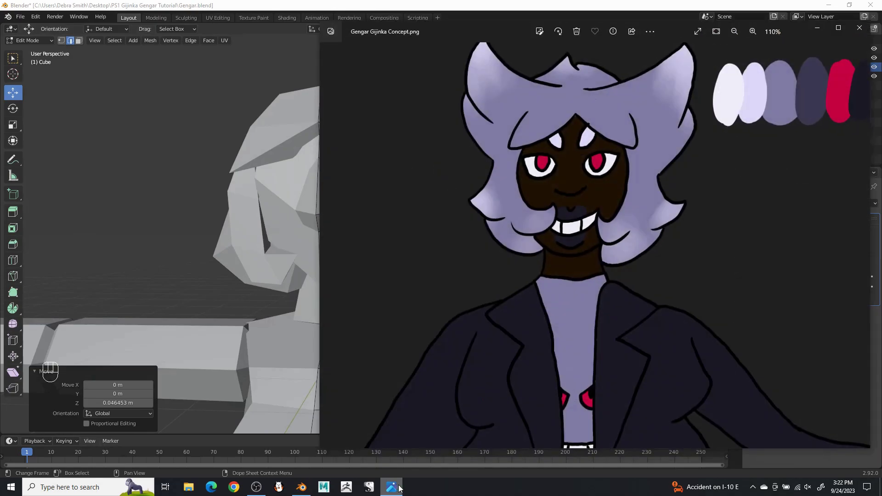
pyautogui.click(396, 487)
# Extrude the side tuft's outer end about 0.35 m and merge the extruded vertices at their center into a point
pyautogui.moveTo(413, 299); pyautogui.dragTo(355, 305, button='middle')
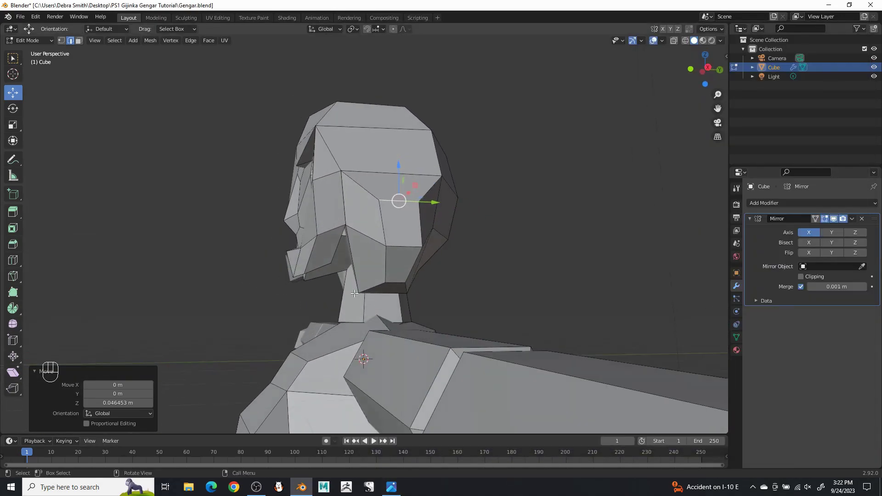
pyautogui.click(408, 234)
pyautogui.moveTo(404, 225); pyautogui.dragTo(512, 246, button='middle')
pyautogui.press('e')
pyautogui.click(529, 243)
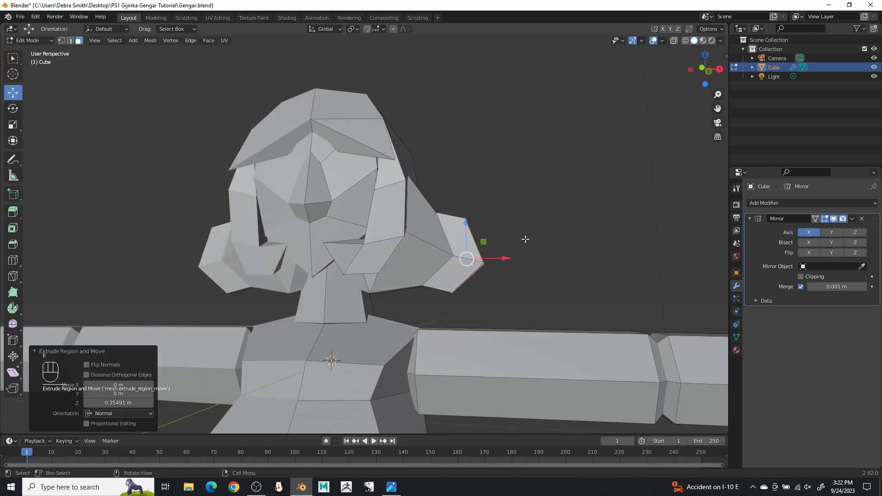
pyautogui.rightClick(485, 266)
pyautogui.moveTo(487, 267)
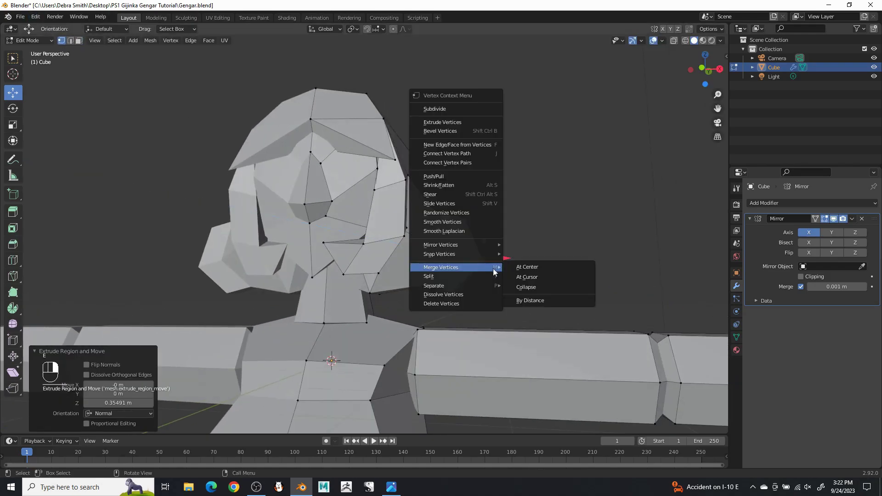
pyautogui.click(548, 270)
# Move the side tuft's tip about 0.28 m outward along X and raise it along Z
pyautogui.moveTo(511, 259); pyautogui.dragTo(534, 245)
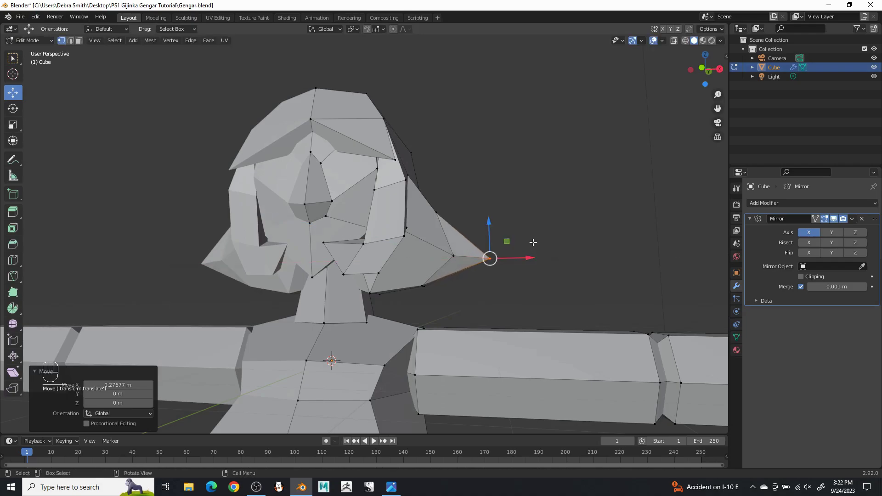
pyautogui.moveTo(490, 225); pyautogui.dragTo(498, 208)
pyautogui.moveTo(537, 179); pyautogui.dragTo(519, 185)
# Widen the base of the side tuft's point by scaling up its middle and bottom vertex pairs
pyautogui.moveTo(495, 184); pyautogui.dragTo(401, 247, button='middle')
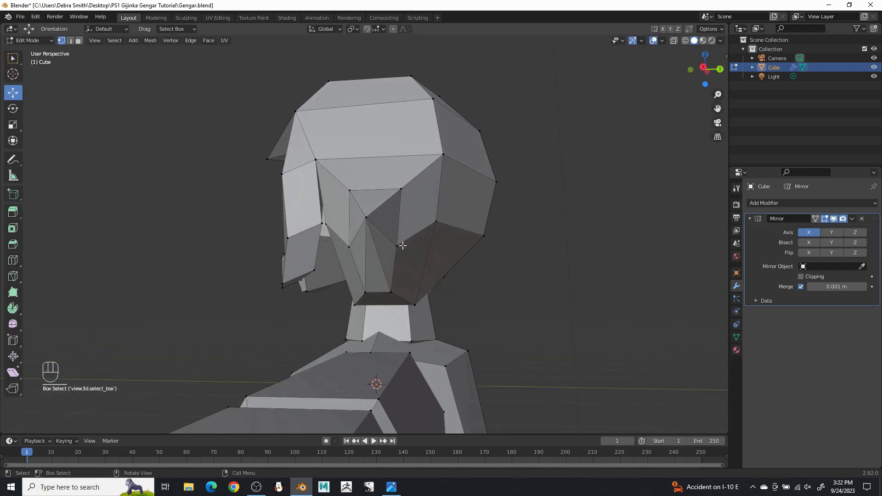
pyautogui.press('s')
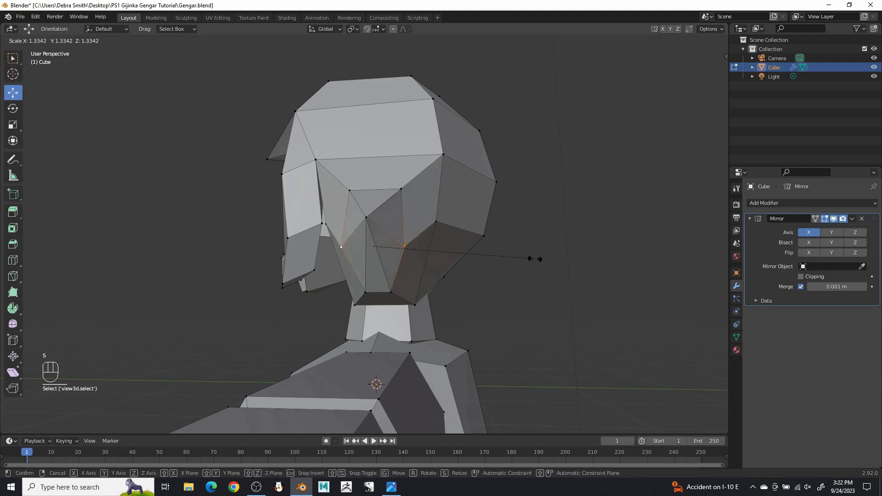
pyautogui.click(553, 261)
pyautogui.click(387, 294)
pyautogui.press('s')
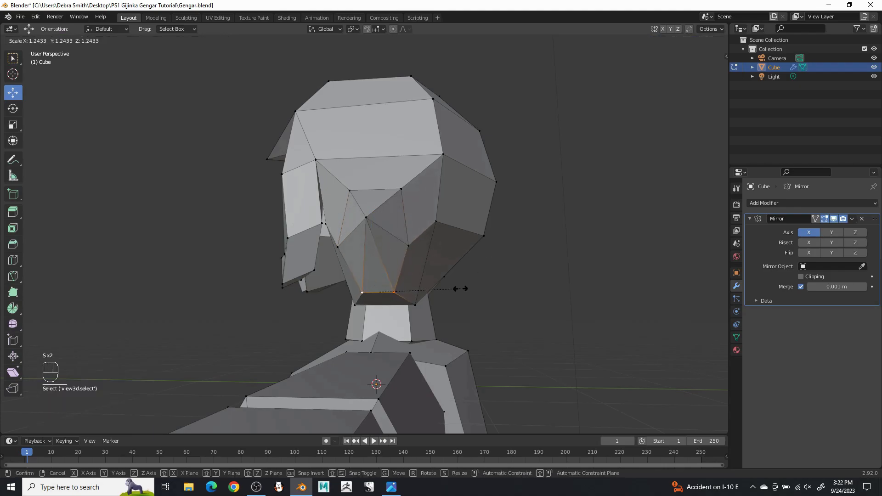
pyautogui.click(474, 287)
# Shift the vertices around the lower side tuft and rear hair along Y, moving the last selection about 0.16 m
pyautogui.moveTo(498, 271); pyautogui.dragTo(458, 315, button='middle')
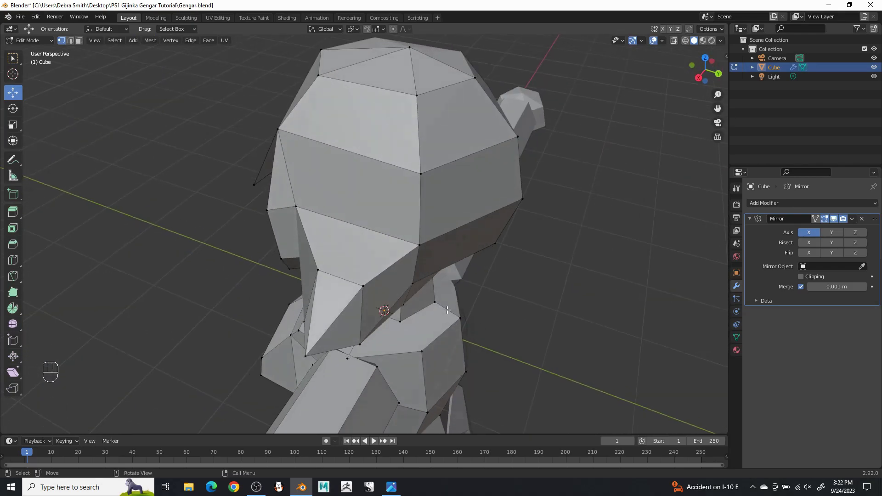
pyautogui.moveTo(443, 297); pyautogui.dragTo(467, 305)
pyautogui.moveTo(467, 306); pyautogui.dragTo(494, 307, button='middle')
pyautogui.moveTo(494, 298); pyautogui.dragTo(503, 300)
pyautogui.click(399, 344)
pyautogui.moveTo(429, 360); pyautogui.dragTo(407, 361)
pyautogui.click(524, 311)
pyautogui.moveTo(524, 312); pyautogui.dragTo(494, 386, button='middle')
pyautogui.moveTo(473, 271); pyautogui.dragTo(492, 269)
pyautogui.click(392, 487)
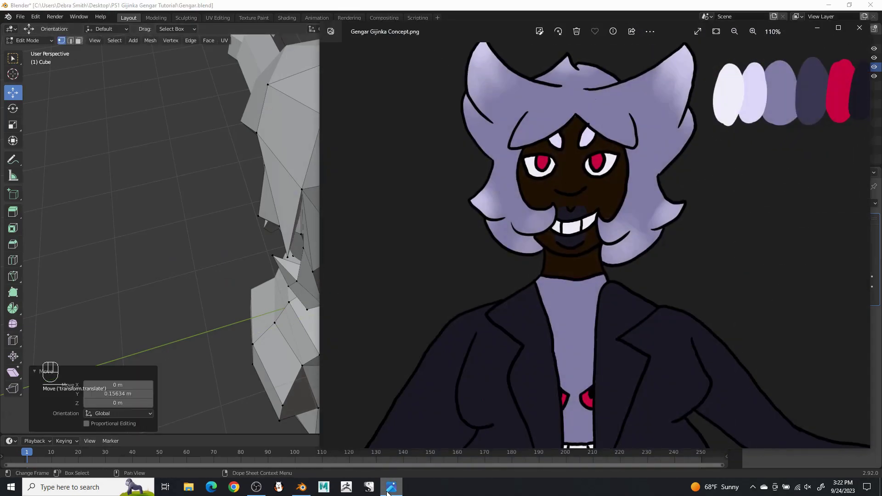
pyautogui.click(388, 492)
# Extrude the upper side faces of the hair about 0.94 m outward as the base of the ear
pyautogui.moveTo(521, 234); pyautogui.dragTo(578, 195, button='middle')
pyautogui.scroll(-1, 582, 187)
pyautogui.keyDown('shift'); pyautogui.moveTo(521, 181); pyautogui.dragTo(513, 221, button='middle'); pyautogui.keyUp('shift')
pyautogui.keyDown('shift'); pyautogui.click(408, 192); pyautogui.keyUp('shift')
pyautogui.keyDown('shift'); pyautogui.click(416, 226); pyautogui.keyUp('shift')
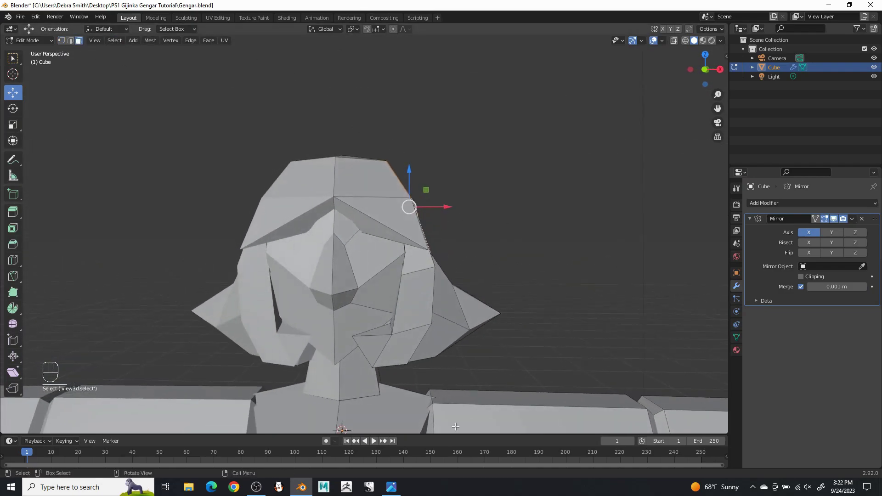
pyautogui.click(391, 489)
pyautogui.click(392, 488)
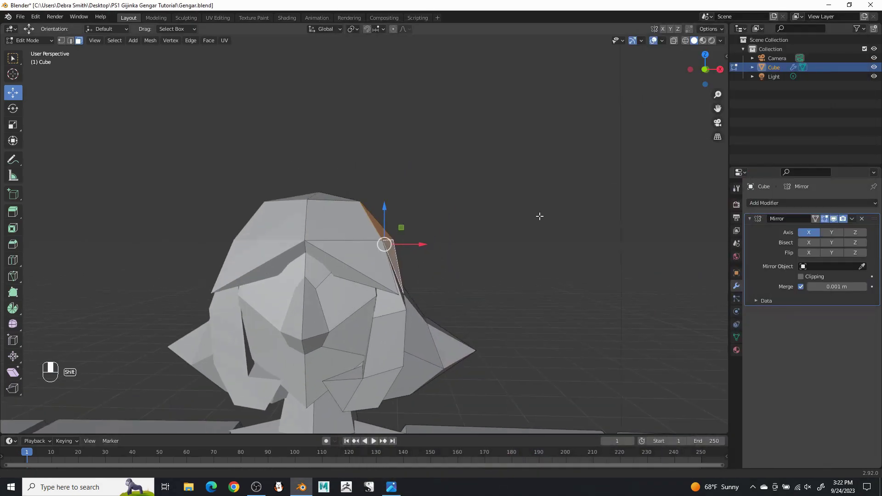
pyautogui.click(485, 216)
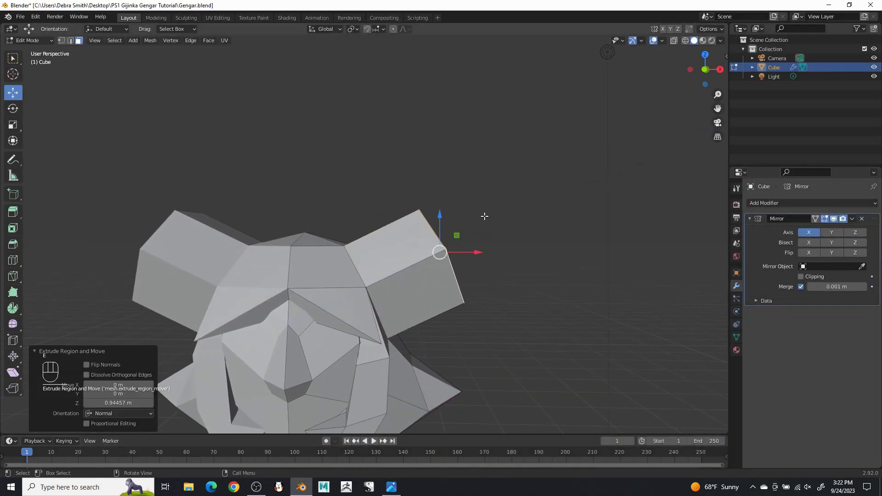
# Scale down the extruded end of the ear and rotate it -35.8° about Y
pyautogui.press('s')
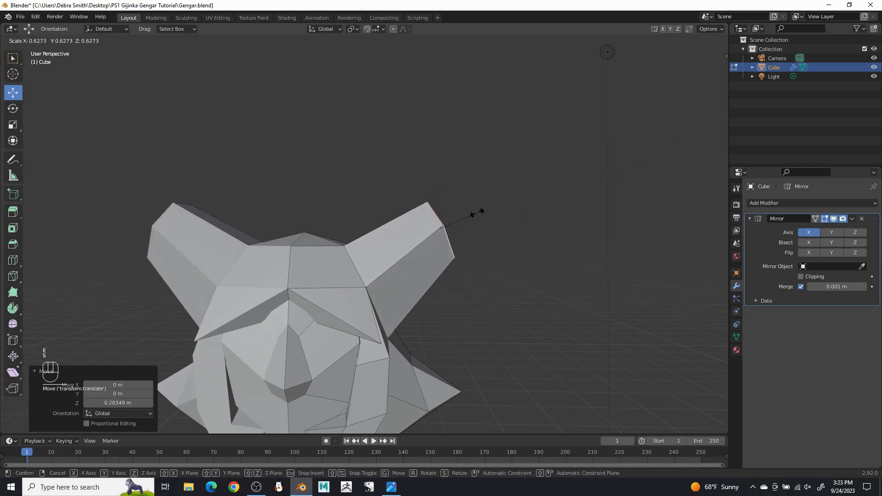
pyautogui.click(469, 215)
pyautogui.click(13, 109)
pyautogui.moveTo(439, 194)
pyautogui.mouseDown()
pyautogui.moveTo(452, 194)
pyautogui.moveTo(442, 194)
pyautogui.mouseUp()
pyautogui.click(9, 95)
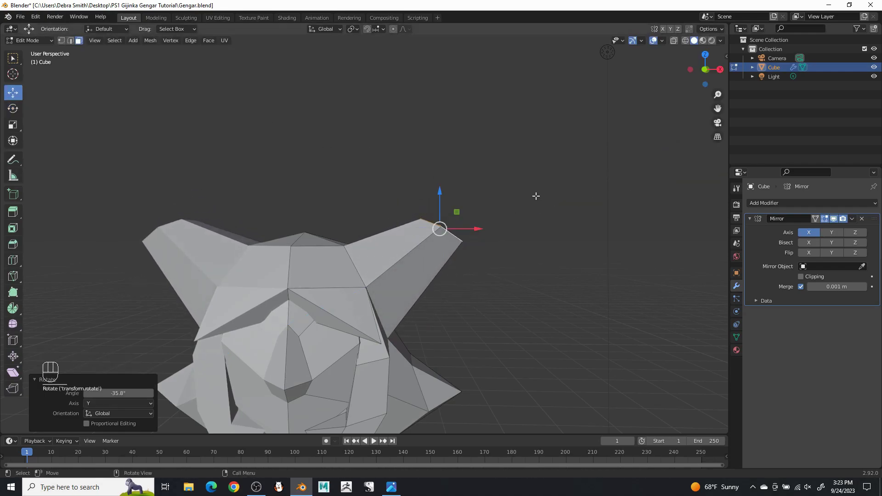
# Shift the ear's end inward along X and about 0.08 m up, and scale it to 1.313
pyautogui.moveTo(482, 229); pyautogui.dragTo(460, 223)
pyautogui.moveTo(418, 193); pyautogui.dragTo(427, 188)
pyautogui.click(387, 493)
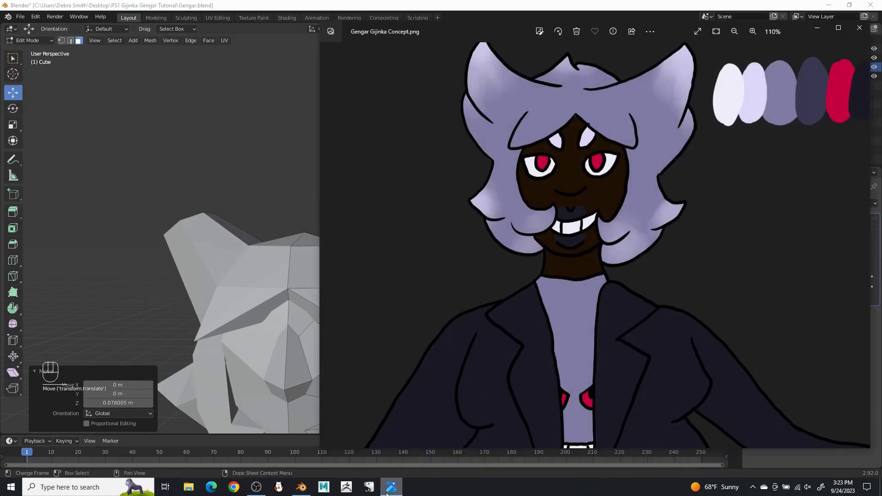
pyautogui.click(388, 491)
pyautogui.press('s')
pyautogui.click(506, 232)
# Extrude the ear's end about 0.86 m and merge the end vertices at their center into a tip
pyautogui.press('e')
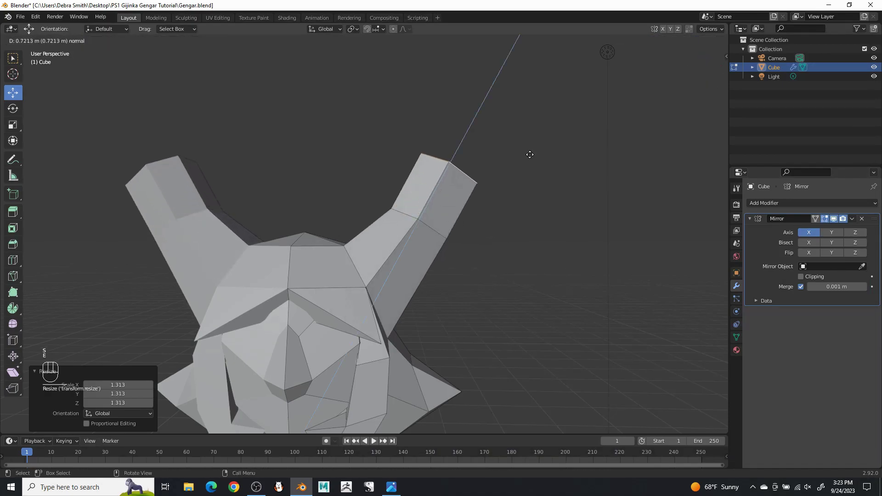
pyautogui.click(269, 100)
pyautogui.rightClick(427, 138)
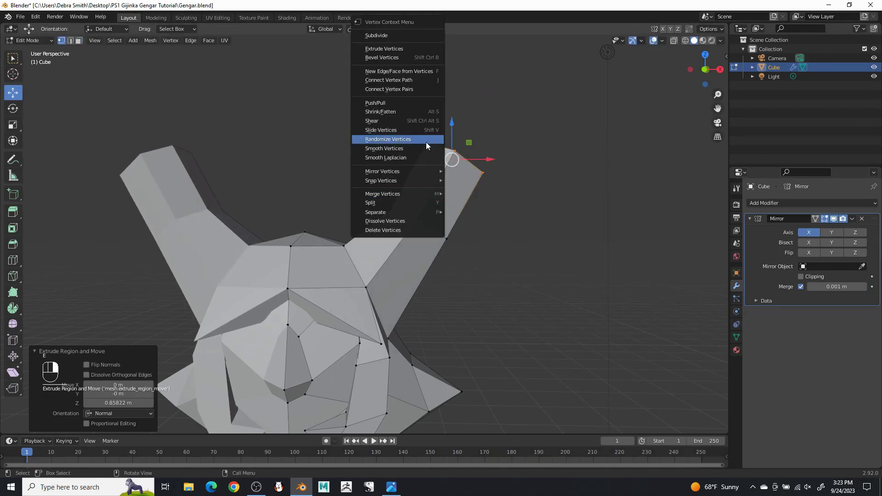
pyautogui.moveTo(441, 195)
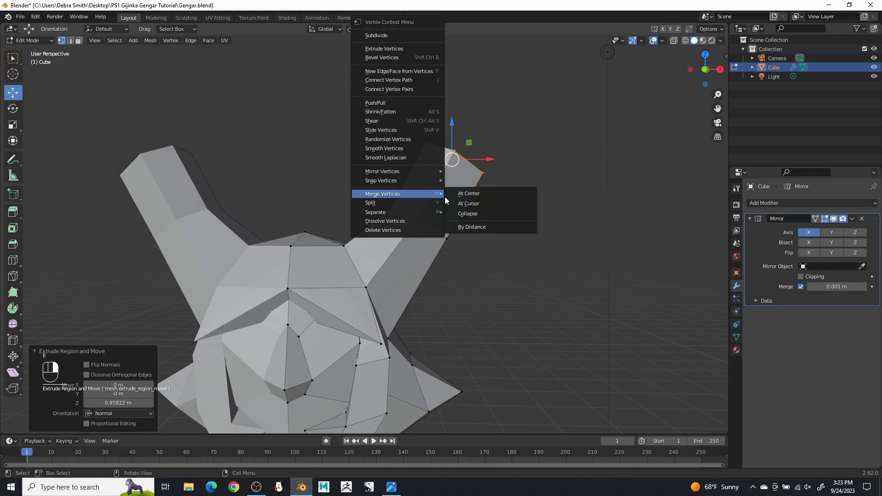
pyautogui.click(472, 193)
# Move the ear tip about 0.32 m inward along X
pyautogui.press('g')
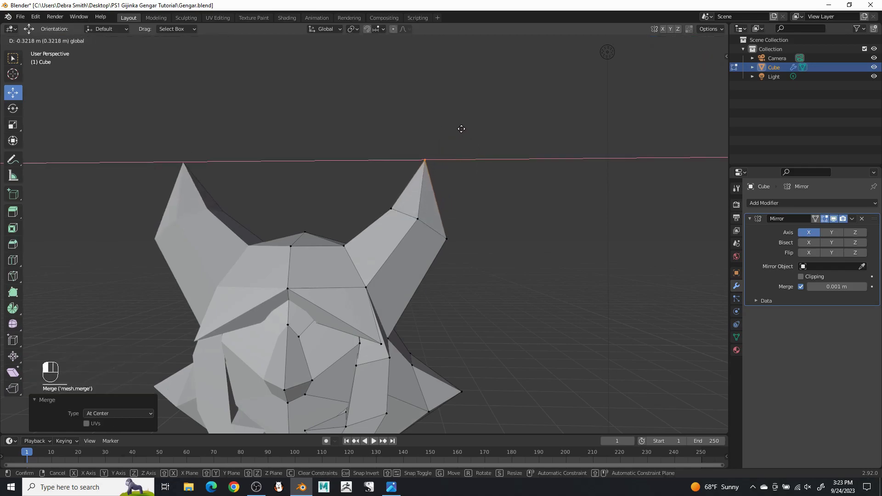
pyautogui.click(462, 129)
pyautogui.click(417, 131)
# Narrow the ear's outer side by scaling the vertex pair below the tip to 0.749
pyautogui.moveTo(493, 174); pyautogui.dragTo(384, 267, button='middle')
pyautogui.moveTo(377, 312); pyautogui.dragTo(380, 223, button='middle')
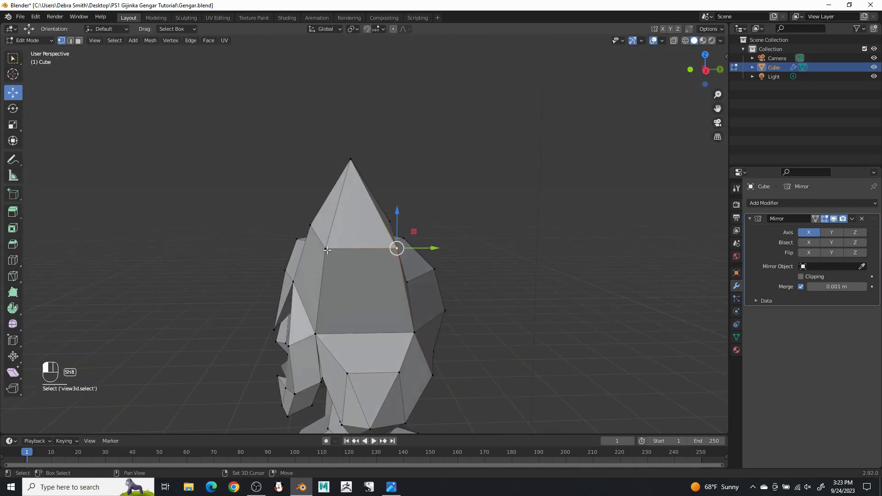
pyautogui.press('s')
pyautogui.click(473, 236)
# Scale the vertex pair on the ear's inner side to about 0.72 and shift it slightly
pyautogui.moveTo(473, 236); pyautogui.dragTo(456, 303, button='middle')
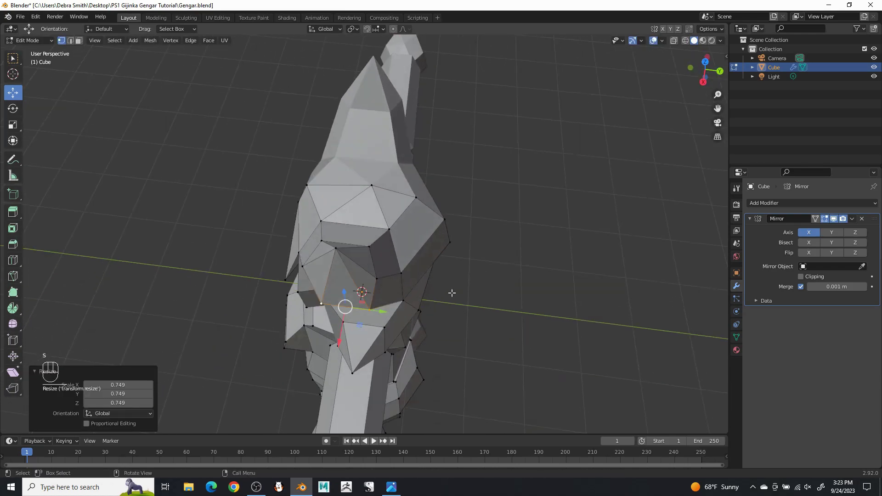
pyautogui.click(372, 253)
pyautogui.keyDown('shift'); pyautogui.click(316, 242); pyautogui.keyUp('shift')
pyautogui.press('s')
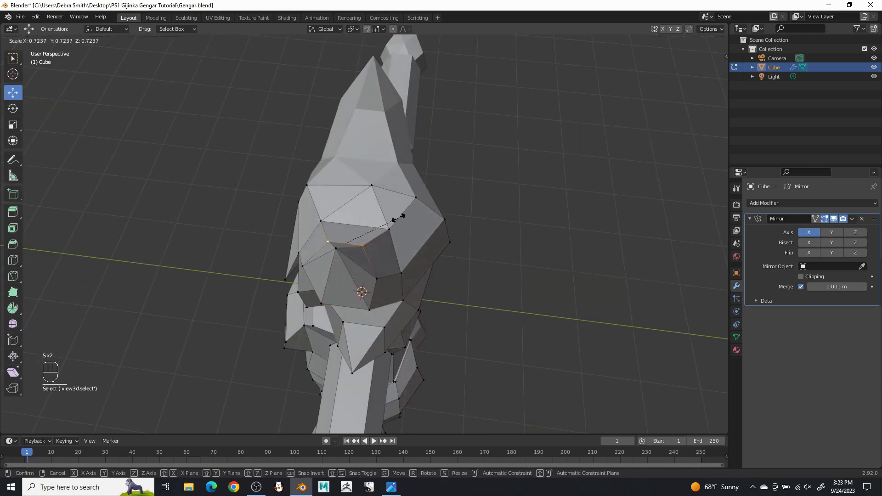
pyautogui.click(396, 217)
pyautogui.moveTo(397, 217); pyautogui.dragTo(295, 244, button='middle')
pyautogui.moveTo(310, 243); pyautogui.dragTo(321, 236)
# Raise the two vertices on top of the head at the ear's inner base about 0.19 m along Z
pyautogui.moveTo(327, 227); pyautogui.dragTo(487, 159, button='middle')
pyautogui.keyDown('shift'); pyautogui.moveTo(442, 211); pyautogui.dragTo(516, 183, button='middle'); pyautogui.keyUp('shift')
pyautogui.moveTo(515, 183); pyautogui.dragTo(511, 239, button='middle')
pyautogui.click(424, 260)
pyautogui.keyDown('shift'); pyautogui.click(423, 212); pyautogui.keyUp('shift')
pyautogui.moveTo(424, 211); pyautogui.dragTo(426, 170, button='middle')
pyautogui.moveTo(425, 170); pyautogui.dragTo(416, 153)
pyautogui.moveTo(416, 152); pyautogui.dragTo(253, 192, button='middle')
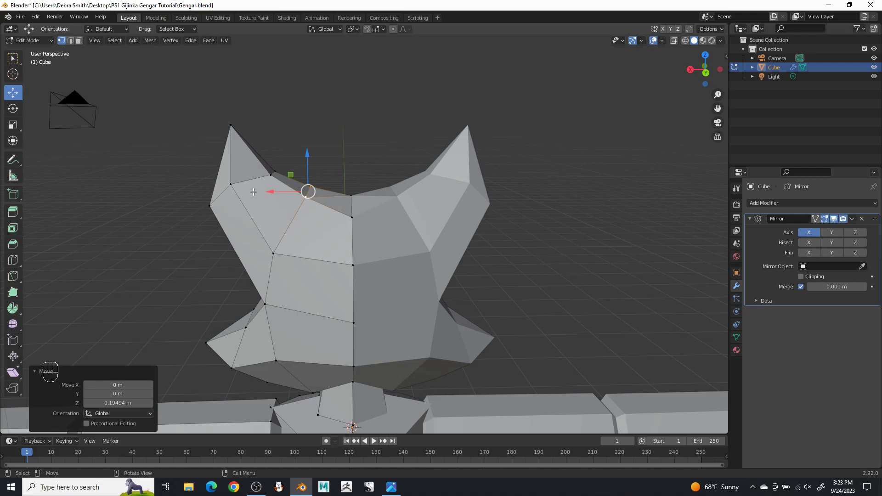
pyautogui.click(386, 489)
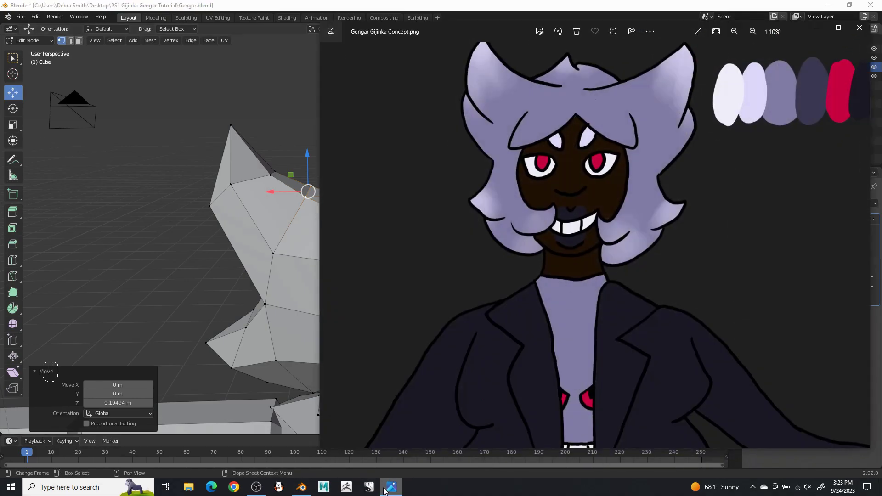
pyautogui.click(389, 488)
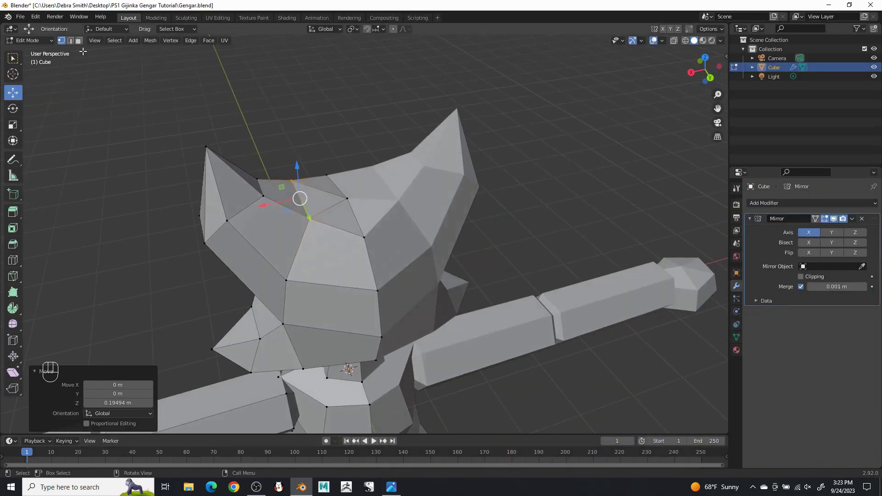
# Try to extrude the face on the back of the head about 0.84 m outward
pyautogui.click(339, 261)
pyautogui.moveTo(338, 261); pyautogui.dragTo(400, 246, button='middle')
pyautogui.press('e')
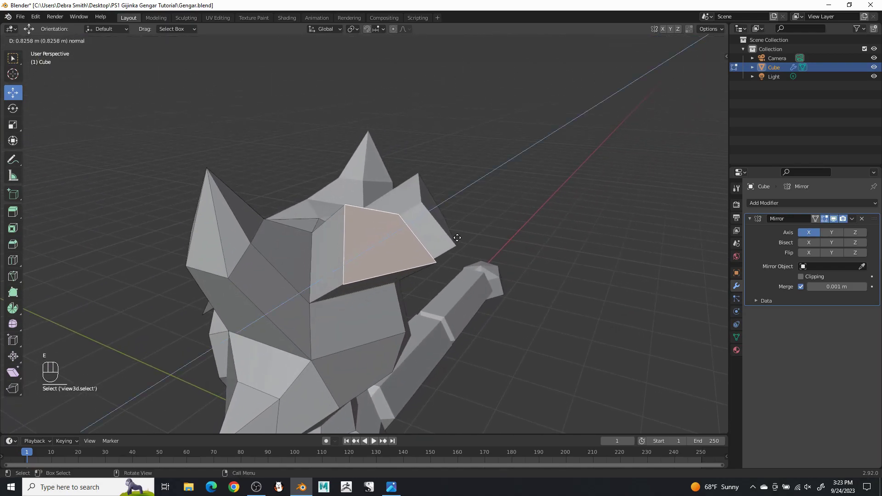
pyautogui.click(457, 238)
pyautogui.moveTo(457, 237); pyautogui.dragTo(335, 298, button='middle')
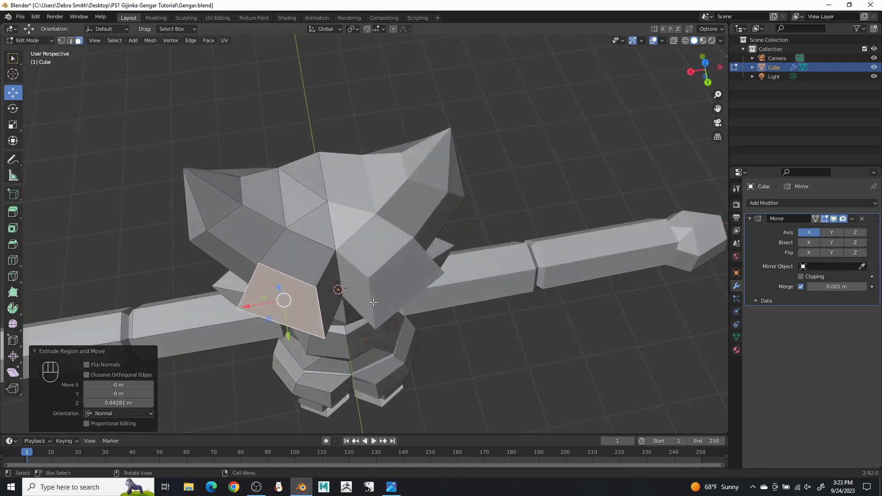
pyautogui.hotkey('ctrl', 'z')
pyautogui.hotkey('ctrl', 'z')
# Enable Clipping on the Mirror modifier
pyautogui.moveTo(386, 275); pyautogui.dragTo(390, 178, button='middle')
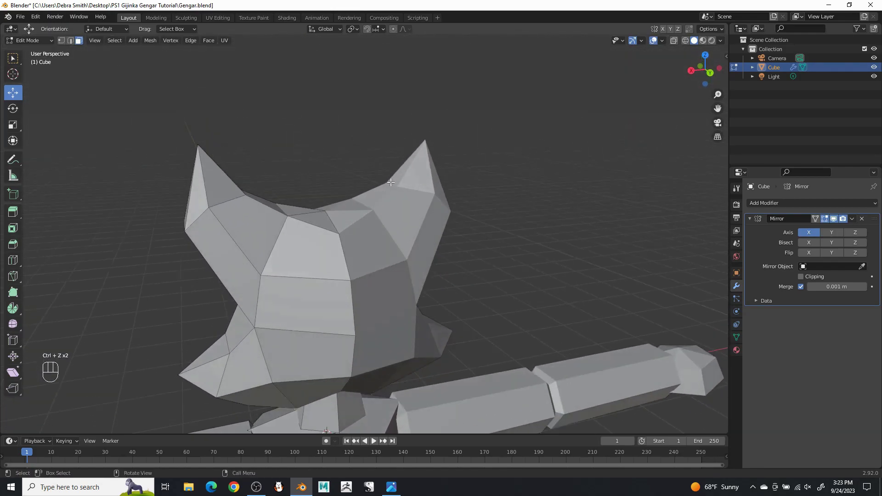
pyautogui.click(809, 277)
pyautogui.moveTo(350, 257); pyautogui.dragTo(324, 257, button='middle')
pyautogui.click(310, 259)
pyautogui.hotkey('ctrl', 'z')
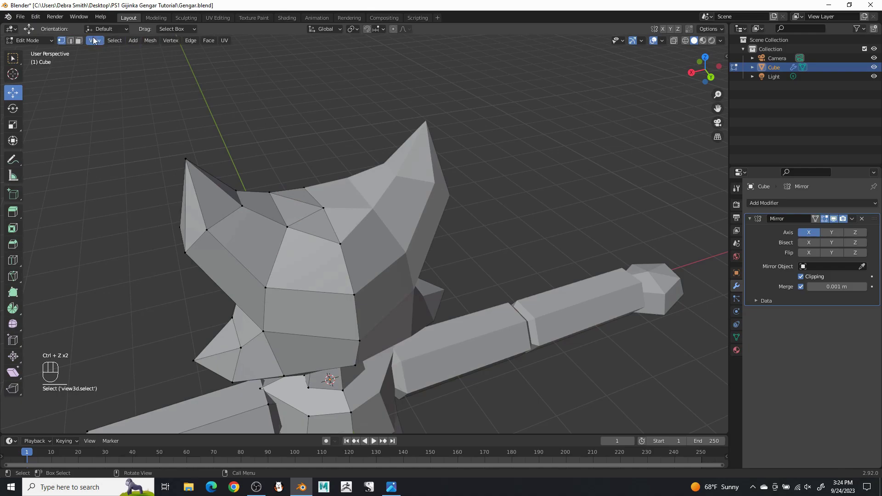
# Extrude the face on the back of the head about 0.59 m outward and scale it to 0.616
pyautogui.click(326, 277)
pyautogui.moveTo(365, 252); pyautogui.dragTo(381, 300, button='middle')
pyautogui.press('e')
pyautogui.click(461, 259)
pyautogui.press('s')
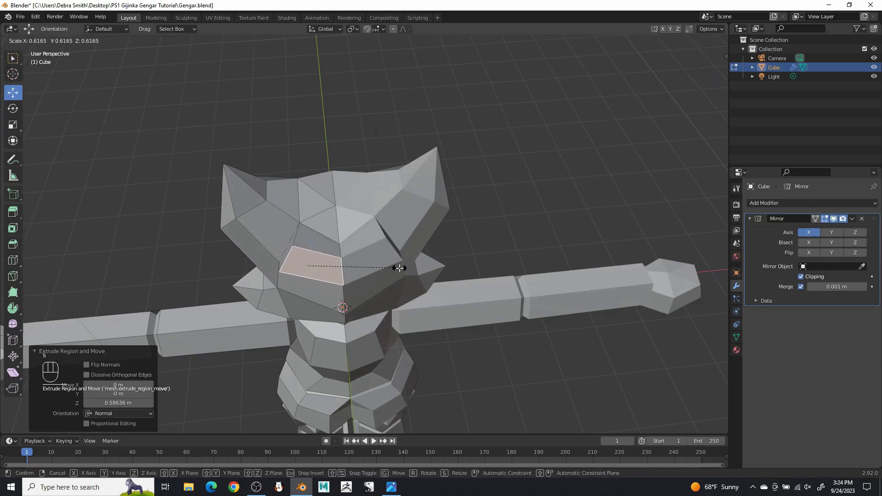
pyautogui.click(399, 267)
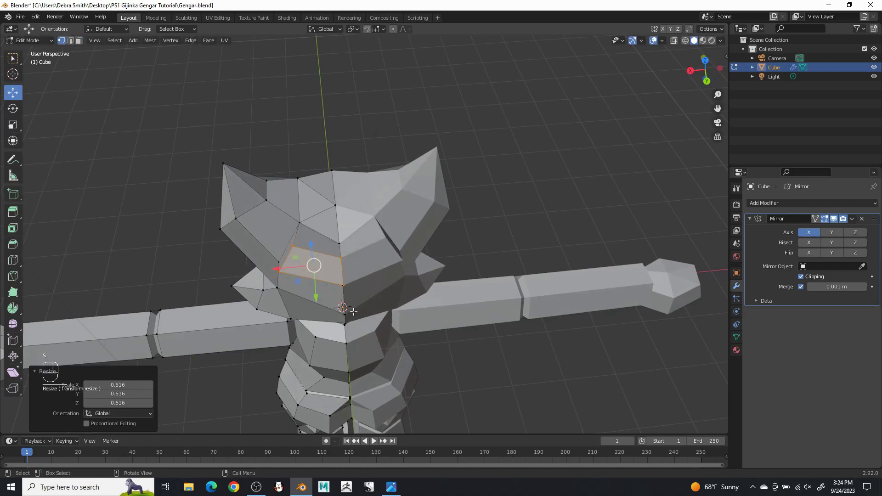
# Merge the extruded face's vertices into one tip and move it about -1.02 m along X to the mirror centreline
pyautogui.rightClick(355, 268)
pyautogui.moveTo(355, 269)
pyautogui.click(402, 268)
pyautogui.moveTo(369, 237); pyautogui.dragTo(315, 230, button='middle')
pyautogui.moveTo(285, 233); pyautogui.dragTo(365, 220)
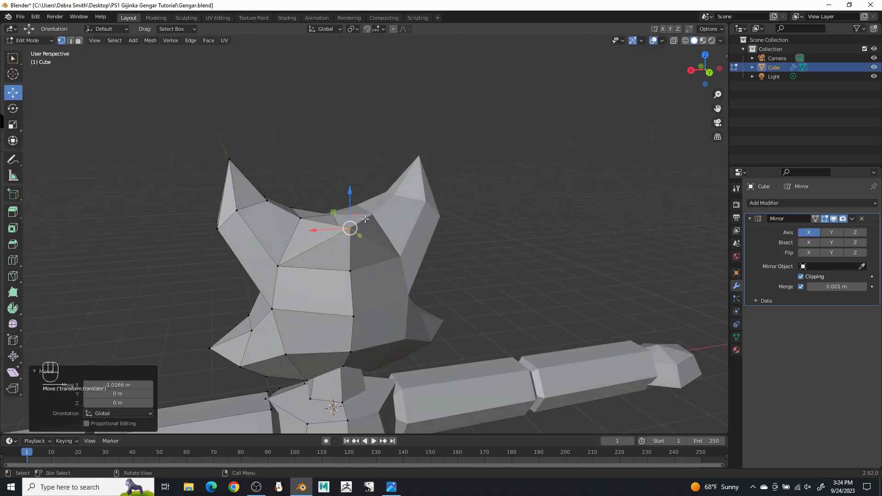
pyautogui.moveTo(312, 233); pyautogui.dragTo(350, 236)
# Raise the new hair spike's tip, then lift the centreline vertex in front of it about 0.32 m and shift it along Y
pyautogui.moveTo(350, 236); pyautogui.dragTo(485, 244, button='middle')
pyautogui.moveTo(420, 170); pyautogui.dragTo(427, 142)
pyautogui.moveTo(427, 143); pyautogui.dragTo(447, 156, button='middle')
pyautogui.click(390, 230)
pyautogui.moveTo(394, 199); pyautogui.dragTo(395, 178)
pyautogui.moveTo(395, 178); pyautogui.dragTo(349, 180, button='middle')
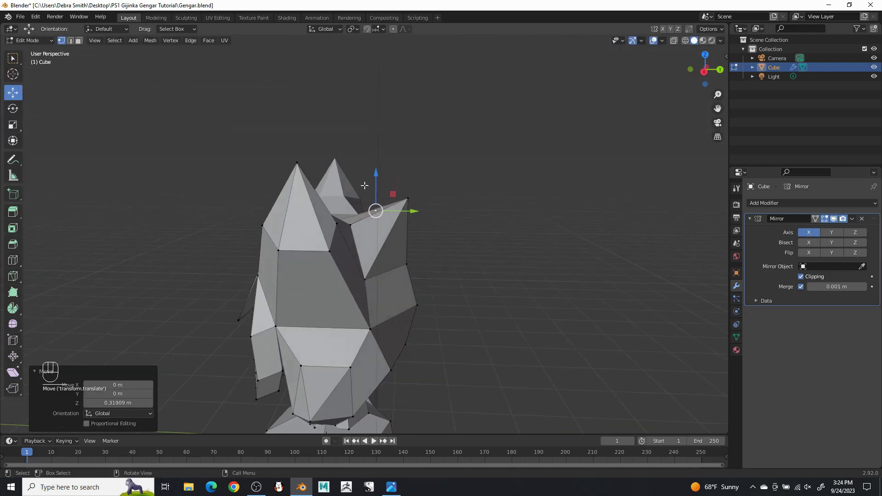
pyautogui.moveTo(417, 216); pyautogui.dragTo(405, 215)
pyautogui.moveTo(368, 177); pyautogui.dragTo(370, 182)
# Move the centreline vertex below the hair spike slightly outward along Y
pyautogui.click(420, 199)
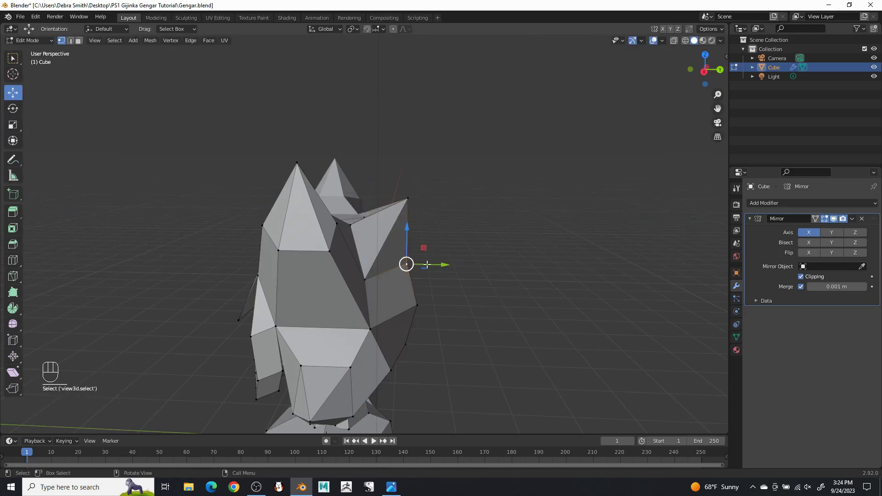
pyautogui.moveTo(452, 265); pyautogui.dragTo(455, 264)
pyautogui.moveTo(461, 264); pyautogui.dragTo(464, 265)
pyautogui.moveTo(464, 264); pyautogui.dragTo(575, 312, button='middle')
# Raise the vertices on top of the head near the ear's base along Z
pyautogui.moveTo(447, 230); pyautogui.dragTo(289, 259, button='middle')
pyautogui.moveTo(398, 217); pyautogui.dragTo(407, 179)
pyautogui.click(337, 226)
pyautogui.moveTo(343, 206); pyautogui.dragTo(342, 194)
# Compare the whole model with the Gengar Gijinka Concept image in the image viewer, then close the image
pyautogui.moveTo(505, 156); pyautogui.dragTo(481, 173, button='middle')
pyautogui.scroll(-2, 546, 275)
pyautogui.scroll(-5, 450, 303)
pyautogui.keyDown('shift'); pyautogui.moveTo(441, 328); pyautogui.dragTo(440, 278, button='middle'); pyautogui.keyUp('shift')
pyautogui.scroll(-1, 440, 278)
pyautogui.click(398, 490)
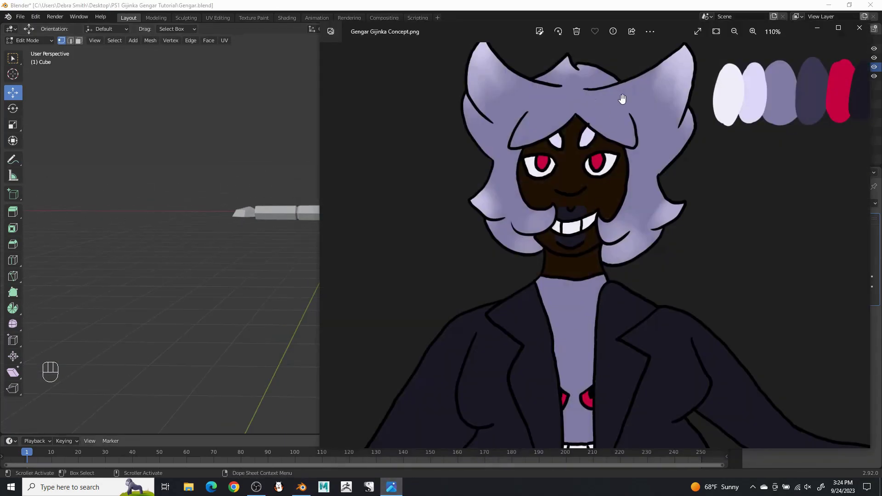
pyautogui.scroll(-5, 623, 86)
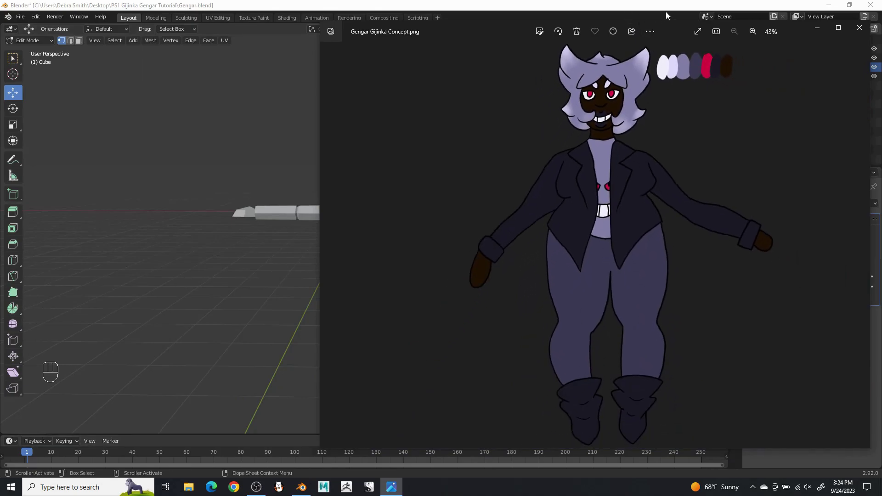
pyautogui.moveTo(457, 46); pyautogui.dragTo(583, 48)
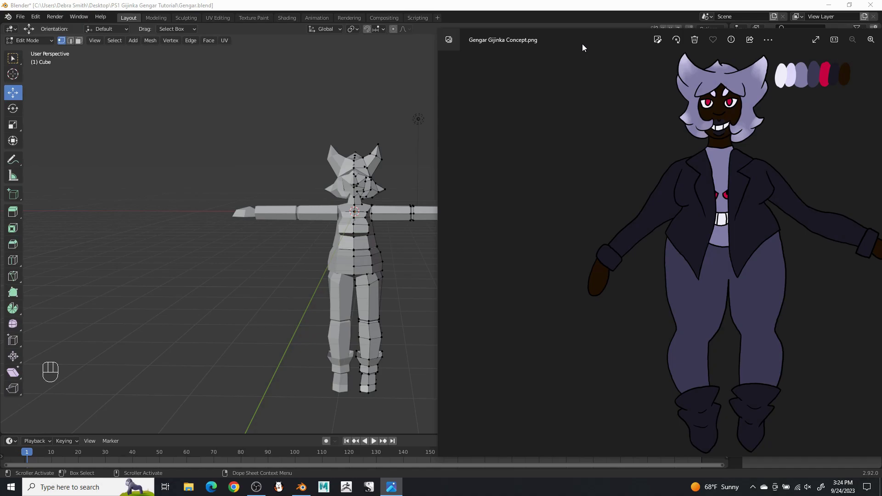
pyautogui.moveTo(580, 41); pyautogui.dragTo(386, 62)
pyautogui.click(784, 58)
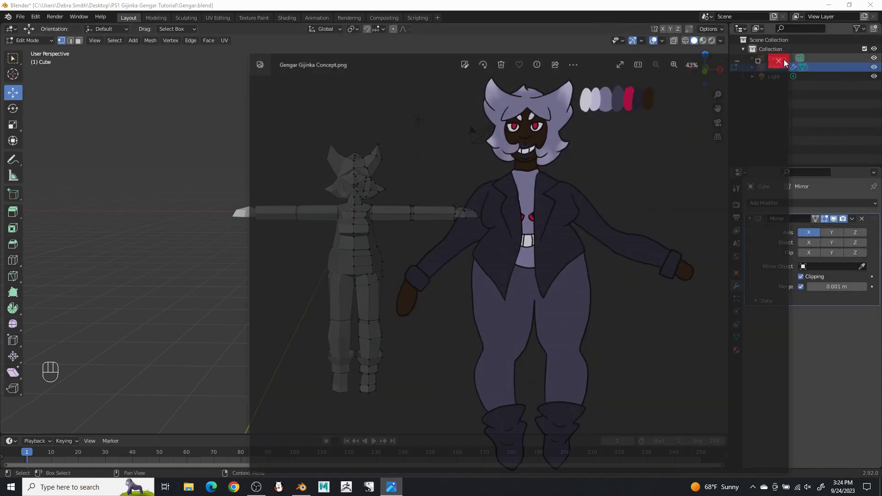
# Save the changes to Gengar.blend
pyautogui.scroll(2, 478, 177)
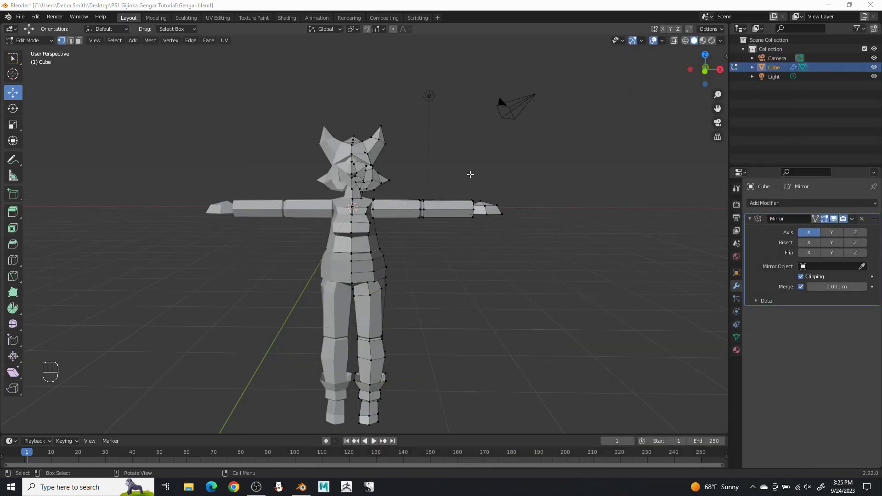
pyautogui.click(20, 17)
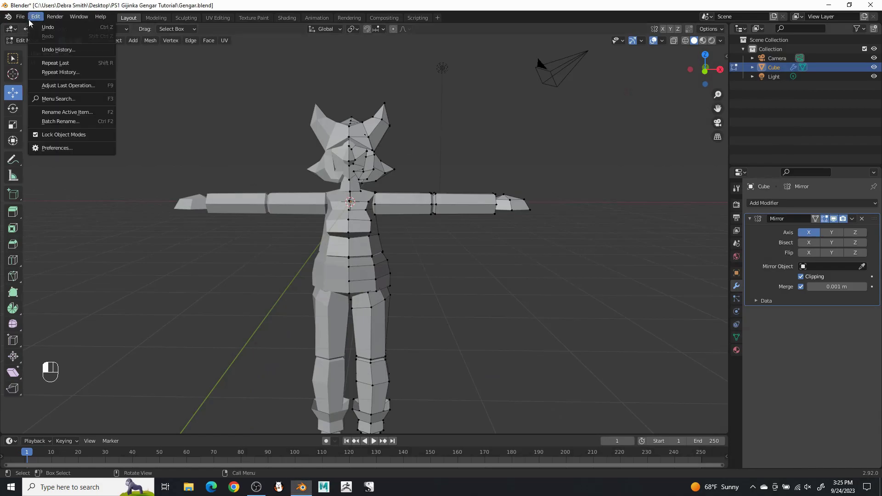
pyautogui.click(35, 79)
# In edge selection, mark the edge loops bordering the face, fringe, ear and side hair tuft as seams
pyautogui.click(39, 41)
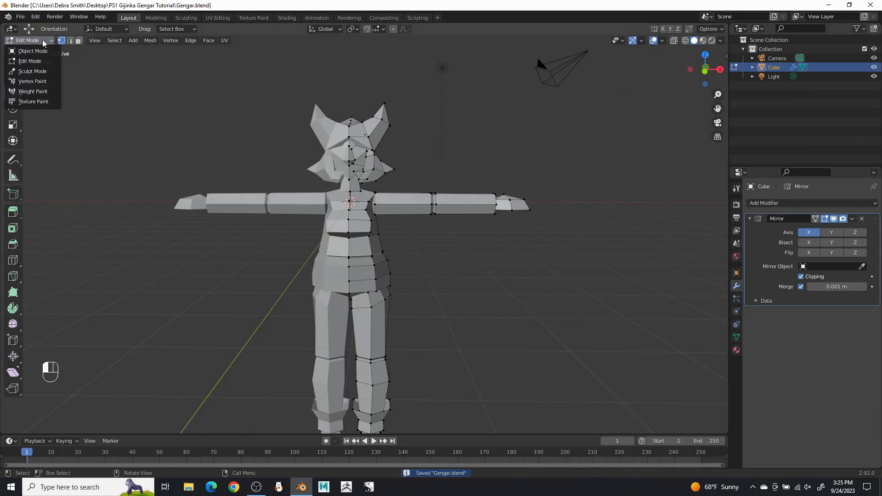
pyautogui.click(71, 40)
pyautogui.scroll(5, 414, 157)
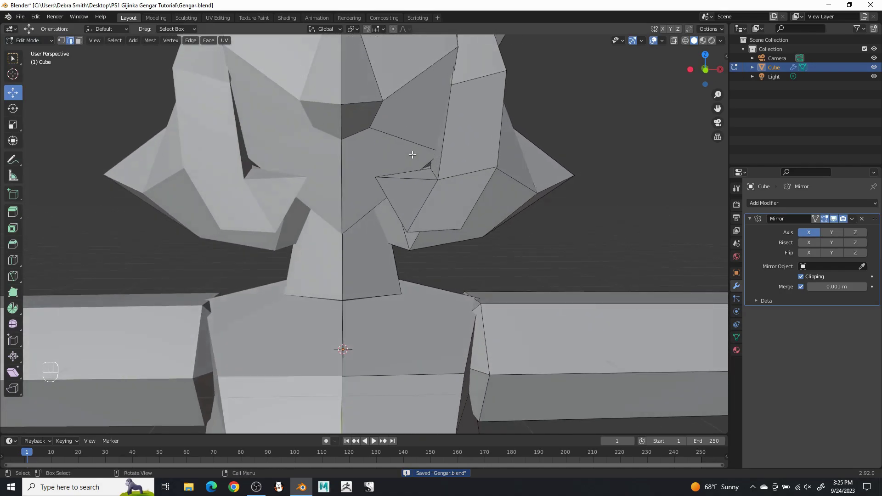
pyautogui.keyDown('shift'); pyautogui.moveTo(412, 155); pyautogui.dragTo(408, 190, button='middle'); pyautogui.keyUp('shift')
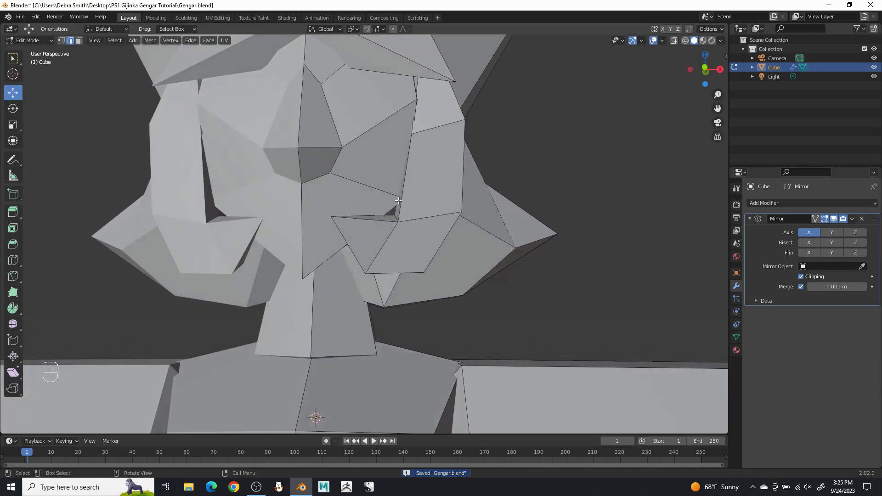
pyautogui.moveTo(333, 248); pyautogui.dragTo(252, 111, button='middle')
pyautogui.moveTo(321, 96); pyautogui.dragTo(412, 111, button='middle')
pyautogui.moveTo(447, 229); pyautogui.dragTo(363, 233, button='middle')
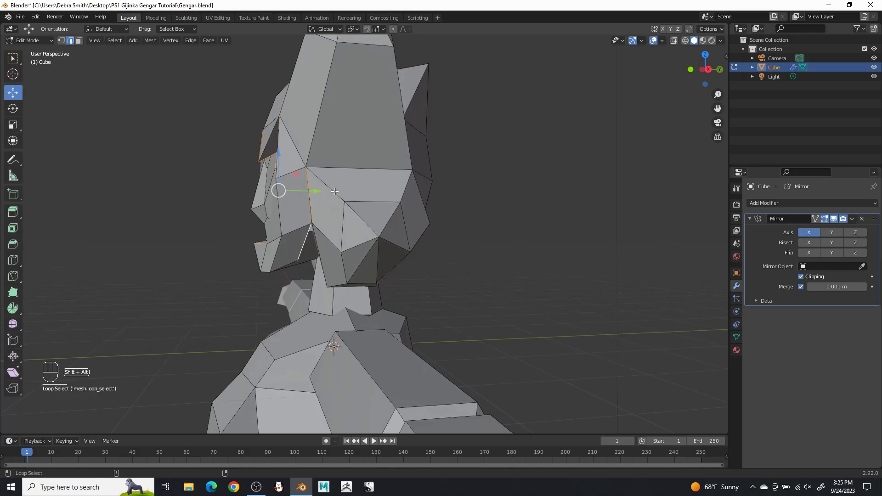
pyautogui.moveTo(343, 194); pyautogui.dragTo(314, 208, button='middle')
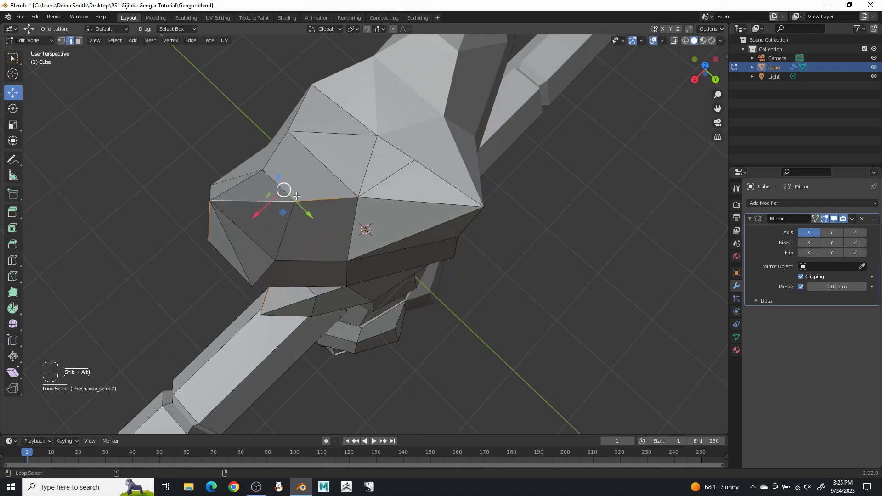
pyautogui.moveTo(404, 213); pyautogui.dragTo(478, 124, button='middle')
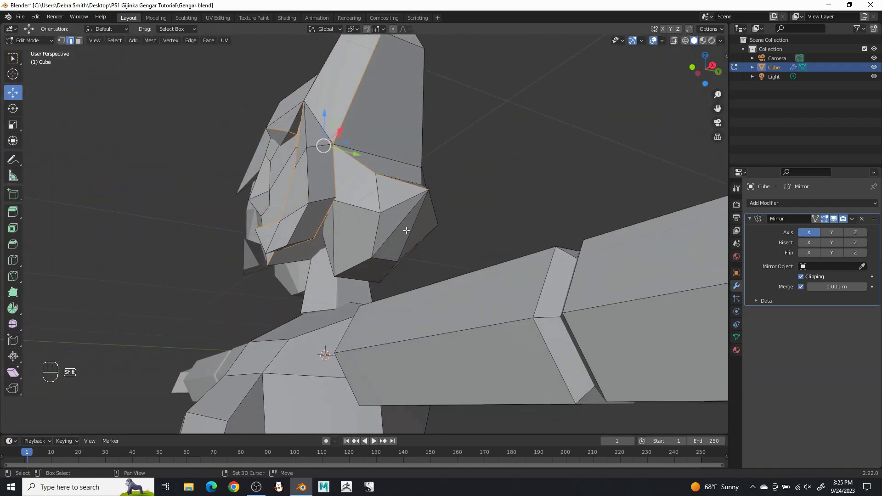
pyautogui.moveTo(398, 232); pyautogui.dragTo(466, 209, button='middle')
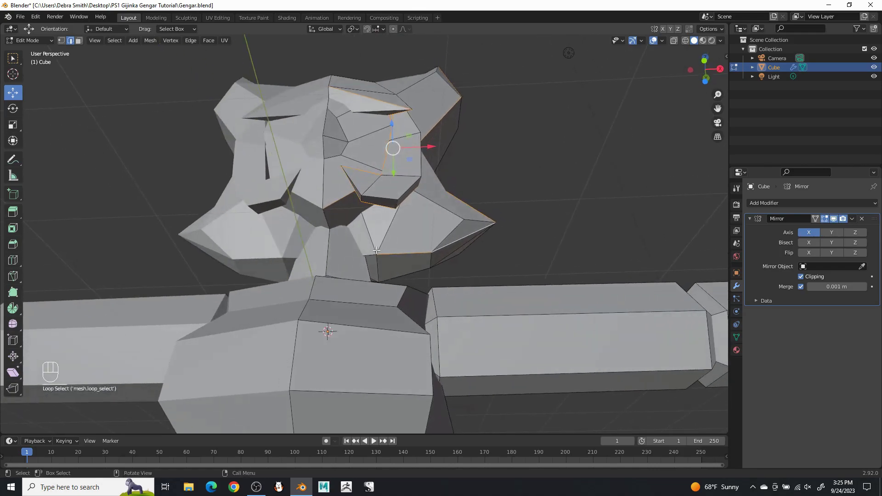
pyautogui.moveTo(390, 227); pyautogui.dragTo(353, 128, button='middle')
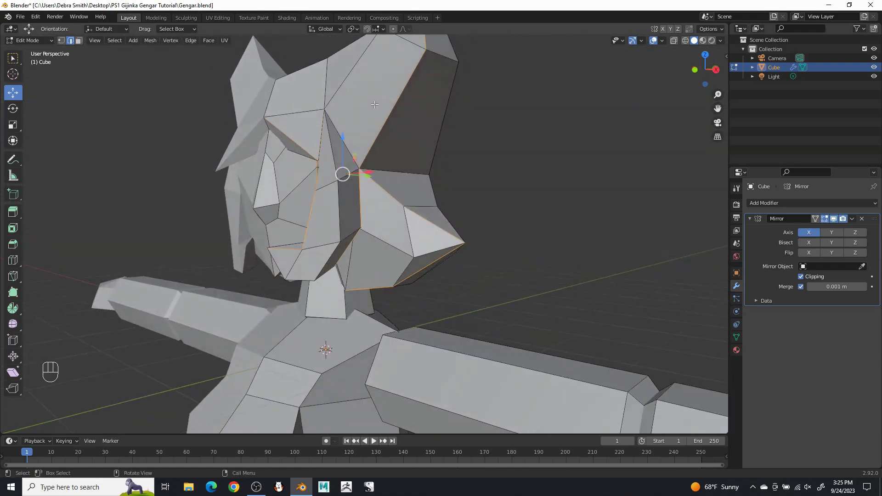
pyautogui.rightClick(353, 129)
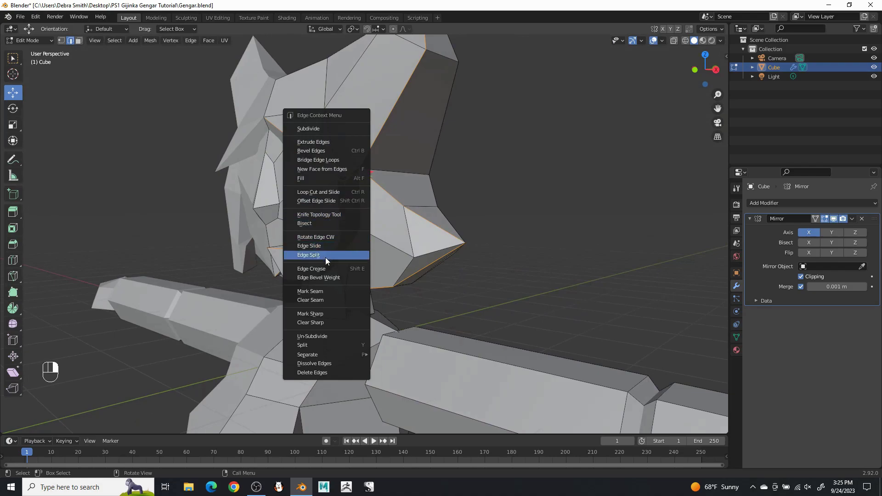
pyautogui.click(318, 292)
pyautogui.moveTo(508, 271); pyautogui.dragTo(512, 252)
# Mark the edge along the top of the shoulder as a seam
pyautogui.moveTo(472, 247); pyautogui.dragTo(461, 193, button='middle')
pyautogui.scroll(-3, 508, 241)
pyautogui.moveTo(393, 216); pyautogui.dragTo(413, 259, button='middle')
pyautogui.scroll(3, 371, 273)
pyautogui.rightClick(356, 275)
pyautogui.click(359, 270)
pyautogui.moveTo(374, 257); pyautogui.dragTo(504, 272, button='middle')
pyautogui.moveTo(508, 272); pyautogui.dragTo(517, 275)
# Examine the seams around the ears, face and hair from several angles for missing edges
pyautogui.moveTo(517, 276); pyautogui.dragTo(503, 248, button='middle')
pyautogui.keyDown('shift'); pyautogui.moveTo(429, 169); pyautogui.dragTo(349, 233, button='middle'); pyautogui.keyUp('shift')
pyautogui.moveTo(366, 187); pyautogui.dragTo(339, 253, button='middle')
pyautogui.scroll(4, 375, 210)
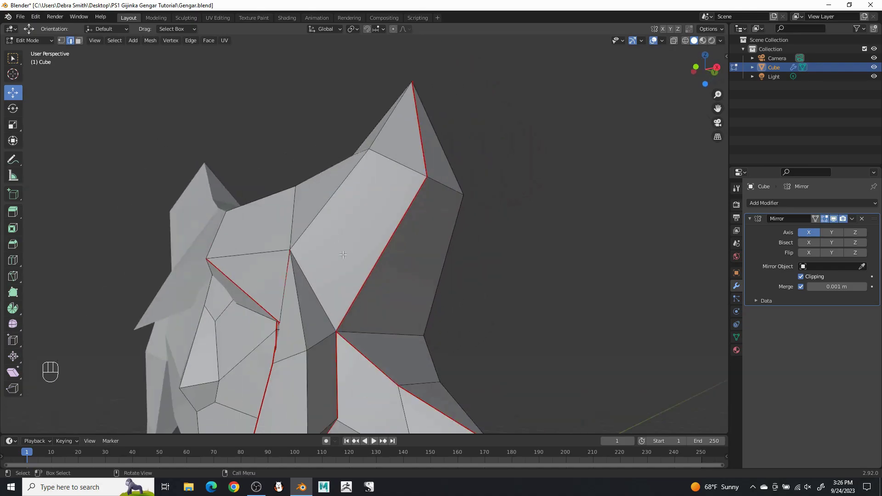
pyautogui.scroll(-4, 340, 253)
pyautogui.moveTo(378, 334); pyautogui.dragTo(313, 313, button='middle')
pyautogui.moveTo(399, 317); pyautogui.dragTo(410, 330, button='middle')
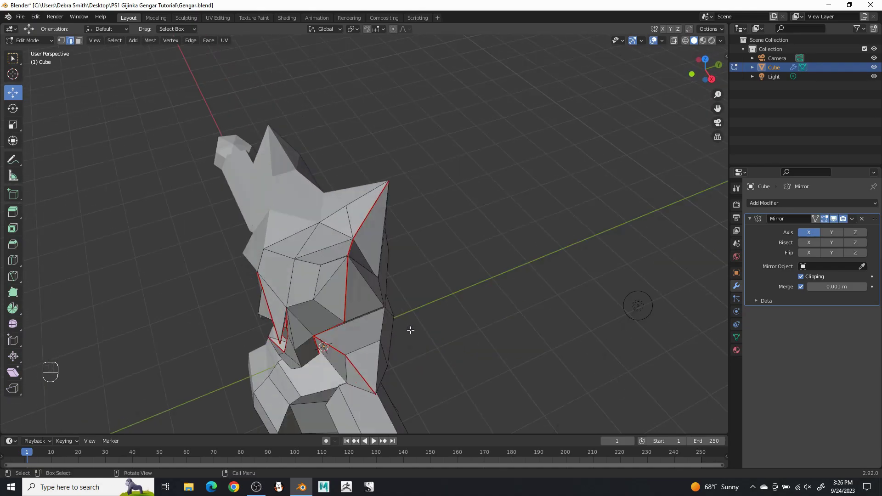
pyautogui.moveTo(360, 225); pyautogui.dragTo(280, 244, button='middle')
pyautogui.moveTo(213, 165); pyautogui.dragTo(500, 222, button='middle')
pyautogui.scroll(-3, 512, 274)
# Select the lengthwise edges along the underside of the arm together with the edge loop around the hand
pyautogui.moveTo(512, 281); pyautogui.dragTo(360, 174, button='middle')
pyautogui.keyDown('alt'); pyautogui.keyDown('shift'); pyautogui.click(315, 270); pyautogui.keyUp('shift'); pyautogui.keyUp('alt')
pyautogui.keyDown('alt'); pyautogui.keyDown('shift'); pyautogui.click(226, 186); pyautogui.keyUp('shift'); pyautogui.keyUp('alt')
pyautogui.keyDown('shift'); pyautogui.moveTo(312, 154); pyautogui.dragTo(424, 256, button='middle'); pyautogui.keyUp('shift')
pyautogui.keyDown('alt'); pyautogui.keyDown('shift'); pyautogui.click(316, 231); pyautogui.keyUp('shift'); pyautogui.keyUp('alt')
pyautogui.moveTo(326, 238)
pyautogui.mouseDown(button='middle')
pyautogui.moveTo(326, 223)
pyautogui.moveTo(340, 239)
pyautogui.mouseUp(button='middle')
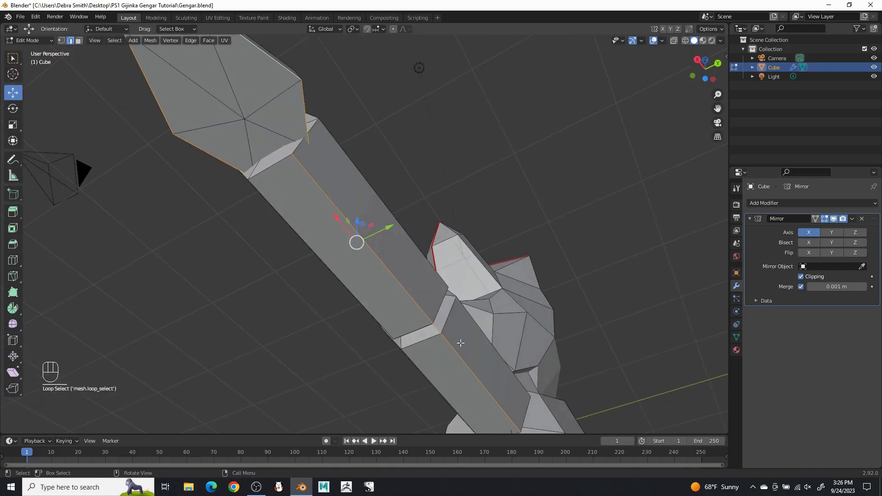
pyautogui.moveTo(263, 118); pyautogui.dragTo(437, 203, button='middle')
# Add the edge loops on both sides of the waist gap at the front to the selection
pyautogui.scroll(4, 398, 231)
pyautogui.moveTo(398, 230); pyautogui.dragTo(418, 363, button='middle')
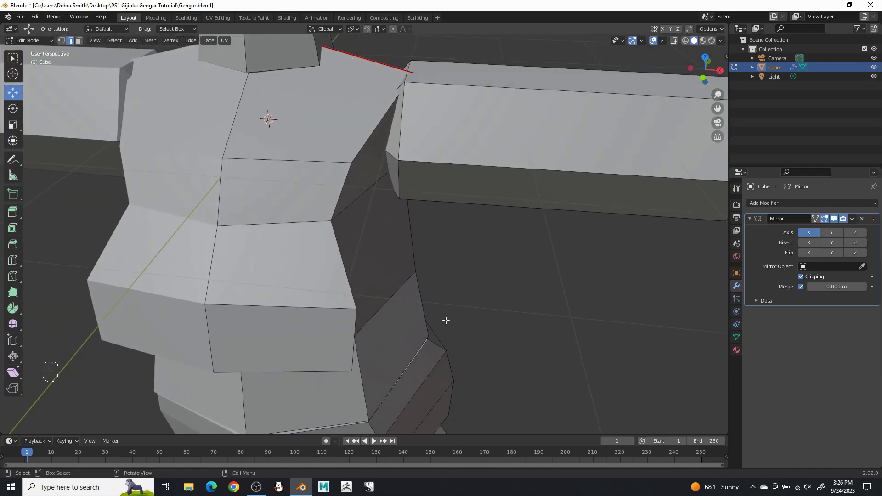
pyautogui.moveTo(448, 324); pyautogui.dragTo(435, 278, button='middle')
pyautogui.keyDown('shift'); pyautogui.moveTo(420, 357); pyautogui.dragTo(430, 143, button='middle'); pyautogui.keyUp('shift')
pyautogui.keyDown('alt'); pyautogui.keyDown('shift'); pyautogui.click(457, 259); pyautogui.keyUp('shift'); pyautogui.keyUp('alt')
pyautogui.keyDown('alt'); pyautogui.keyDown('shift'); pyautogui.click(386, 245); pyautogui.keyUp('shift'); pyautogui.keyUp('alt')
pyautogui.keyDown('alt'); pyautogui.keyDown('shift'); pyautogui.click(386, 259); pyautogui.keyUp('shift'); pyautogui.keyUp('alt')
pyautogui.keyDown('alt'); pyautogui.keyDown('shift'); pyautogui.click(416, 260); pyautogui.keyUp('shift'); pyautogui.keyUp('alt')
# Add the two edge loops bordering the waist gap at the back to the selection
pyautogui.moveTo(460, 290); pyautogui.dragTo(341, 302, button='middle')
pyautogui.scroll(-2, 341, 300)
pyautogui.moveTo(536, 295); pyautogui.dragTo(463, 304, button='middle')
pyautogui.keyDown('alt'); pyautogui.keyDown('shift'); pyautogui.click(406, 276); pyautogui.keyUp('shift'); pyautogui.keyUp('alt')
pyautogui.keyDown('alt'); pyautogui.keyDown('shift'); pyautogui.click(378, 293); pyautogui.keyUp('shift'); pyautogui.keyUp('alt')
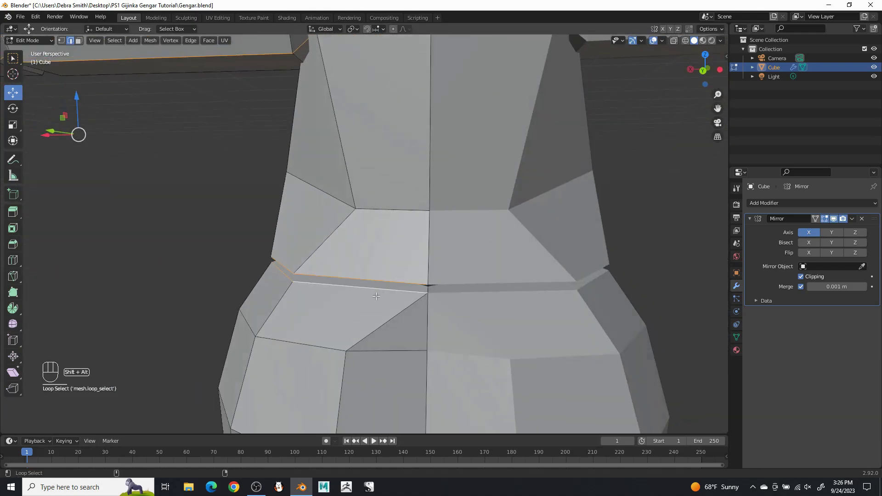
# Add the edge loops along the lower hem of the hips to the selection
pyautogui.moveTo(303, 350); pyautogui.dragTo(450, 198, button='middle')
pyautogui.keyDown('alt'); pyautogui.keyDown('shift'); pyautogui.click(451, 295); pyautogui.keyUp('shift'); pyautogui.keyUp('alt')
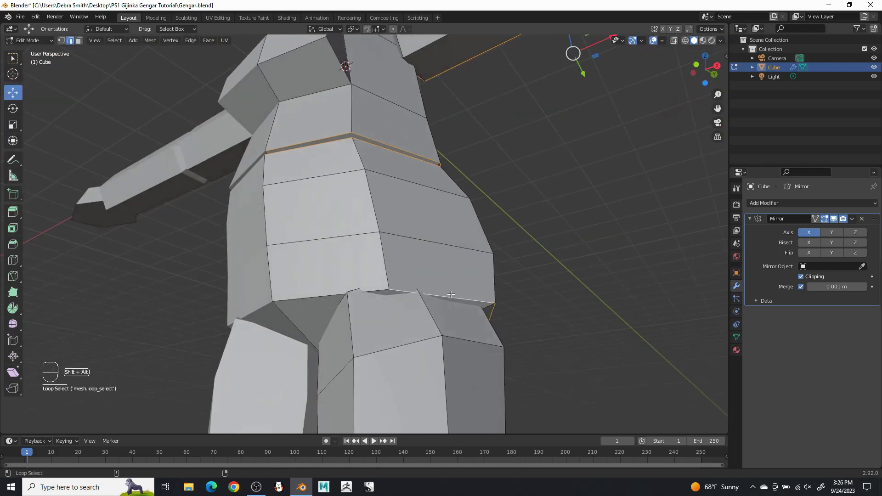
pyautogui.moveTo(480, 260); pyautogui.dragTo(442, 159, button='middle')
pyautogui.keyDown('alt'); pyautogui.keyDown('shift'); pyautogui.click(561, 258); pyautogui.keyUp('shift'); pyautogui.keyUp('alt')
pyautogui.scroll(-3, 465, 331)
pyautogui.keyDown('alt'); pyautogui.keyDown('shift'); pyautogui.click(344, 263); pyautogui.keyUp('shift'); pyautogui.keyUp('alt')
pyautogui.scroll(3, 347, 276)
# Add the edges around the sole of the boot to the selection
pyautogui.moveTo(352, 304); pyautogui.dragTo(440, 320, button='middle')
pyautogui.scroll(2, 372, 327)
pyautogui.keyDown('alt'); pyautogui.click(372, 325); pyautogui.keyUp('alt')
pyautogui.moveTo(439, 285); pyautogui.dragTo(409, 246, button='middle')
pyautogui.moveTo(389, 298); pyautogui.dragTo(374, 276, button='middle')
pyautogui.keyDown('alt'); pyautogui.keyDown('shift'); pyautogui.click(382, 293); pyautogui.keyUp('shift'); pyautogui.keyUp('alt')
pyautogui.keyDown('alt'); pyautogui.keyDown('shift'); pyautogui.click(369, 330); pyautogui.keyUp('shift'); pyautogui.keyUp('alt')
pyautogui.keyDown('alt'); pyautogui.keyDown('shift'); pyautogui.click(323, 343); pyautogui.keyUp('shift'); pyautogui.keyUp('alt')
pyautogui.keyDown('alt'); pyautogui.keyDown('shift'); pyautogui.click(305, 315); pyautogui.keyUp('shift'); pyautogui.keyUp('alt')
pyautogui.moveTo(311, 323); pyautogui.dragTo(506, 350, button='middle')
# Add the edge loop at the arm's shoulder end and the loops on both sides of the elbow to the selection
pyautogui.scroll(-3, 506, 351)
pyautogui.keyDown('shift'); pyautogui.moveTo(447, 163); pyautogui.dragTo(390, 75, button='middle'); pyautogui.keyUp('shift')
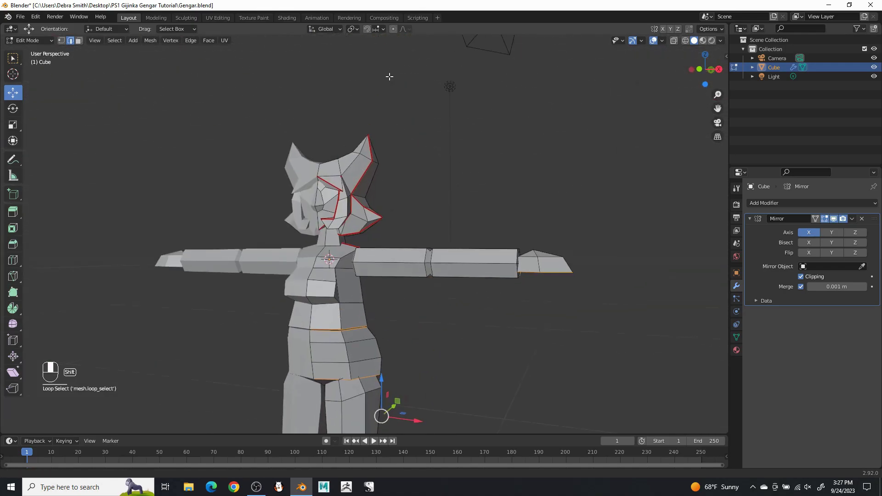
pyautogui.scroll(3, 415, 250)
pyautogui.moveTo(415, 250); pyautogui.dragTo(447, 233, button='middle')
pyautogui.keyDown('shift'); pyautogui.moveTo(447, 234); pyautogui.dragTo(257, 248, button='middle'); pyautogui.keyUp('shift')
pyautogui.scroll(3, 226, 182)
pyautogui.keyDown('alt'); pyautogui.keyDown('shift'); pyautogui.click(257, 248); pyautogui.keyUp('shift'); pyautogui.keyUp('alt')
pyautogui.keyDown('alt'); pyautogui.keyDown('shift'); pyautogui.click(495, 235); pyautogui.keyUp('shift'); pyautogui.keyUp('alt')
pyautogui.keyDown('alt'); pyautogui.keyDown('shift'); pyautogui.click(530, 229); pyautogui.keyUp('shift'); pyautogui.keyUp('alt')
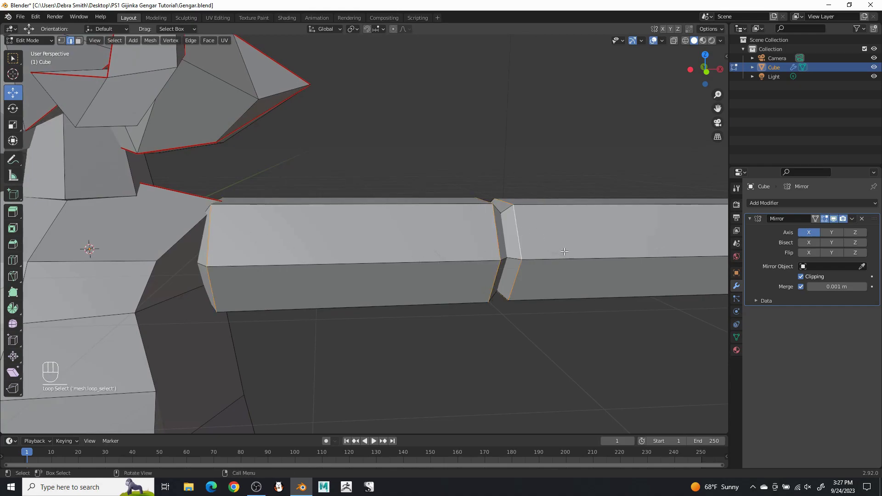
# Add the edge loop at the wrist to the selection
pyautogui.scroll(-3, 587, 230)
pyautogui.keyDown('shift'); pyautogui.moveTo(587, 231); pyautogui.dragTo(363, 218, button='middle'); pyautogui.keyUp('shift')
pyautogui.keyDown('alt'); pyautogui.keyDown('shift'); pyautogui.click(520, 232); pyautogui.keyUp('shift'); pyautogui.keyUp('alt')
pyautogui.moveTo(514, 250); pyautogui.dragTo(496, 243, button='middle')
# Add the edge loop at the top of the thigh and the two loops bordering the knee to the selection
pyautogui.keyDown('shift'); pyautogui.moveTo(496, 244); pyautogui.dragTo(544, 392, button='middle'); pyautogui.keyUp('shift')
pyautogui.keyDown('shift'); pyautogui.moveTo(379, 167); pyautogui.dragTo(421, 311, button='middle'); pyautogui.keyUp('shift')
pyautogui.scroll(2, 420, 311)
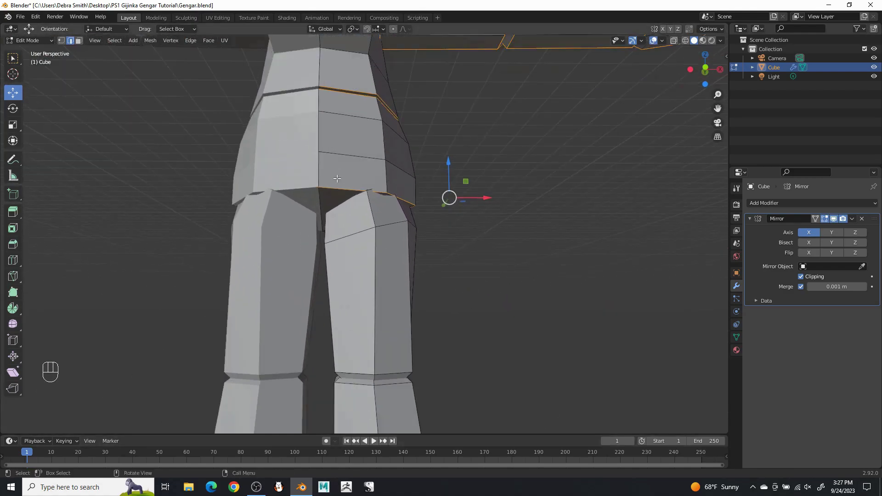
pyautogui.keyDown('alt'); pyautogui.keyDown('shift'); pyautogui.click(351, 197); pyautogui.keyUp('shift'); pyautogui.keyUp('alt')
pyautogui.moveTo(368, 274); pyautogui.dragTo(378, 216, button='middle')
pyautogui.keyDown('alt'); pyautogui.keyDown('shift'); pyautogui.click(366, 270); pyautogui.keyUp('shift'); pyautogui.keyUp('alt')
pyautogui.keyDown('alt'); pyautogui.keyDown('shift'); pyautogui.click(361, 281); pyautogui.keyUp('shift'); pyautogui.keyUp('alt')
# Mark all the selected arm, waist, hip, leg and boot edges as seams
pyautogui.keyDown('shift'); pyautogui.moveTo(425, 351); pyautogui.dragTo(413, 215, button='middle'); pyautogui.keyUp('shift')
pyautogui.moveTo(368, 298); pyautogui.dragTo(389, 304, button='middle')
pyautogui.scroll(-8, 398, 282)
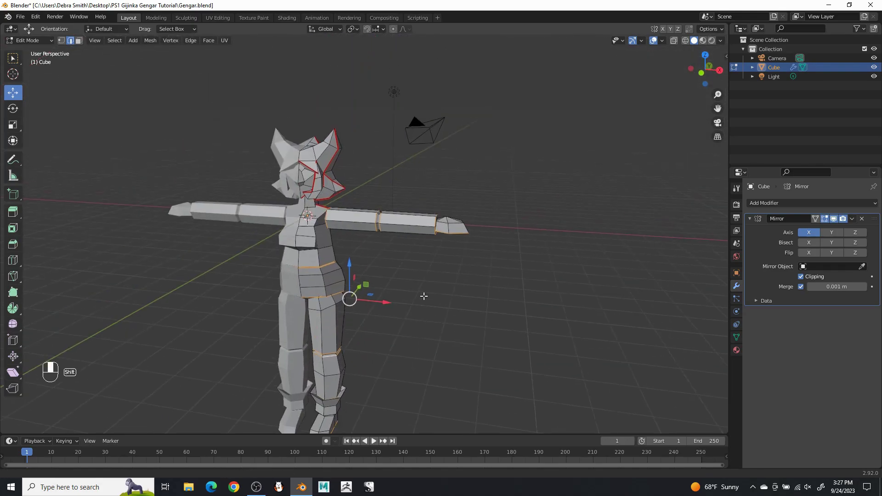
pyautogui.rightClick(404, 271)
pyautogui.click(404, 271)
pyautogui.moveTo(463, 300); pyautogui.dragTo(470, 304)
pyautogui.scroll(-3, 471, 303)
pyautogui.moveTo(472, 303); pyautogui.dragTo(484, 291, button='middle')
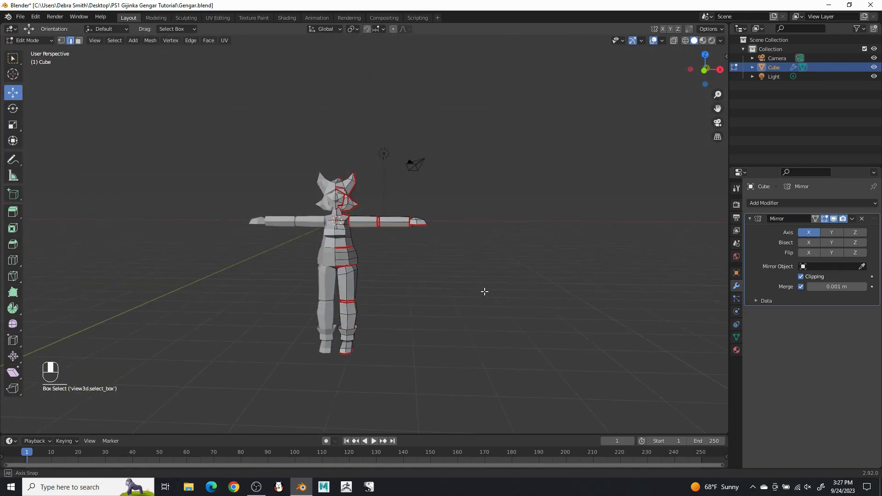
# Select the whole mesh with X-ray on, and turn the enlarged timeline area into a UV Editor
pyautogui.click(673, 41)
pyautogui.moveTo(103, 120); pyautogui.dragTo(672, 432)
pyautogui.moveTo(531, 434); pyautogui.dragTo(509, 340)
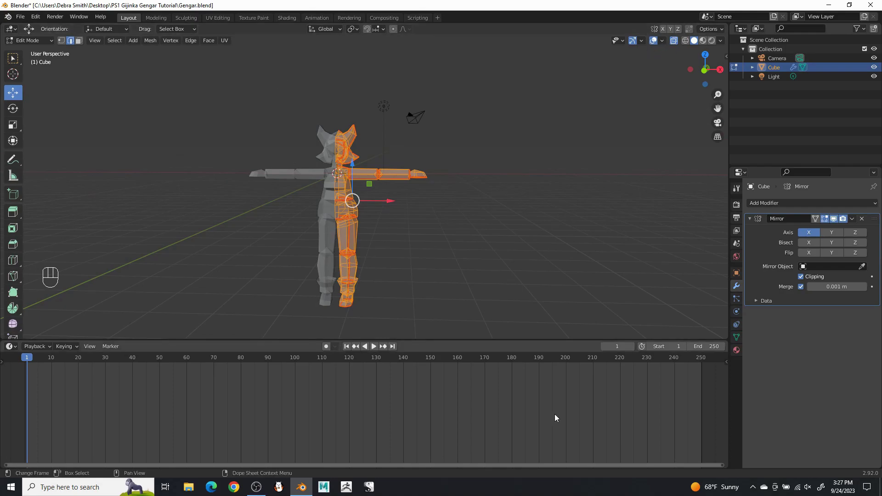
pyautogui.moveTo(531, 339); pyautogui.dragTo(534, 155)
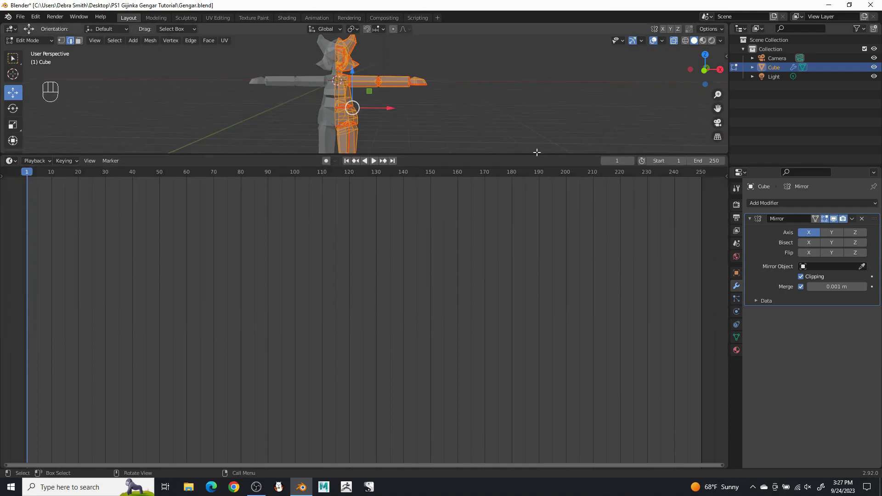
pyautogui.click(11, 161)
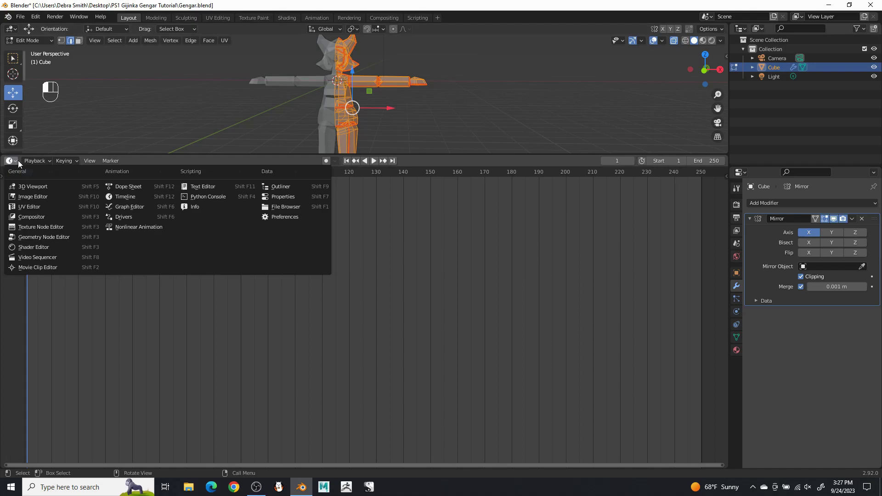
pyautogui.click(25, 207)
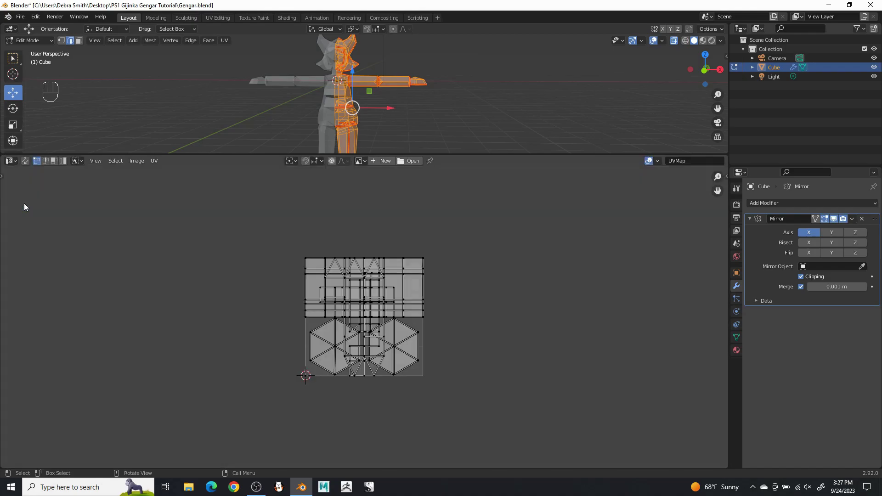
# Unwrap the entire selected mesh along its marked seams
pyautogui.click(155, 161)
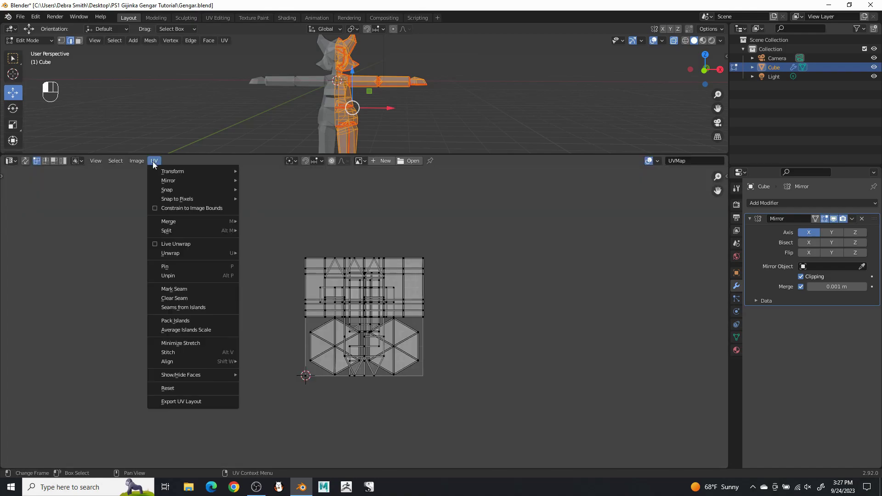
pyautogui.moveTo(207, 254)
pyautogui.click(254, 254)
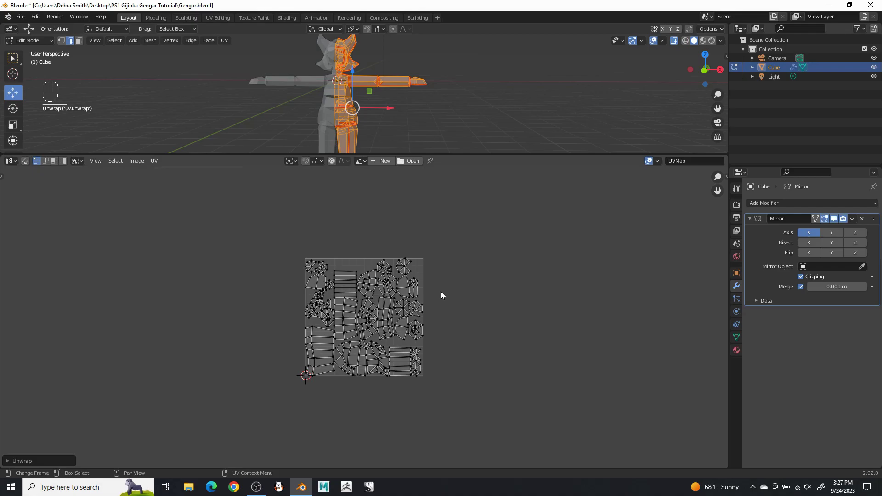
pyautogui.scroll(4, 435, 303)
pyautogui.moveTo(332, 303); pyautogui.dragTo(376, 324, button='middle')
pyautogui.scroll(5, 309, 365)
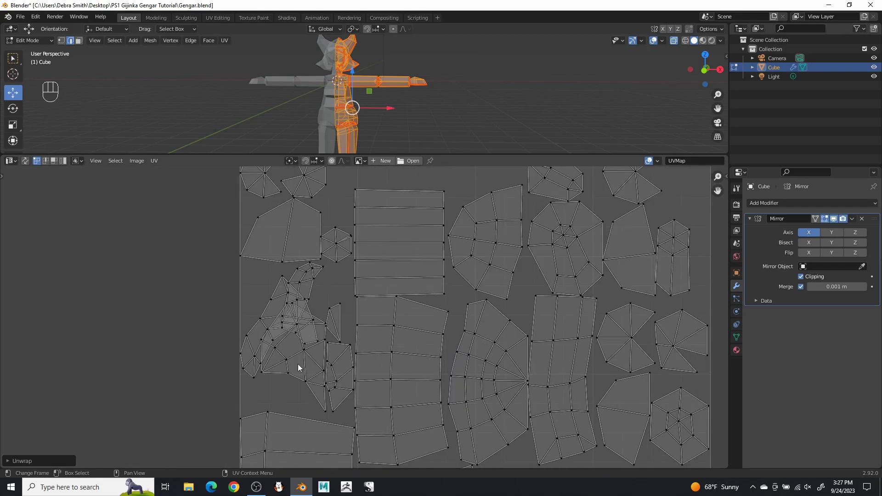
pyautogui.click(292, 329)
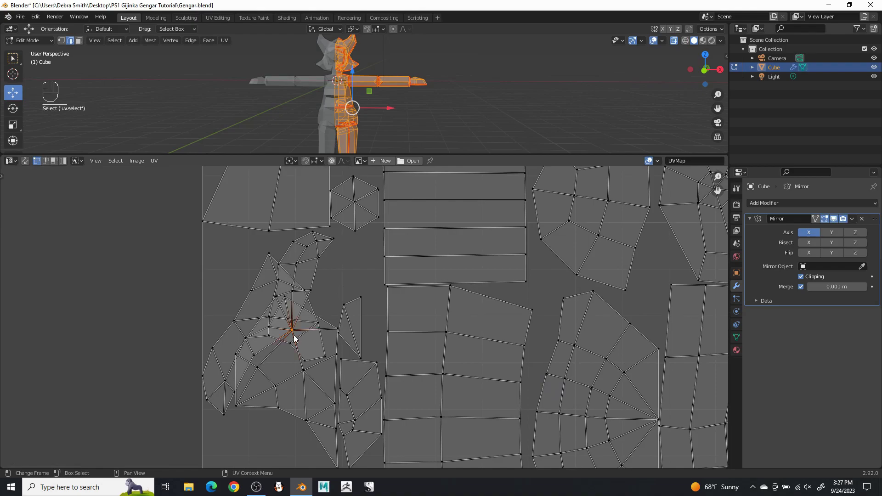
pyautogui.press('g')
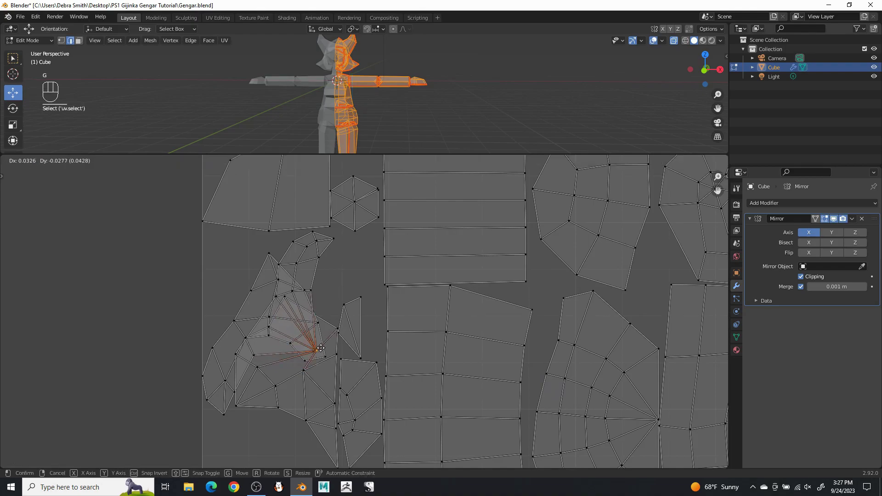
pyautogui.rightClick(309, 348)
pyautogui.keyDown('shift'); pyautogui.click(276, 278); pyautogui.keyUp('shift')
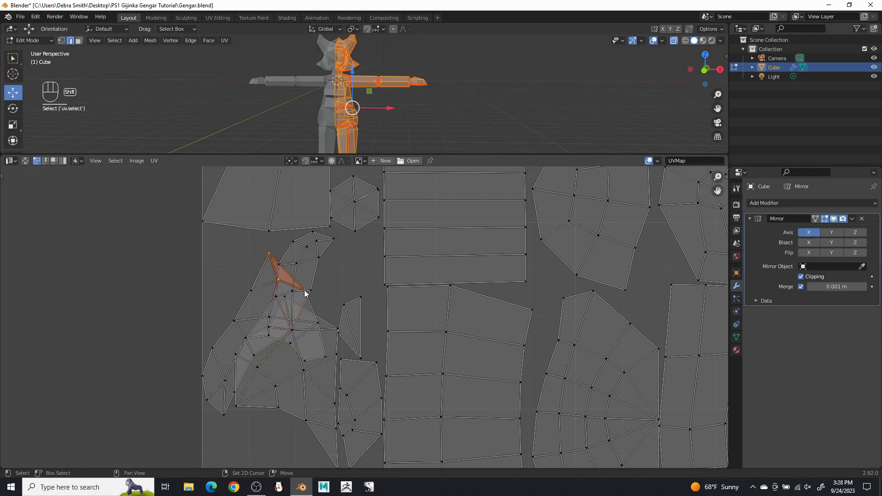
pyautogui.press('g')
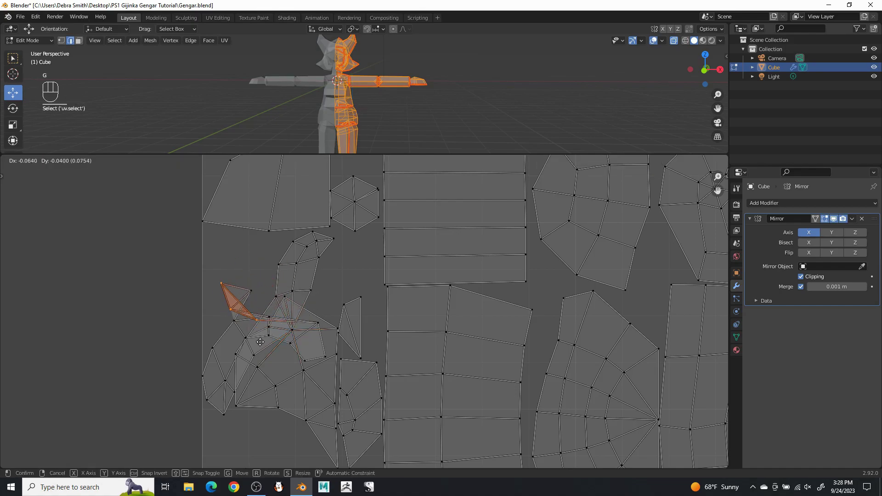
pyautogui.click(311, 306)
# Select the remaining vertices of the pointed, overlapping section of the head island and move that section outside the UV square
pyautogui.keyDown('shift'); pyautogui.click(317, 324); pyautogui.keyUp('shift')
pyautogui.keyDown('shift'); pyautogui.click(272, 335); pyautogui.keyUp('shift')
pyautogui.keyDown('shift'); pyautogui.click(266, 314); pyautogui.keyUp('shift')
pyautogui.keyDown('shift'); pyautogui.click(246, 338); pyautogui.keyUp('shift')
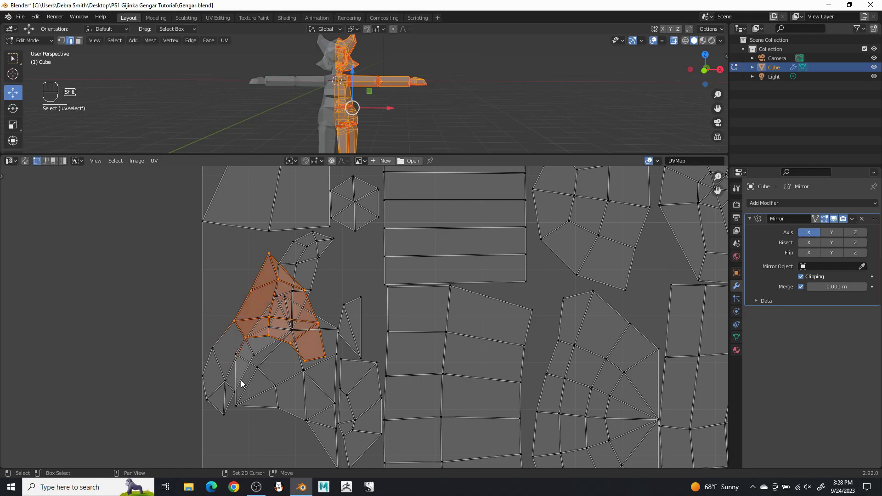
pyautogui.keyDown('shift'); pyautogui.click(253, 357); pyautogui.keyUp('shift')
pyautogui.keyDown('shift'); pyautogui.click(224, 414); pyautogui.keyUp('shift')
pyautogui.keyDown('shift'); pyautogui.click(225, 381); pyautogui.keyUp('shift')
pyautogui.keyDown('shift'); pyautogui.click(208, 400); pyautogui.keyUp('shift')
pyautogui.keyDown('shift'); pyautogui.click(211, 349); pyautogui.keyUp('shift')
pyautogui.press('g')
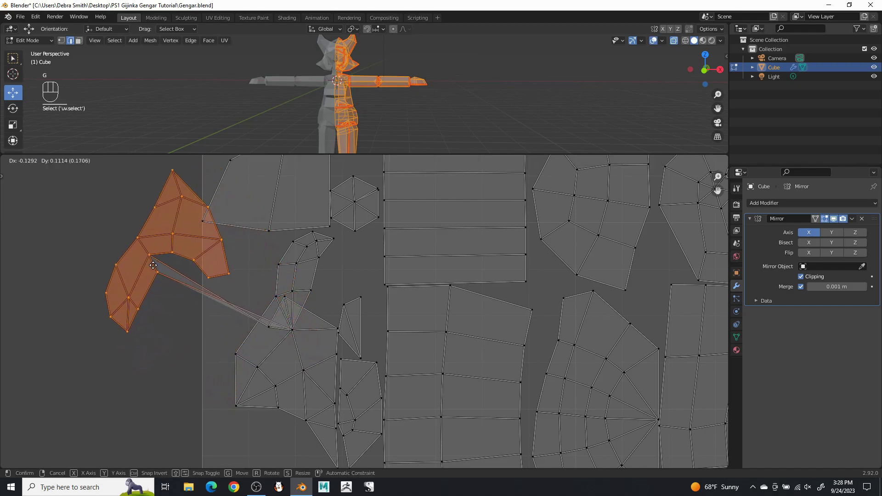
pyautogui.click(142, 266)
pyautogui.click(278, 331)
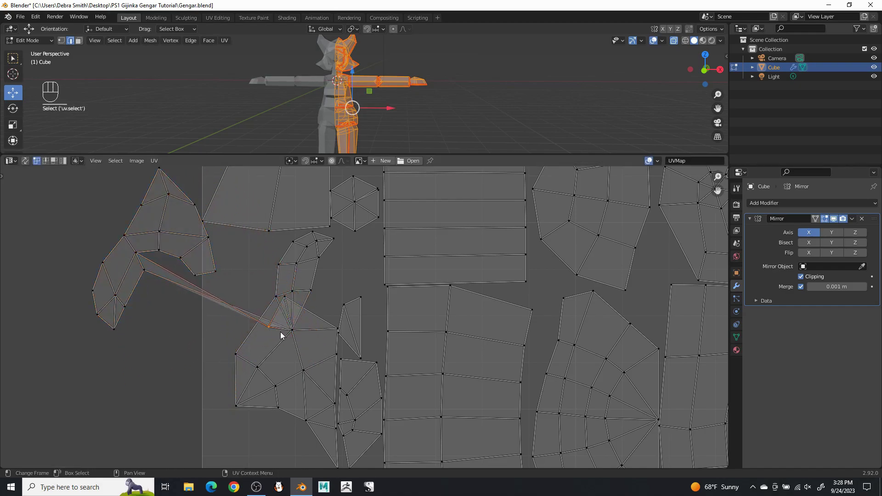
pyautogui.press('g')
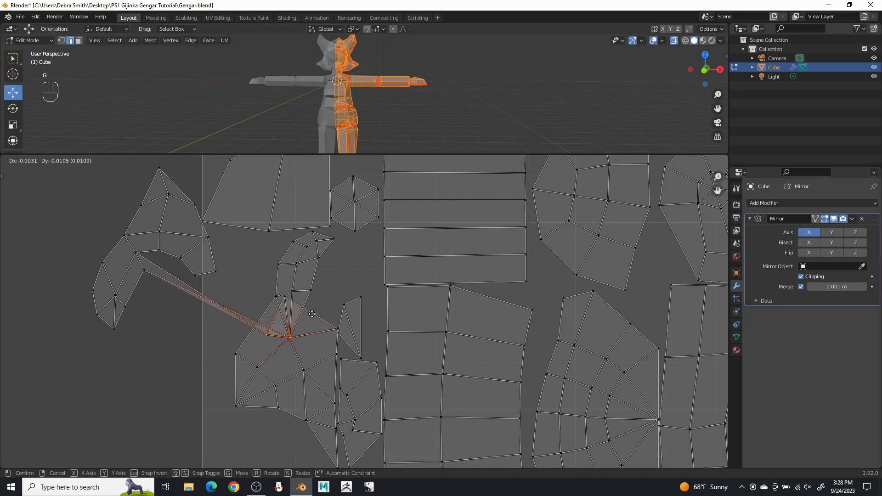
pyautogui.click(312, 313)
# Mark a seam through the vertices where the overlapping sections join and on to the island's edge, and unwrap again
pyautogui.click(288, 330)
pyautogui.keyDown('shift'); pyautogui.click(268, 326); pyautogui.keyUp('shift')
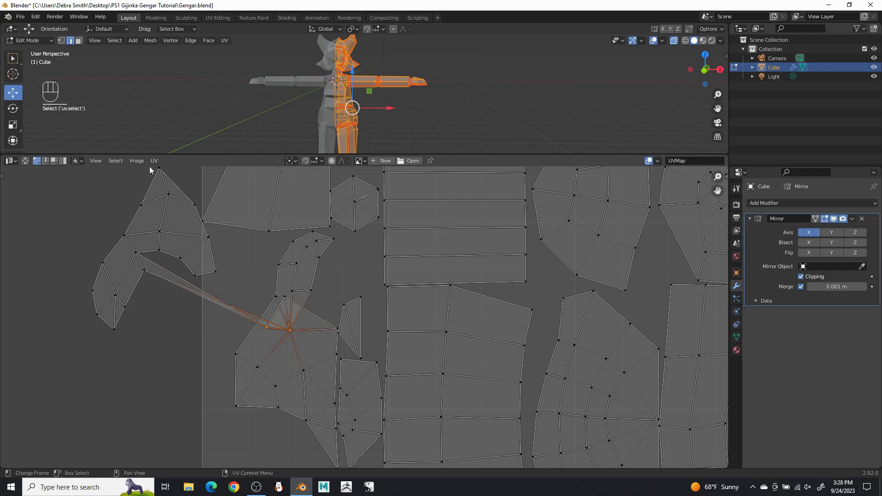
pyautogui.keyDown('shift'); pyautogui.click(338, 329); pyautogui.keyUp('shift')
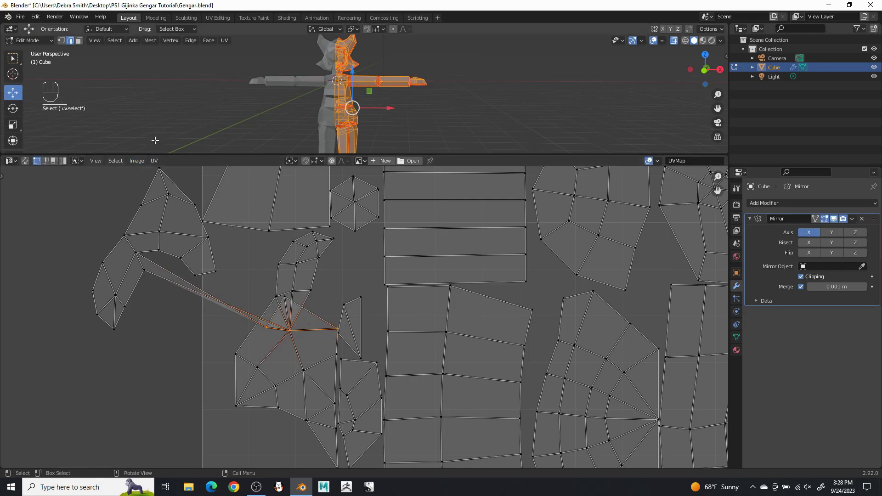
pyautogui.click(136, 161)
pyautogui.moveTo(154, 161)
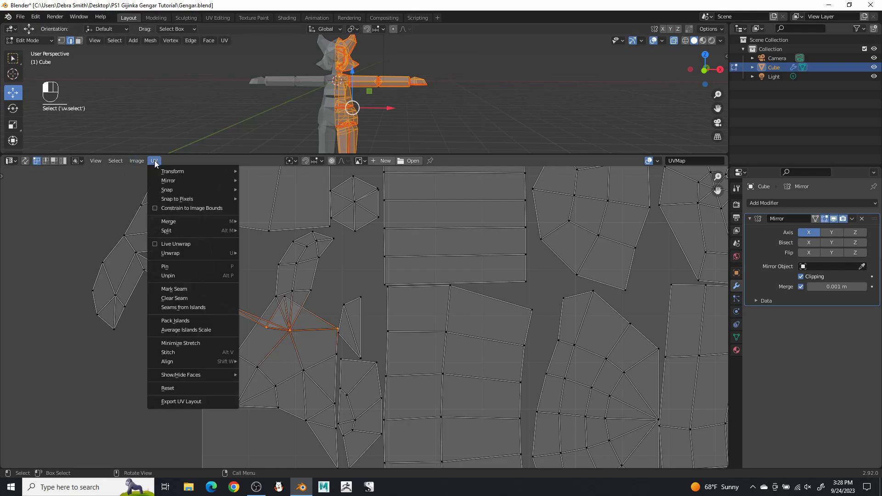
pyautogui.click(186, 289)
pyautogui.click(155, 161)
pyautogui.moveTo(216, 255)
pyautogui.click(265, 253)
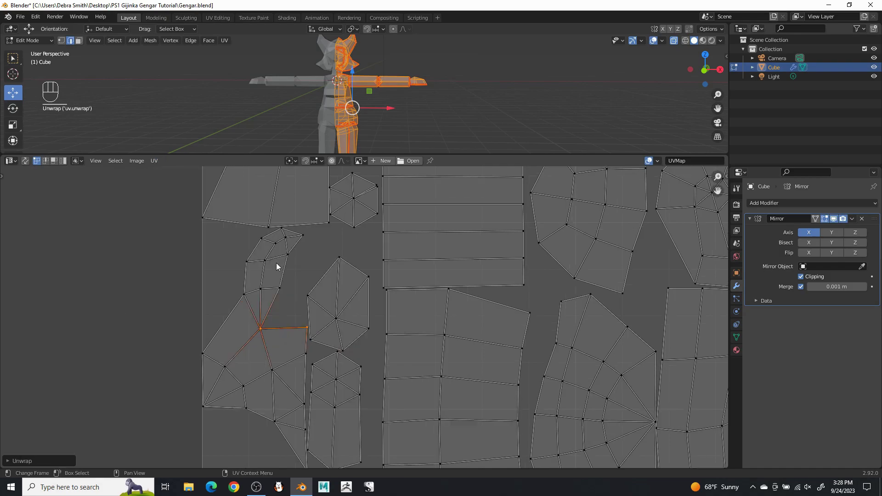
# Try moving the two overlapping vertices of the folded faces together, away from the neighbouring faces of their island
pyautogui.scroll(-7, 304, 307)
pyautogui.click(656, 325)
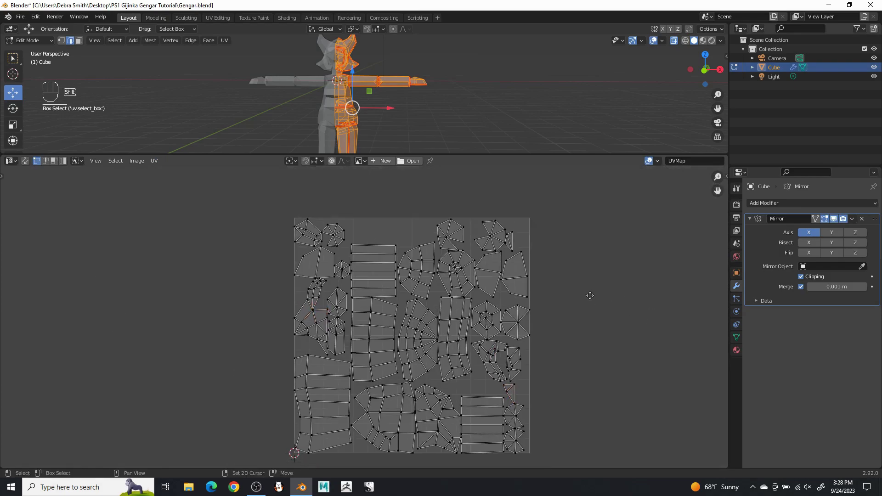
pyautogui.scroll(4, 597, 299)
pyautogui.scroll(4, 328, 279)
pyautogui.click(305, 264)
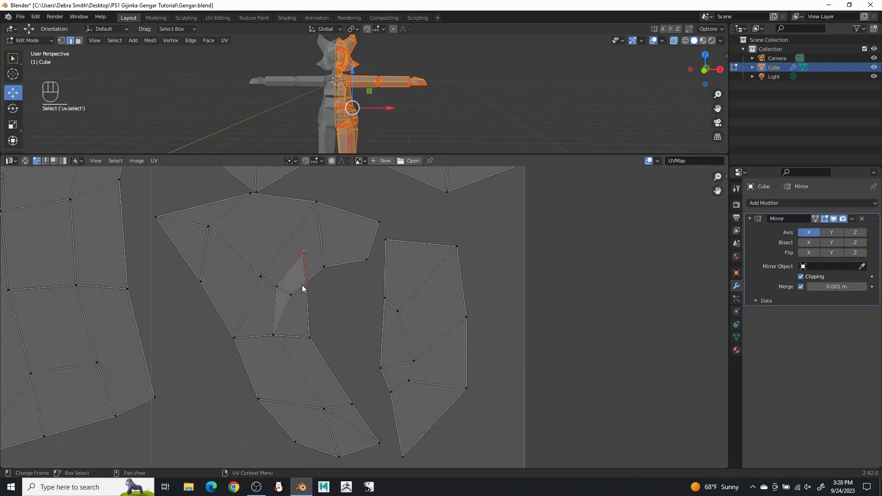
pyautogui.keyDown('shift'); pyautogui.click(281, 287); pyautogui.keyUp('shift')
pyautogui.press('g')
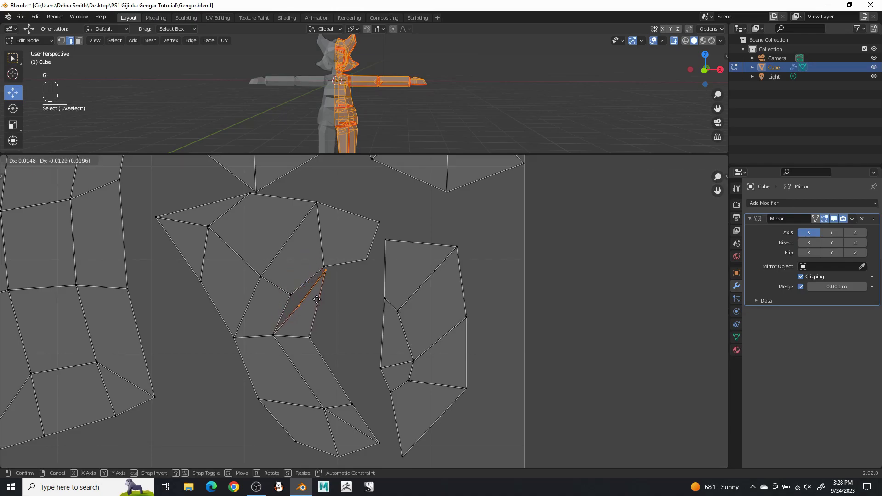
pyautogui.click(314, 304)
pyautogui.click(582, 326)
# Undo the move of the two overlapping vertices
pyautogui.scroll(-6, 529, 305)
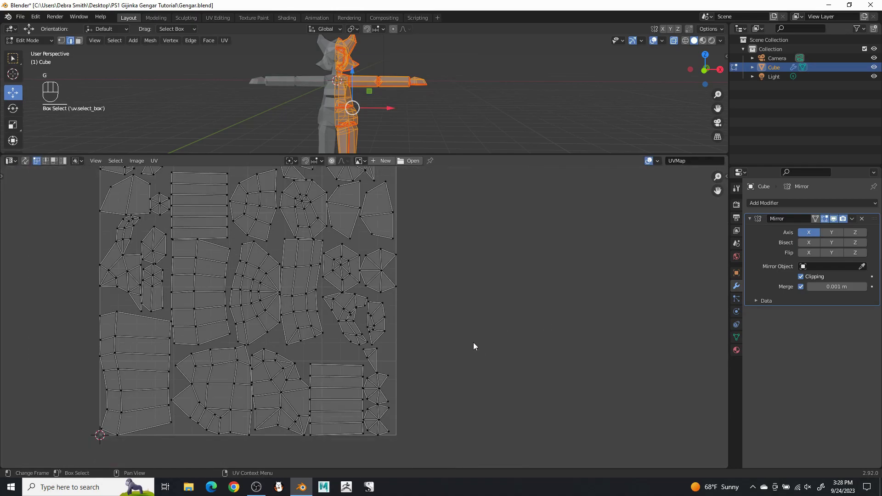
pyautogui.scroll(-2, 462, 320)
pyautogui.scroll(7, 479, 321)
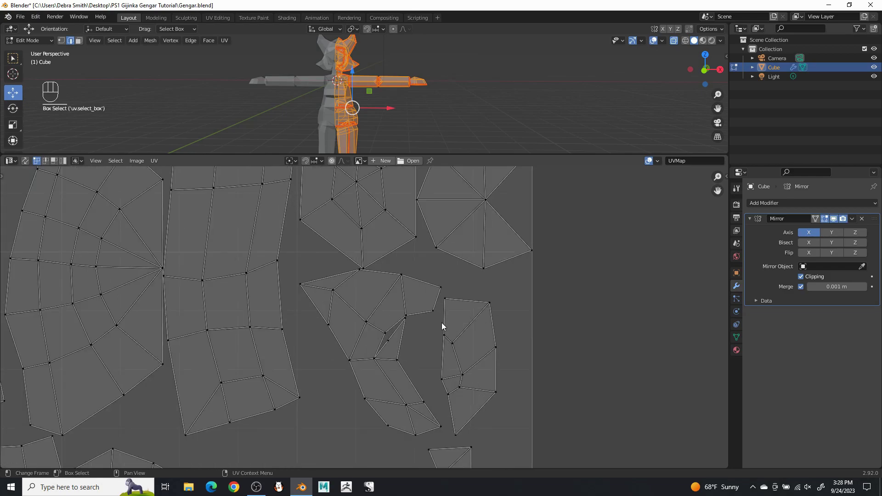
pyautogui.scroll(3, 446, 325)
pyautogui.hotkey('ctrl', 'z')
pyautogui.hotkey('ctrl', 'z')
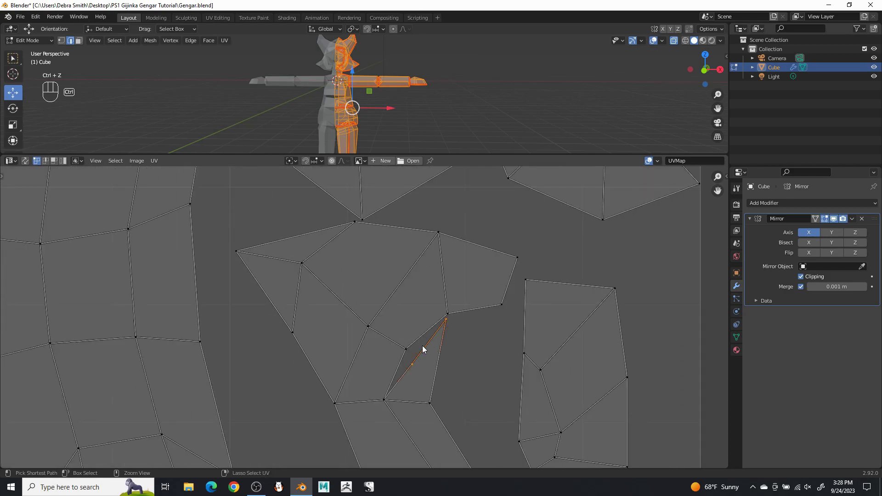
# Reposition the two overlapping vertices so the folded faces sit flush against the adjacent edge of the same island
pyautogui.click(397, 330)
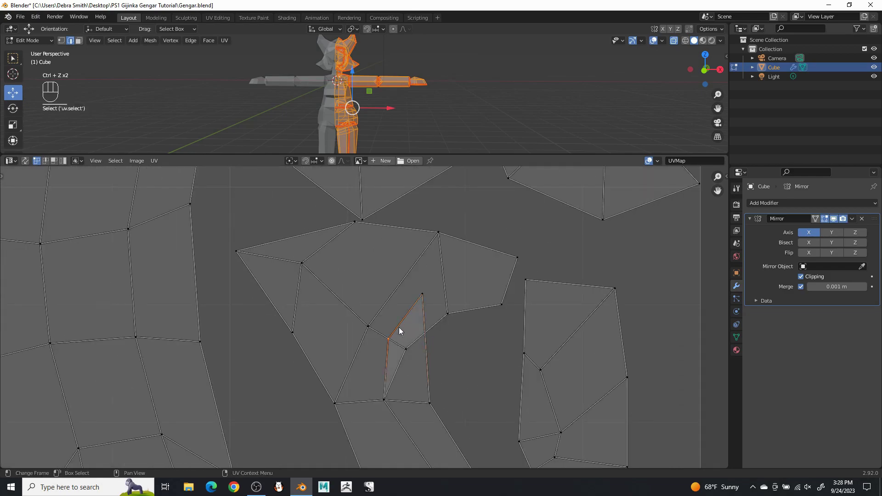
pyautogui.press('g')
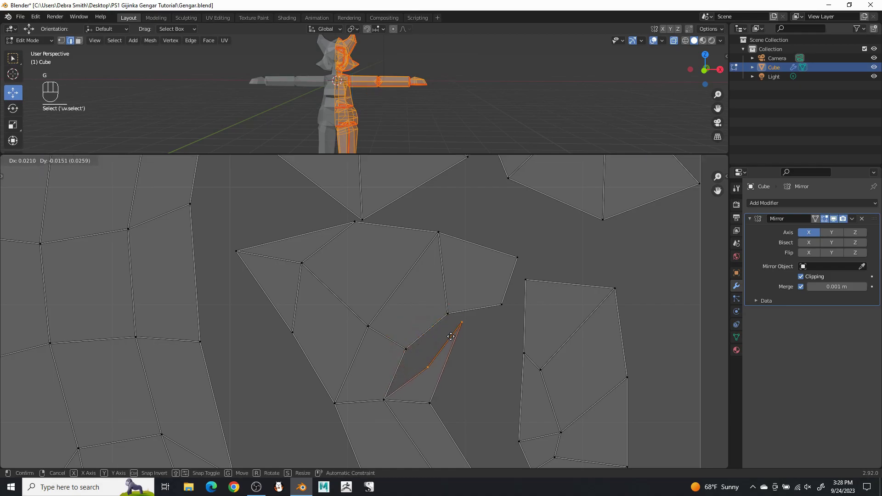
pyautogui.click(438, 338)
pyautogui.press('g')
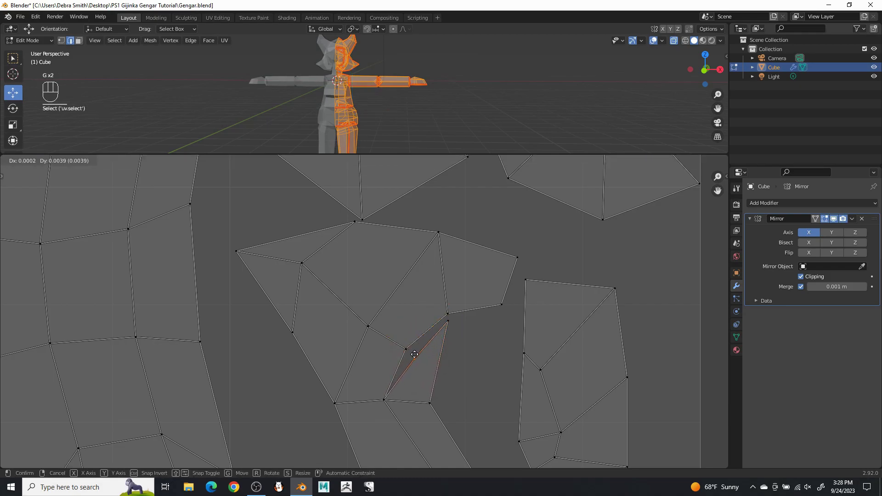
pyautogui.click(409, 345)
pyautogui.click(448, 323)
pyautogui.press('g')
pyautogui.click(448, 321)
pyautogui.moveTo(448, 319); pyautogui.dragTo(471, 329)
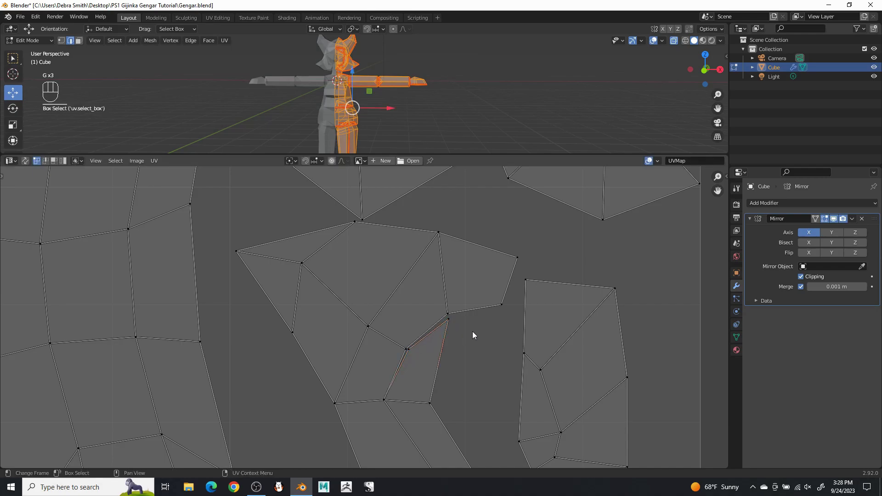
# Move all the UV islands outside the UV square, placing them to its right, and deselect them
pyautogui.scroll(-6, 476, 348)
pyautogui.moveTo(371, 262); pyautogui.dragTo(425, 307, button='middle')
pyautogui.moveTo(396, 234); pyautogui.dragTo(412, 303, button='middle')
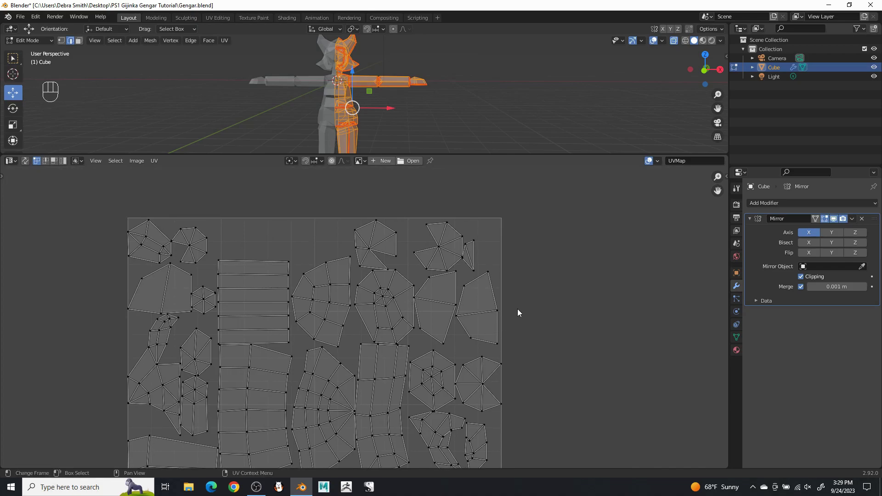
pyautogui.moveTo(514, 369); pyautogui.dragTo(525, 225, button='middle')
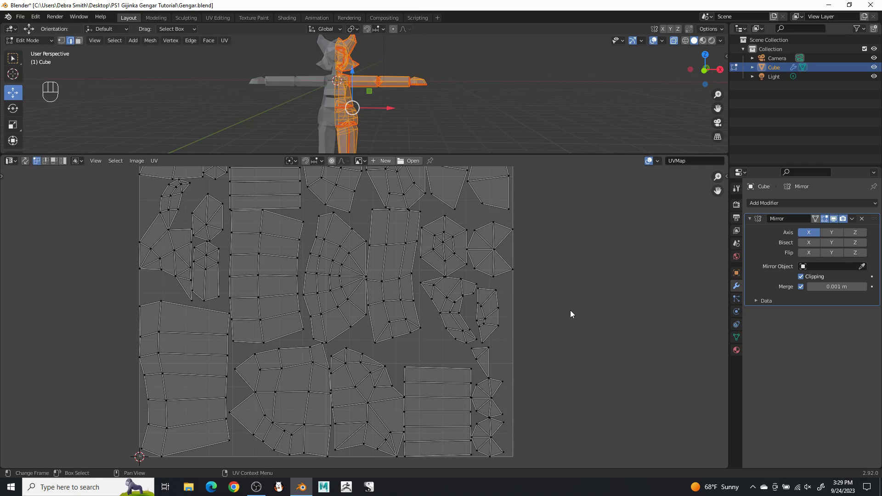
pyautogui.scroll(-3, 570, 310)
pyautogui.moveTo(218, 184); pyautogui.dragTo(513, 461)
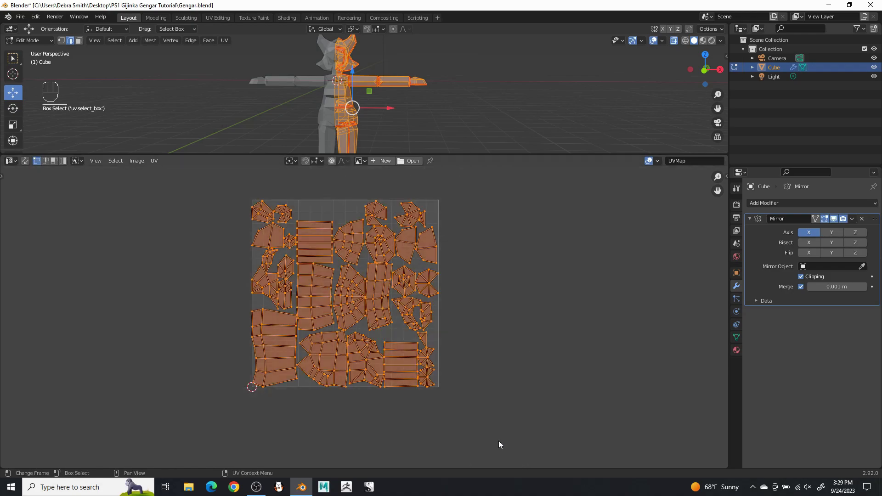
pyautogui.press('g')
pyautogui.click(548, 301)
pyautogui.moveTo(375, 330); pyautogui.dragTo(353, 286)
# Move the small curved island that overlaps the irregular island's edge into the UV square's upper-left area
pyautogui.moveTo(353, 286); pyautogui.dragTo(314, 305, button='middle')
pyautogui.scroll(1, 610, 317)
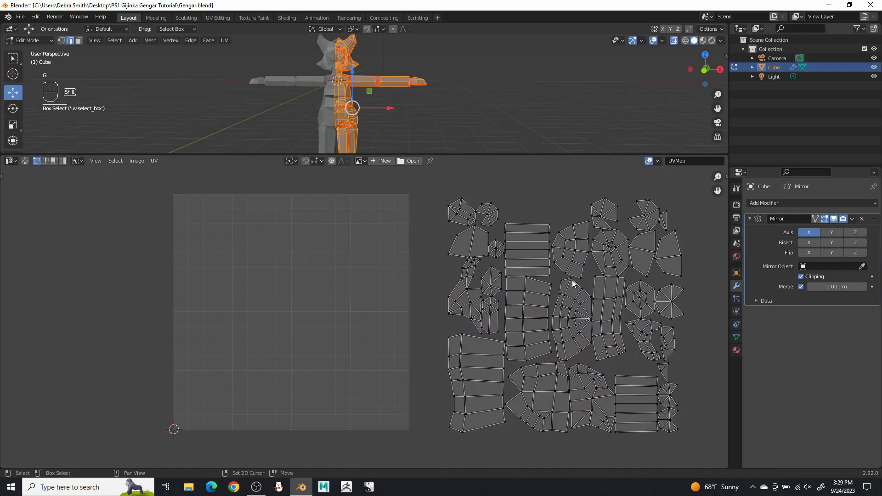
pyautogui.moveTo(578, 282); pyautogui.dragTo(572, 298, button='middle')
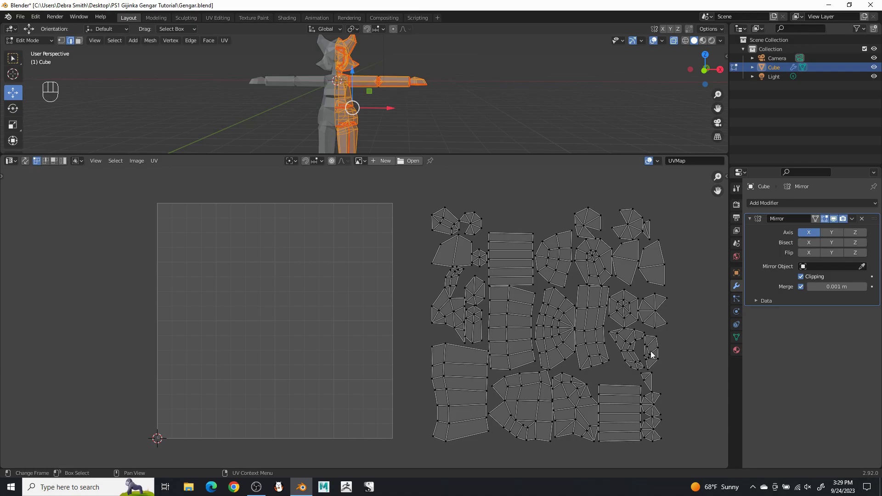
pyautogui.press('l')
pyautogui.press('g')
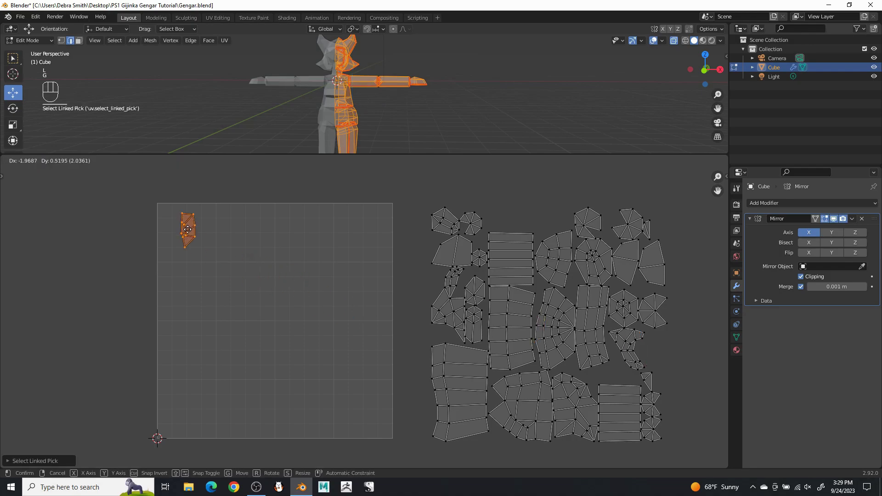
pyautogui.click(182, 233)
# Scale the moved island up to about twice its size, fit it into the UV square's upper-left corner, and deselect it
pyautogui.moveTo(256, 246); pyautogui.dragTo(377, 315, button='middle')
pyautogui.scroll(1, 376, 316)
pyautogui.scroll(3, 376, 315)
pyautogui.moveTo(282, 280); pyautogui.dragTo(356, 309, button='middle')
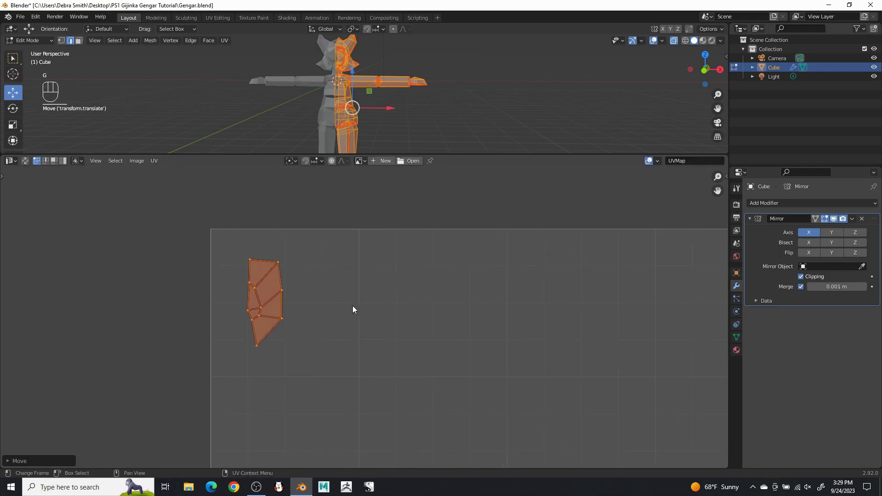
pyautogui.press('s')
pyautogui.click(422, 316)
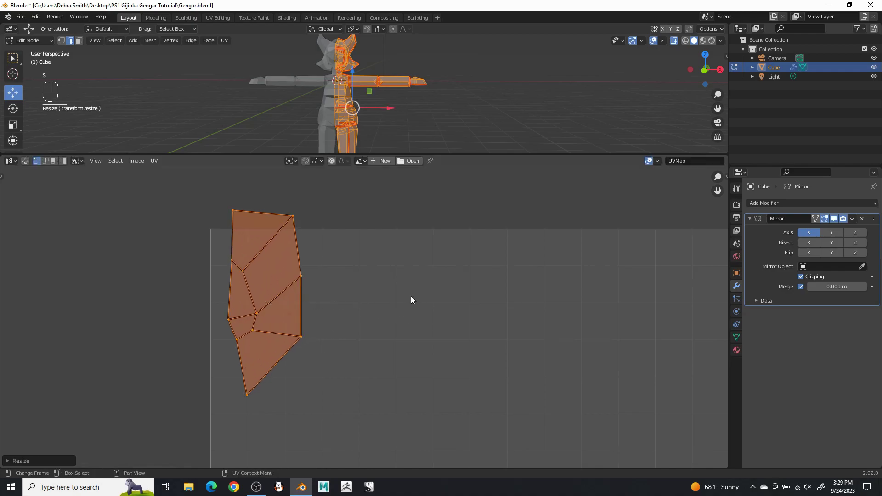
pyautogui.press('g')
pyautogui.click(396, 319)
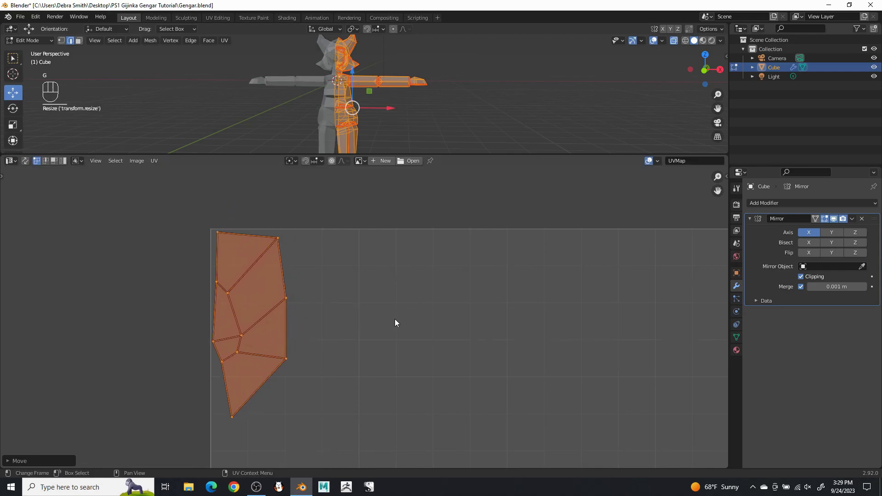
pyautogui.click(414, 314)
# Move the rounded, half-disc grid island into the UV square's upper-right corner and deselect it
pyautogui.scroll(-3, 441, 331)
pyautogui.scroll(-2, 464, 353)
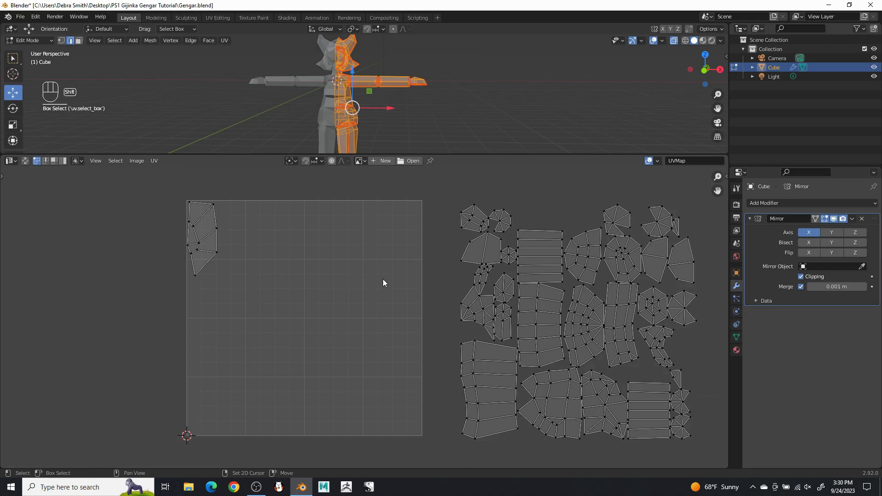
pyautogui.press('l')
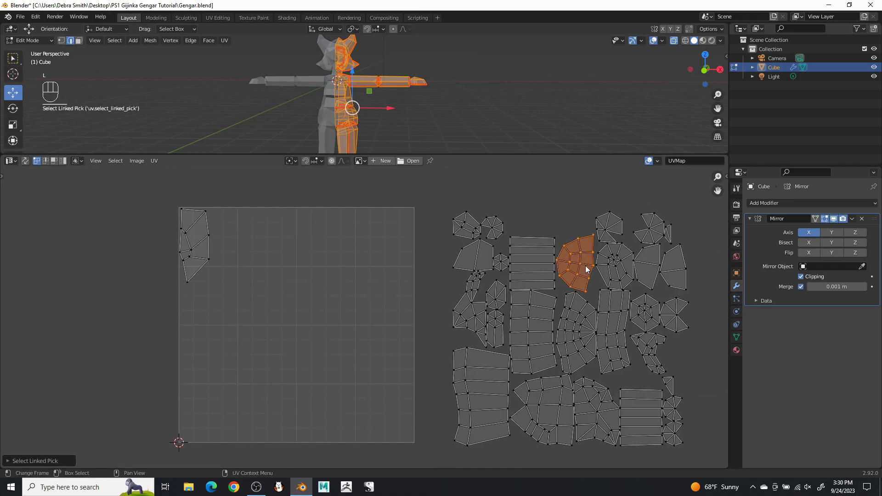
pyautogui.press('g')
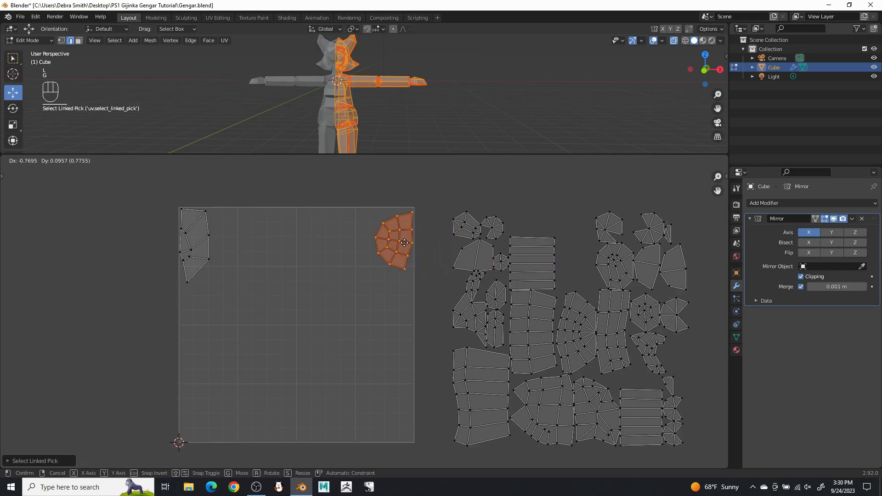
pyautogui.click(404, 242)
pyautogui.click(543, 196)
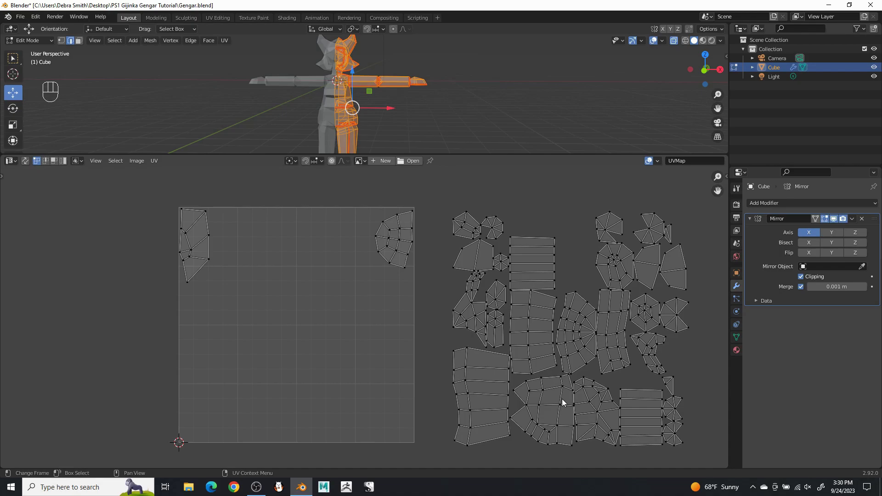
# Move the large two-pointed island into the UV square, below the island in the upper-left corner
pyautogui.press('l')
pyautogui.press('g')
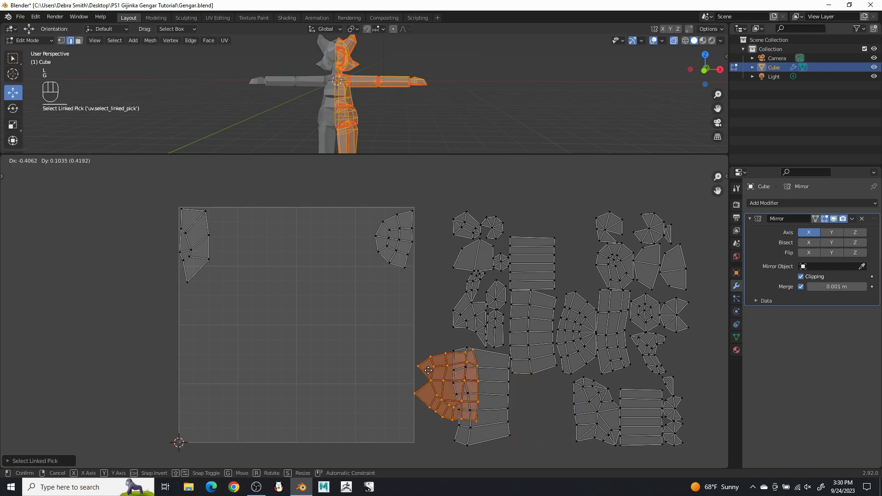
pyautogui.keyDown('shift'); pyautogui.click(216, 303); pyautogui.keyUp('shift')
pyautogui.scroll(2, 299, 287)
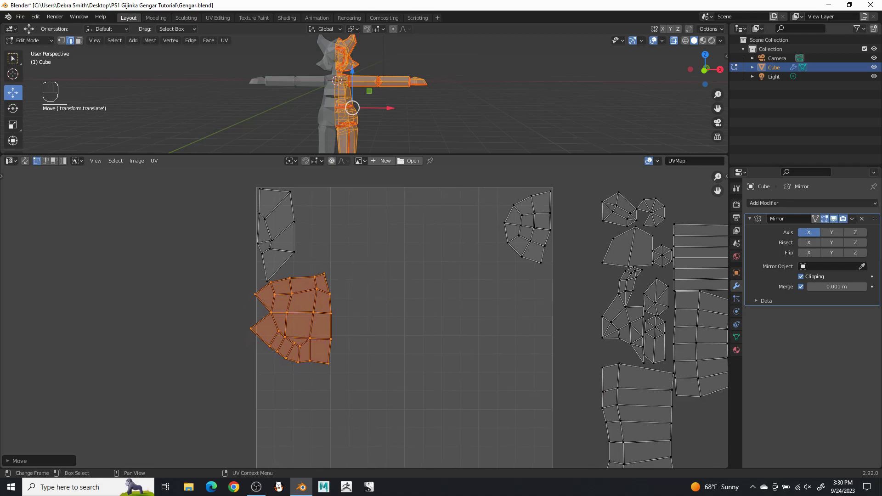
# Rotate the two-pointed island so its points face up, fit it against the UV square's left edge, and deselect it
pyautogui.press('r')
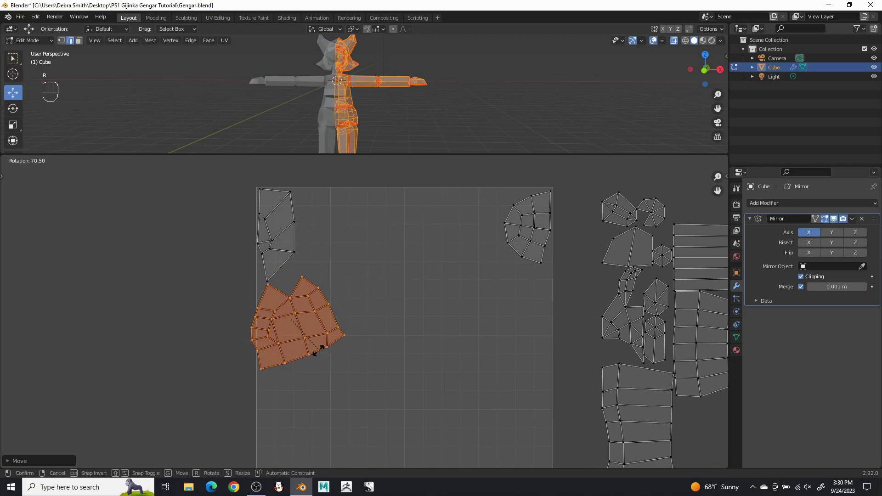
pyautogui.click(294, 330)
pyautogui.press('r')
pyautogui.click(396, 262)
pyautogui.press('g')
pyautogui.click(454, 327)
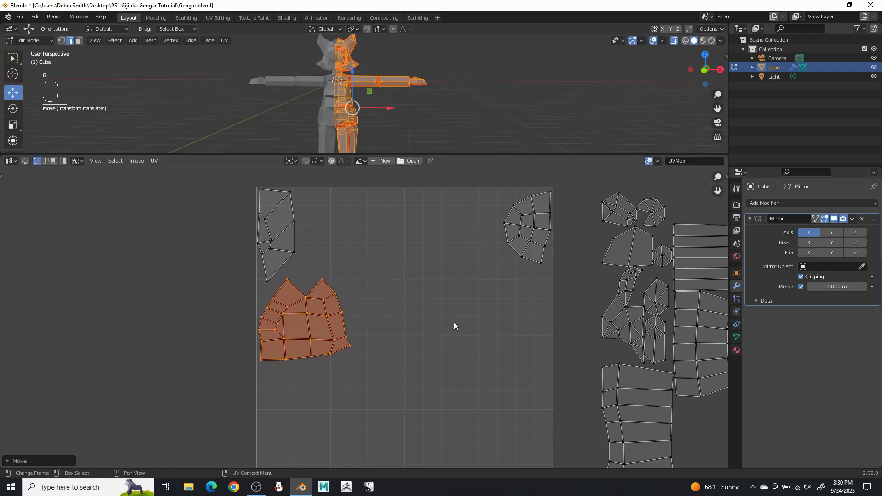
pyautogui.click(454, 327)
# Move the small polygonal island from the top of the unplaced group to just above the notch of the two-pointed island
pyautogui.scroll(-3, 454, 327)
pyautogui.scroll(3, 598, 286)
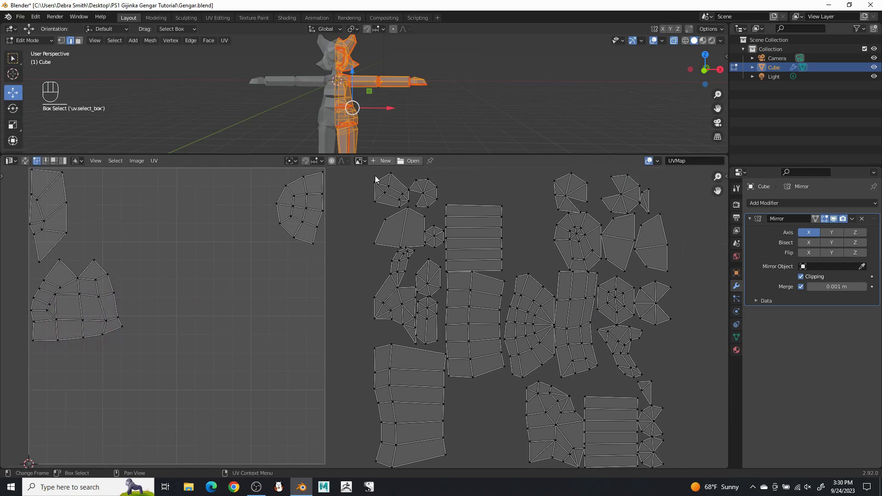
pyautogui.press('l')
pyautogui.press('g')
pyautogui.click(82, 258)
pyautogui.moveTo(83, 257); pyautogui.dragTo(298, 255, button='middle')
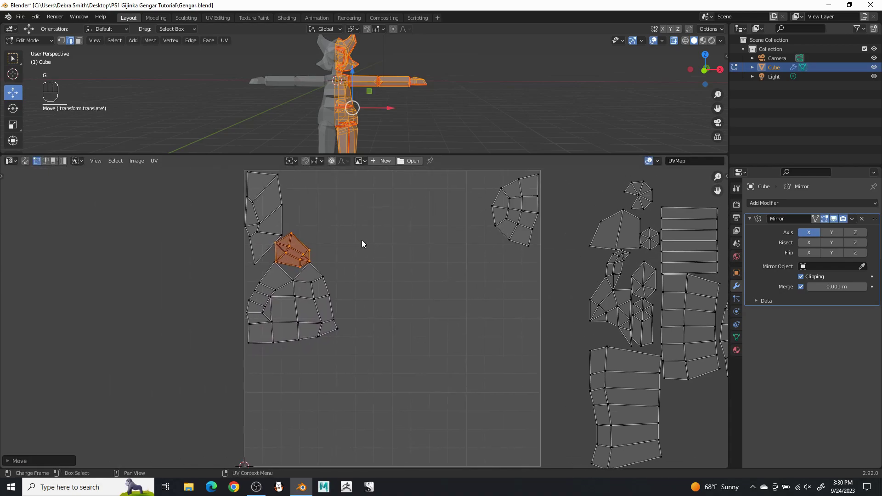
# Rotate the small polygonal island so its narrow end faces up and shift it clear of the neighbouring islands
pyautogui.press('t')
pyautogui.press('t')
pyautogui.press('r')
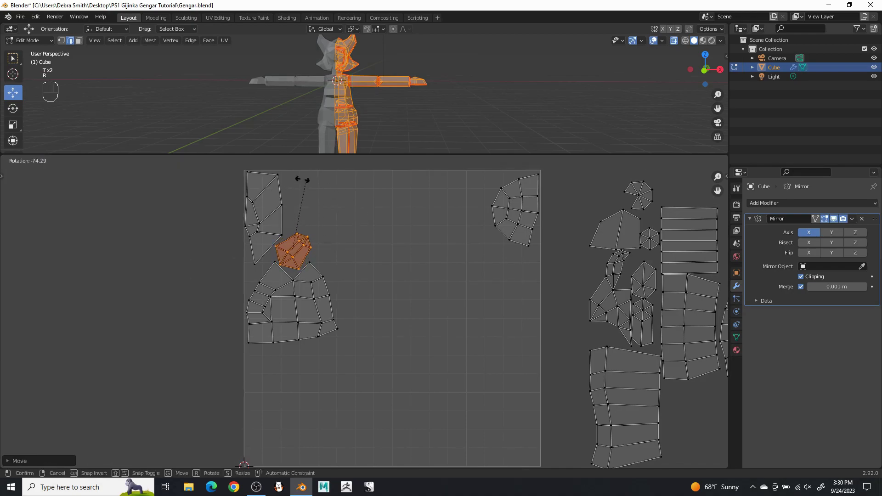
pyautogui.click(270, 186)
pyautogui.press('g')
pyautogui.click(321, 236)
pyautogui.click(332, 238)
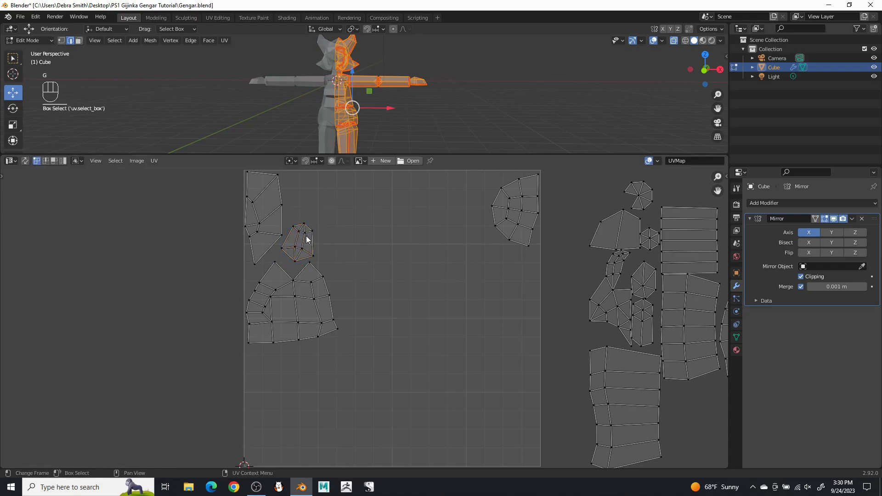
# Reselect the small polygonal island, nudge it closer to the notch, fine-tune its rotation, and deselect it
pyautogui.press('l')
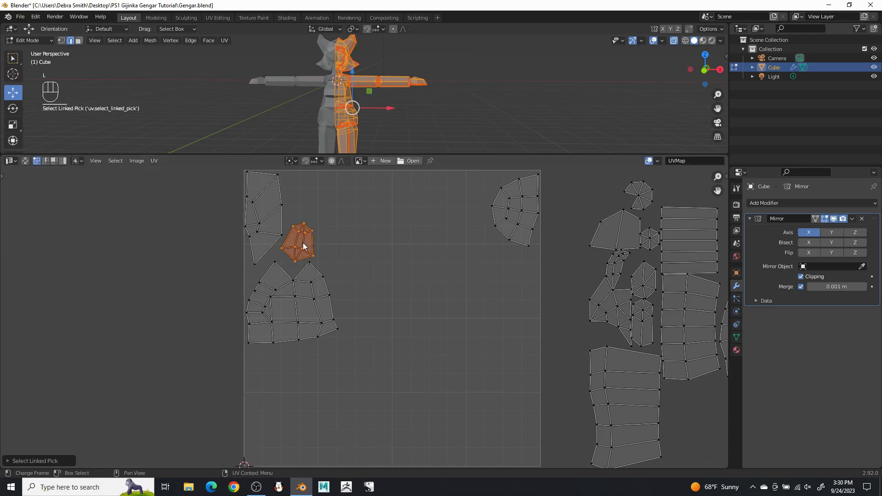
pyautogui.press('g')
pyautogui.click(302, 249)
pyautogui.press('r')
pyautogui.click(375, 214)
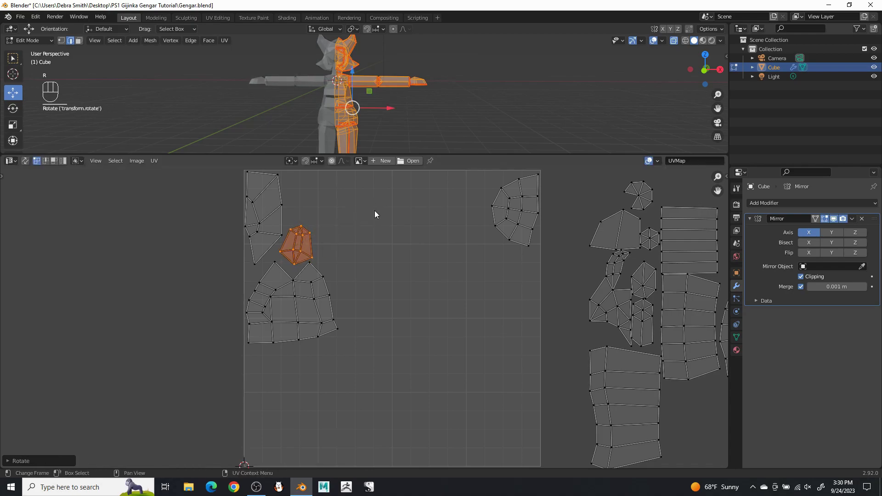
pyautogui.moveTo(391, 307); pyautogui.dragTo(398, 330)
# Move the narrow, tall grid island into the UV square, below the two-pointed island
pyautogui.keyDown('shift'); pyautogui.moveTo(416, 370); pyautogui.dragTo(328, 331, button='middle'); pyautogui.keyUp('shift')
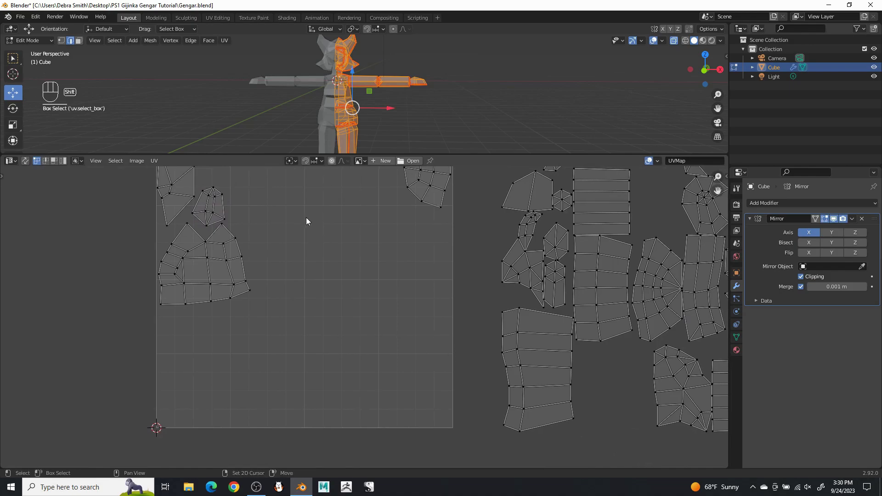
pyautogui.scroll(-1, 317, 244)
pyautogui.keyDown('shift'); pyautogui.moveTo(636, 343); pyautogui.dragTo(565, 356, button='middle'); pyautogui.keyUp('shift')
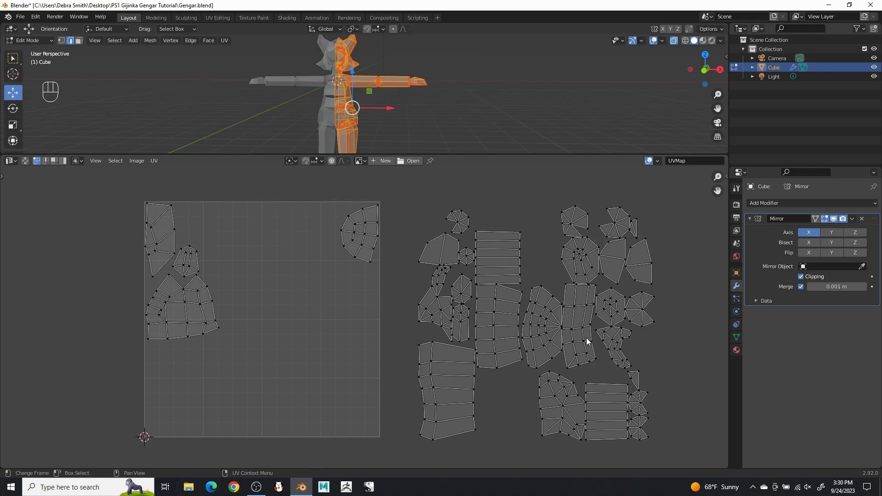
pyautogui.press('l')
pyautogui.press('g')
pyautogui.click(177, 385)
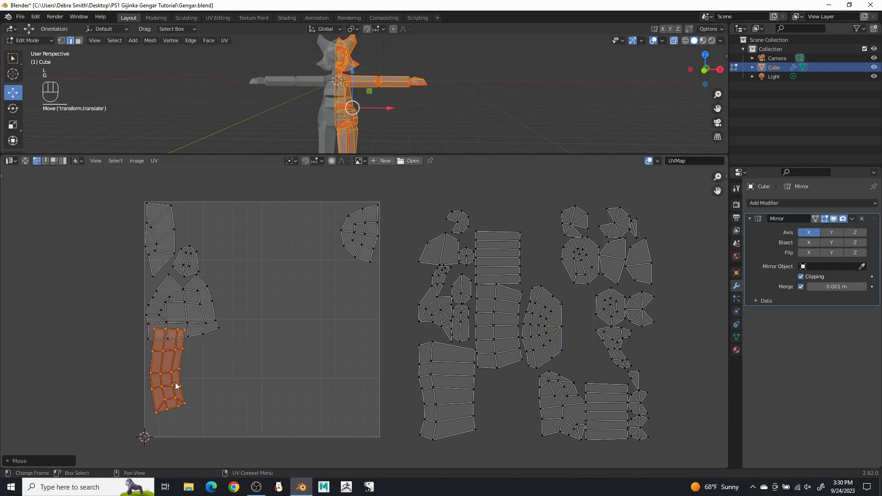
# Rotate the narrow grid island to lie horizontally, fit it closely under the two-pointed island's base, and deselect it
pyautogui.press('r')
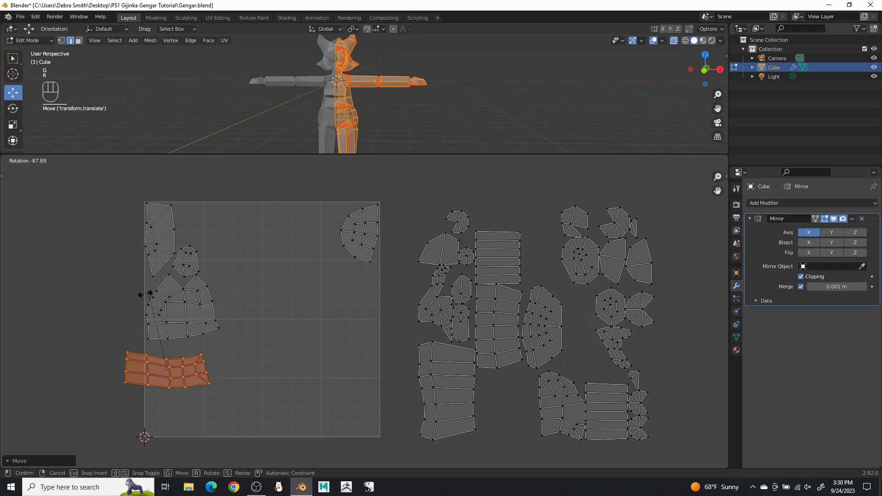
pyautogui.click(166, 309)
pyautogui.press('g')
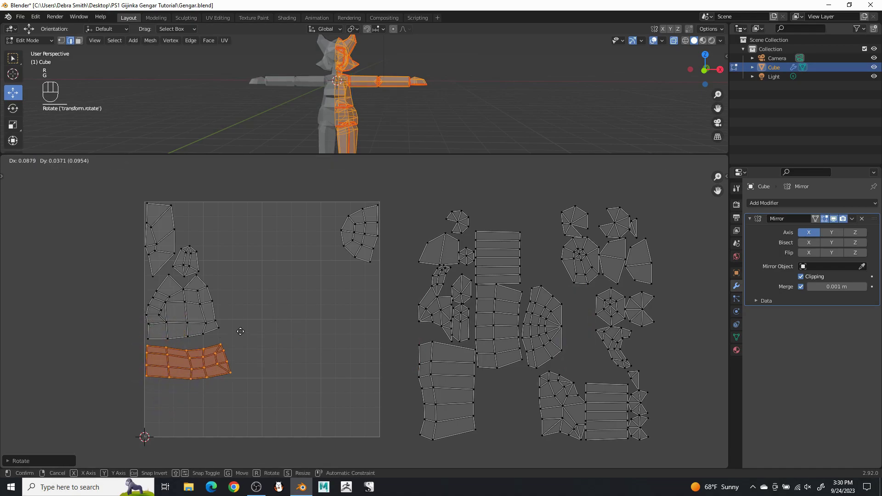
pyautogui.click(245, 331)
pyautogui.press('r')
pyautogui.click(258, 304)
pyautogui.press('g')
pyautogui.click(258, 299)
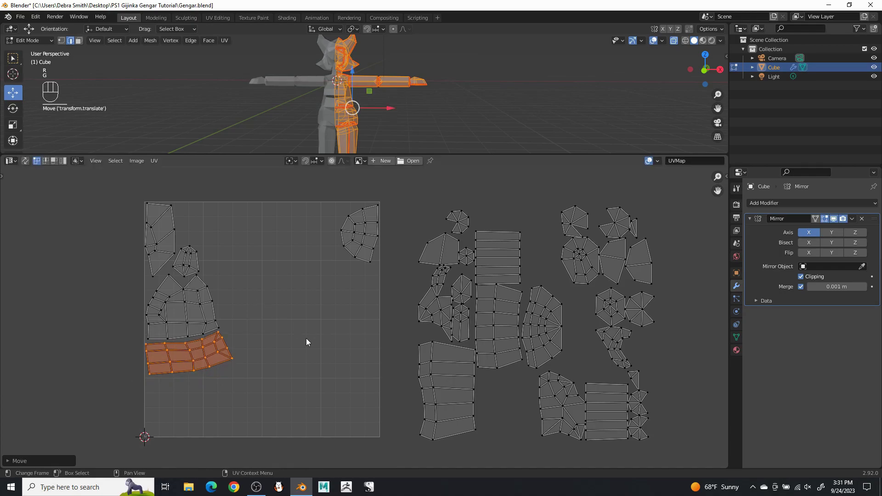
pyautogui.click(334, 358)
# Move the large, tall ribbed island into the UV square's lower-left area and rotate it to lie horizontally
pyautogui.keyDown('shift'); pyautogui.moveTo(440, 379); pyautogui.dragTo(481, 375, button='middle'); pyautogui.keyUp('shift')
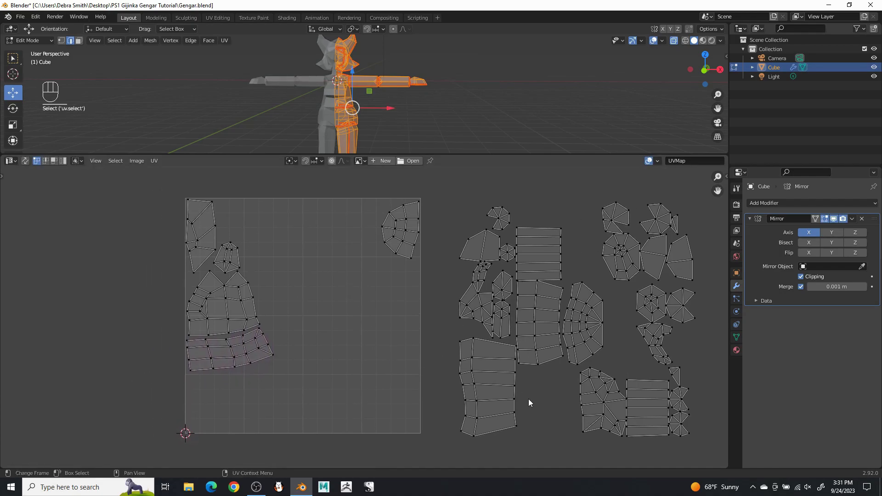
pyautogui.press('l')
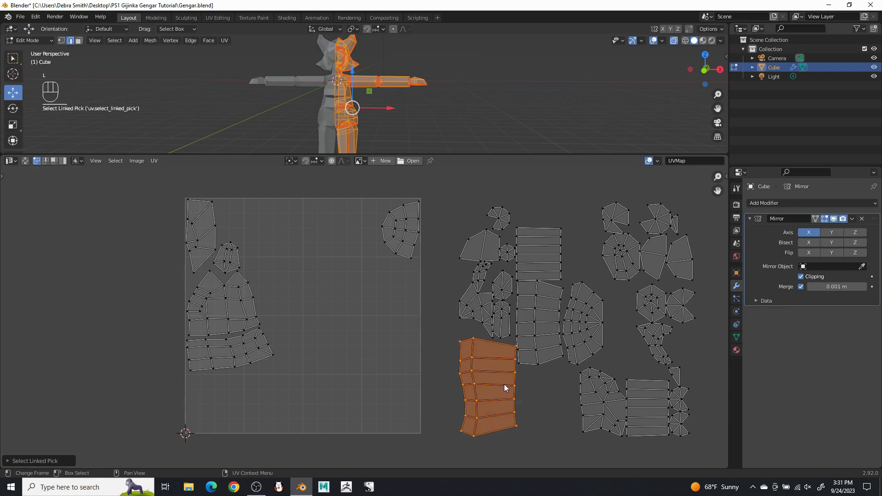
pyautogui.press('g')
pyautogui.click(264, 370)
pyautogui.press('r')
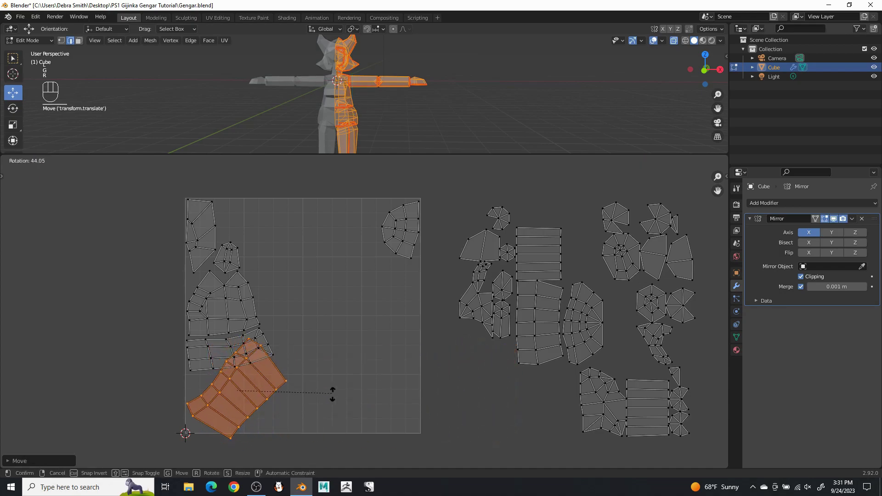
pyautogui.click(314, 164)
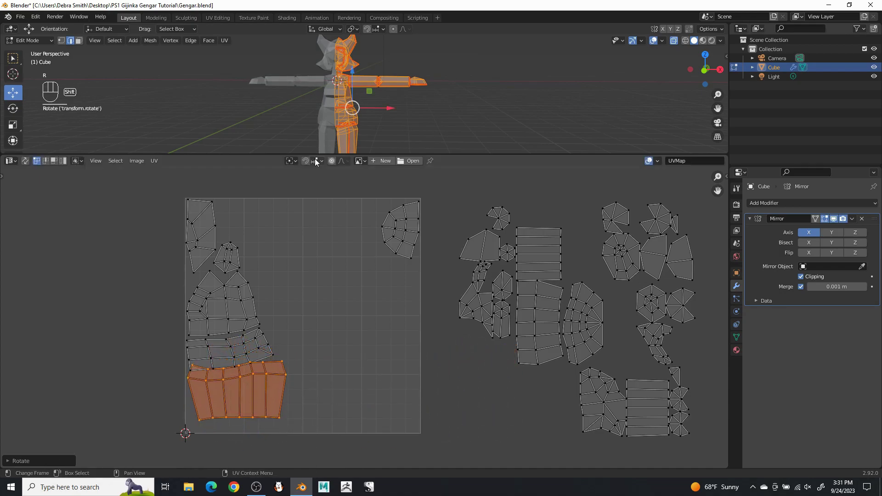
# Fit the large ribbed island into the UV square's bottom-left corner, clear of the strip above it, and deselect it
pyautogui.scroll(3, 313, 239)
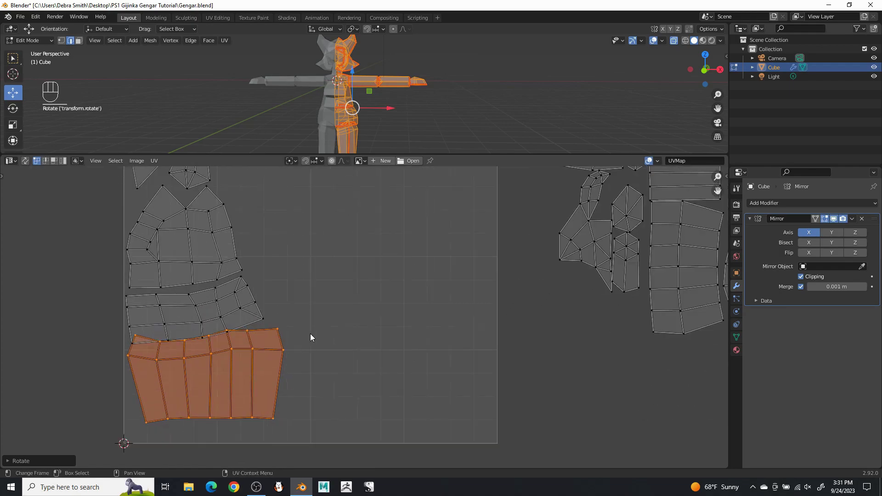
pyautogui.press('g')
pyautogui.click(312, 352)
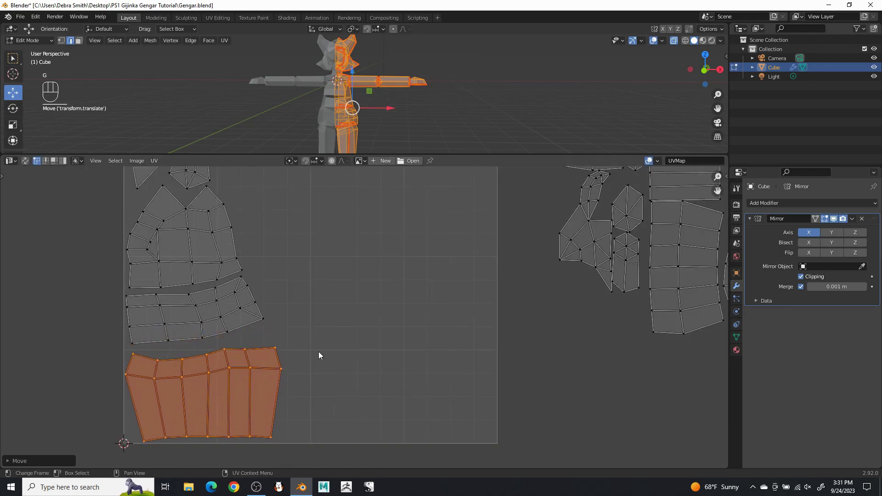
pyautogui.click(398, 327)
# Move the tall two-column grid island into the UV square, rotate it horizontal, and place it along the bottom edge beside the large ribbed island
pyautogui.scroll(-2, 398, 327)
pyautogui.moveTo(401, 299); pyautogui.dragTo(350, 338, button='middle')
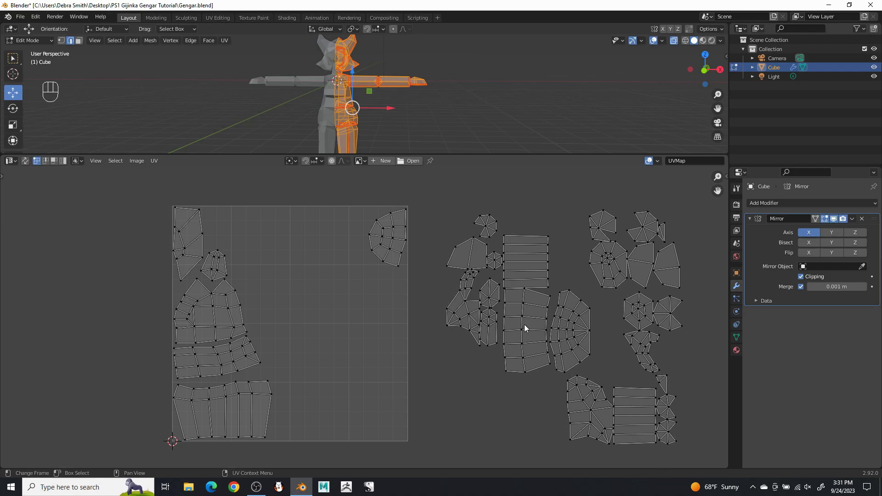
pyautogui.press('l')
pyautogui.press('g')
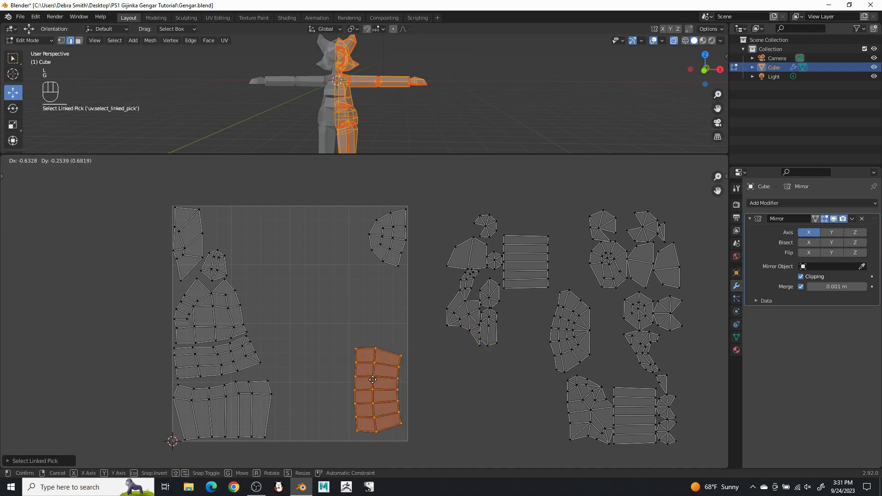
pyautogui.click(312, 391)
pyautogui.press('r')
pyautogui.click(368, 439)
pyautogui.press('g')
pyautogui.click(380, 412)
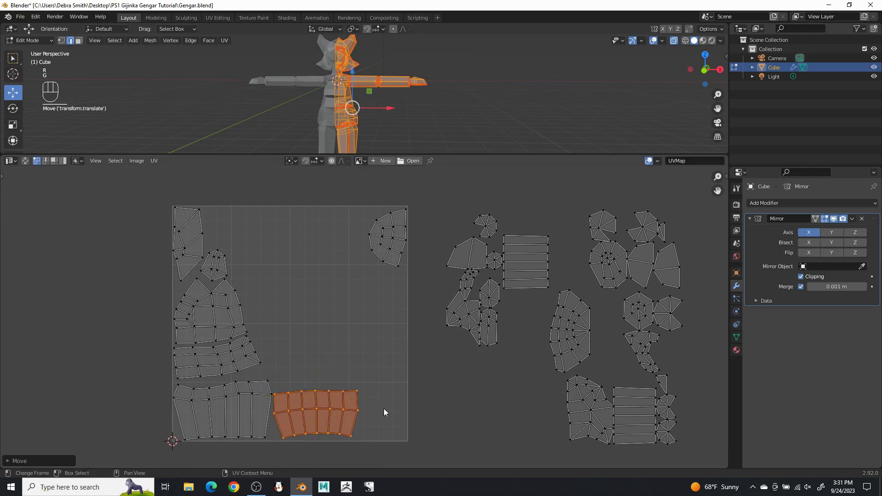
# Move the lower horizontally striped rectangular island into the UV square, rotate it about 90 degrees, and place it above the two-row grid island
pyautogui.click(445, 402)
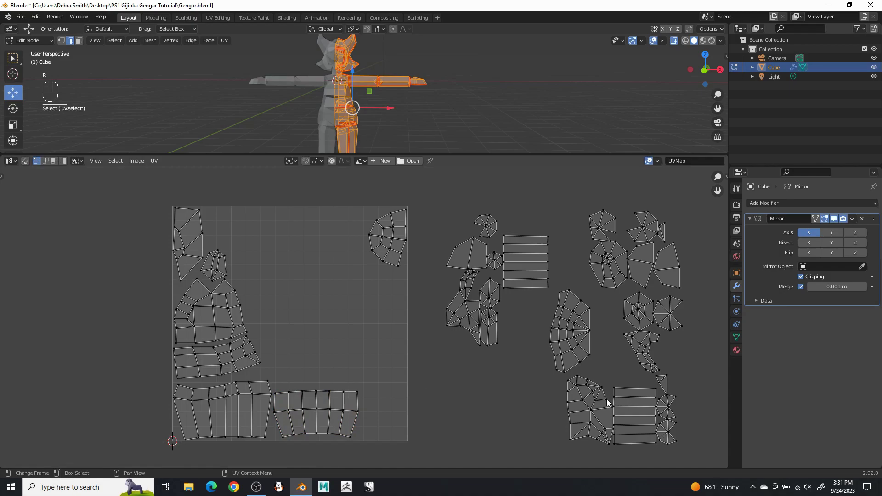
pyautogui.press('l')
pyautogui.press('g')
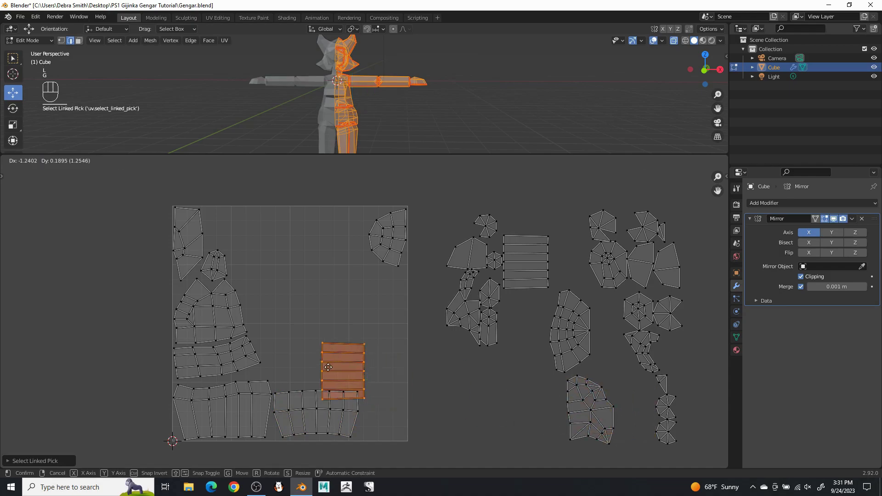
pyautogui.press('r')
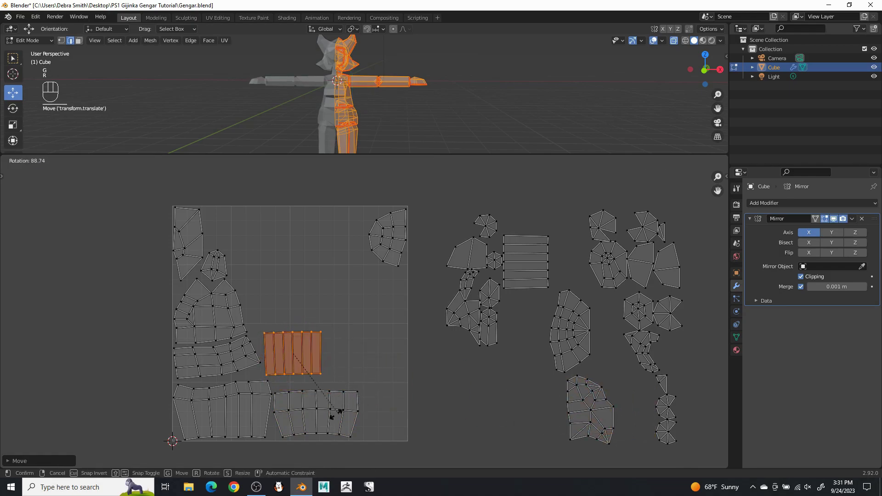
pyautogui.click(340, 407)
pyautogui.press('g')
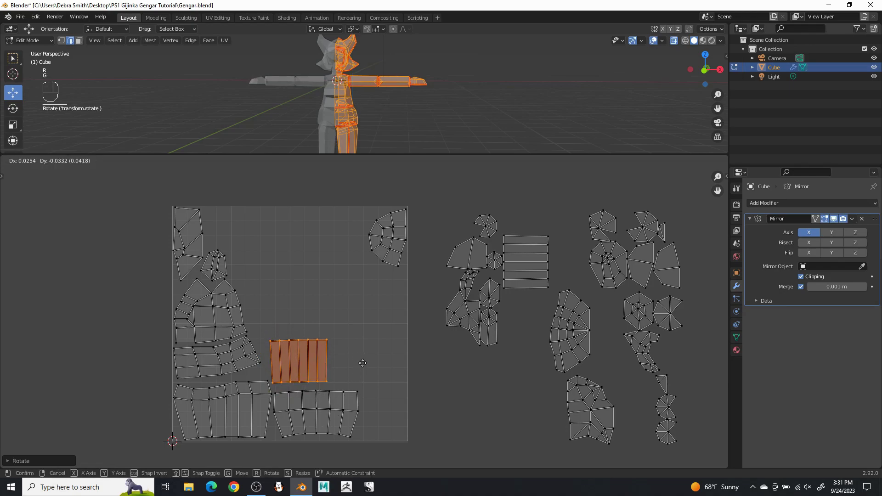
pyautogui.click(364, 368)
pyautogui.click(380, 337)
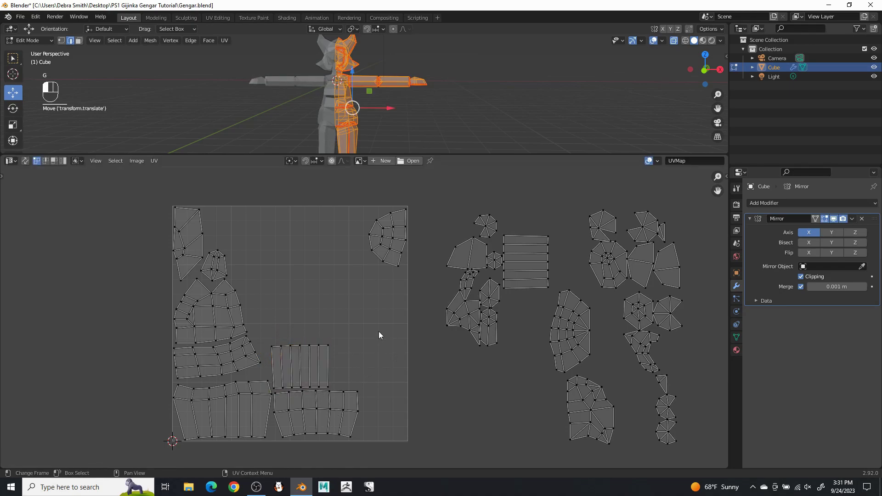
# Move the remaining striped rectangular island into the UV square, rotate it about 90 degrees, fit it beside the matching striped island, and deselect it
pyautogui.press('l')
pyautogui.press('g')
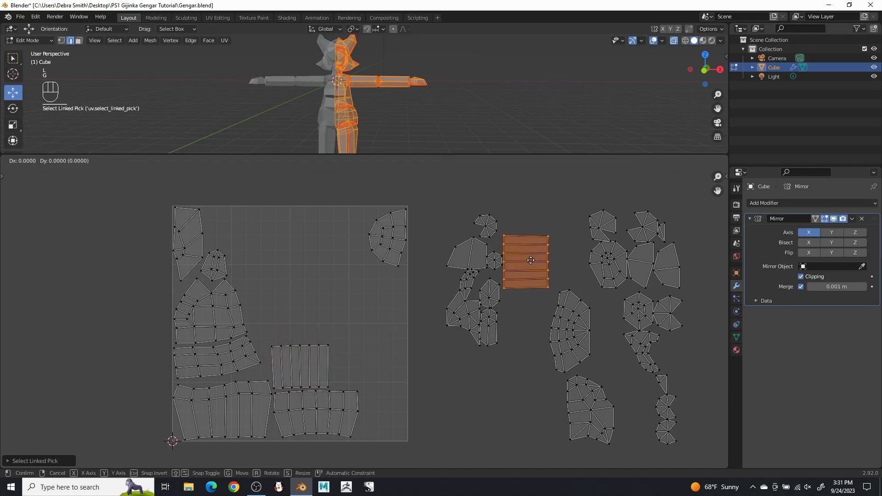
pyautogui.click(377, 354)
pyautogui.press('r')
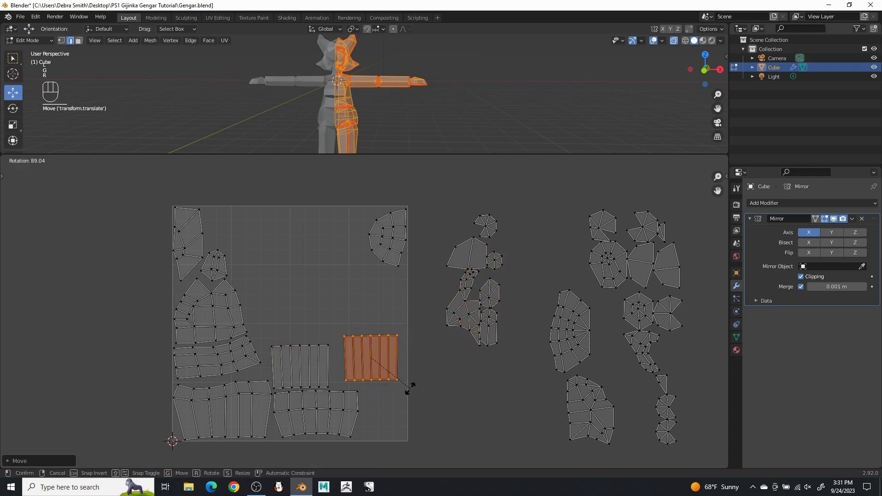
pyautogui.click(410, 389)
pyautogui.press('g')
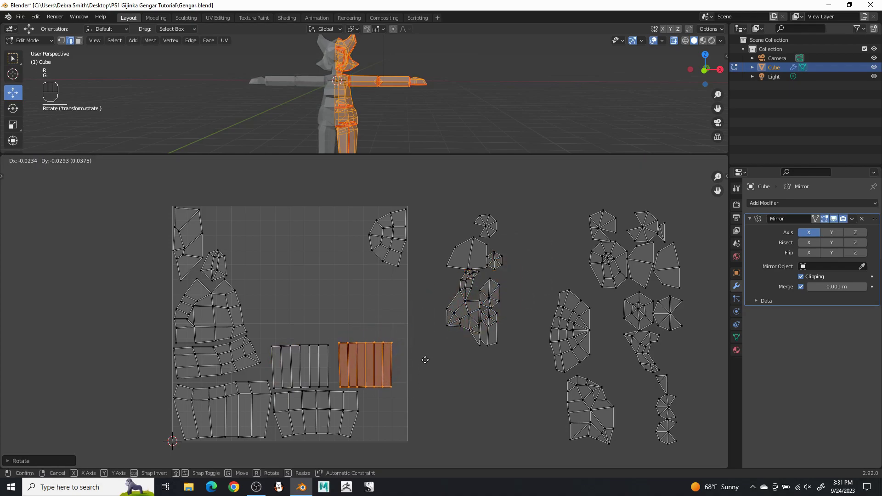
pyautogui.click(421, 360)
pyautogui.click(527, 369)
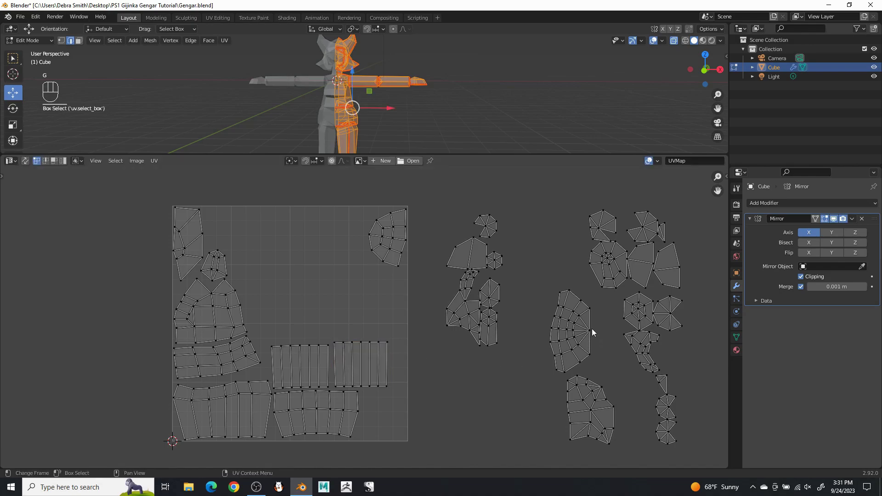
# Move the large half-round fan island into the UV square, rotate it horizontal with its arc upward, and fit it above the striped rectangle
pyautogui.press('l')
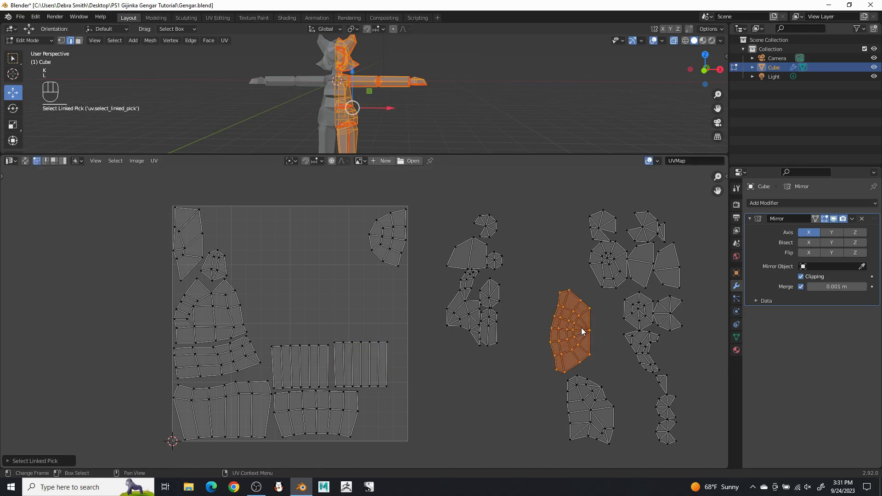
pyautogui.press('g')
pyautogui.click(295, 294)
pyautogui.press('r')
pyautogui.click(328, 363)
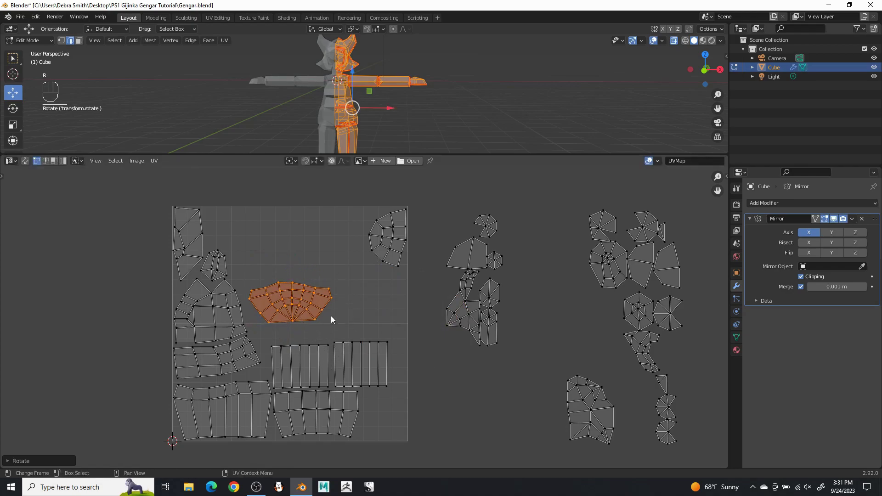
pyautogui.press('g')
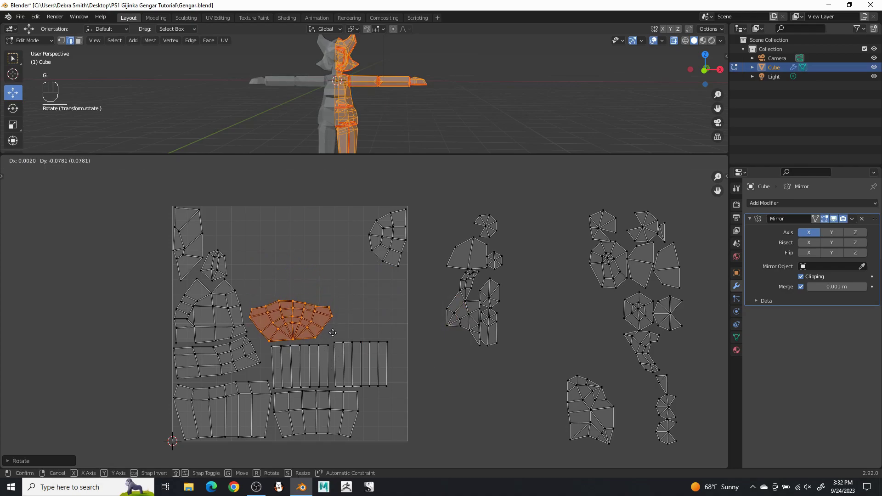
pyautogui.click(330, 332)
pyautogui.moveTo(432, 352); pyautogui.dragTo(439, 344)
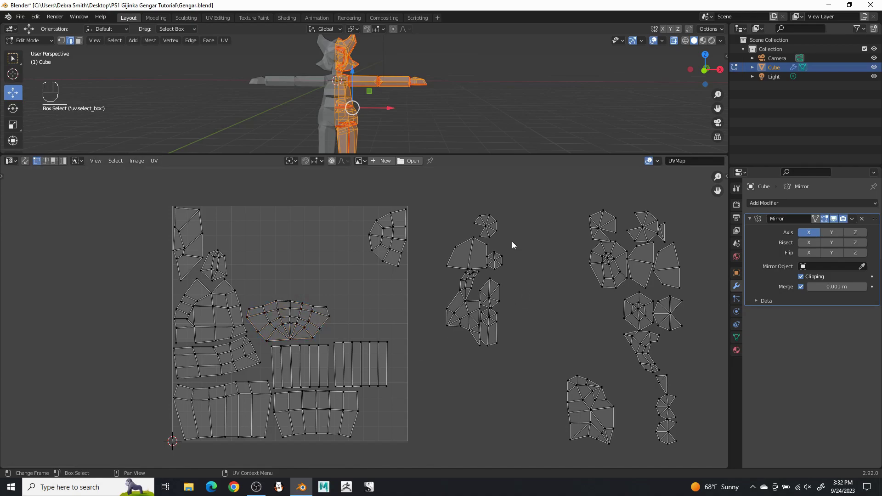
# Move the large irregular island with the curved side to the UV square's upper edge, beside the corner island, and deselect it
pyautogui.press('l')
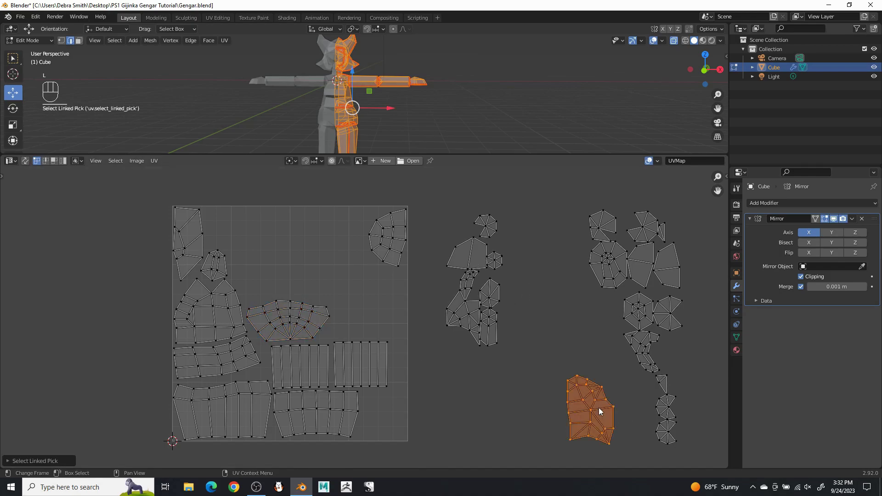
pyautogui.press('g')
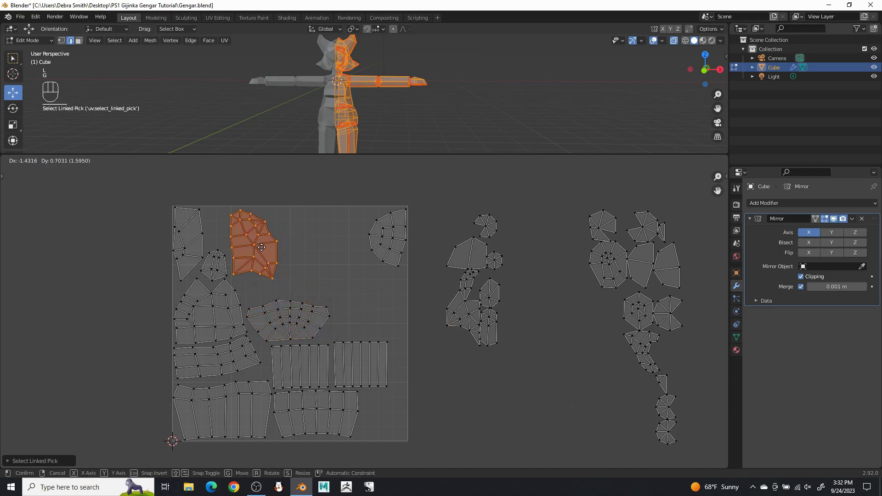
pyautogui.click(260, 247)
pyautogui.click(374, 261)
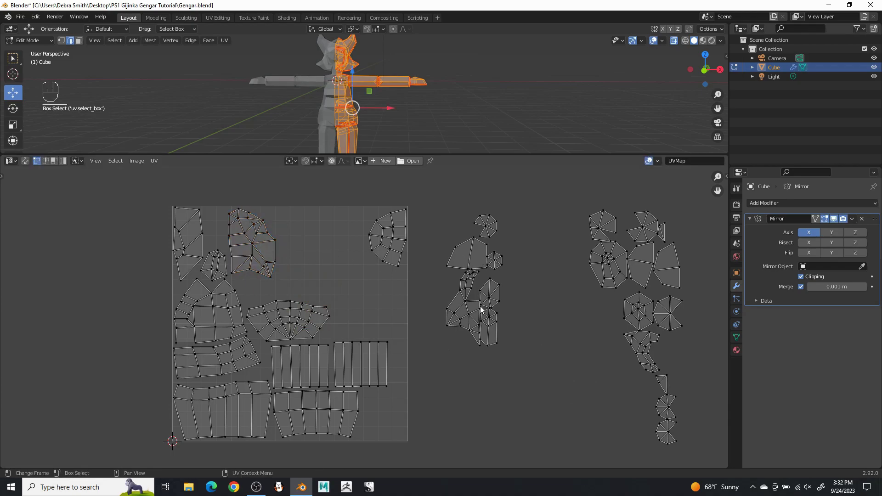
# Move the jagged island with the long narrow arm to the UV square's upper edge, beside the large irregular island, and deselect it
pyautogui.press('l')
pyautogui.press('g')
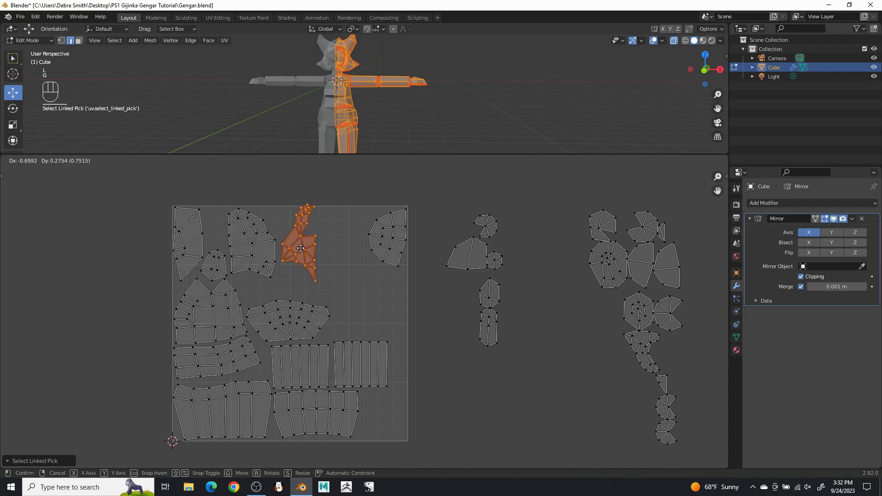
pyautogui.click(301, 252)
pyautogui.click(354, 258)
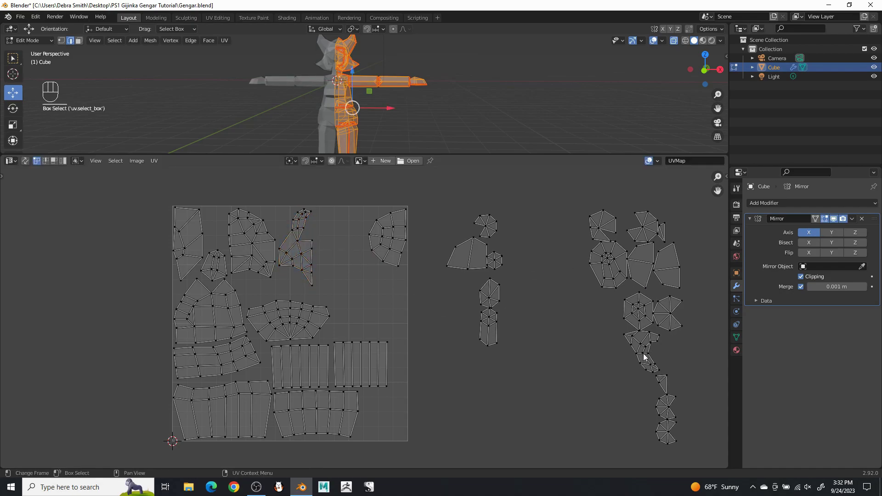
# Place the hook-shaped island with the tapering tail along the UV square's upper edge, beside the jagged island's arm, and deselect it
pyautogui.press('l')
pyautogui.press('g')
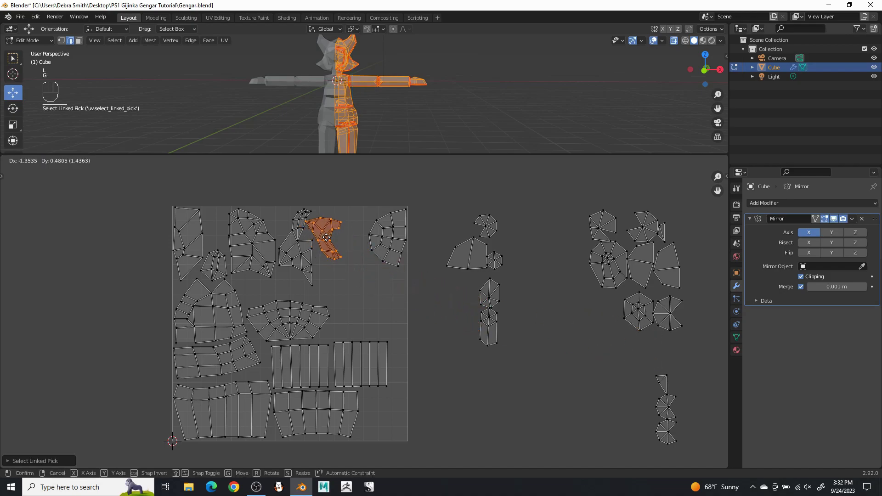
pyautogui.click(335, 227)
pyautogui.click(369, 256)
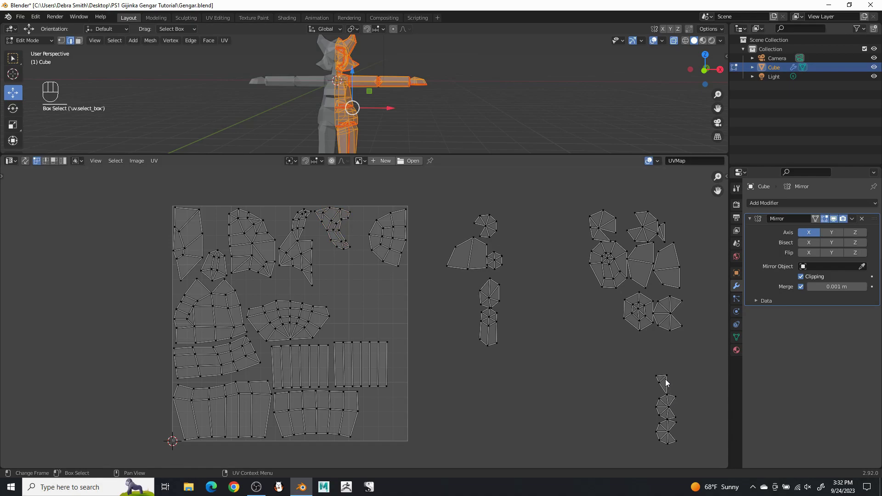
# Move the tiny triangular sliver island into the gap between the jagged island and the hook-shaped island, and deselect it
pyautogui.press('l')
pyautogui.press('g')
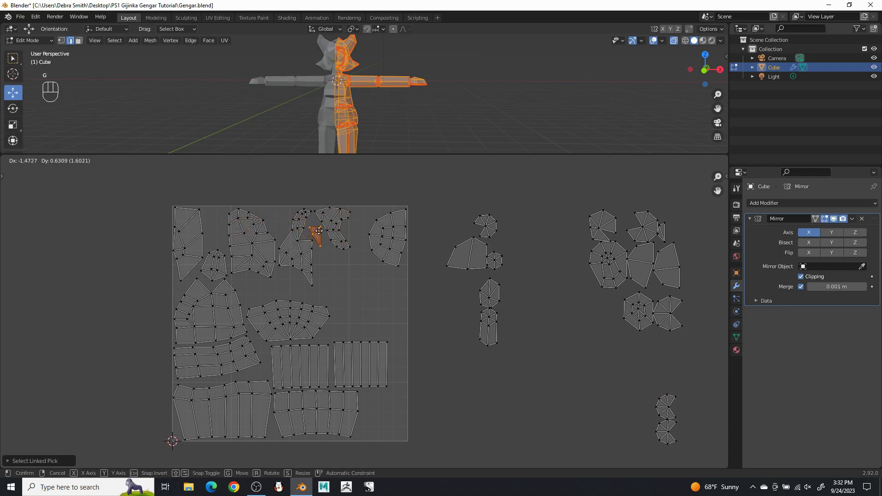
pyautogui.click(315, 234)
pyautogui.click(368, 303)
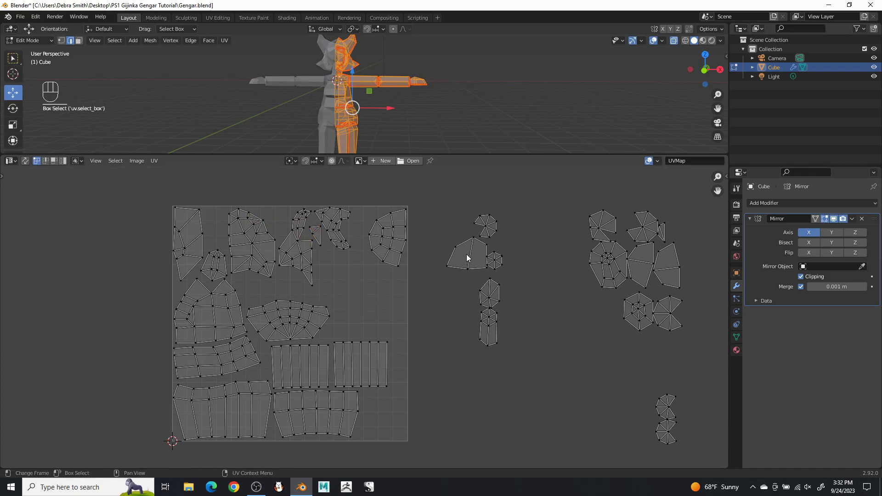
# Move the wide few-faced polygon island from above the small hexagon into the UV square's bottom-right corner and deselect it
pyautogui.press('l')
pyautogui.press('g')
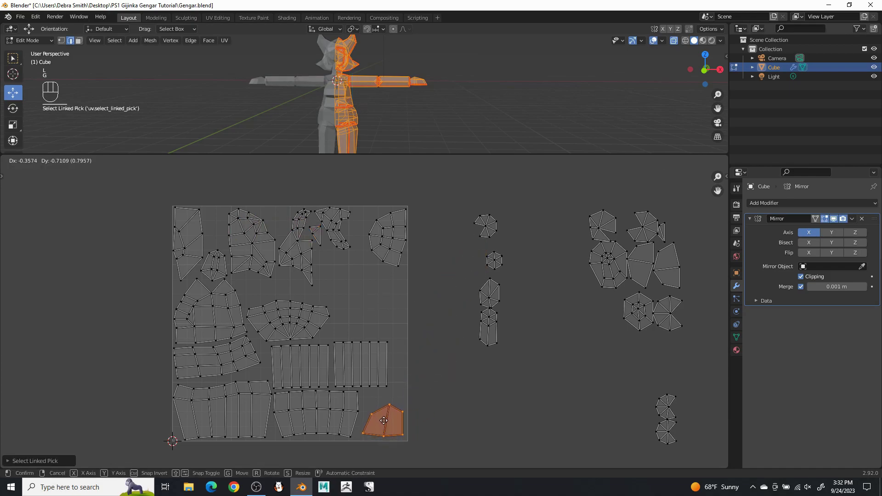
pyautogui.click(384, 421)
pyautogui.click(516, 394)
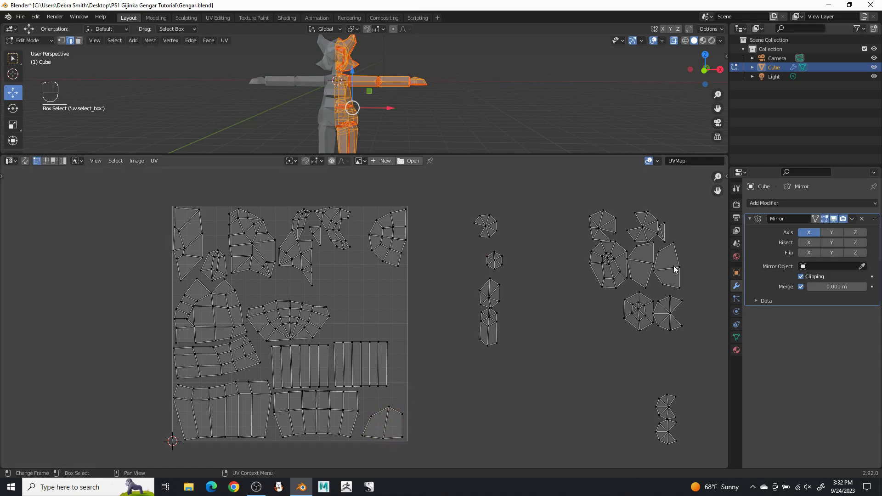
# Move the outermost few-faced polygon island against the UV square's right edge, above the striped rectangles, and deselect it
pyautogui.press('l')
pyautogui.press('g')
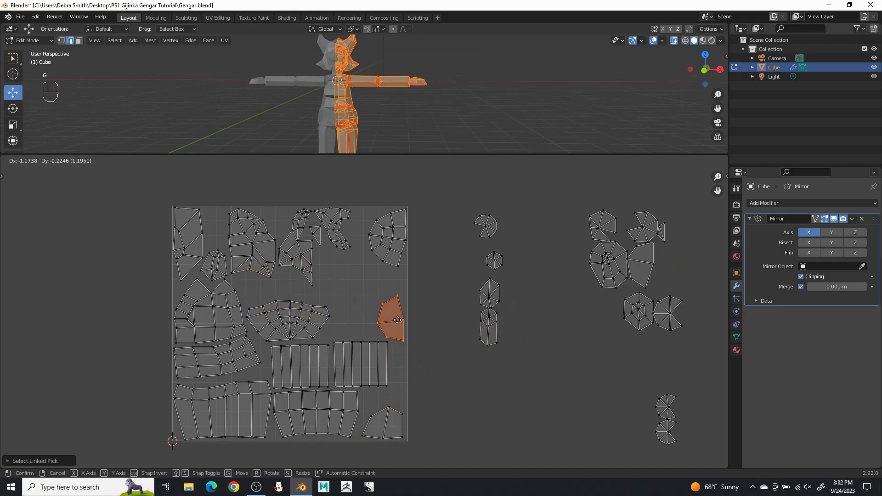
pyautogui.click(398, 320)
pyautogui.click(447, 338)
# Move the large rounded web-patterned island into the UV square, just below the hook-shaped island
pyautogui.press('l')
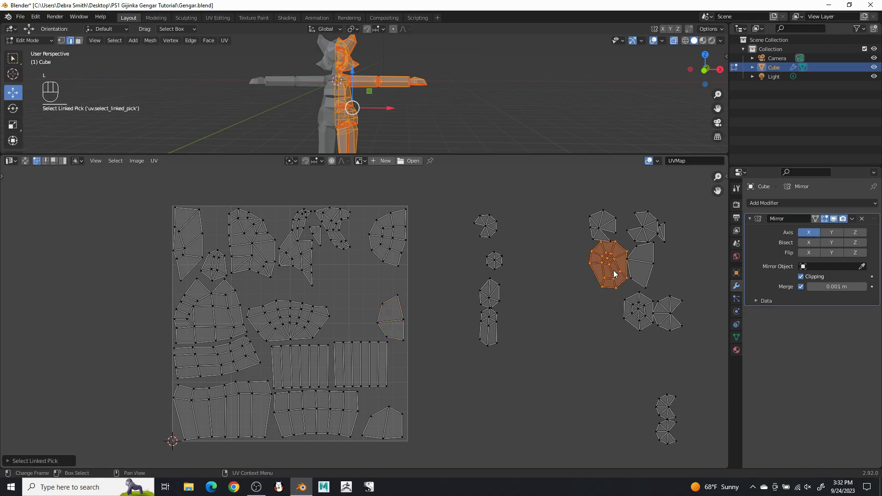
pyautogui.press('g')
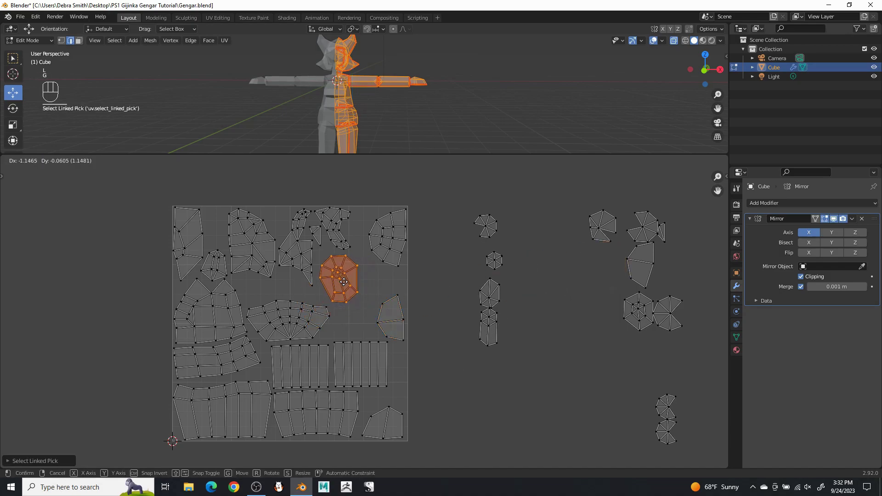
pyautogui.click(342, 280)
pyautogui.click(382, 287)
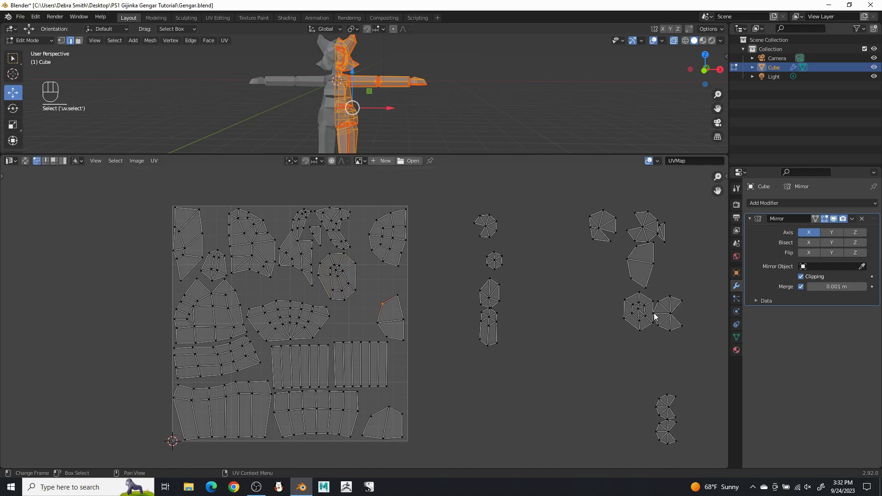
# Fit the hexagonal web-patterned island between the large rounded web island and the UV square's right edge, and deselect it
pyautogui.press('l')
pyautogui.press('g')
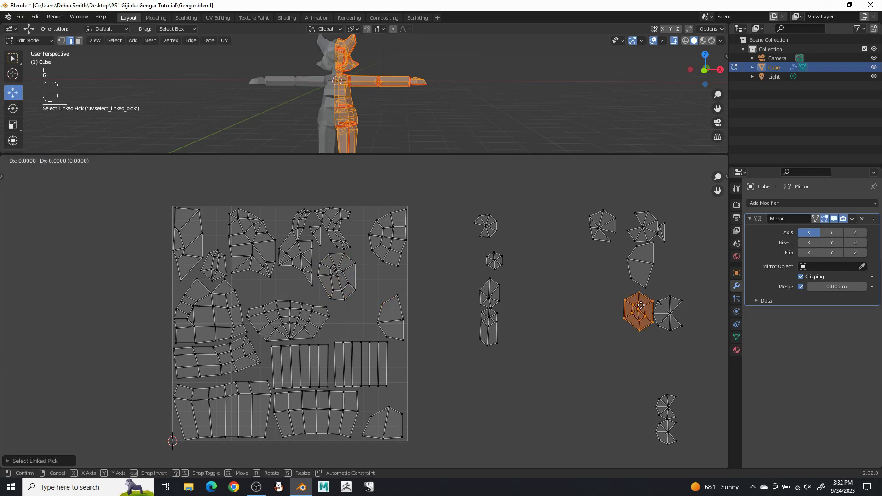
pyautogui.click(376, 277)
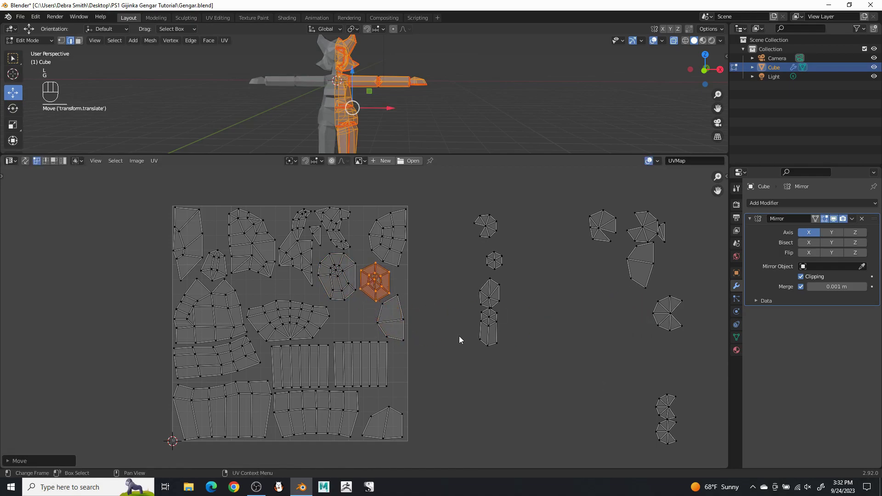
pyautogui.click(470, 340)
# Move the narrow, elongated island into the UV square, into the gap between the fan island and the right-edge polygon
pyautogui.press('l')
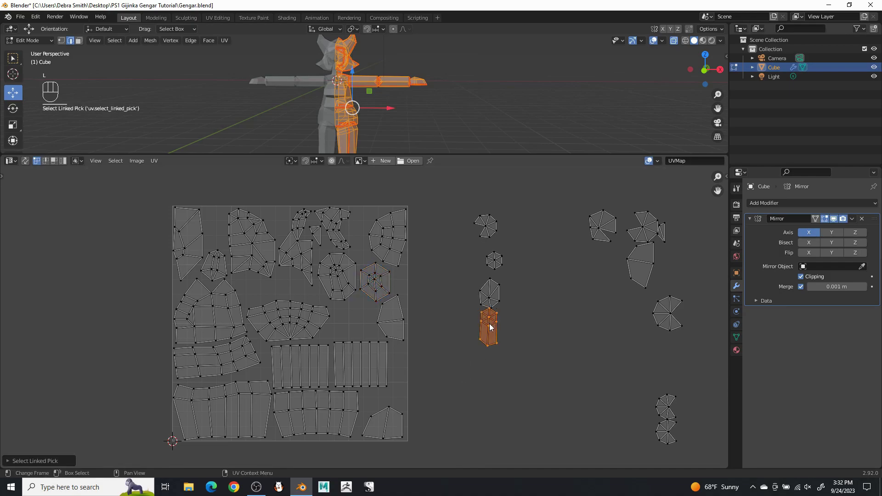
pyautogui.press('h')
pyautogui.hotkey('ctrl', 'z')
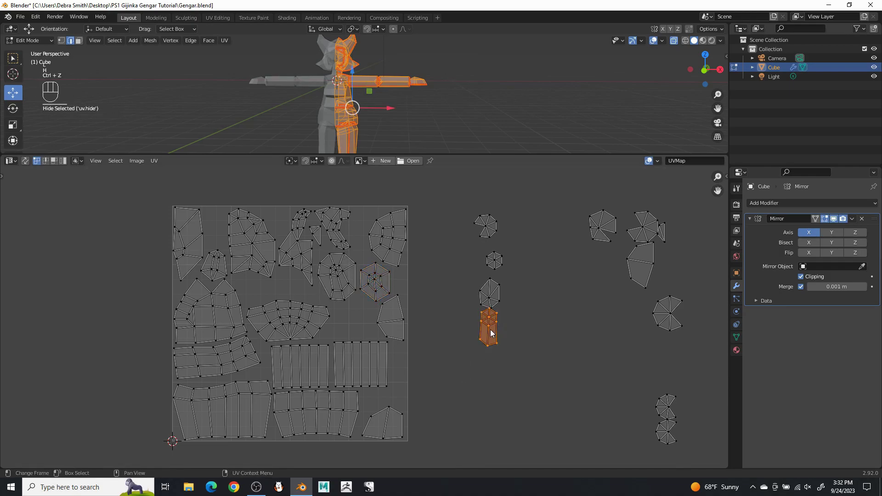
pyautogui.press('g')
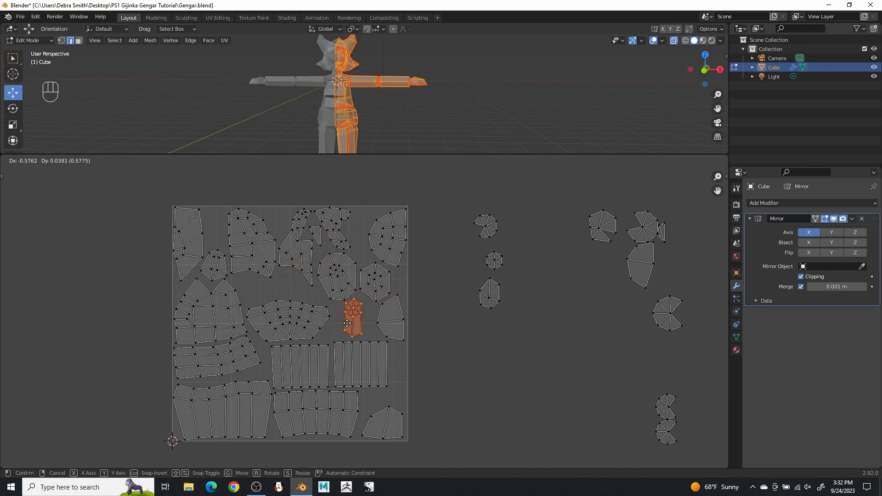
# Move the small rounded wedge-faced island to the UV square's upper edge, between the hook-shaped island and the corner half-round island
pyautogui.press('l')
pyautogui.press('g')
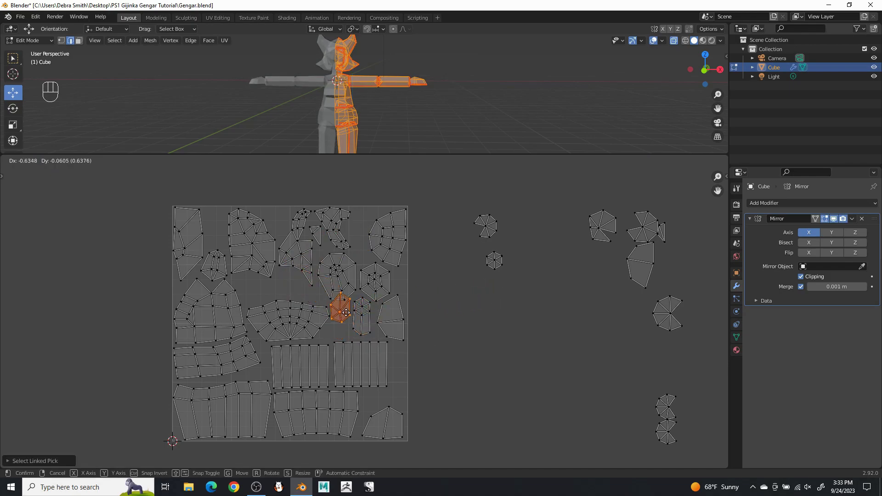
pyautogui.click(365, 225)
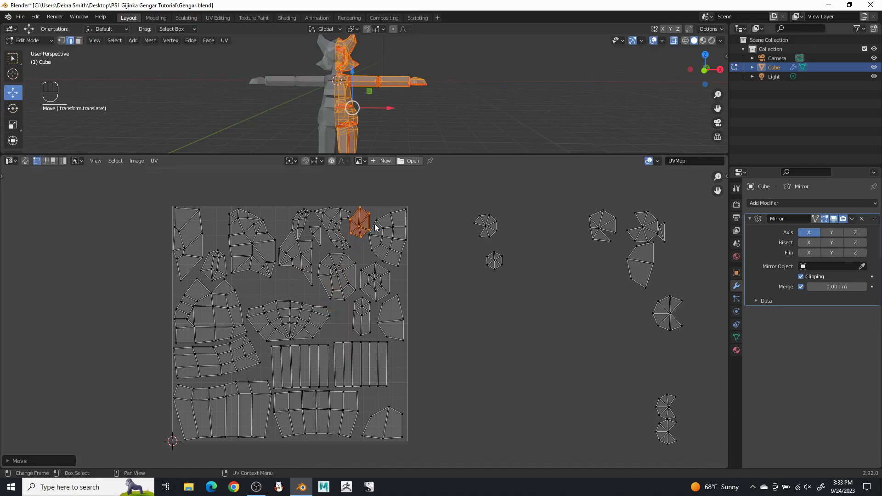
# Rotate the small wedge-faced island upright, nudge it into place at the UV square's upper edge, and deselect it
pyautogui.scroll(2, 379, 220)
pyautogui.moveTo(384, 205); pyautogui.dragTo(399, 325, button='middle')
pyautogui.scroll(1, 390, 298)
pyautogui.press('r')
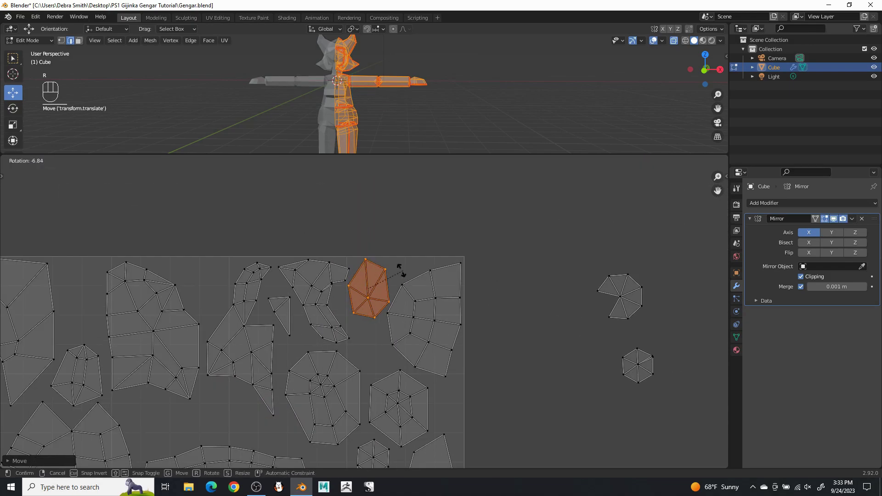
pyautogui.click(378, 294)
pyautogui.press('g')
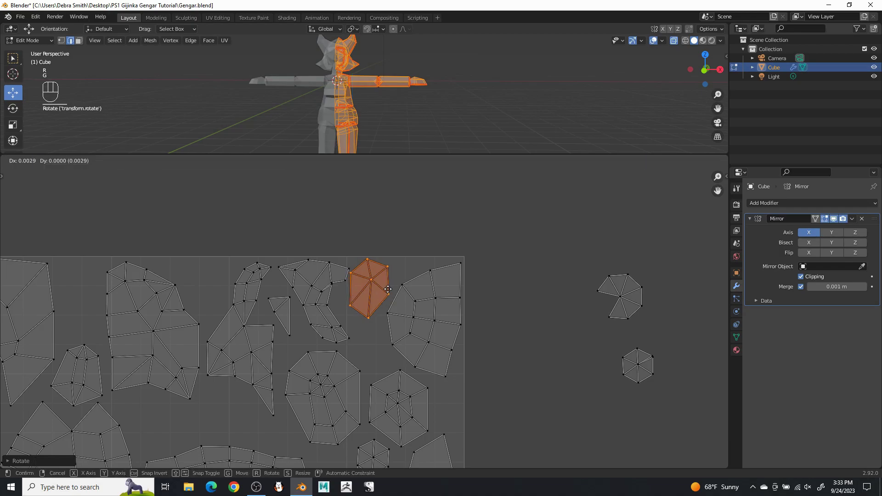
pyautogui.click(390, 286)
pyautogui.click(536, 358)
# Move the tiny sliver island into the UV square, just below the hook-shaped island near the large rounded web island, and deselect it
pyautogui.scroll(-2, 535, 367)
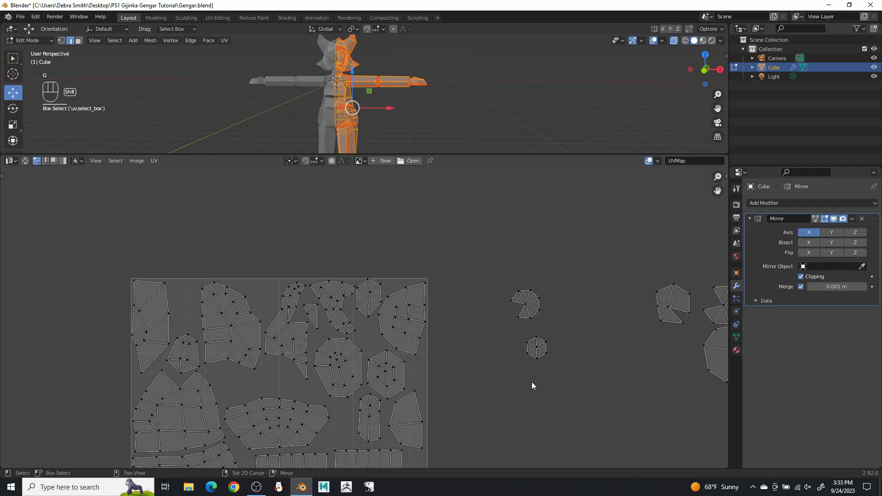
pyautogui.moveTo(534, 384); pyautogui.dragTo(407, 303, button='middle')
pyautogui.scroll(-1, 550, 292)
pyautogui.moveTo(531, 303); pyautogui.dragTo(547, 285, button='middle')
pyautogui.press('l')
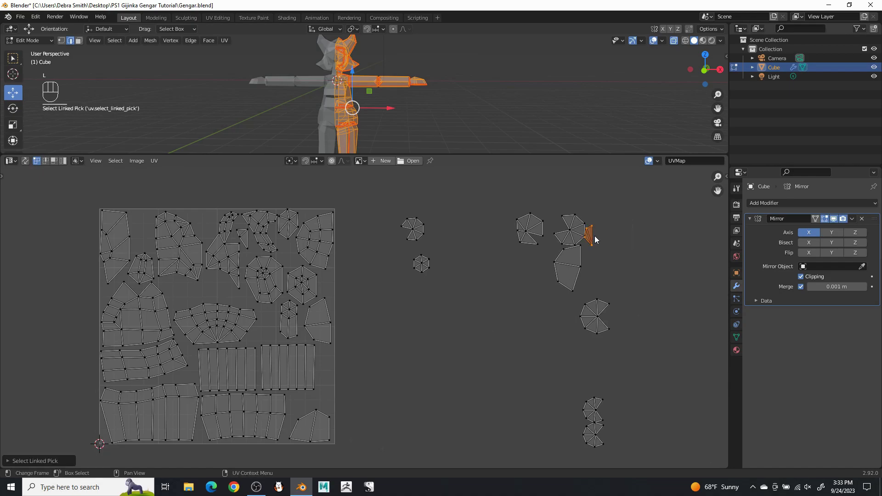
pyautogui.press('g')
pyautogui.click(293, 257)
pyautogui.click(399, 301)
# Move the loose polygonal island above the fan island, rotate it flat side down, resize it to fit the gap, and deselect it
pyautogui.press('l')
pyautogui.press('g')
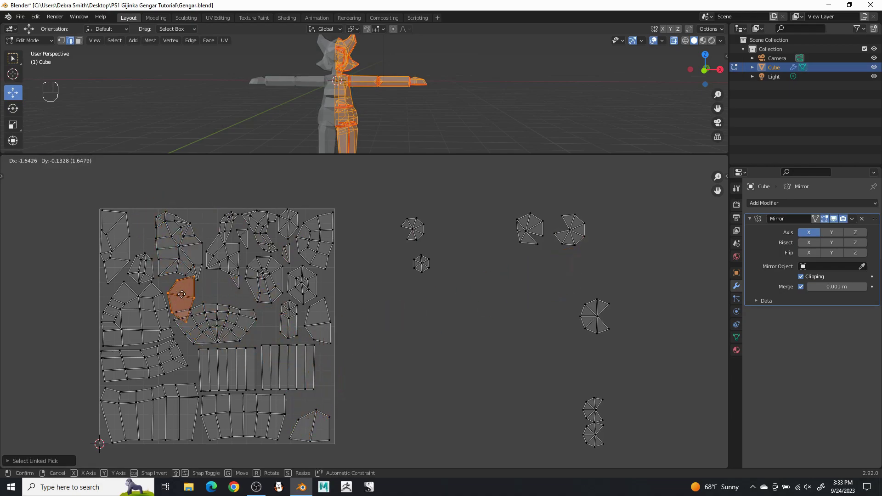
pyautogui.click(220, 294)
pyautogui.press('r')
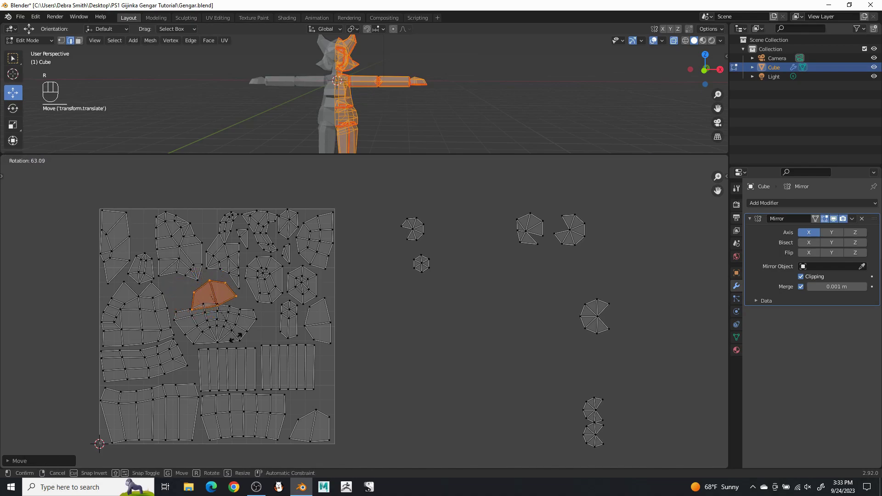
pyautogui.click(230, 313)
pyautogui.press('g')
pyautogui.click(235, 301)
pyautogui.press('s')
pyautogui.click(248, 297)
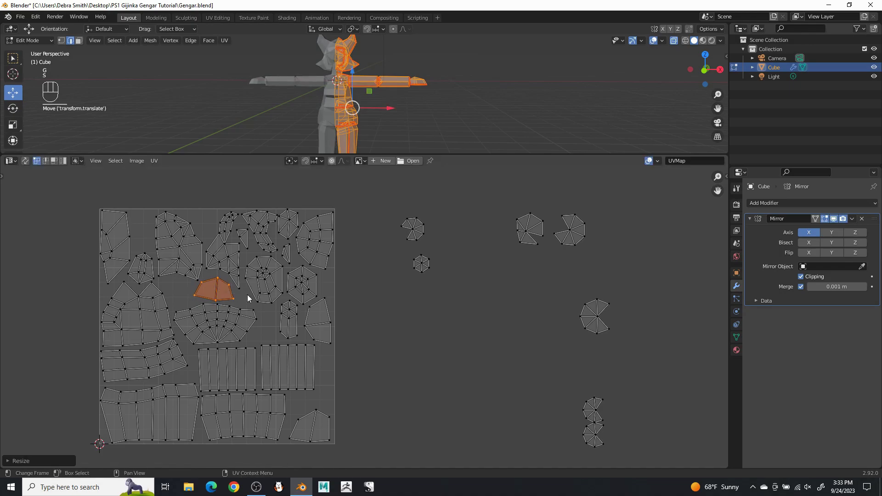
pyautogui.press('g')
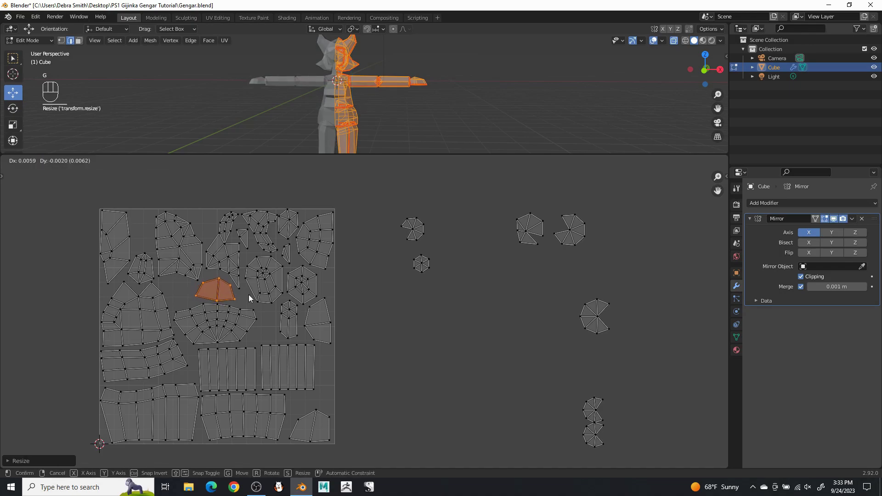
pyautogui.click(249, 295)
pyautogui.click(594, 288)
# Move the lowest single notched disc island to the square's right edge, above the corner polygon, and shrink it to fit
pyautogui.press('l')
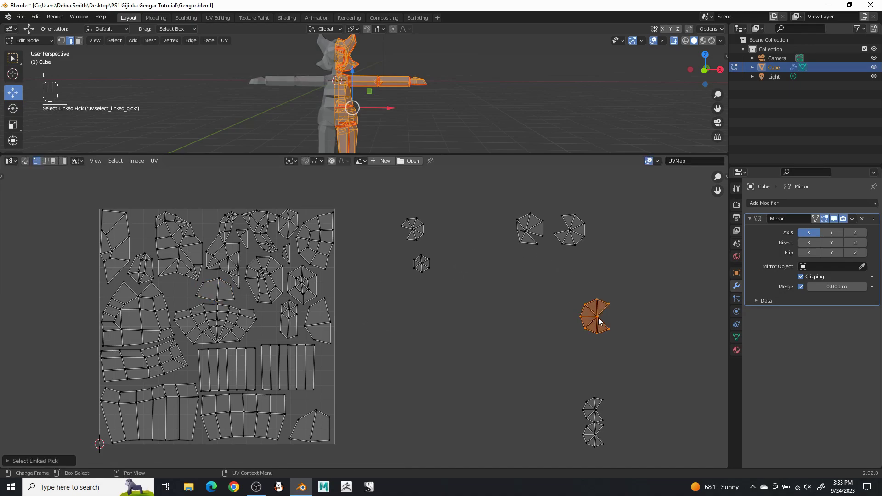
pyautogui.press('g')
pyautogui.click(325, 395)
pyautogui.press('s')
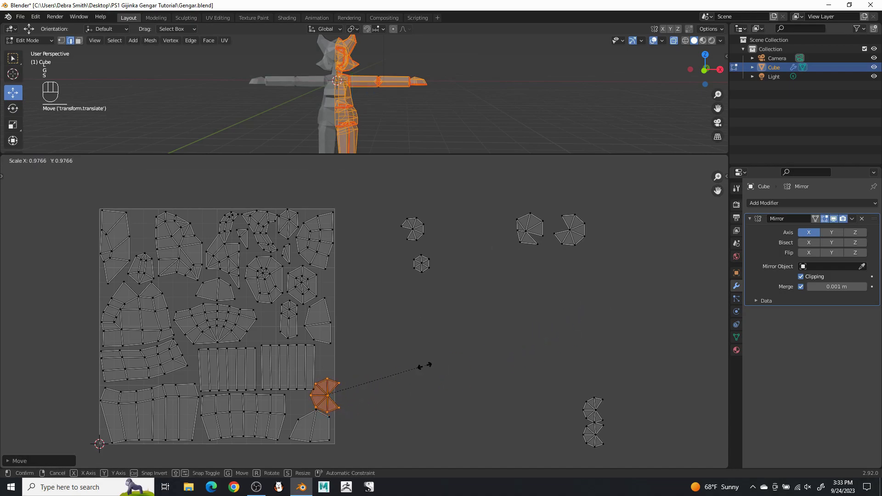
pyautogui.click(380, 380)
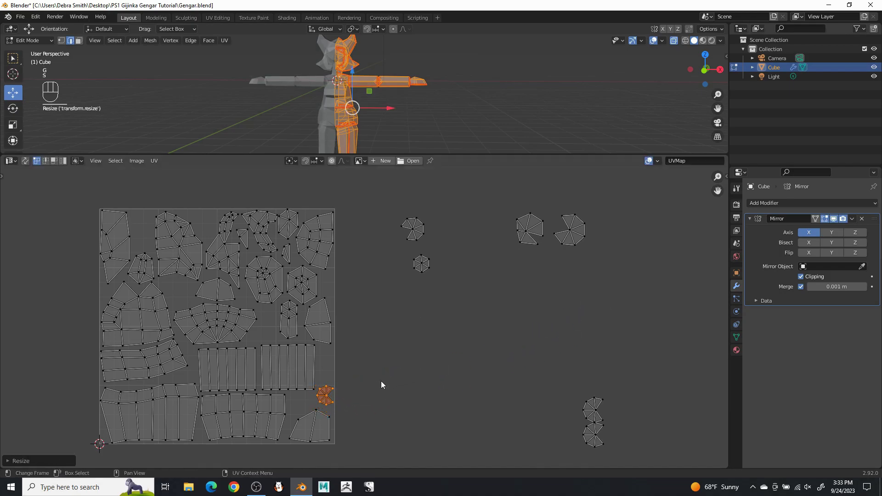
pyautogui.click(419, 381)
# Move the outermost upper notched disc island beside the vertical-strip island at the square's right edge, and shrink it to fit
pyautogui.press('l')
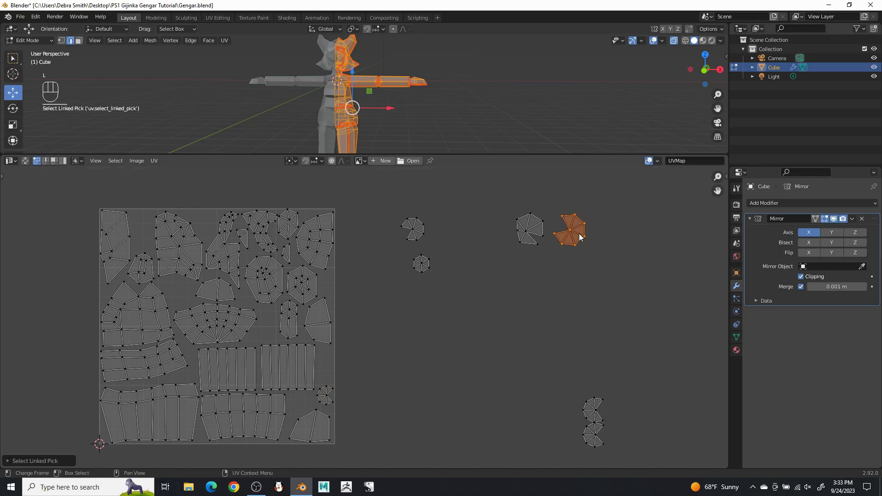
pyautogui.press('g')
pyautogui.click(327, 374)
pyautogui.press('s')
pyautogui.click(395, 353)
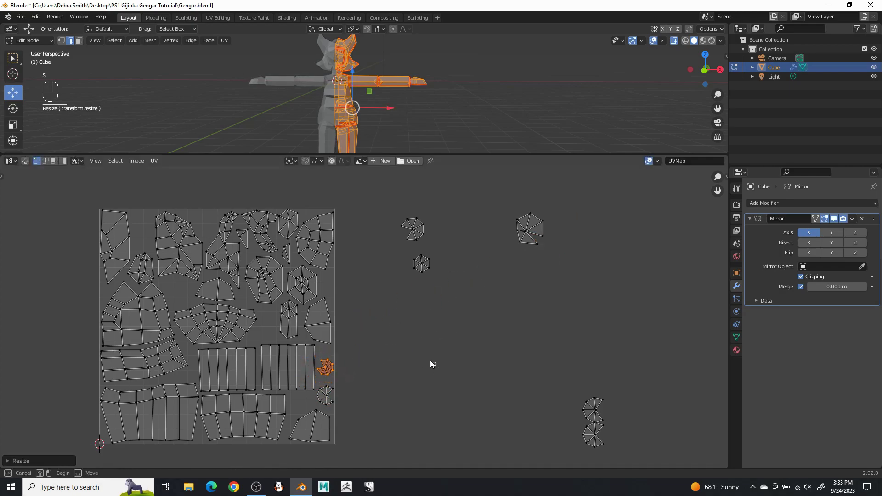
pyautogui.click(441, 350)
# Move the next large notched disc island into the gap above the bottom-corner polygon, shrink it, and deselect it
pyautogui.press('l')
pyautogui.press('g')
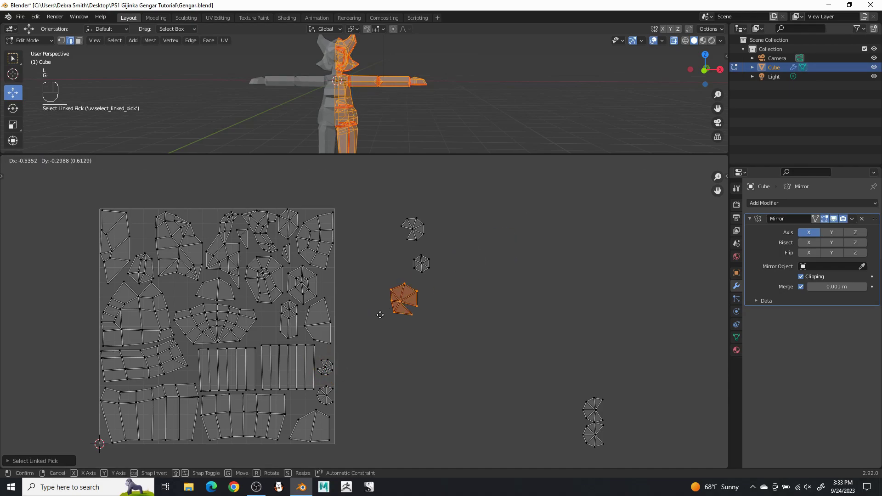
pyautogui.click(307, 406)
pyautogui.press('s')
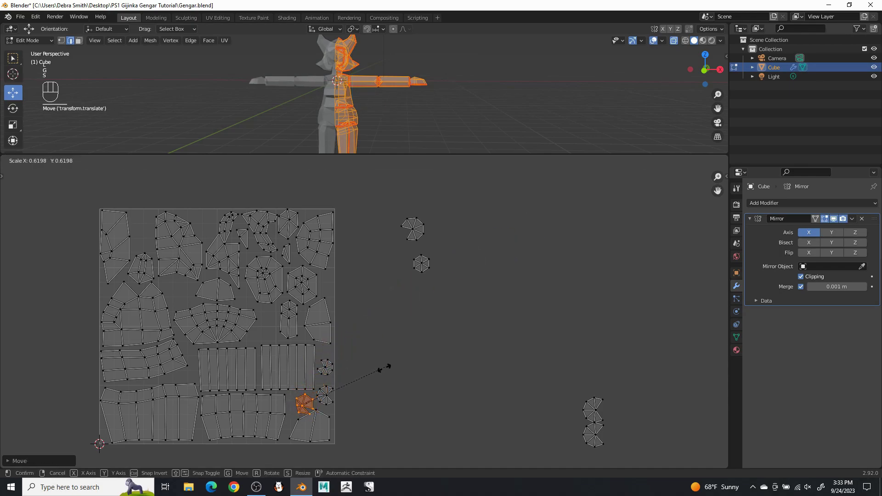
pyautogui.click(398, 372)
pyautogui.press('g')
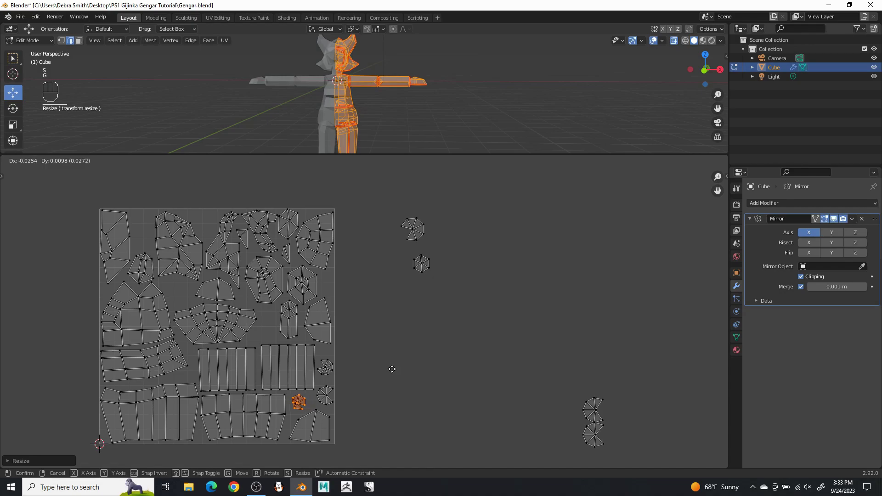
pyautogui.click(392, 368)
pyautogui.click(485, 359)
# Move the small hexagonal disc island to the square's upper edge, between the left-edge island and the large half-round island
pyautogui.moveTo(410, 250); pyautogui.dragTo(443, 287)
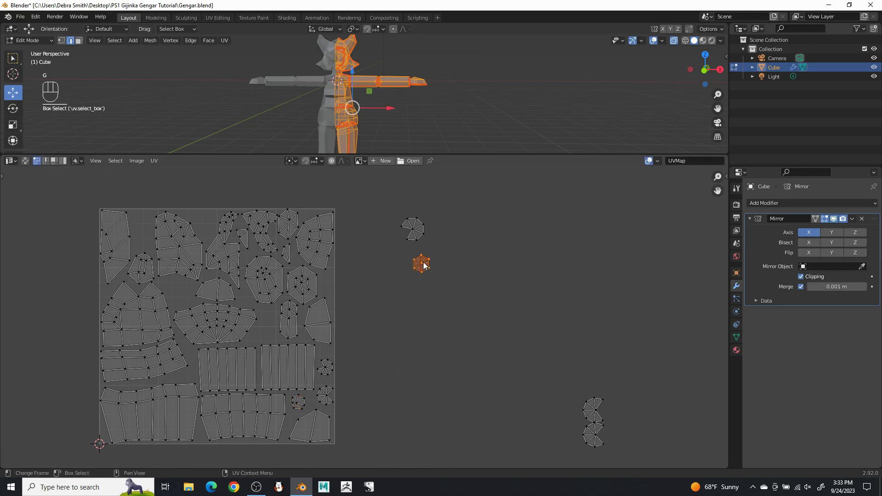
pyautogui.press('g')
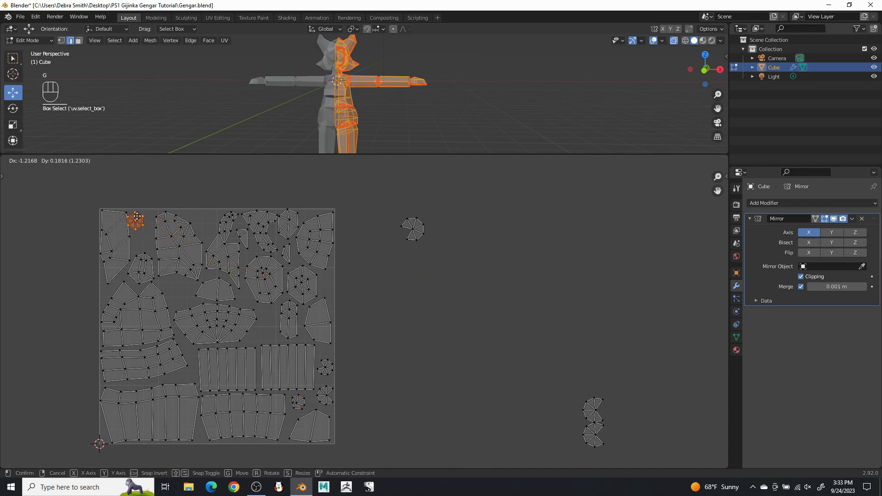
pyautogui.click(144, 220)
# Move the upper notched disc island between the fan island and the narrow elongated island, shrink it to fit, and deselect it
pyautogui.moveTo(480, 308); pyautogui.dragTo(372, 210)
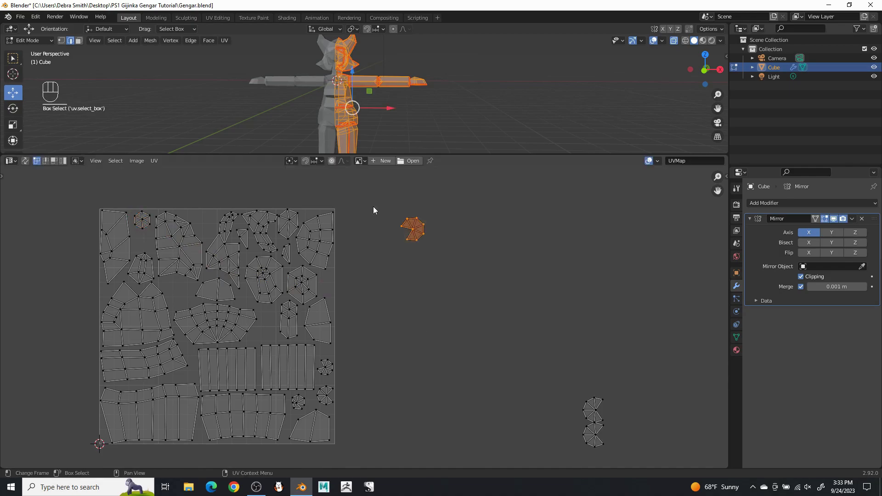
pyautogui.press('g')
pyautogui.click(269, 335)
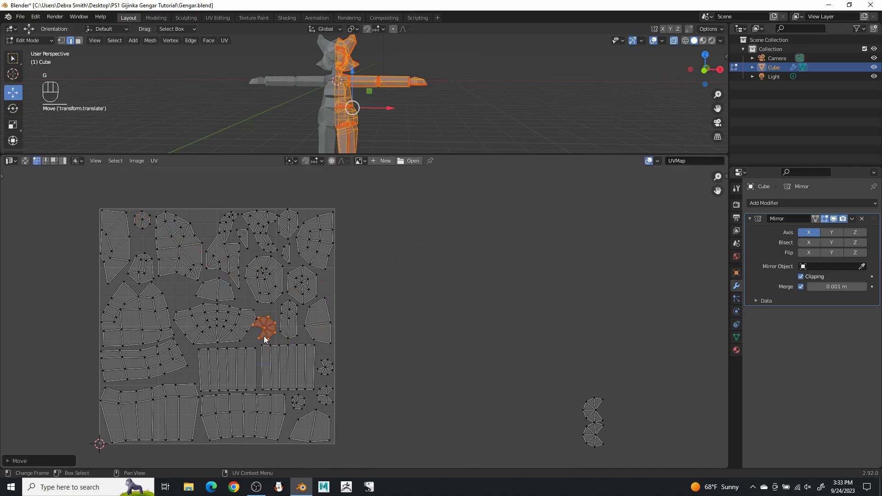
pyautogui.press('s')
pyautogui.click(348, 310)
pyautogui.click(594, 415)
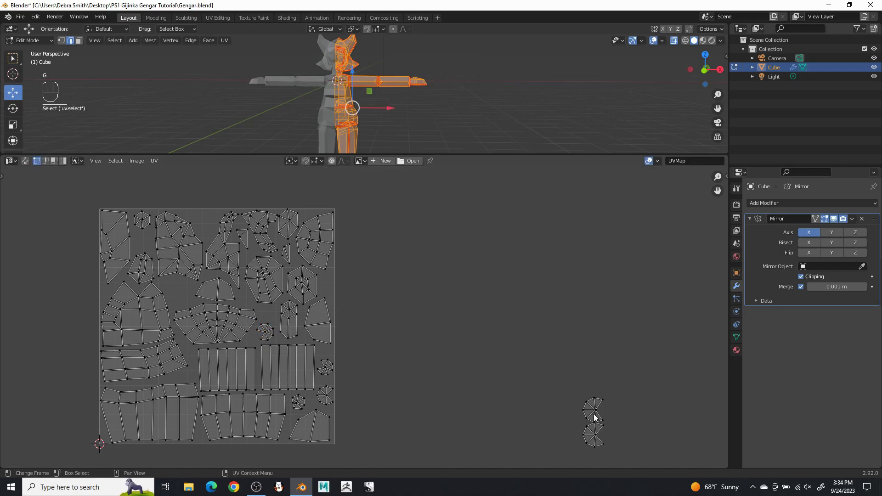
# Move the two stacked notched disc islands together into the gap left of the half-round island above the fan, shrinking them to fit
pyautogui.press('l')
pyautogui.press('l')
pyautogui.press('g')
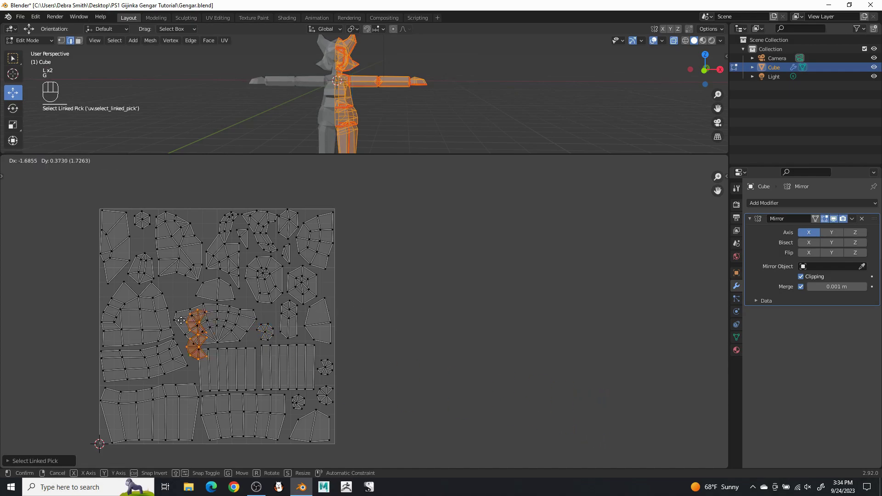
pyautogui.click(183, 291)
pyautogui.press('s')
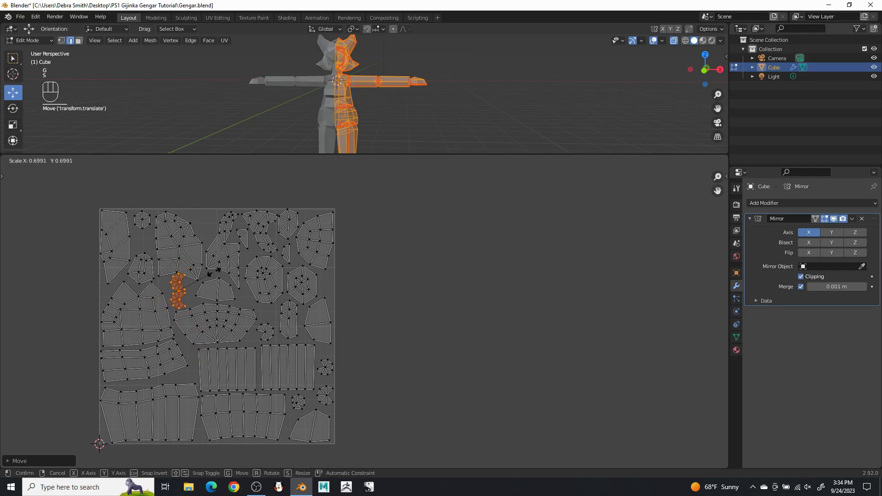
pyautogui.click(214, 272)
pyautogui.press('g')
pyautogui.click(222, 291)
pyautogui.press('s')
pyautogui.click(237, 294)
pyautogui.press('g')
pyautogui.click(237, 298)
pyautogui.click(199, 308)
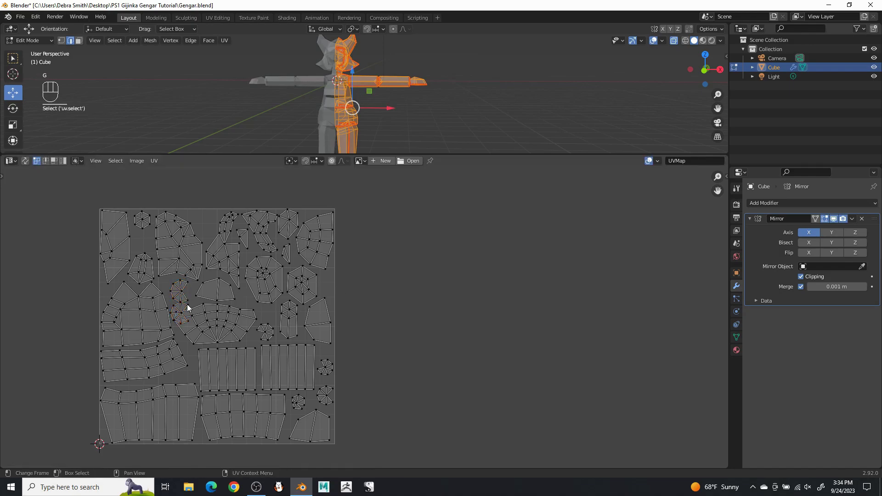
# Move the lower of the two stacked disc islands to the upper-edge gap beside the large half-round island, and deselect it
pyautogui.press('l')
pyautogui.press('g')
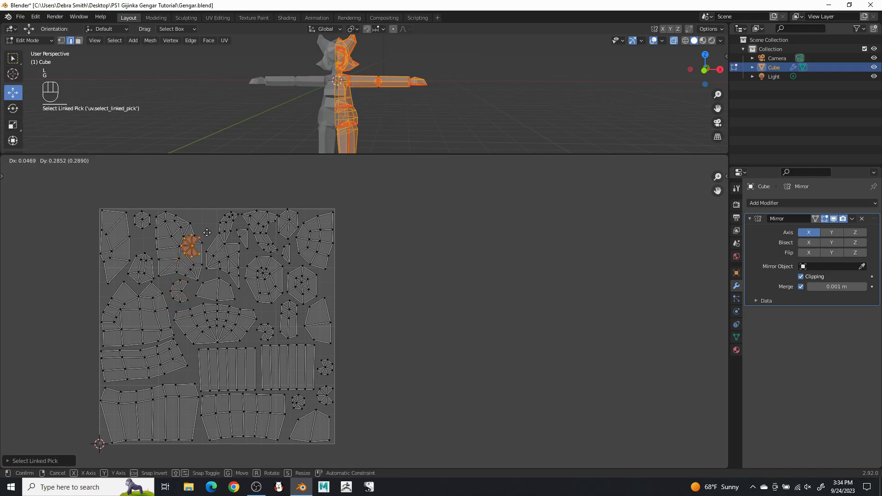
pyautogui.click(214, 222)
pyautogui.moveTo(427, 272); pyautogui.dragTo(480, 301)
pyautogui.keyDown('shift'); pyautogui.moveTo(440, 309); pyautogui.dragTo(522, 308, button='middle'); pyautogui.keyUp('shift')
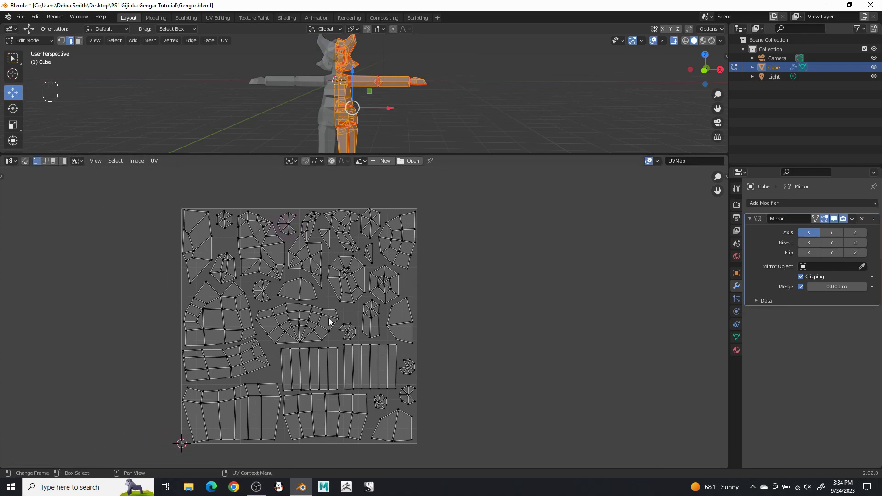
pyautogui.scroll(3, 406, 274)
pyautogui.scroll(-1, 461, 325)
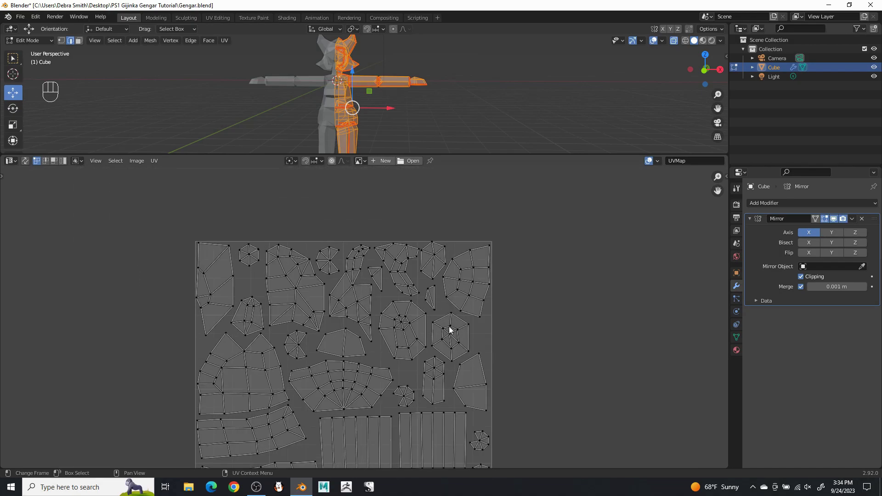
pyautogui.scroll(3, 515, 335)
pyautogui.scroll(-3, 498, 325)
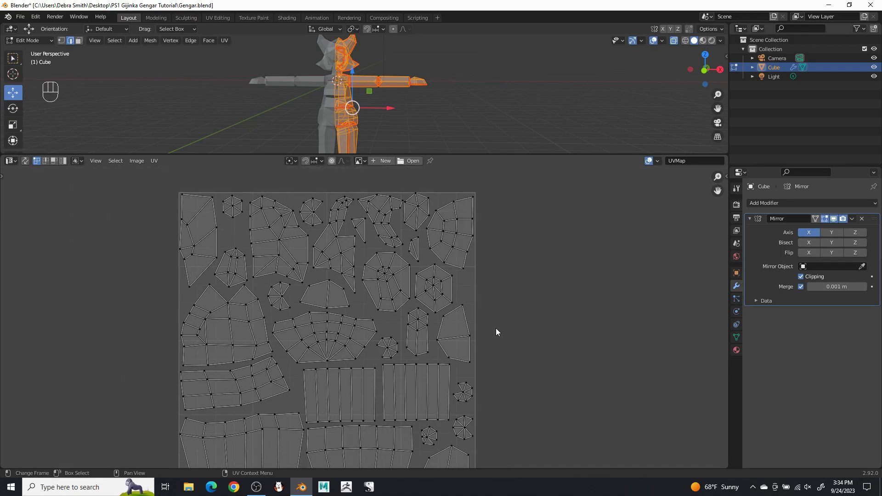
pyautogui.scroll(-1, 496, 328)
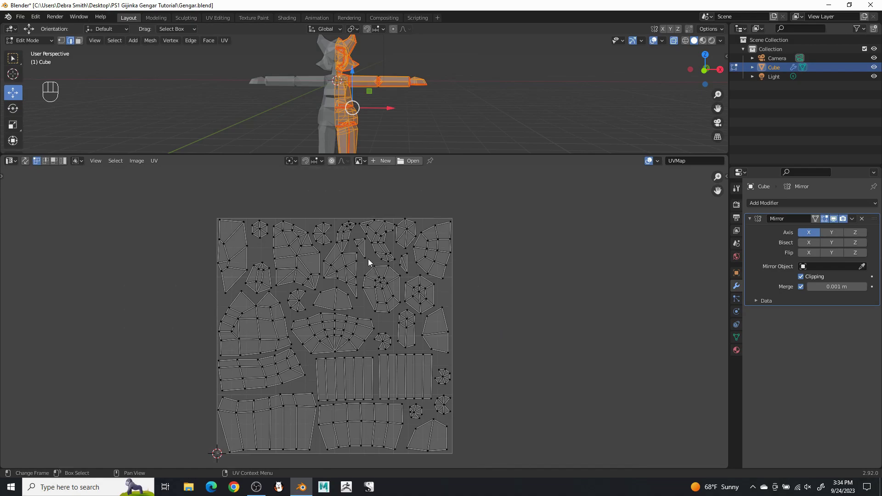
# Start exporting the UV layout as a PNG image and set its size to 2048 by 2048
pyautogui.click(159, 161)
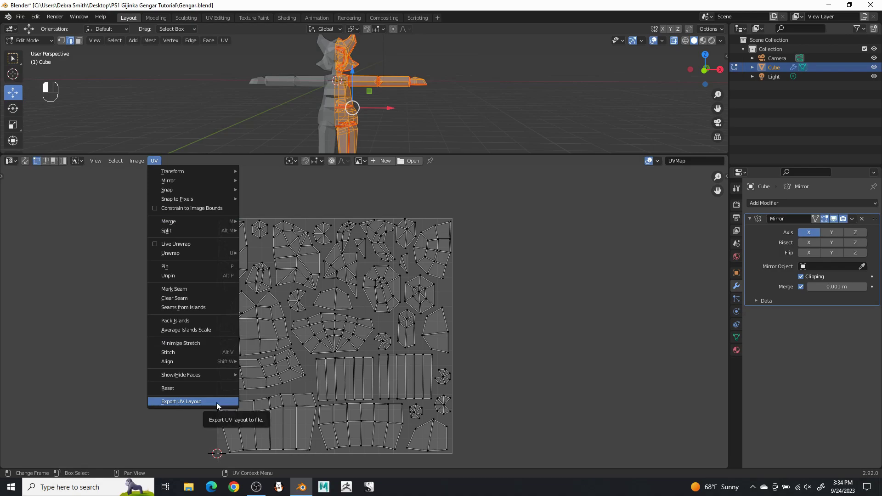
pyautogui.click(216, 403)
pyautogui.click(658, 182)
pyautogui.write('2')
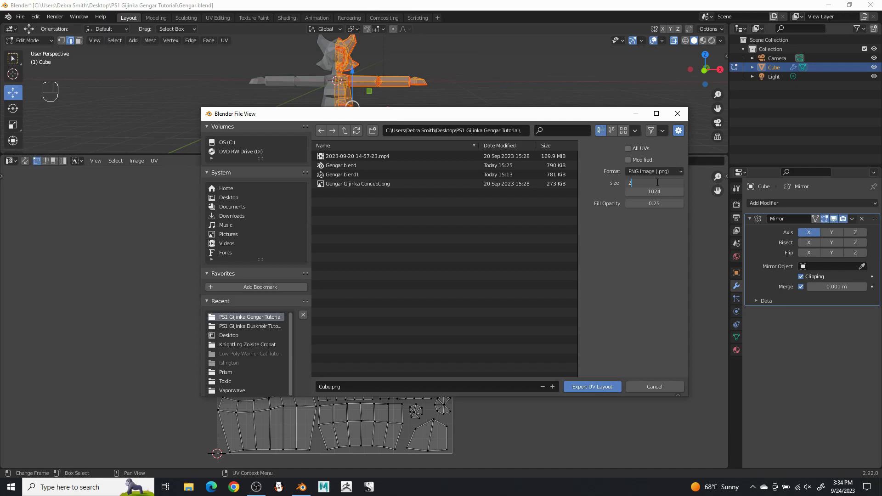
pyautogui.write('048')
pyautogui.press('Return')
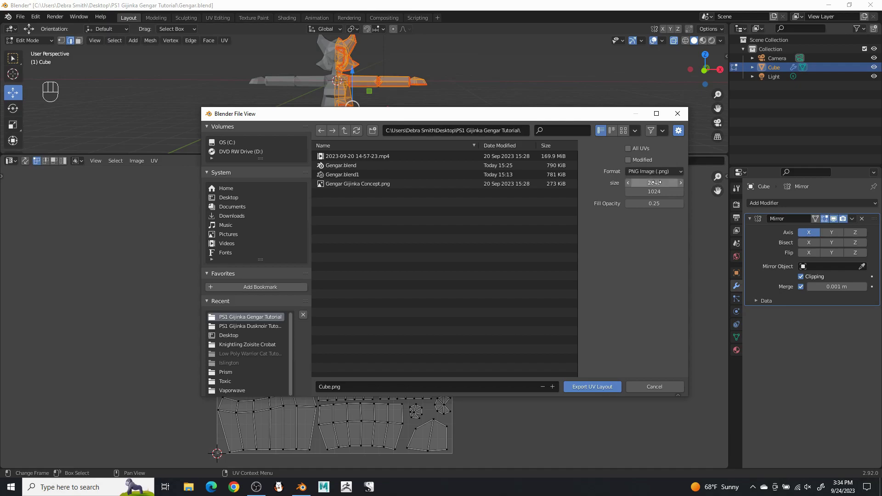
pyautogui.click(661, 191)
pyautogui.write('2048')
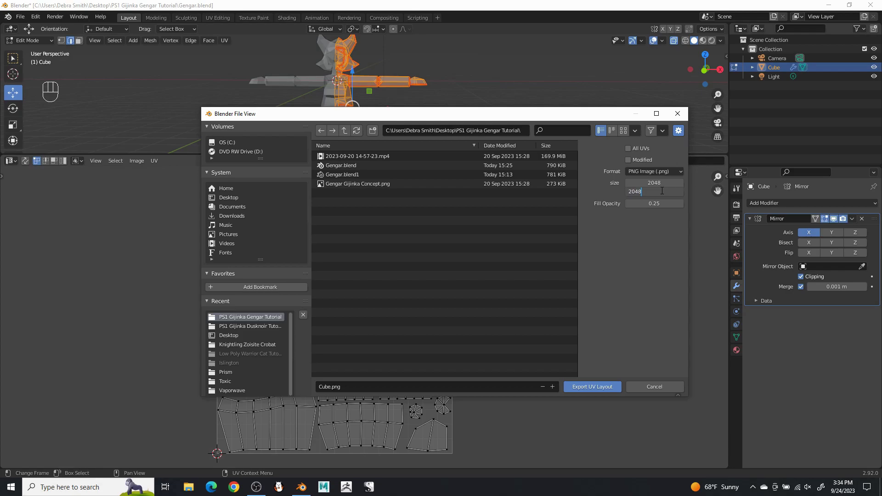
pyautogui.press('Return')
# Name the export file GengarTex.png and export the UV layout to the PS1 Gijinka Gengar Tutorial folder
pyautogui.click(472, 384)
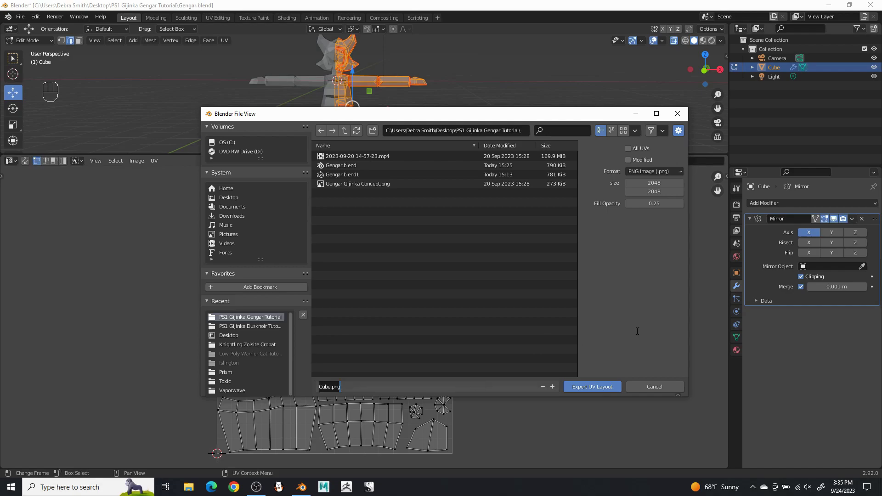
pyautogui.write('GengarTex.png')
pyautogui.press('Return')
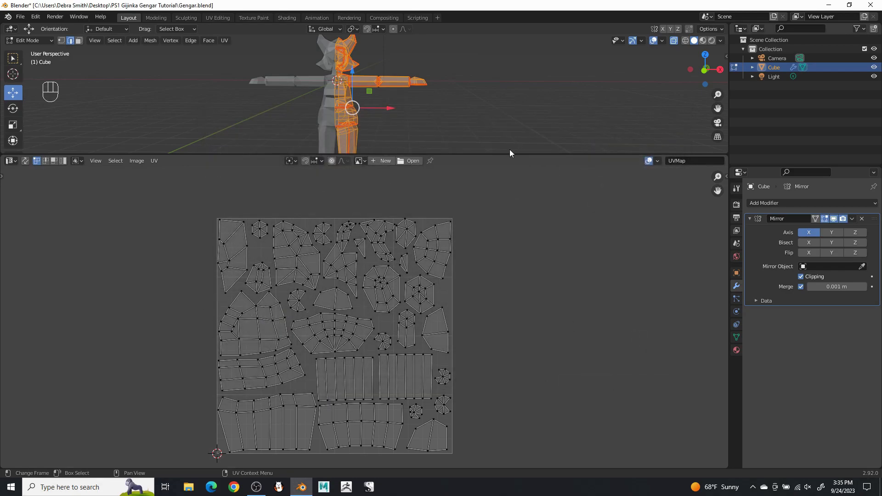
# Enlarge the 3D viewport and, in front view, raise the whole mesh 11.444 m along Z so its feet rest on the ground line
pyautogui.moveTo(509, 155); pyautogui.dragTo(497, 415)
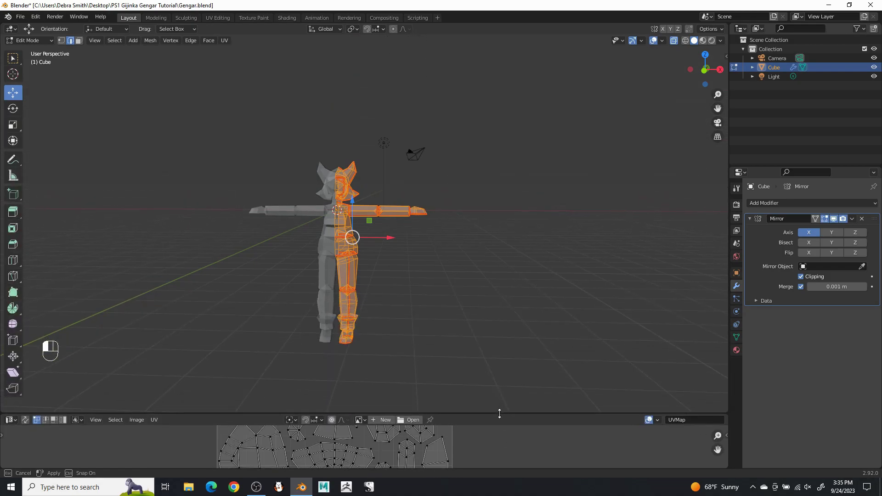
pyautogui.moveTo(452, 314); pyautogui.dragTo(464, 303, button='middle')
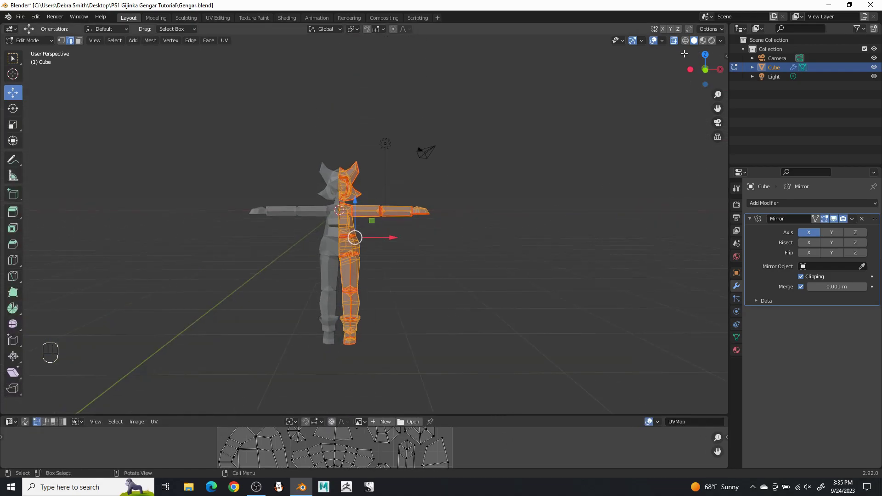
pyautogui.press('KP_1')
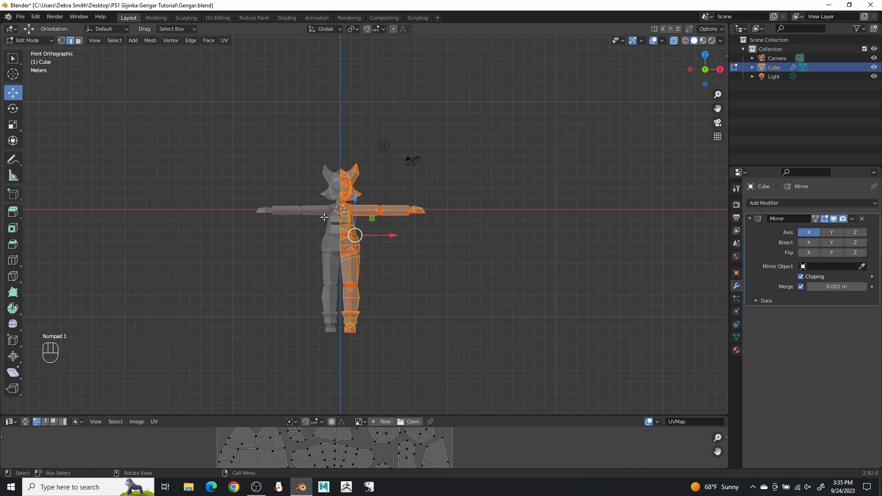
pyautogui.moveTo(357, 202); pyautogui.dragTo(374, 75)
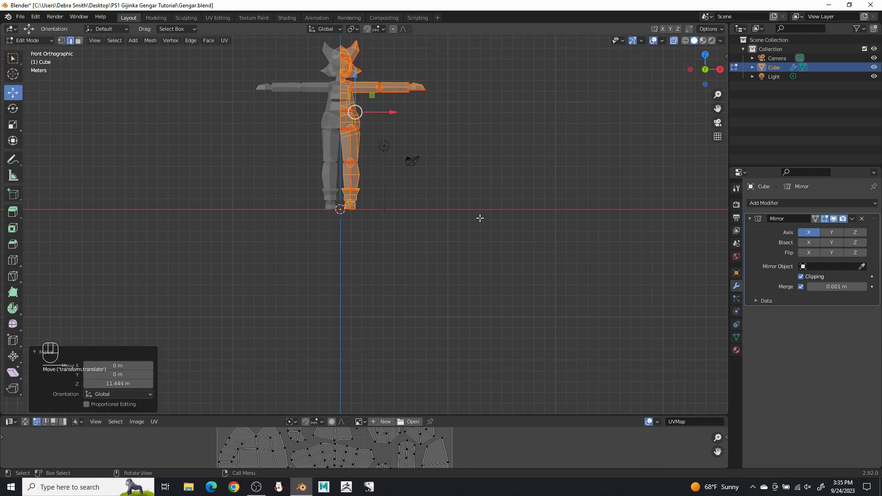
pyautogui.keyDown('shift'); pyautogui.moveTo(461, 184); pyautogui.dragTo(473, 299, button='middle'); pyautogui.keyUp('shift')
pyautogui.scroll(3, 478, 299)
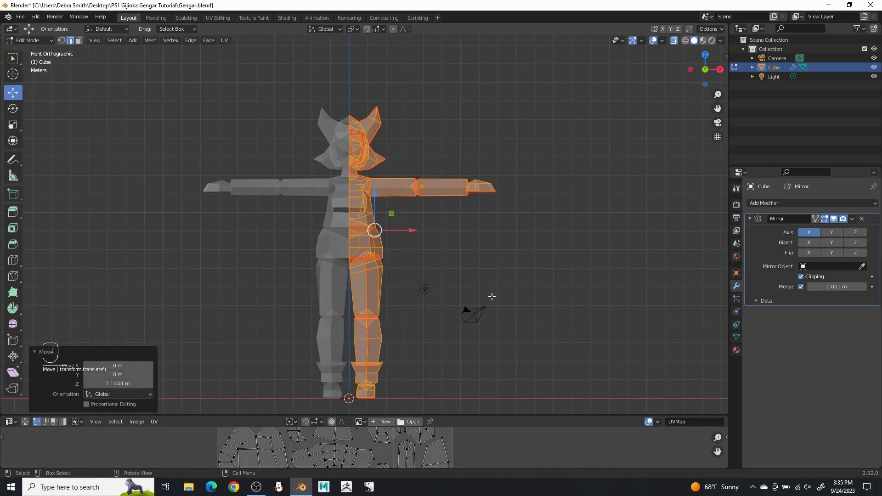
# Turn off X-ray display, then apply the character's Mirror modifier in Object Mode with the mesh deselected
pyautogui.click(677, 42)
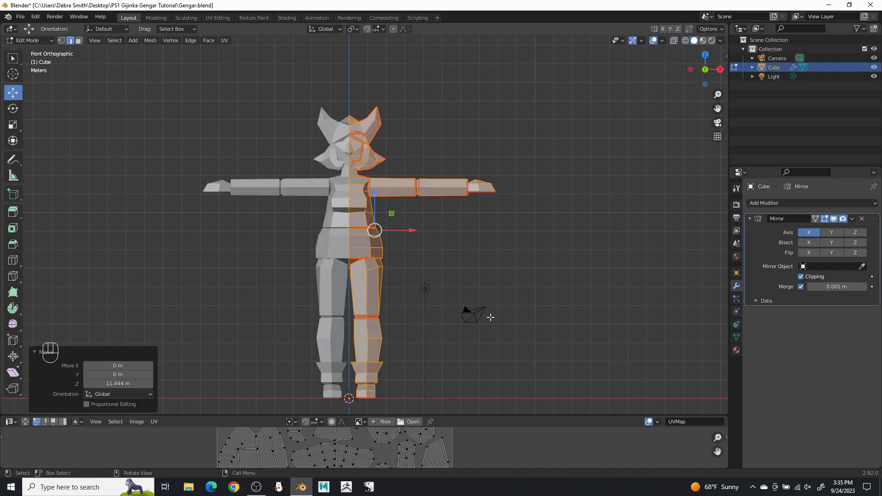
pyautogui.click(547, 270)
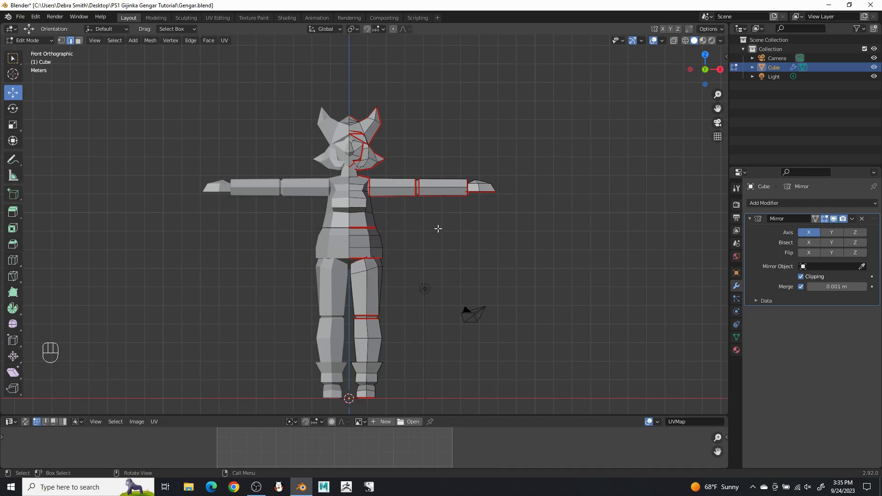
pyautogui.press('Tab')
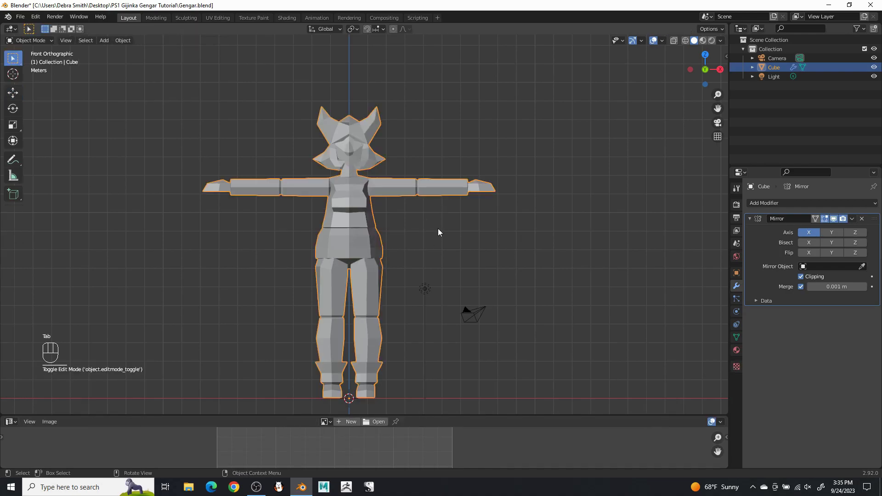
pyautogui.click(853, 218)
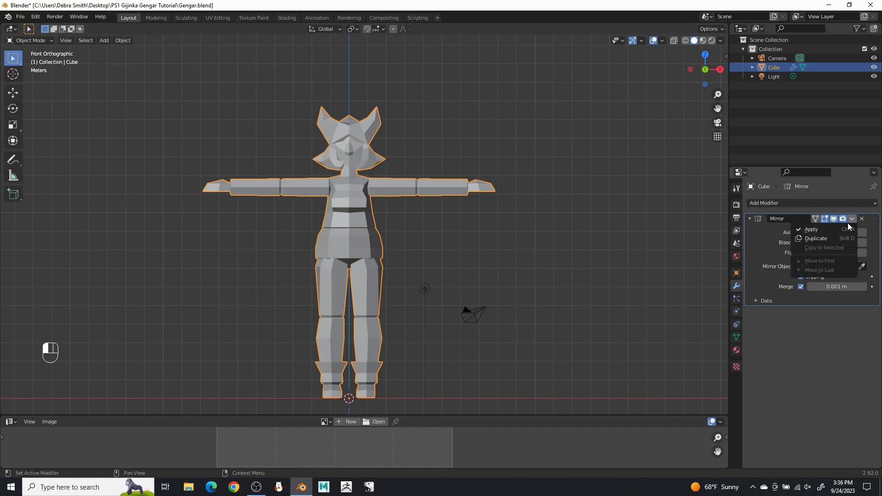
pyautogui.click(845, 228)
# Shade the whole character smooth, deselect it, and save the Gengar.blend file
pyautogui.rightClick(350, 202)
pyautogui.click(351, 201)
pyautogui.click(544, 262)
pyautogui.moveTo(544, 262); pyautogui.dragTo(494, 272, button='middle')
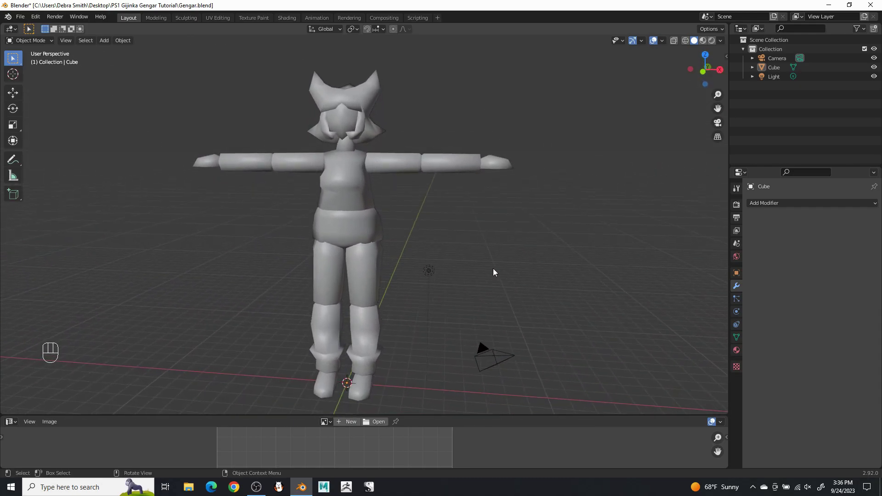
pyautogui.click(20, 17)
pyautogui.click(44, 79)
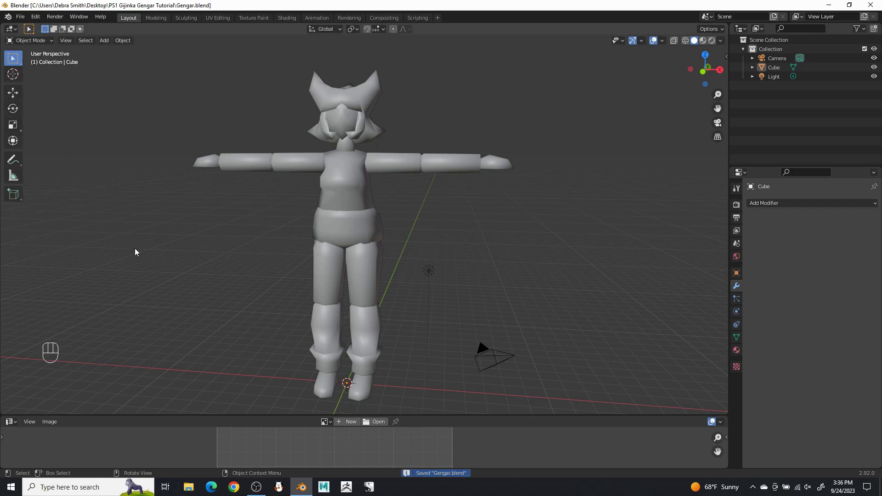